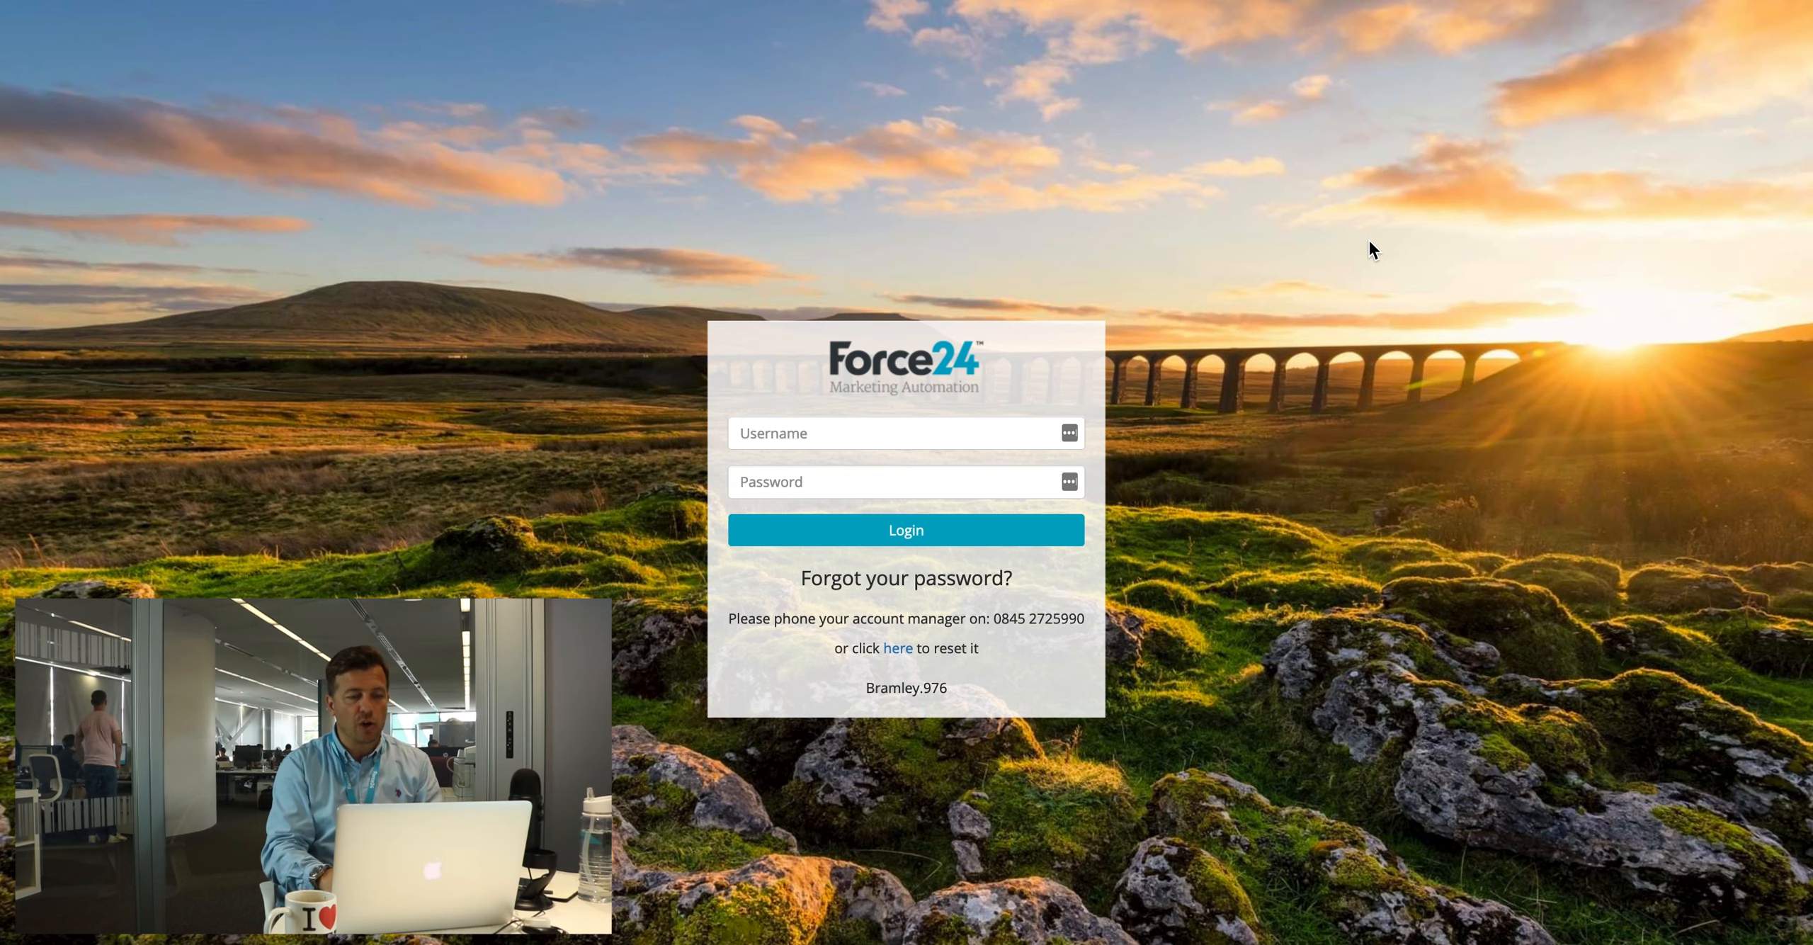
# Step: Sign in with the saved login and open the Microsites list
pyautogui.click(769, 429)
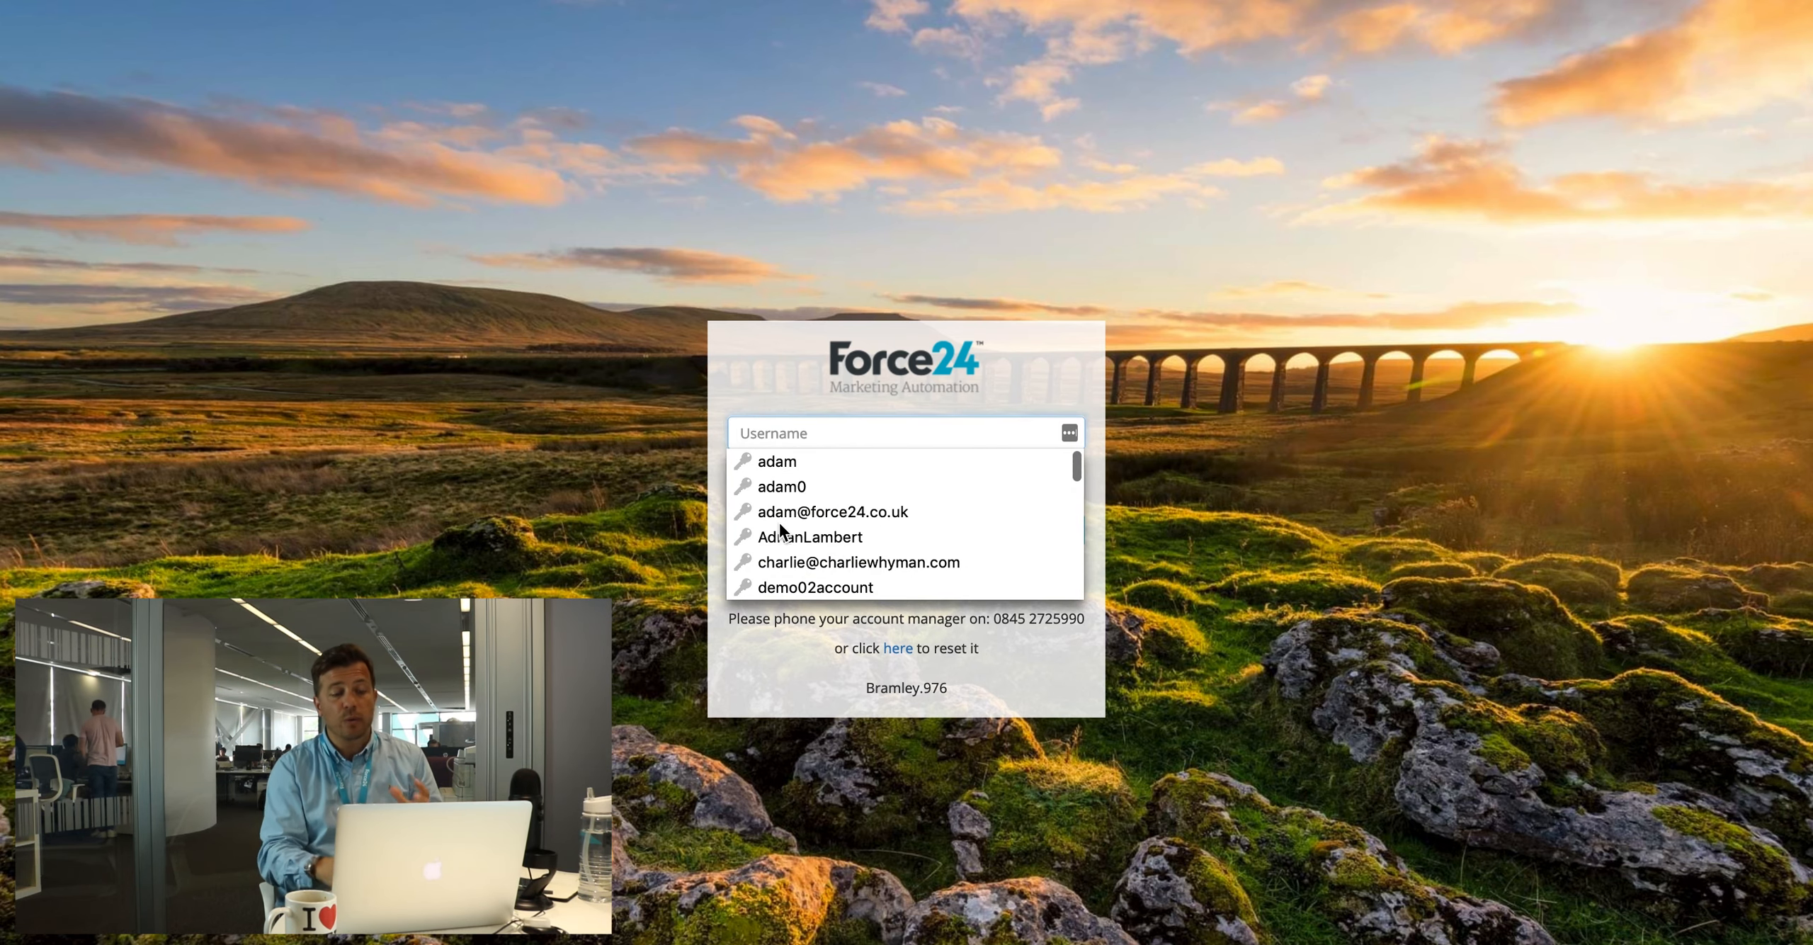
pyautogui.click(779, 516)
pyautogui.click(900, 537)
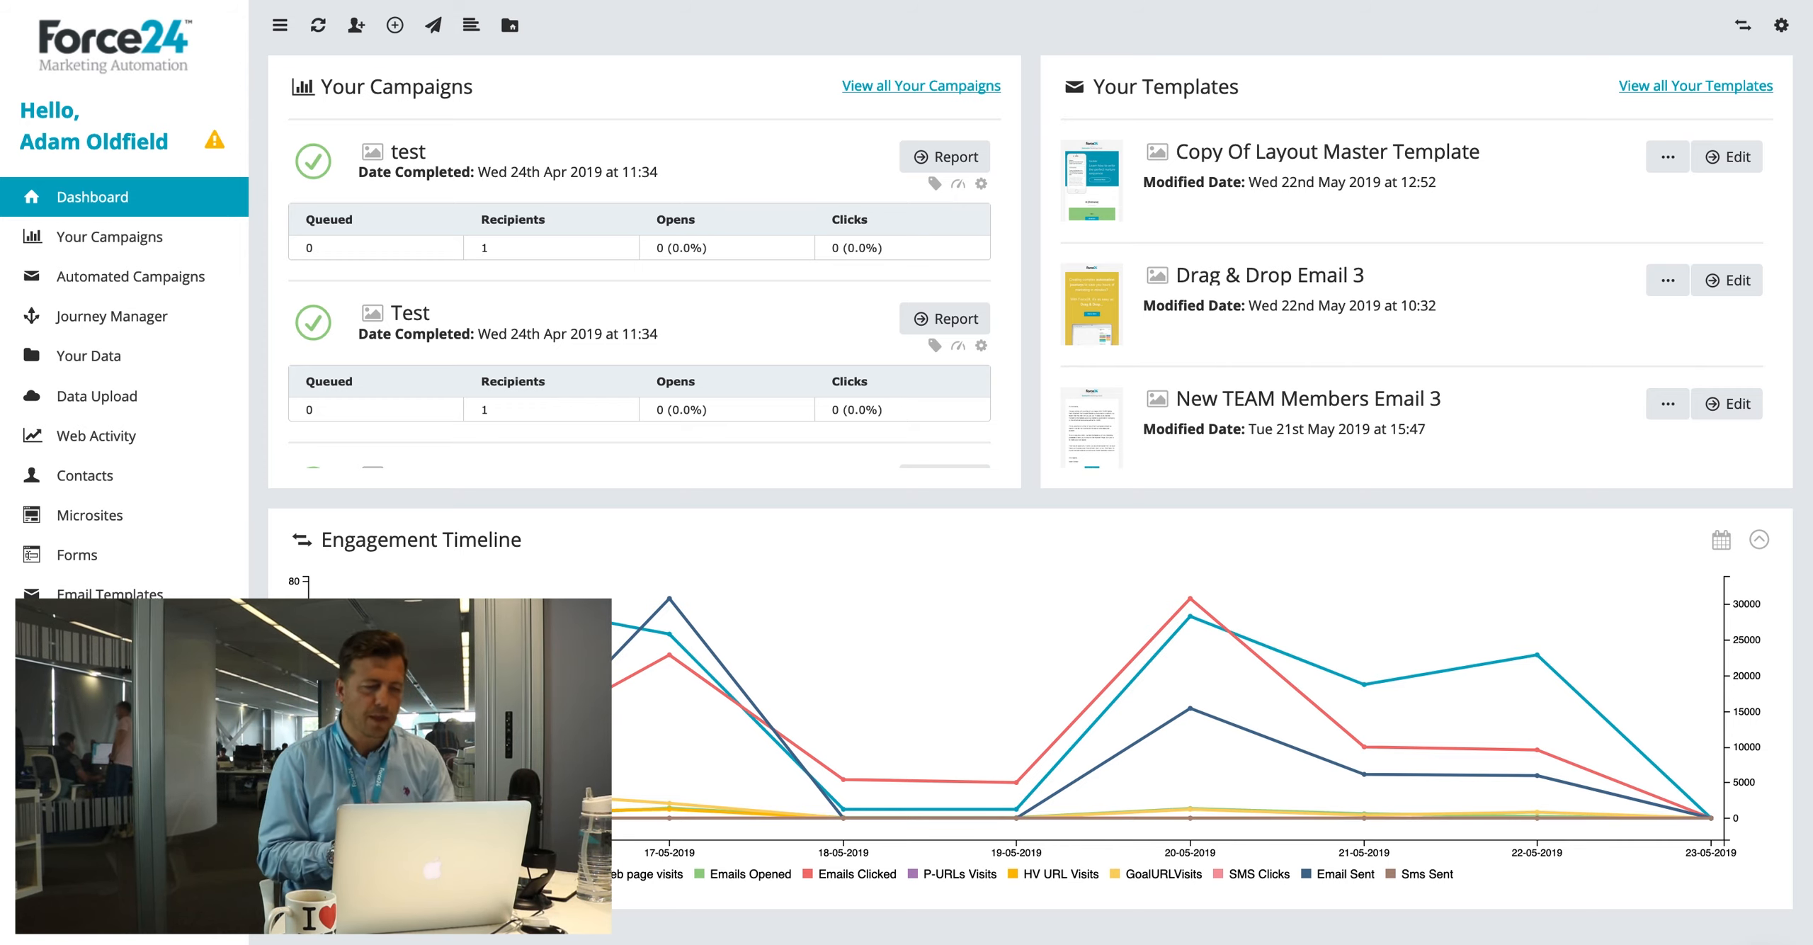
pyautogui.click(66, 516)
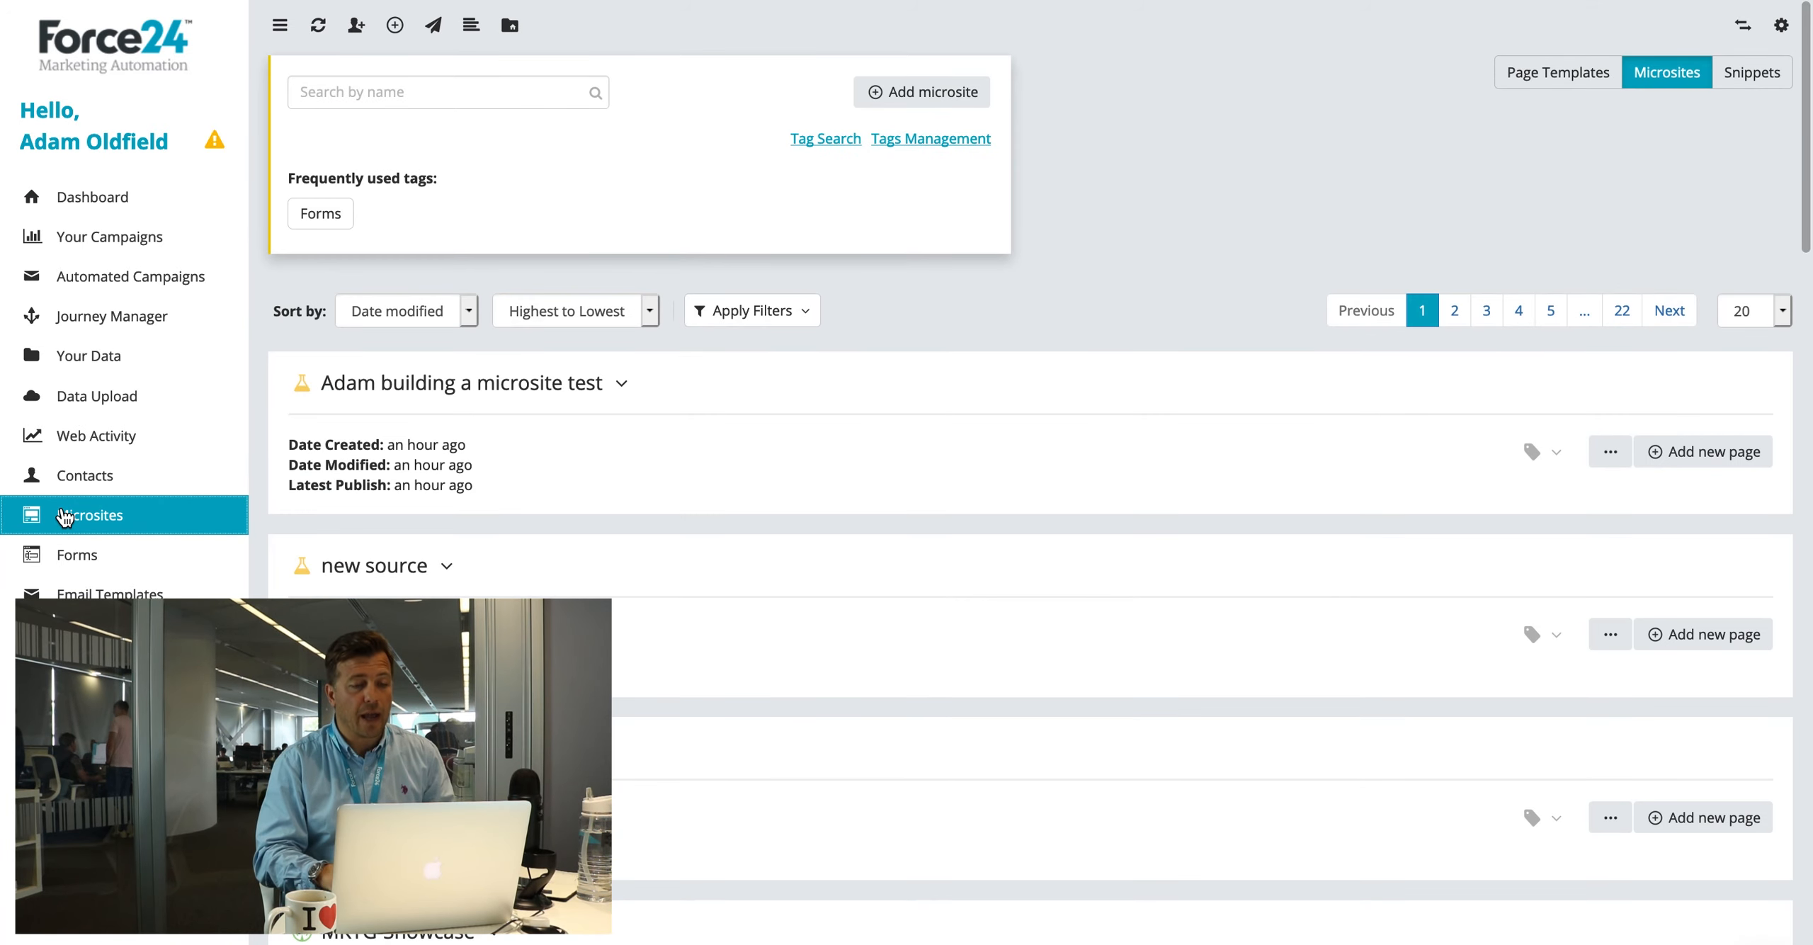
# Step: Start a new microsite named 'my microsite for my brochure' using the default favicon
pyautogui.click(922, 96)
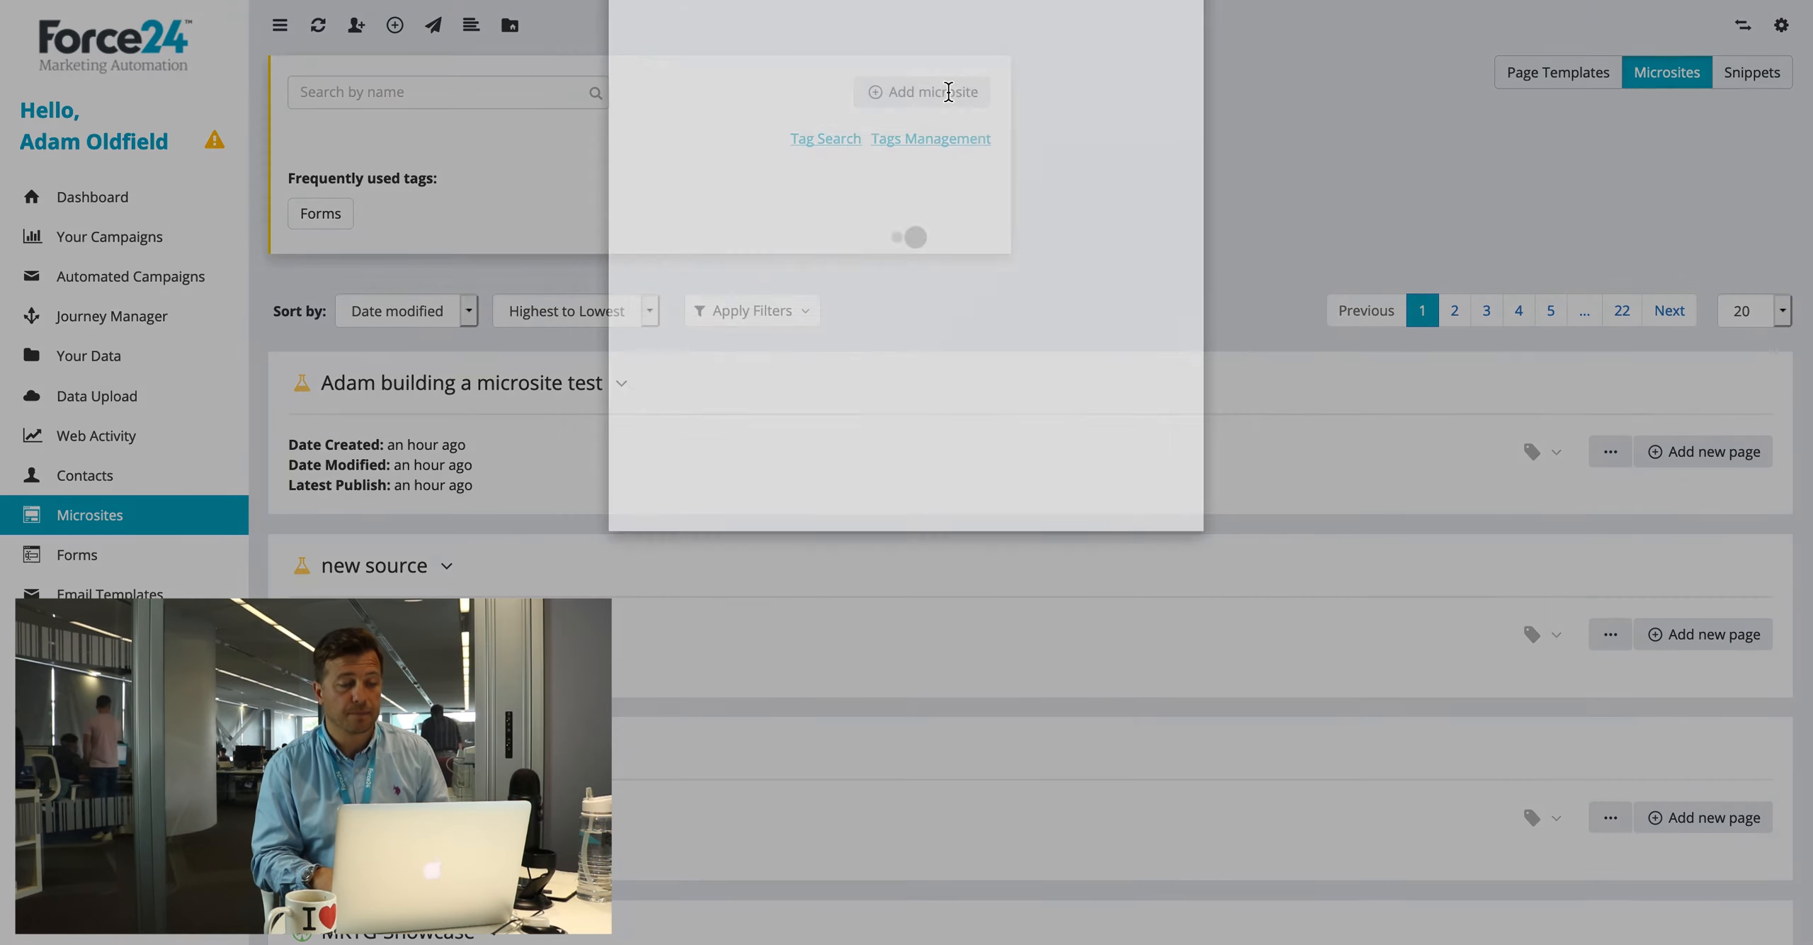
pyautogui.click(738, 160)
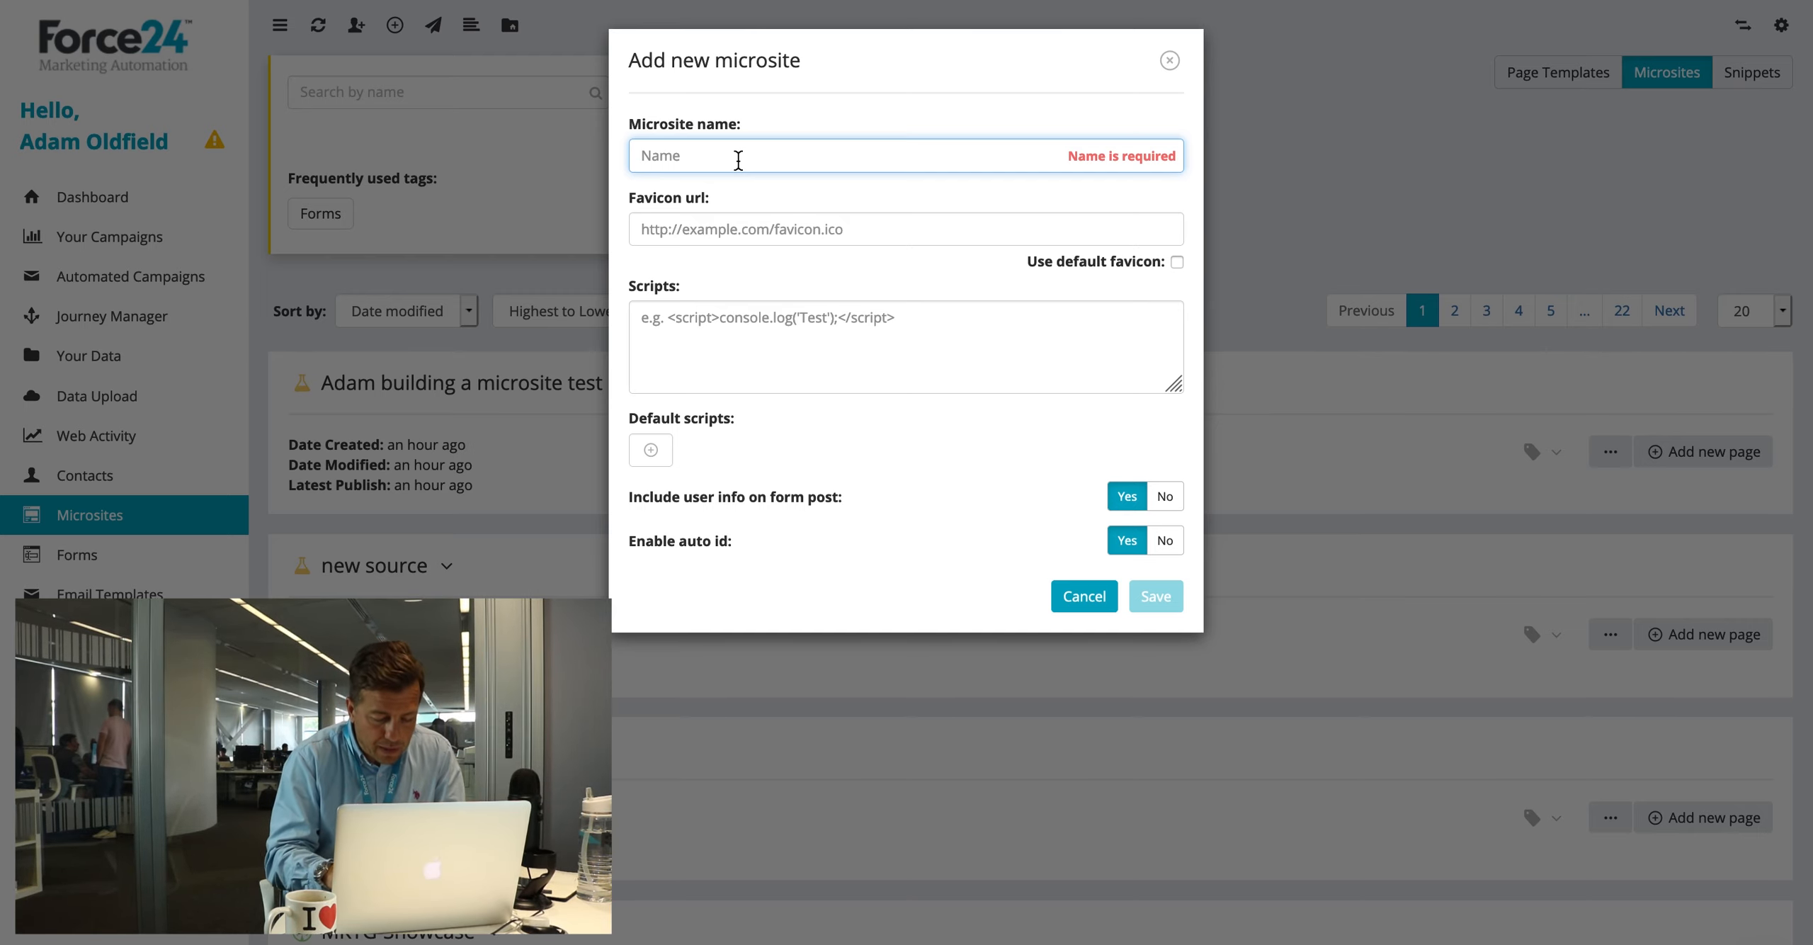
pyautogui.write('my micr')
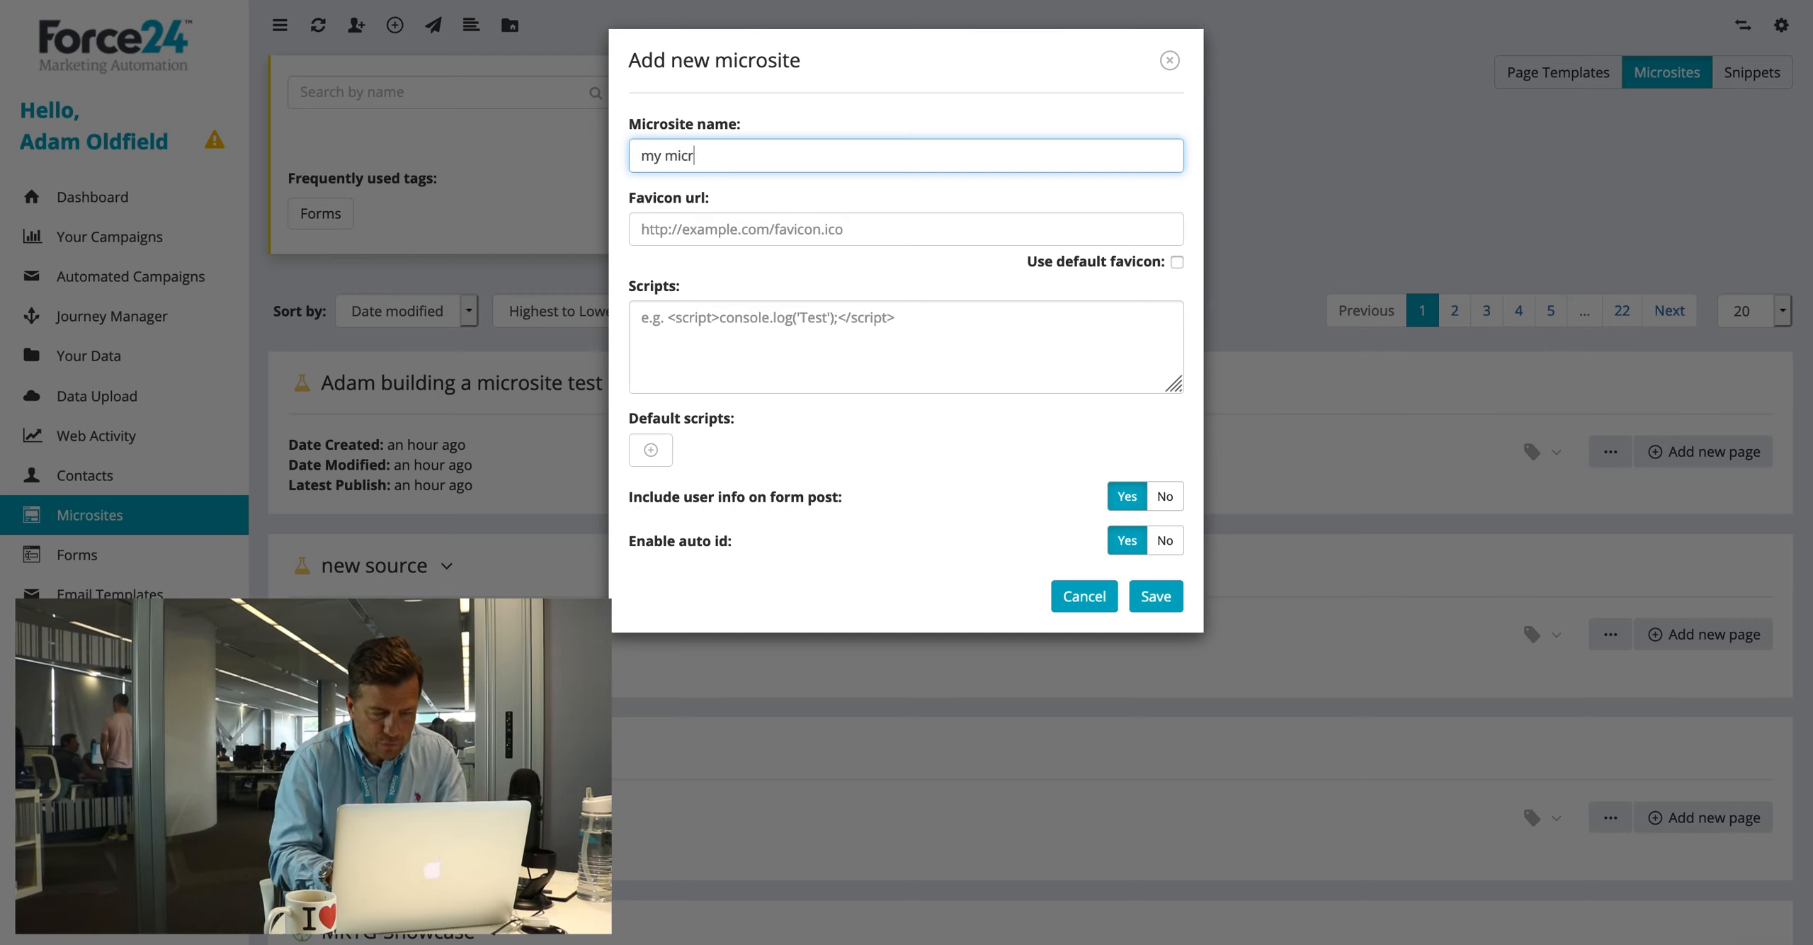
pyautogui.write('osite fro')
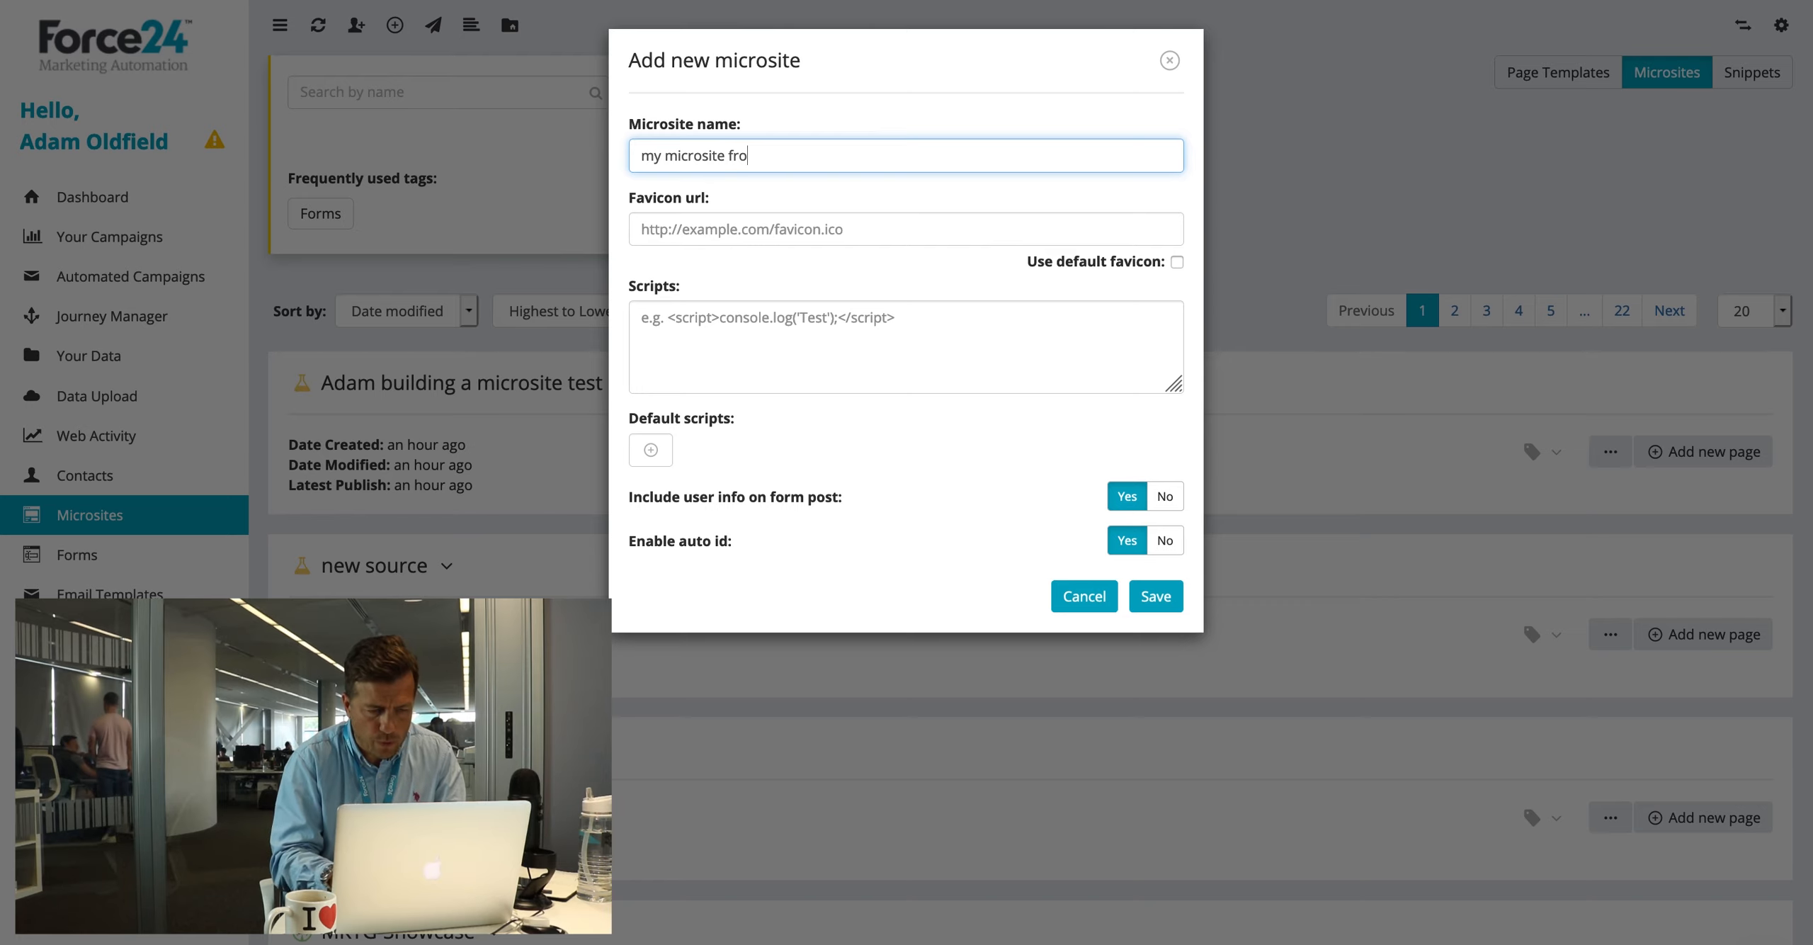
pyautogui.write(' ay brochure')
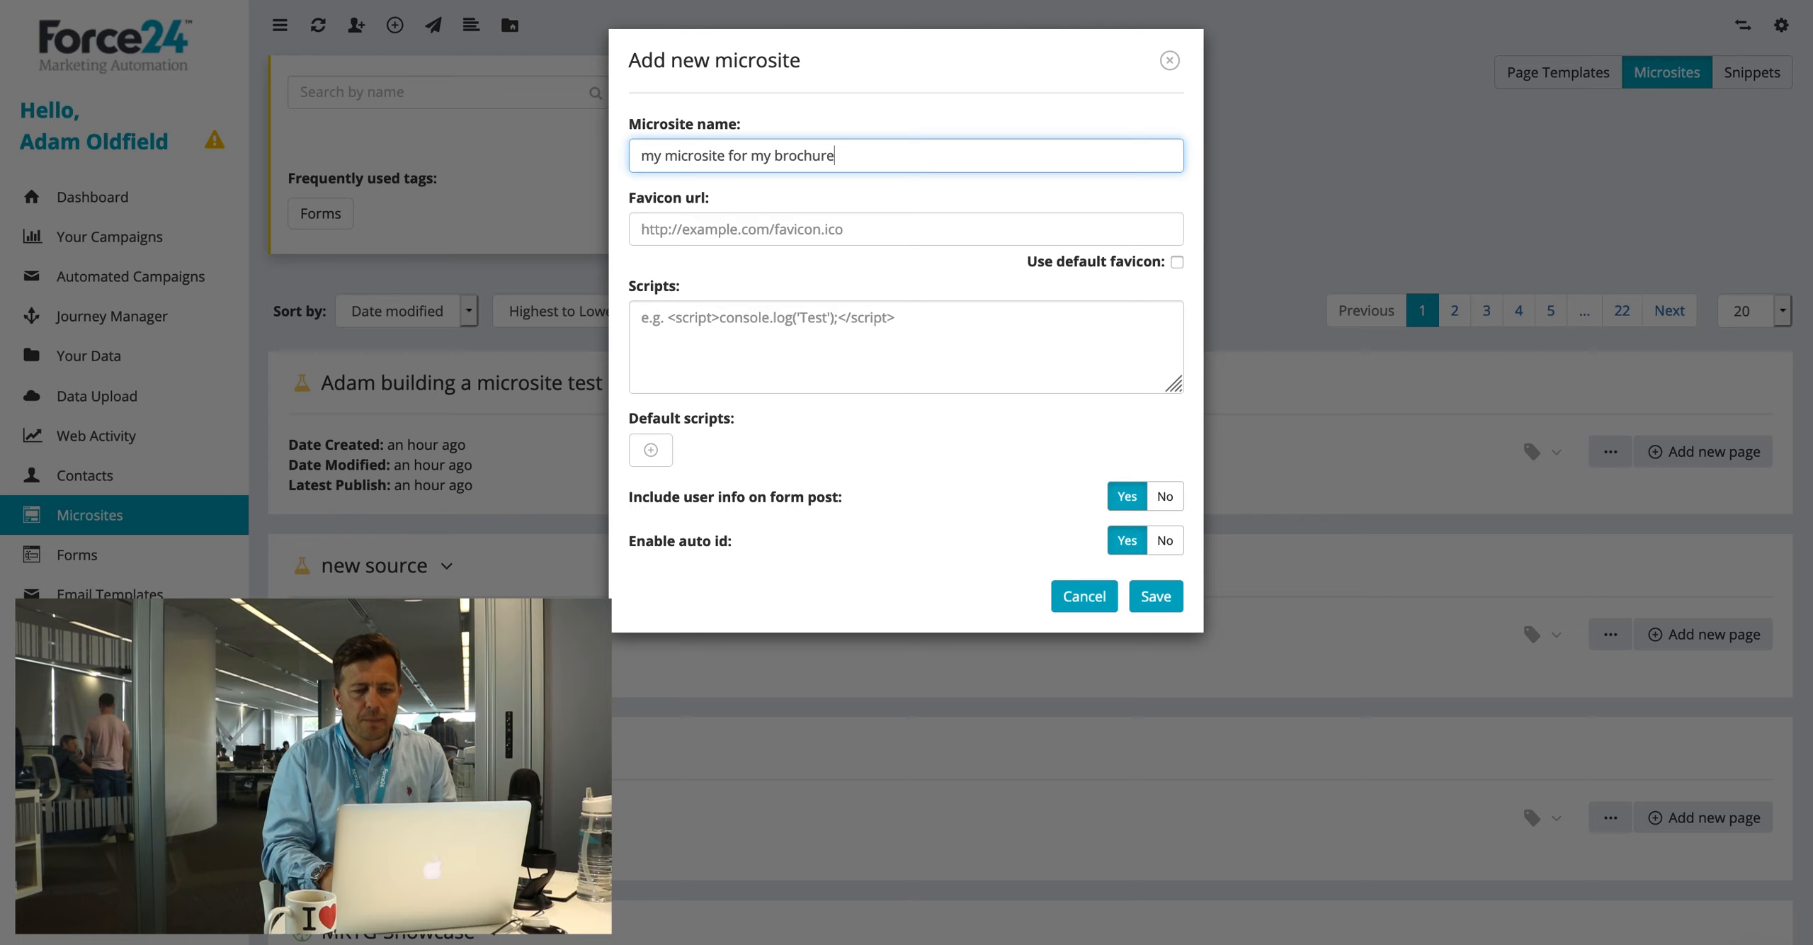
pyautogui.click(1176, 262)
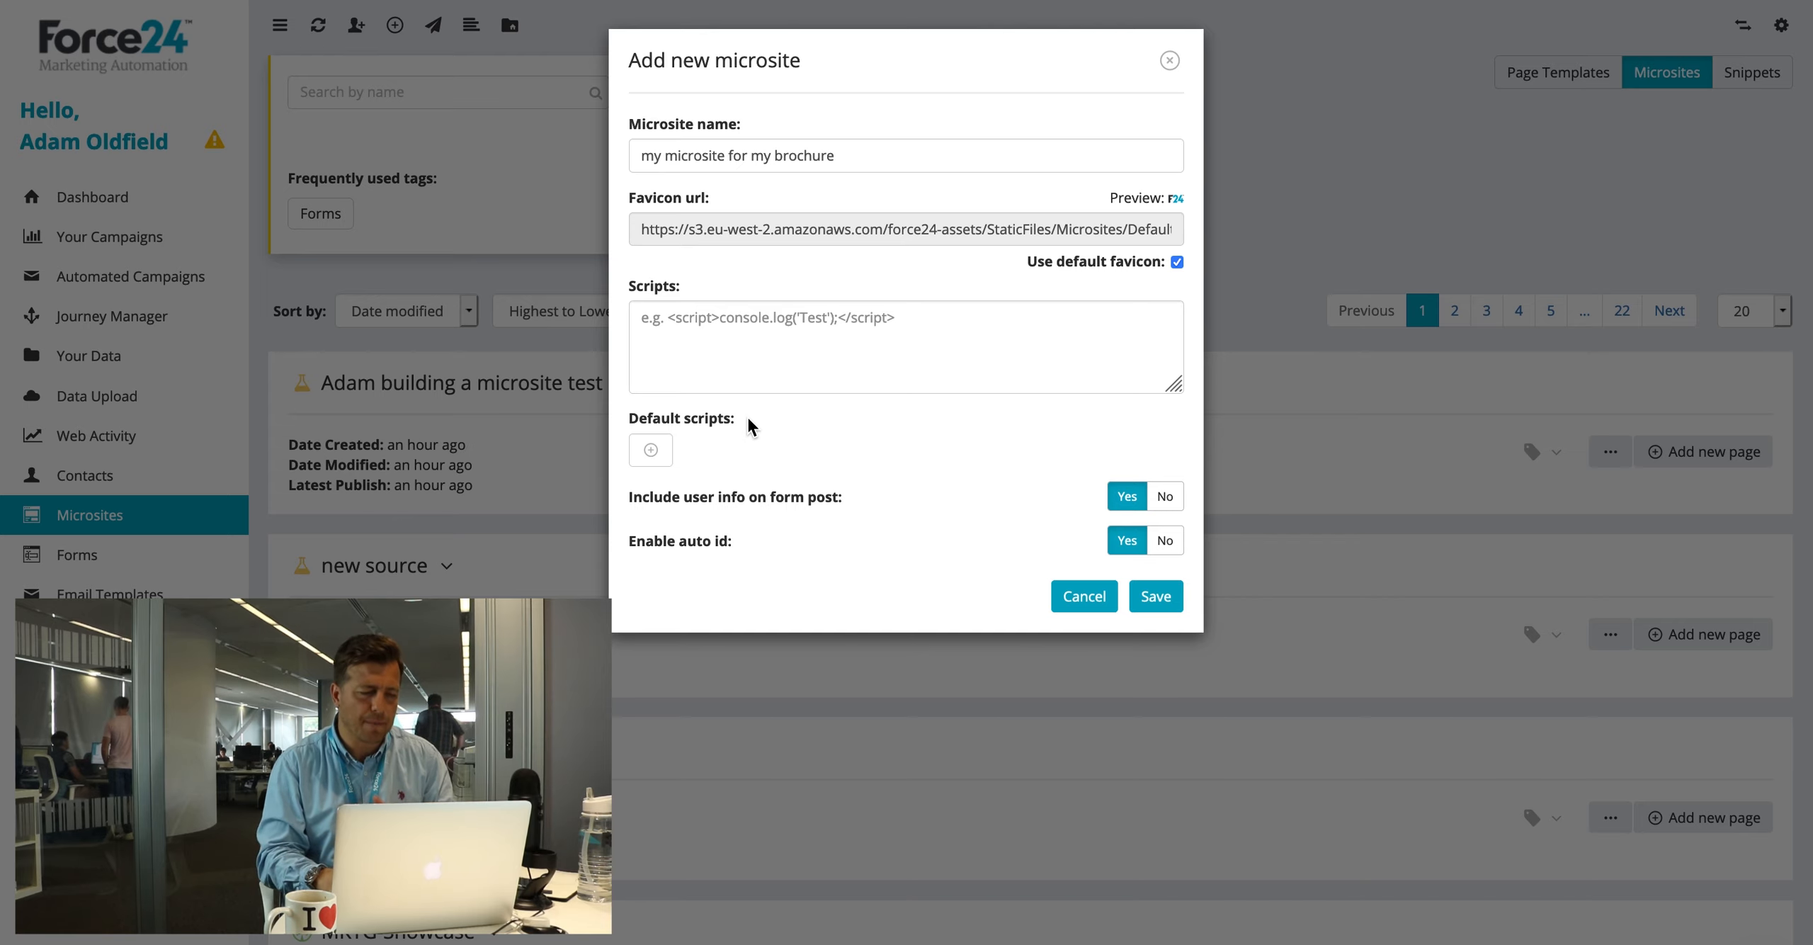
# Step: Add Standard Script as a default script, ordered after the custom scripts
pyautogui.click(651, 450)
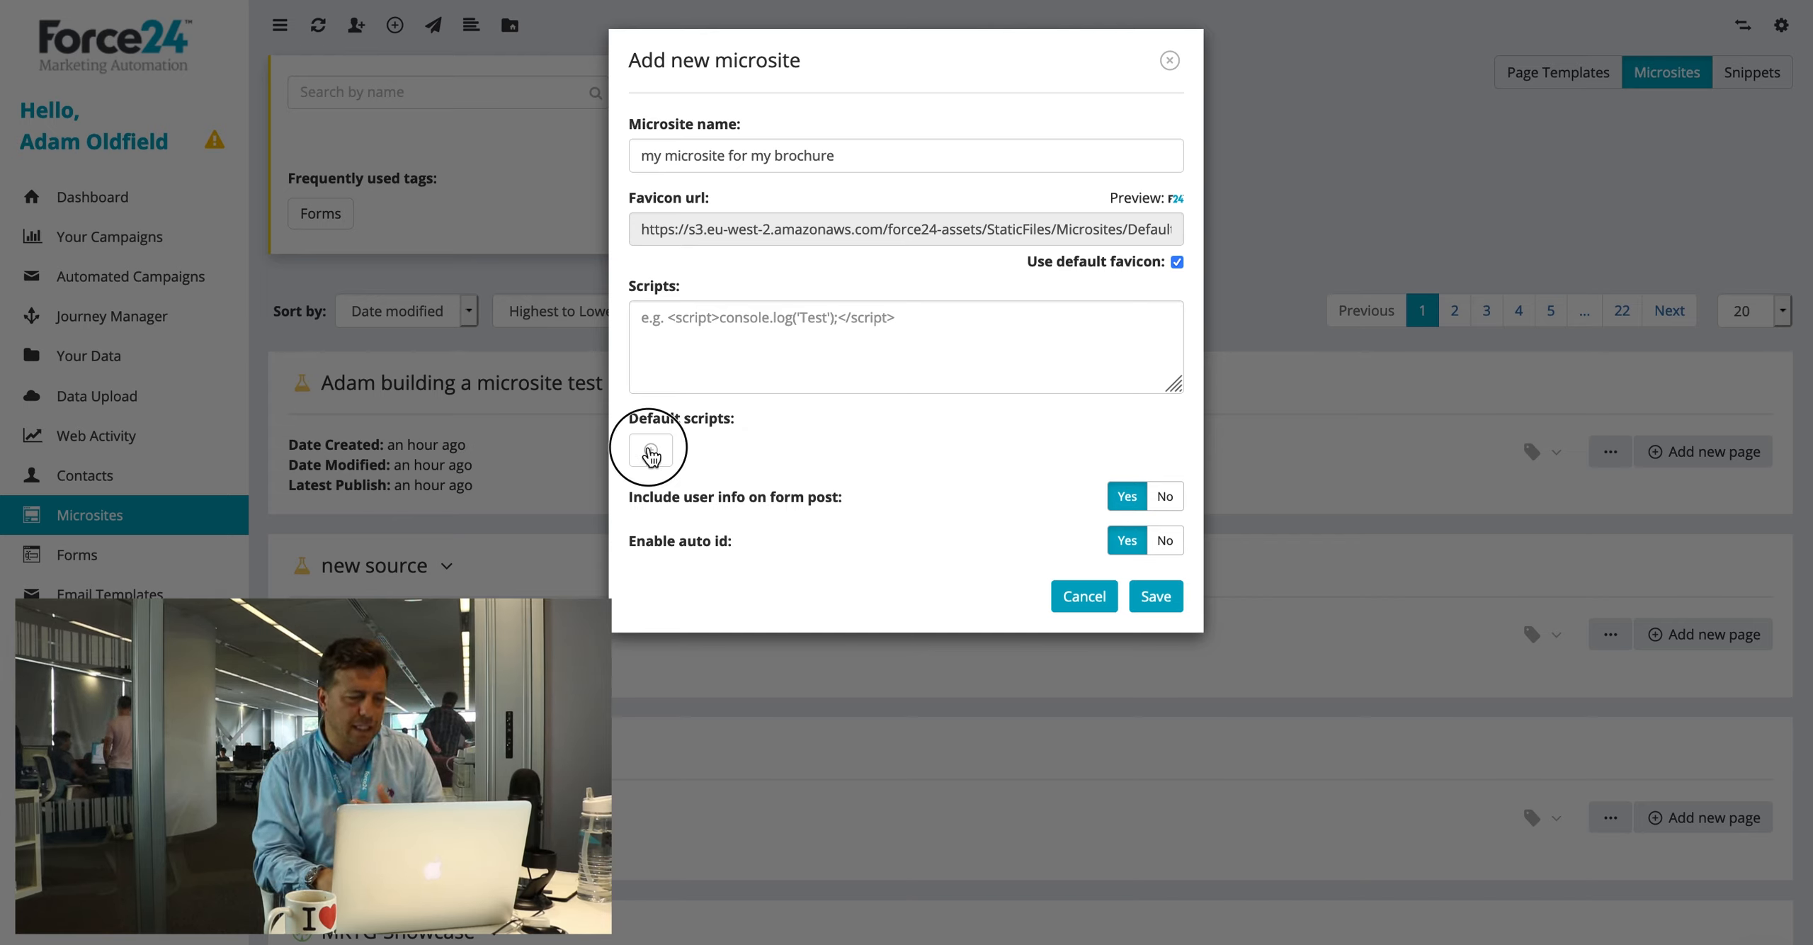
pyautogui.click(698, 488)
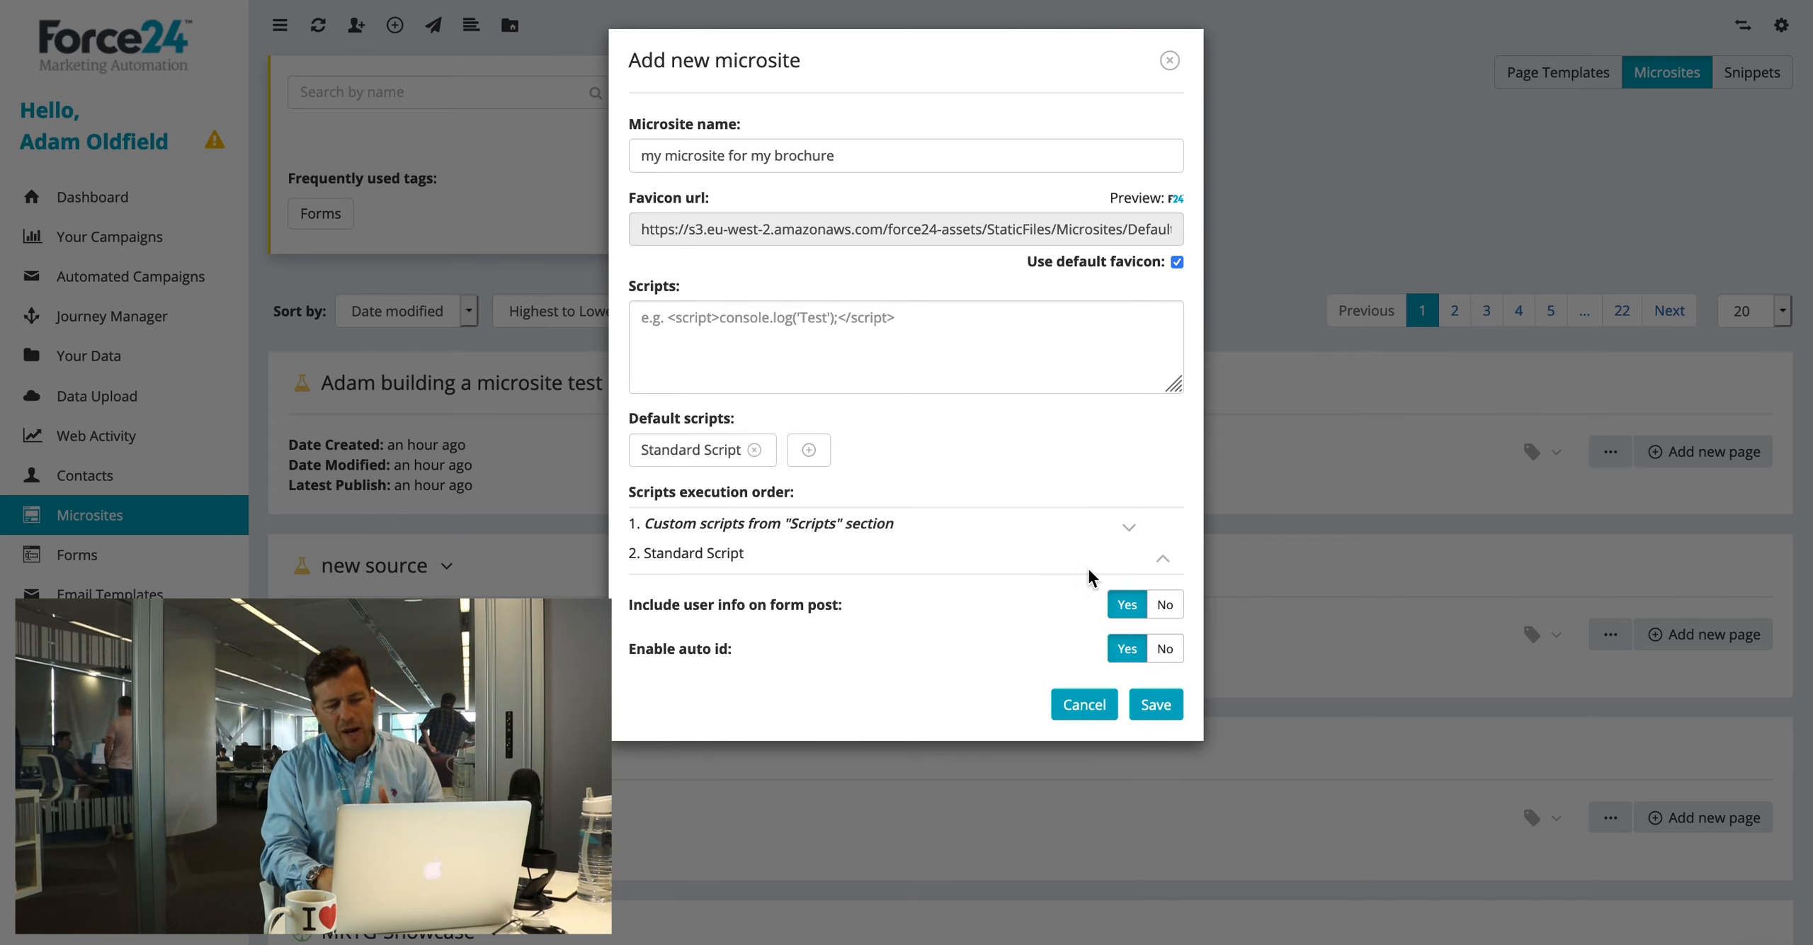
pyautogui.click(638, 607)
pyautogui.moveTo(638, 607); pyautogui.dragTo(894, 611)
pyautogui.moveTo(692, 646); pyautogui.dragTo(803, 645)
pyautogui.click(803, 645)
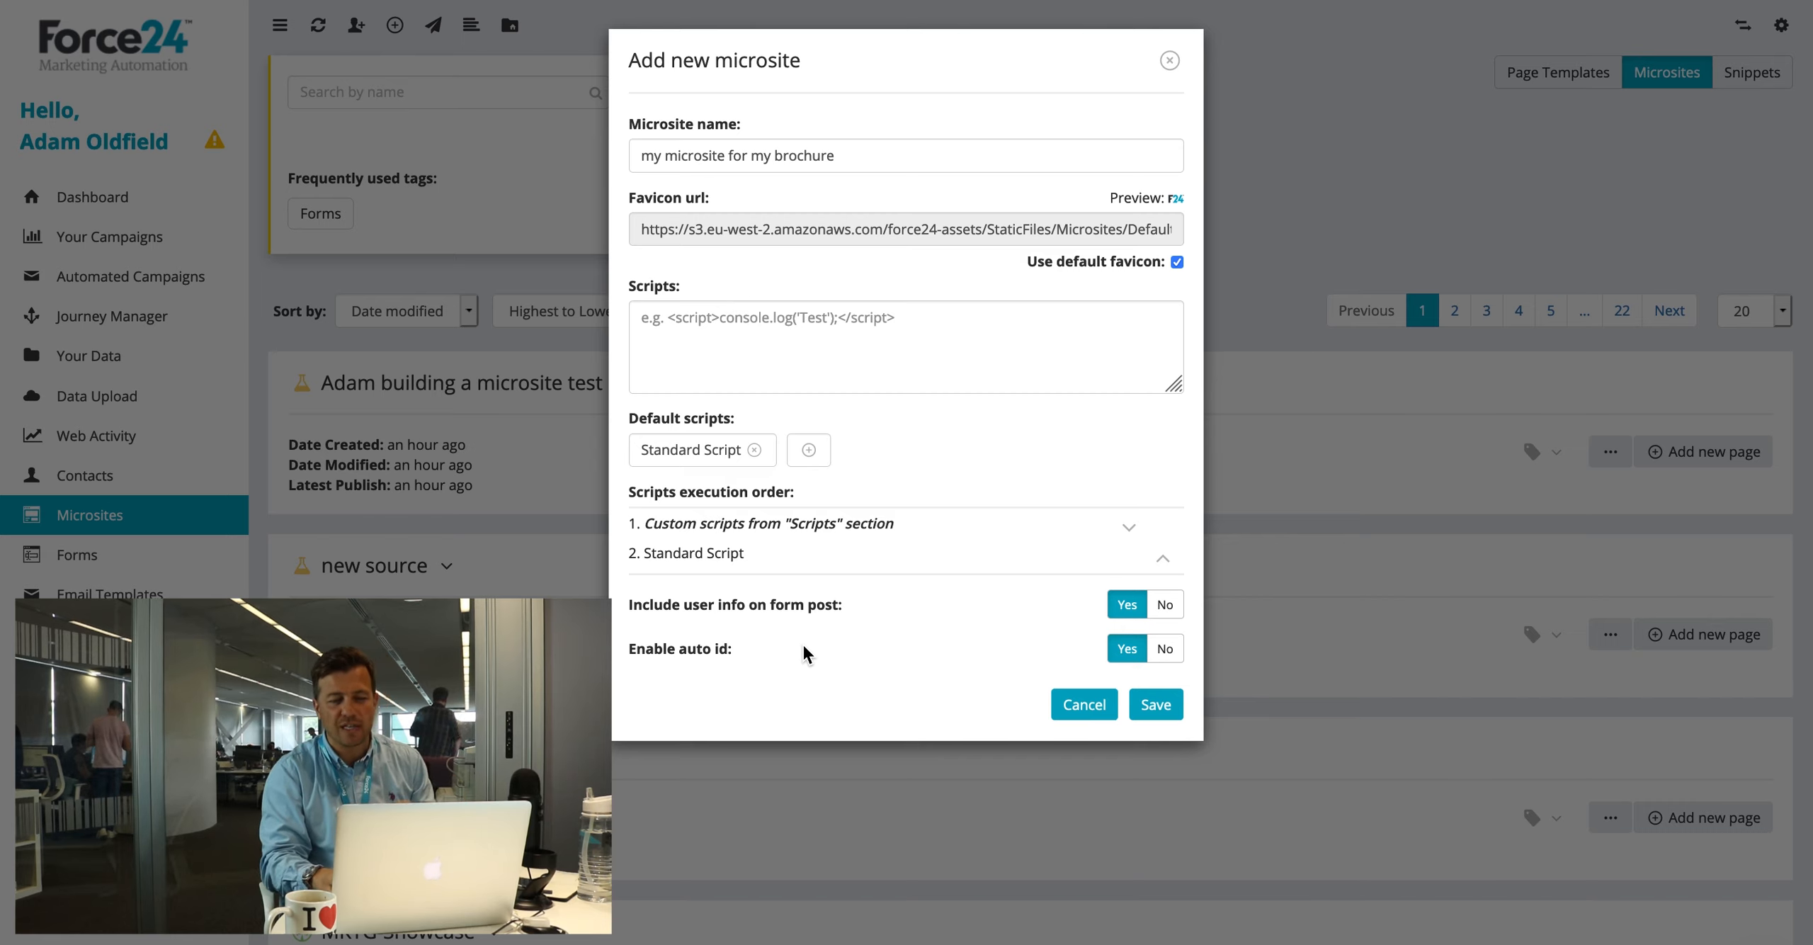
# Step: Save the microsite, show its empty pages list and begin adding a page
pyautogui.click(1156, 704)
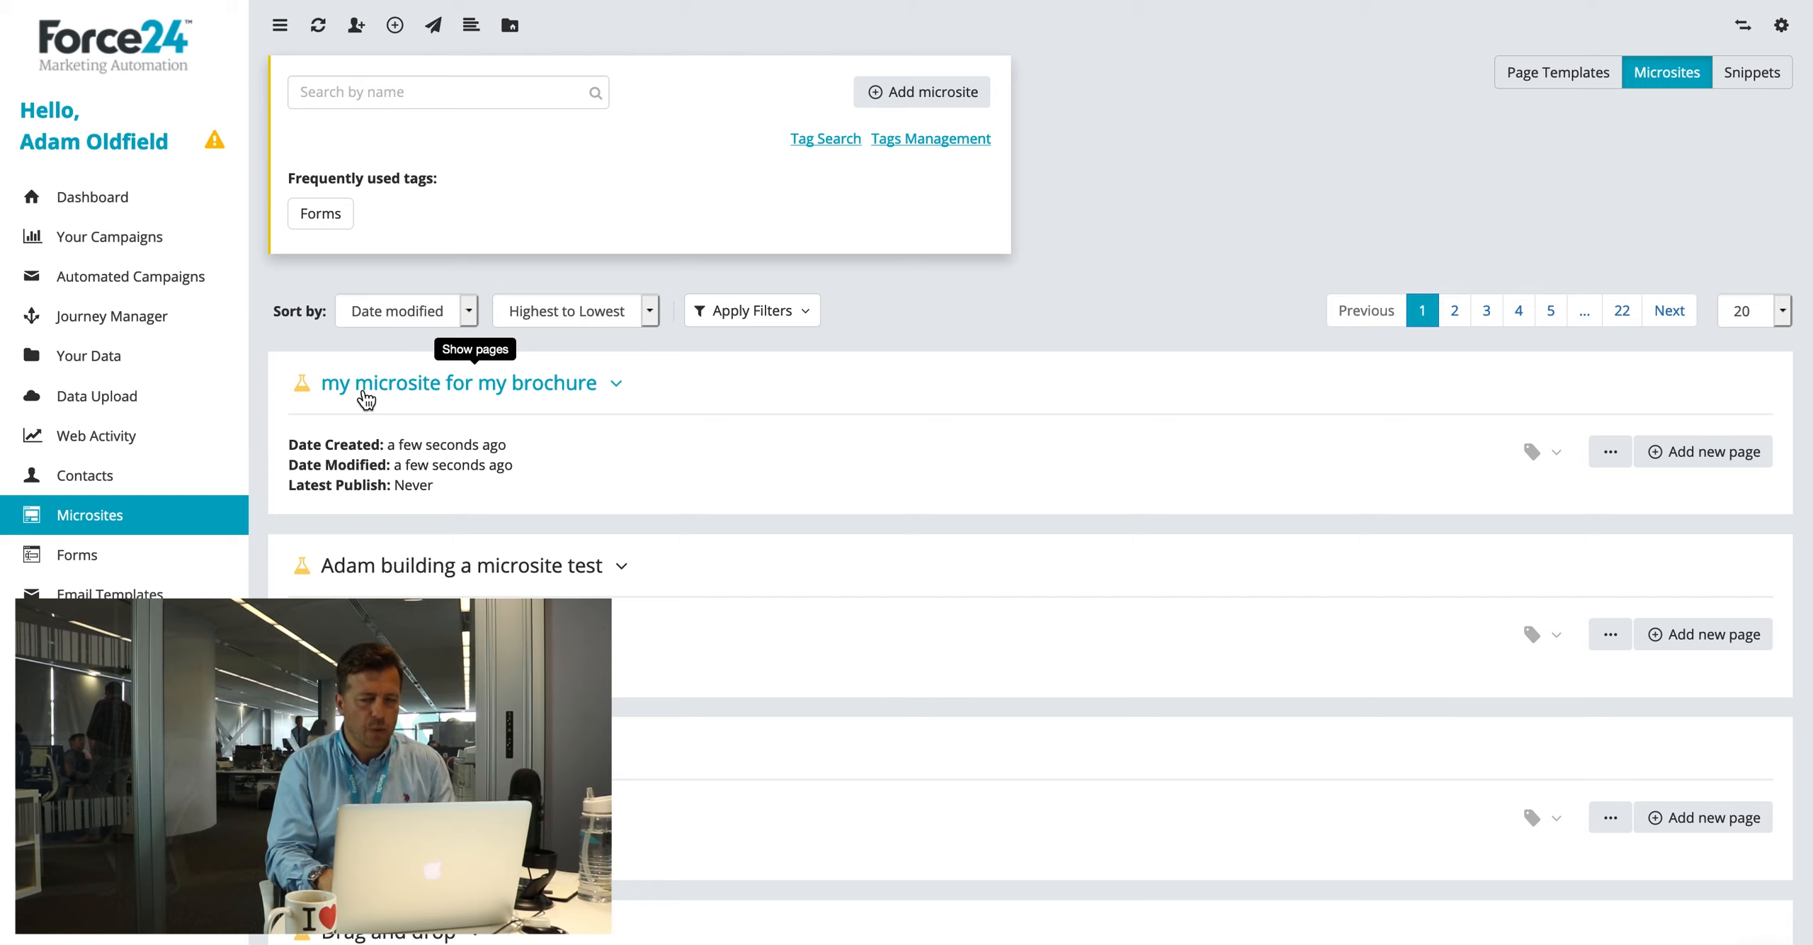
pyautogui.click(597, 388)
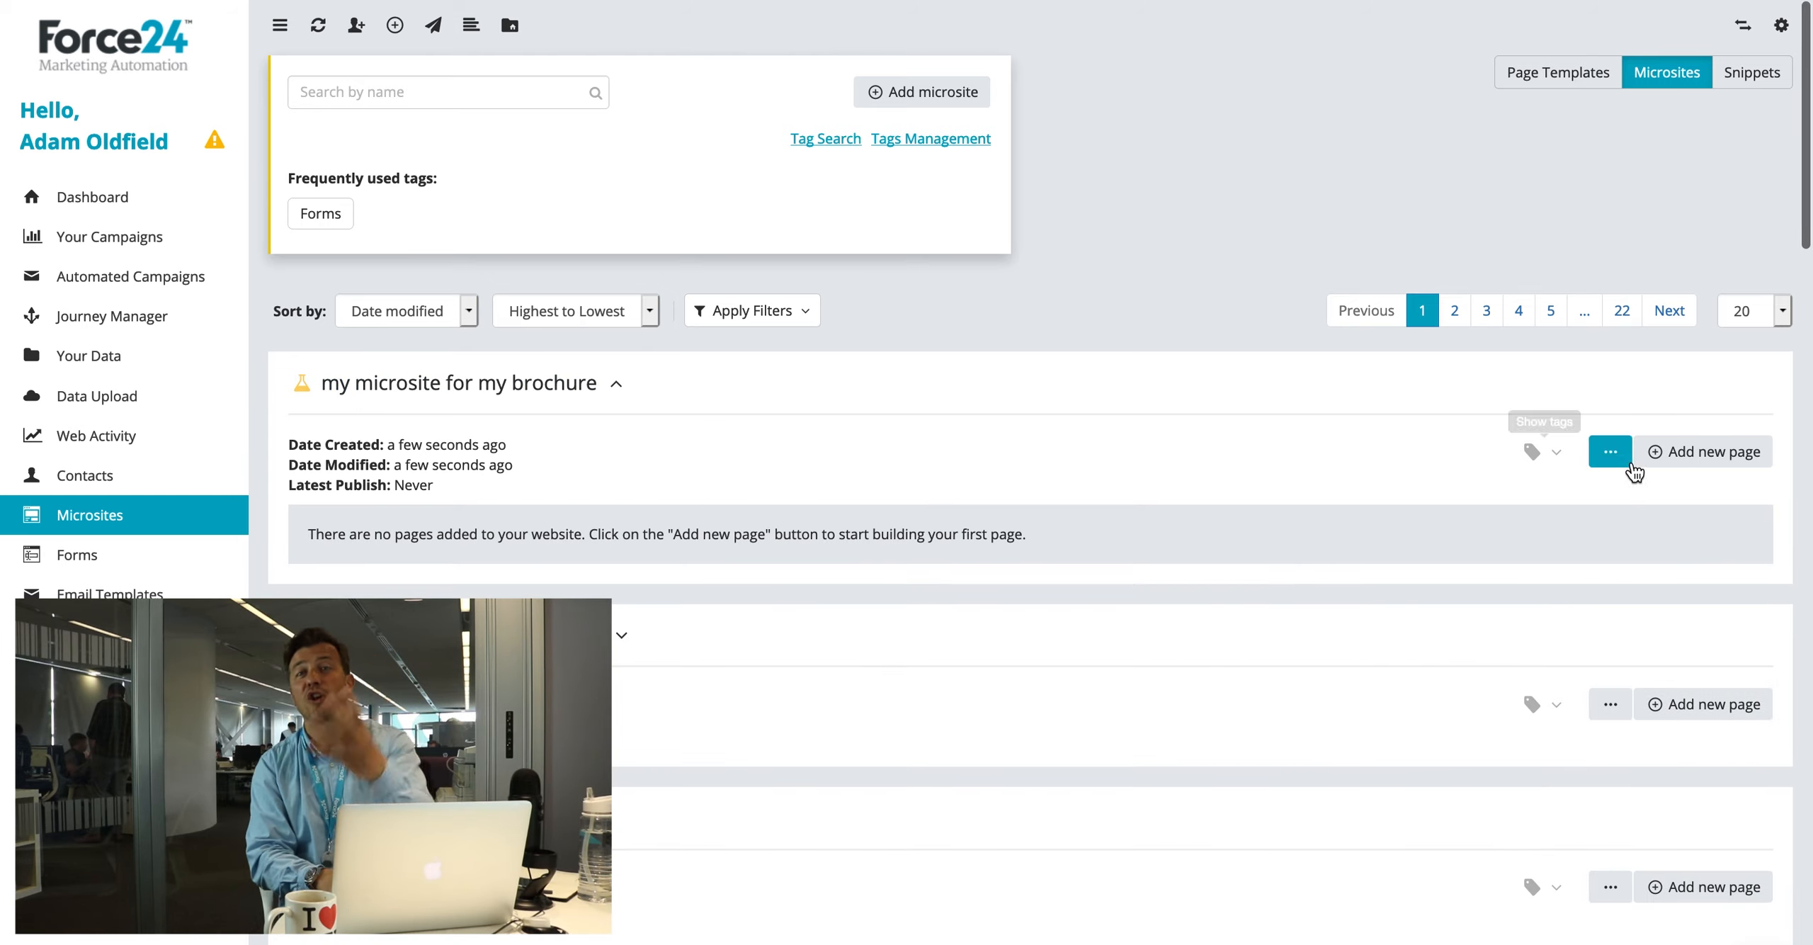
pyautogui.click(1701, 460)
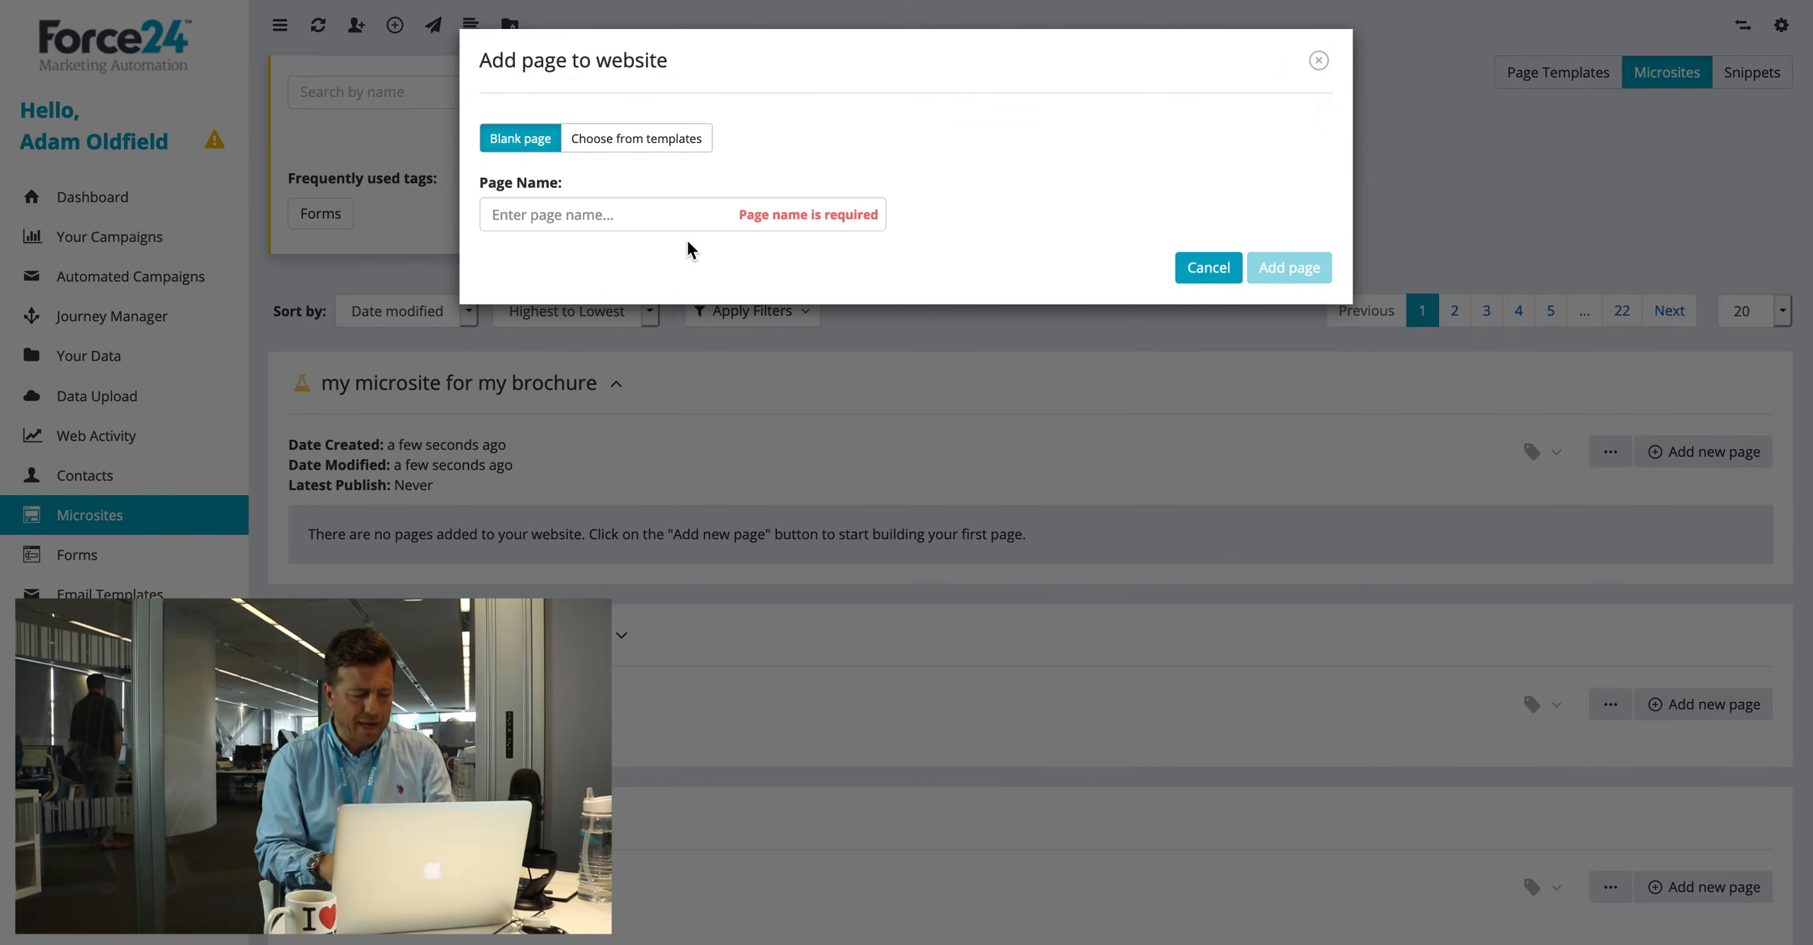
# Step: Create a page named 'adam' from the 'header and footer only' template
pyautogui.click(538, 214)
pyautogui.write('adam')
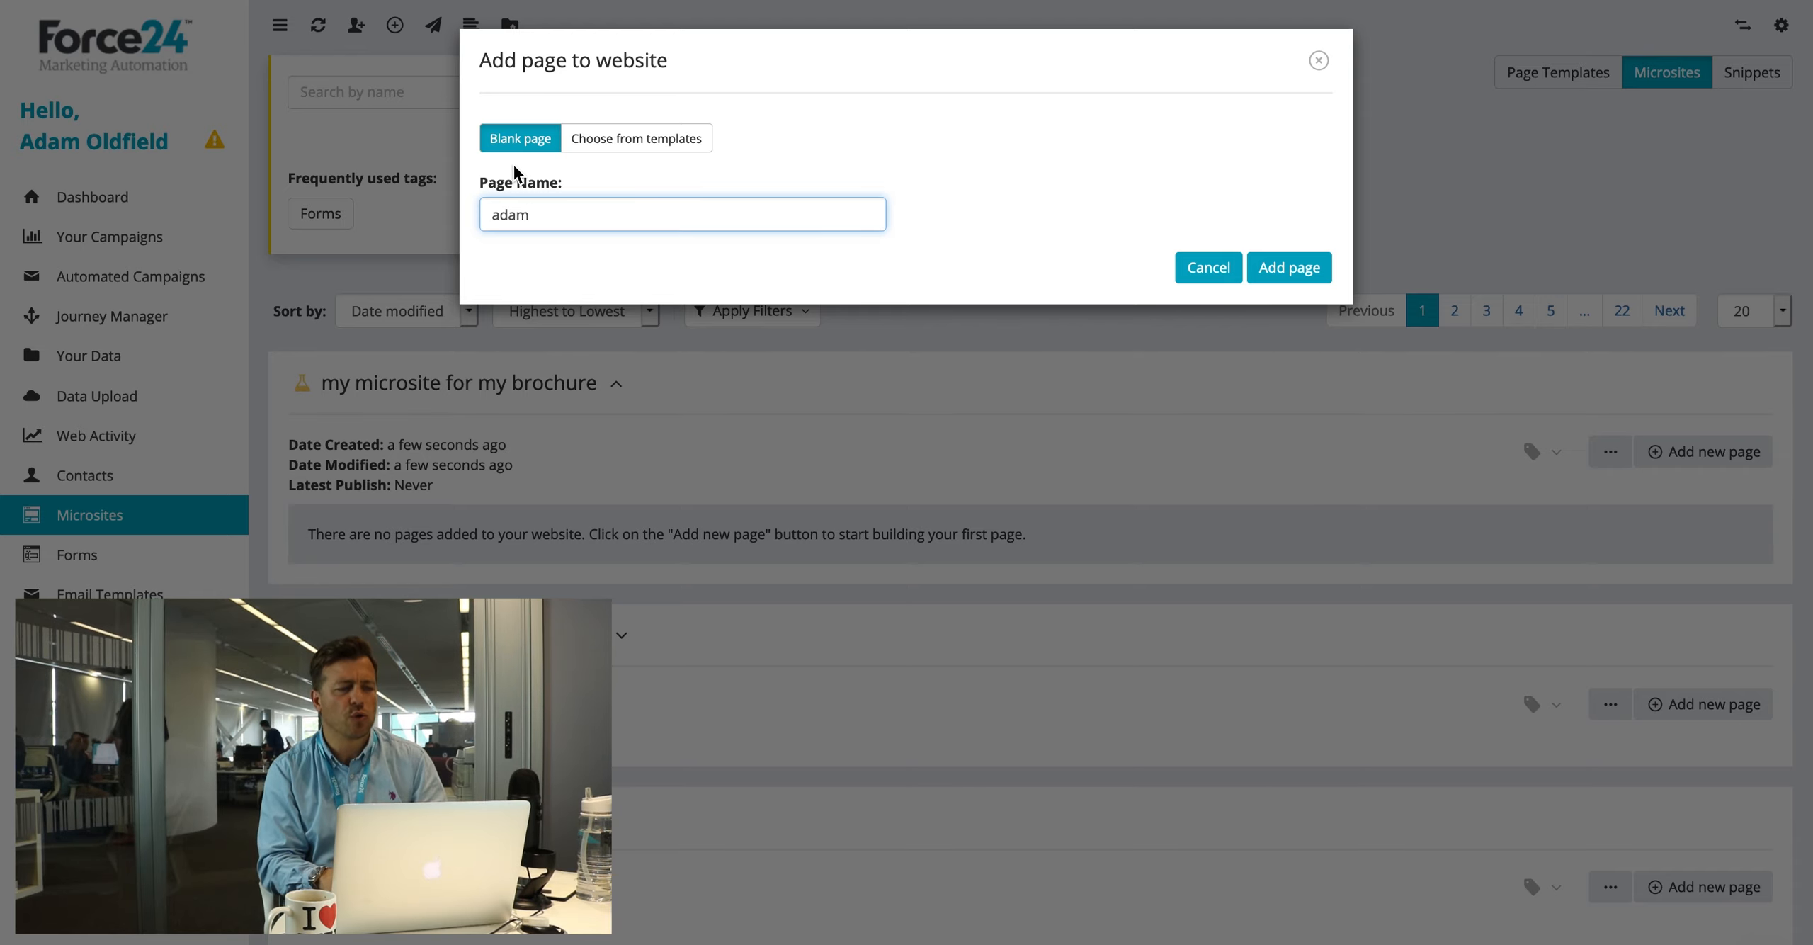
pyautogui.click(668, 142)
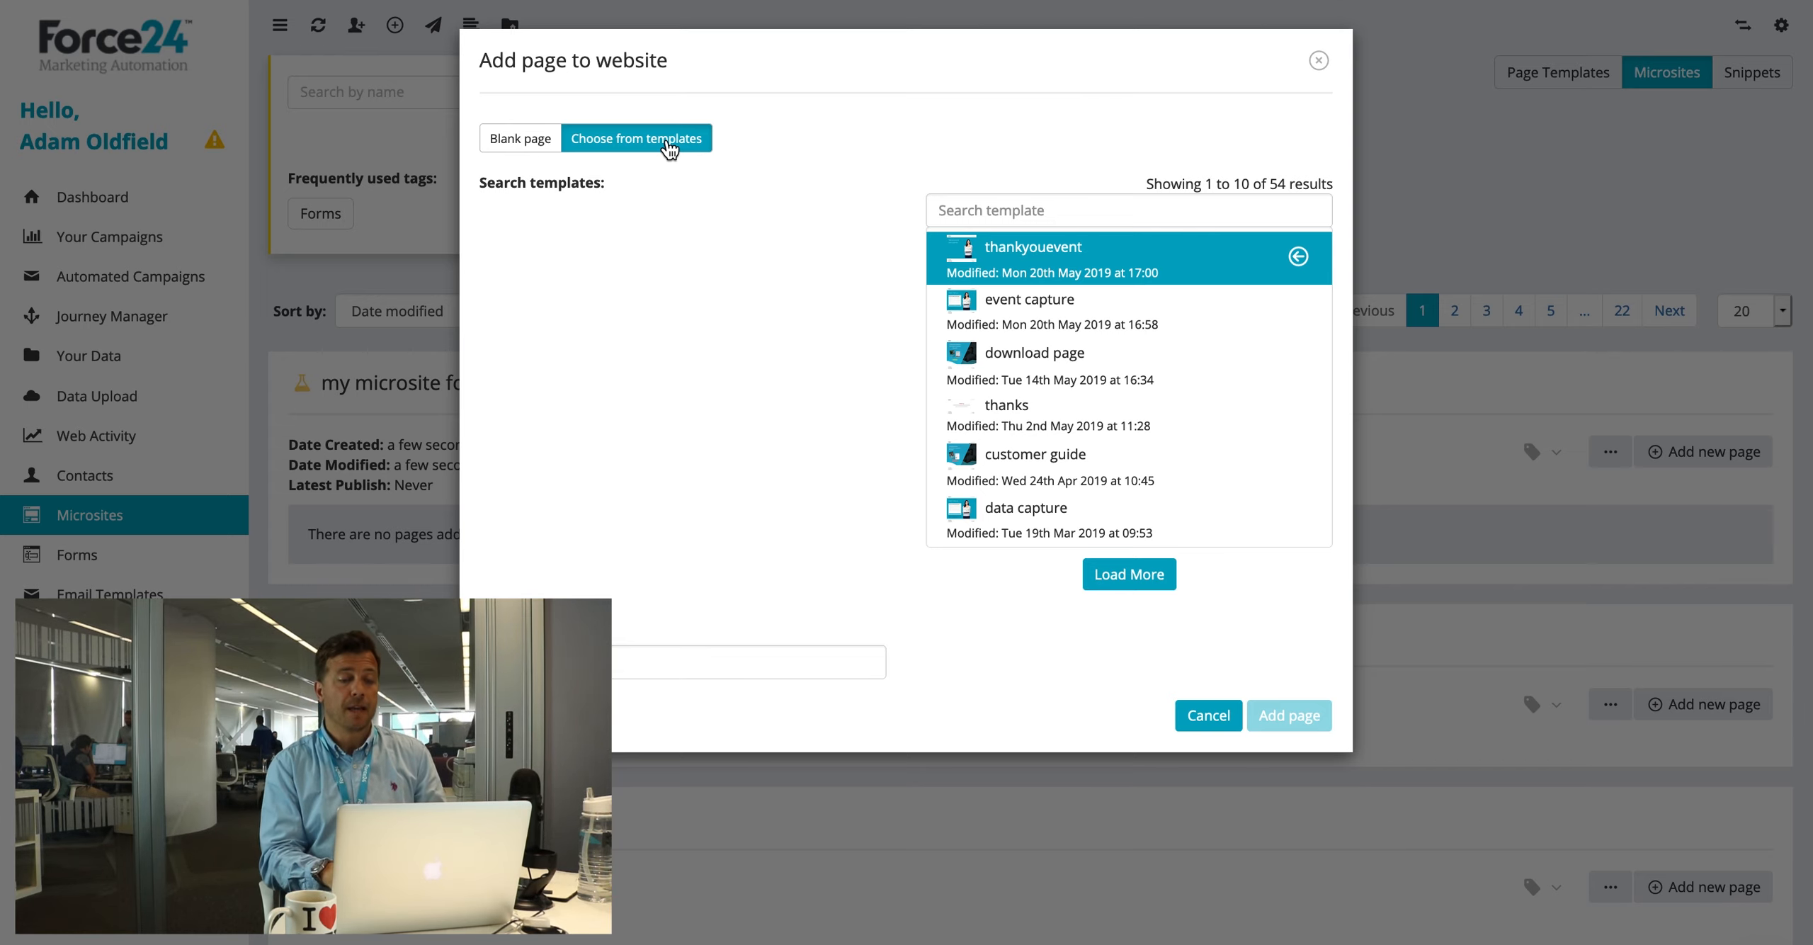
pyautogui.click(1003, 220)
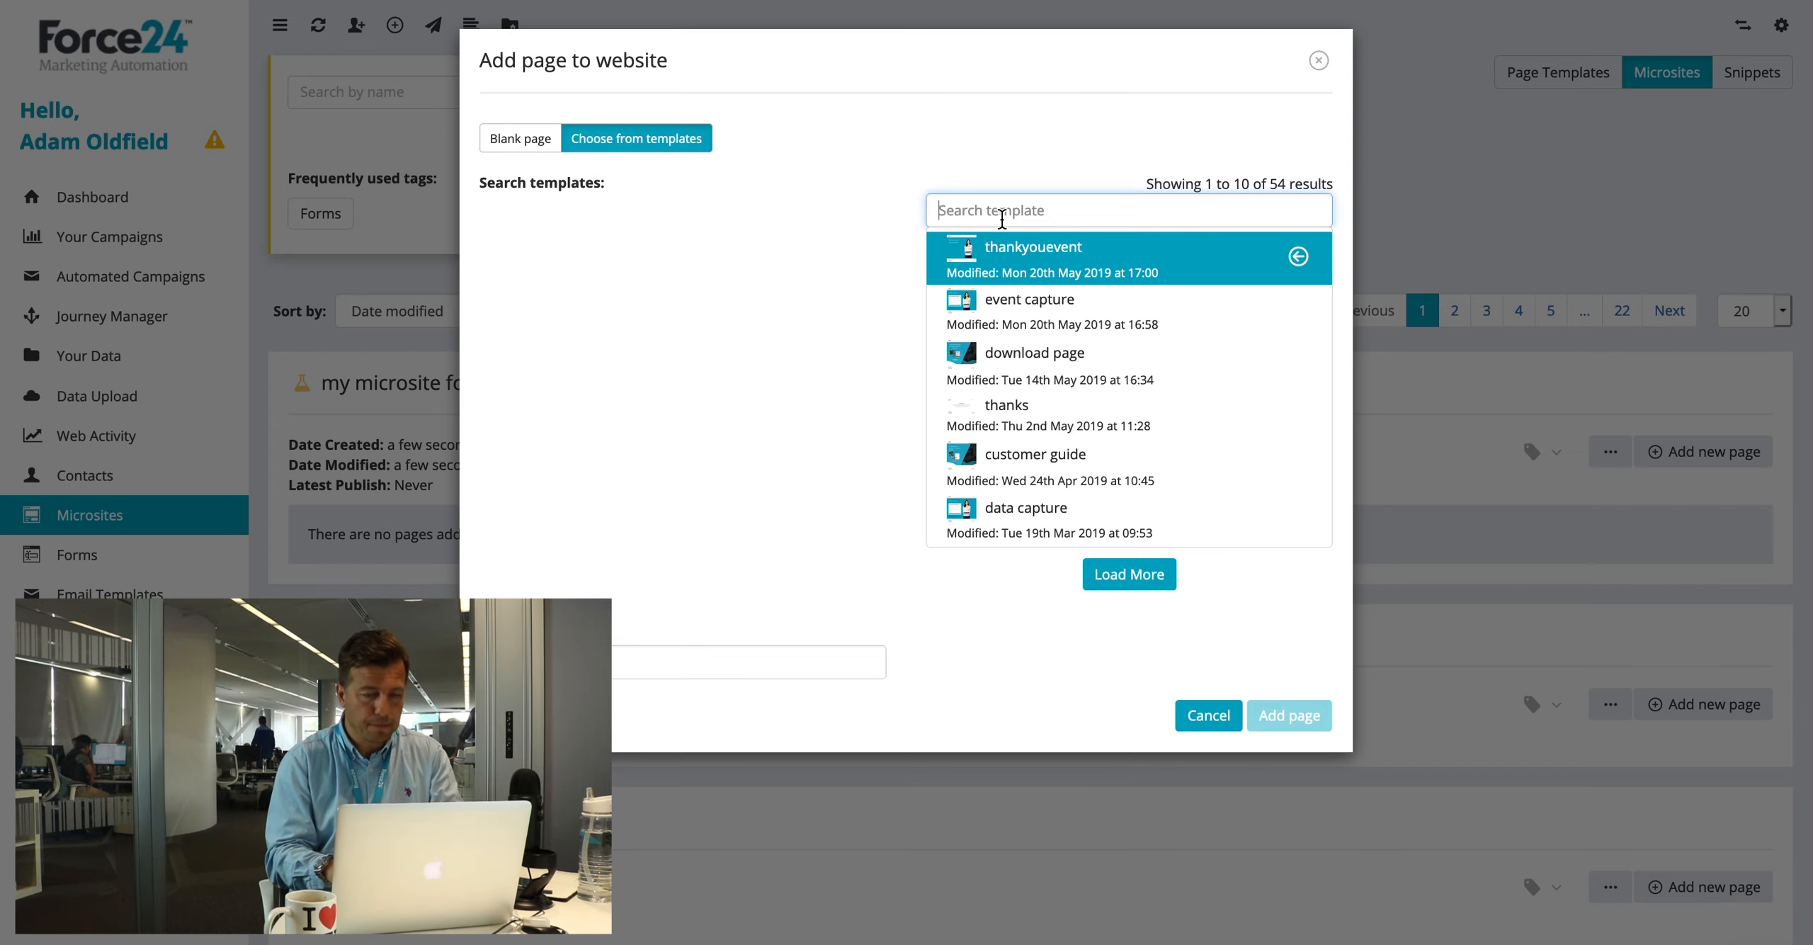
pyautogui.write('header')
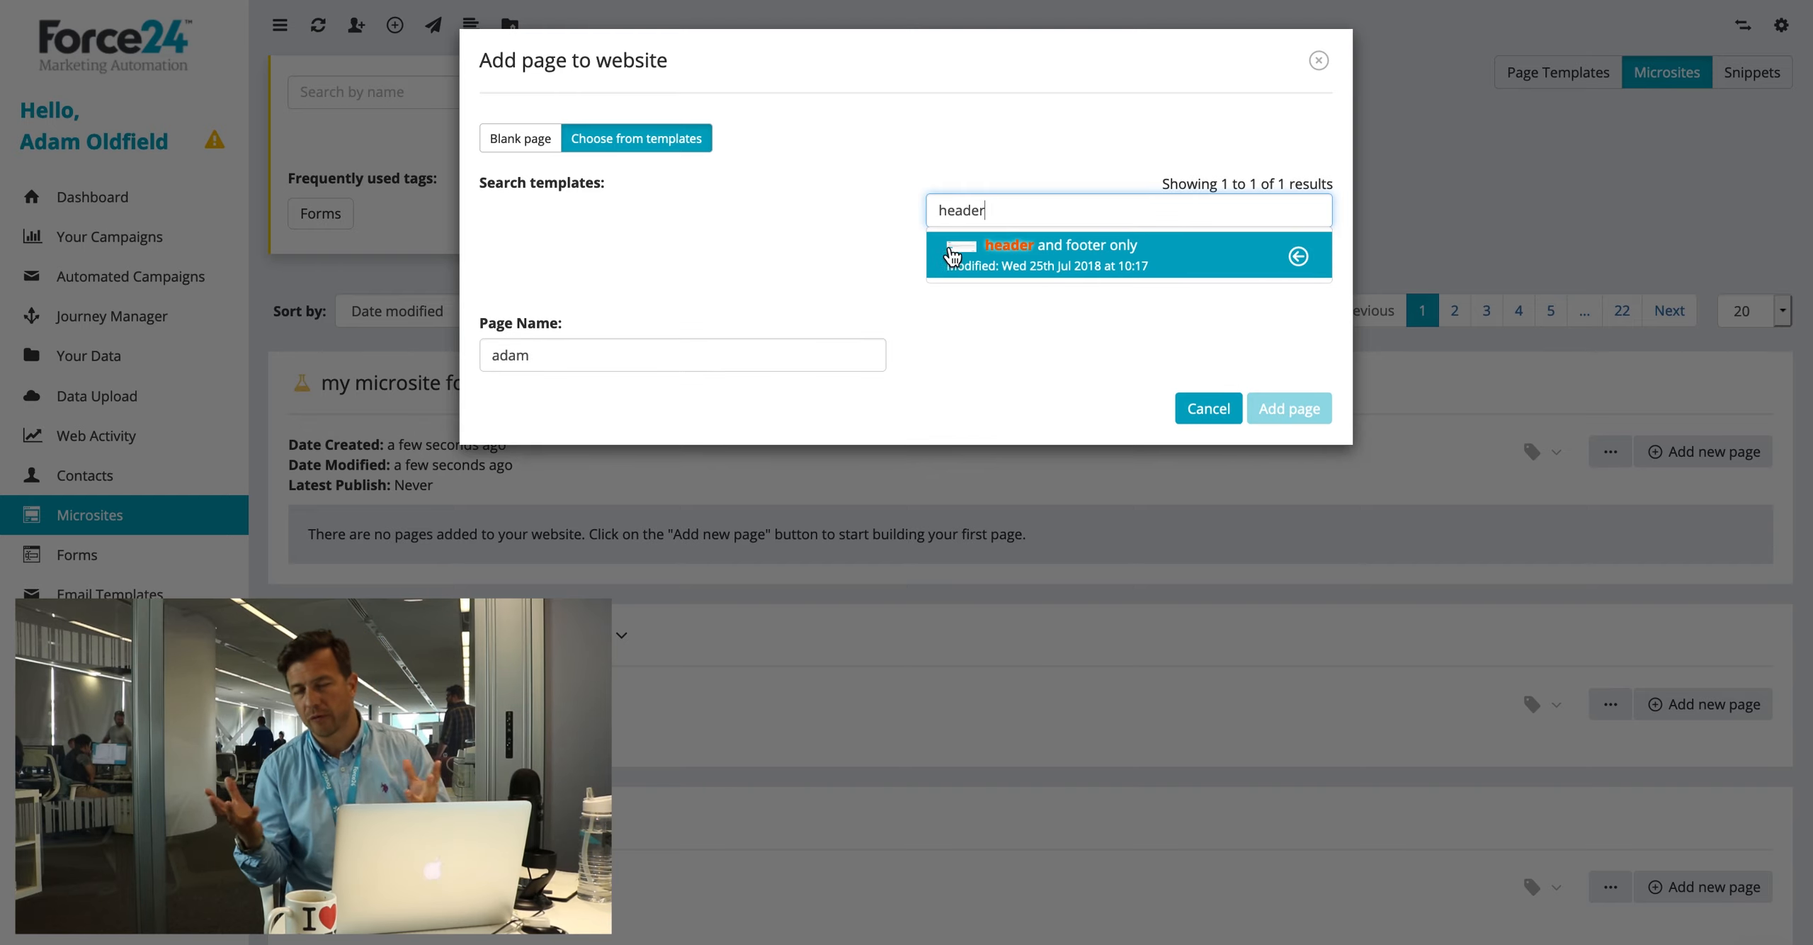
pyautogui.click(950, 252)
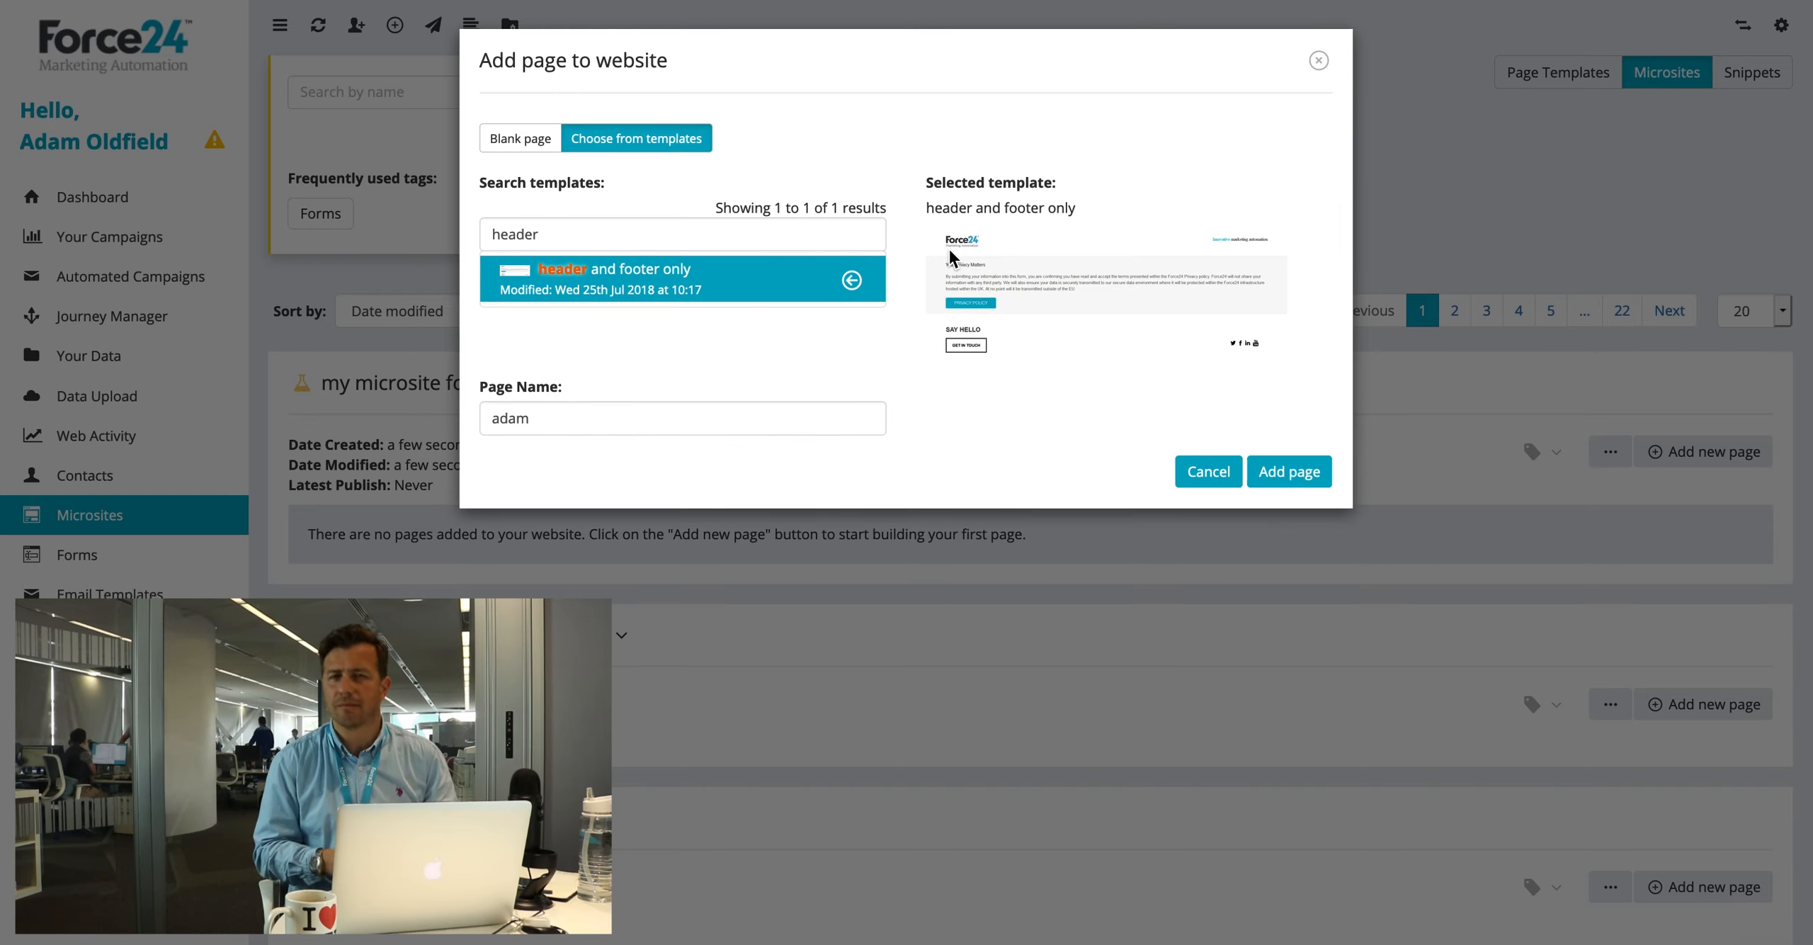
pyautogui.click(620, 421)
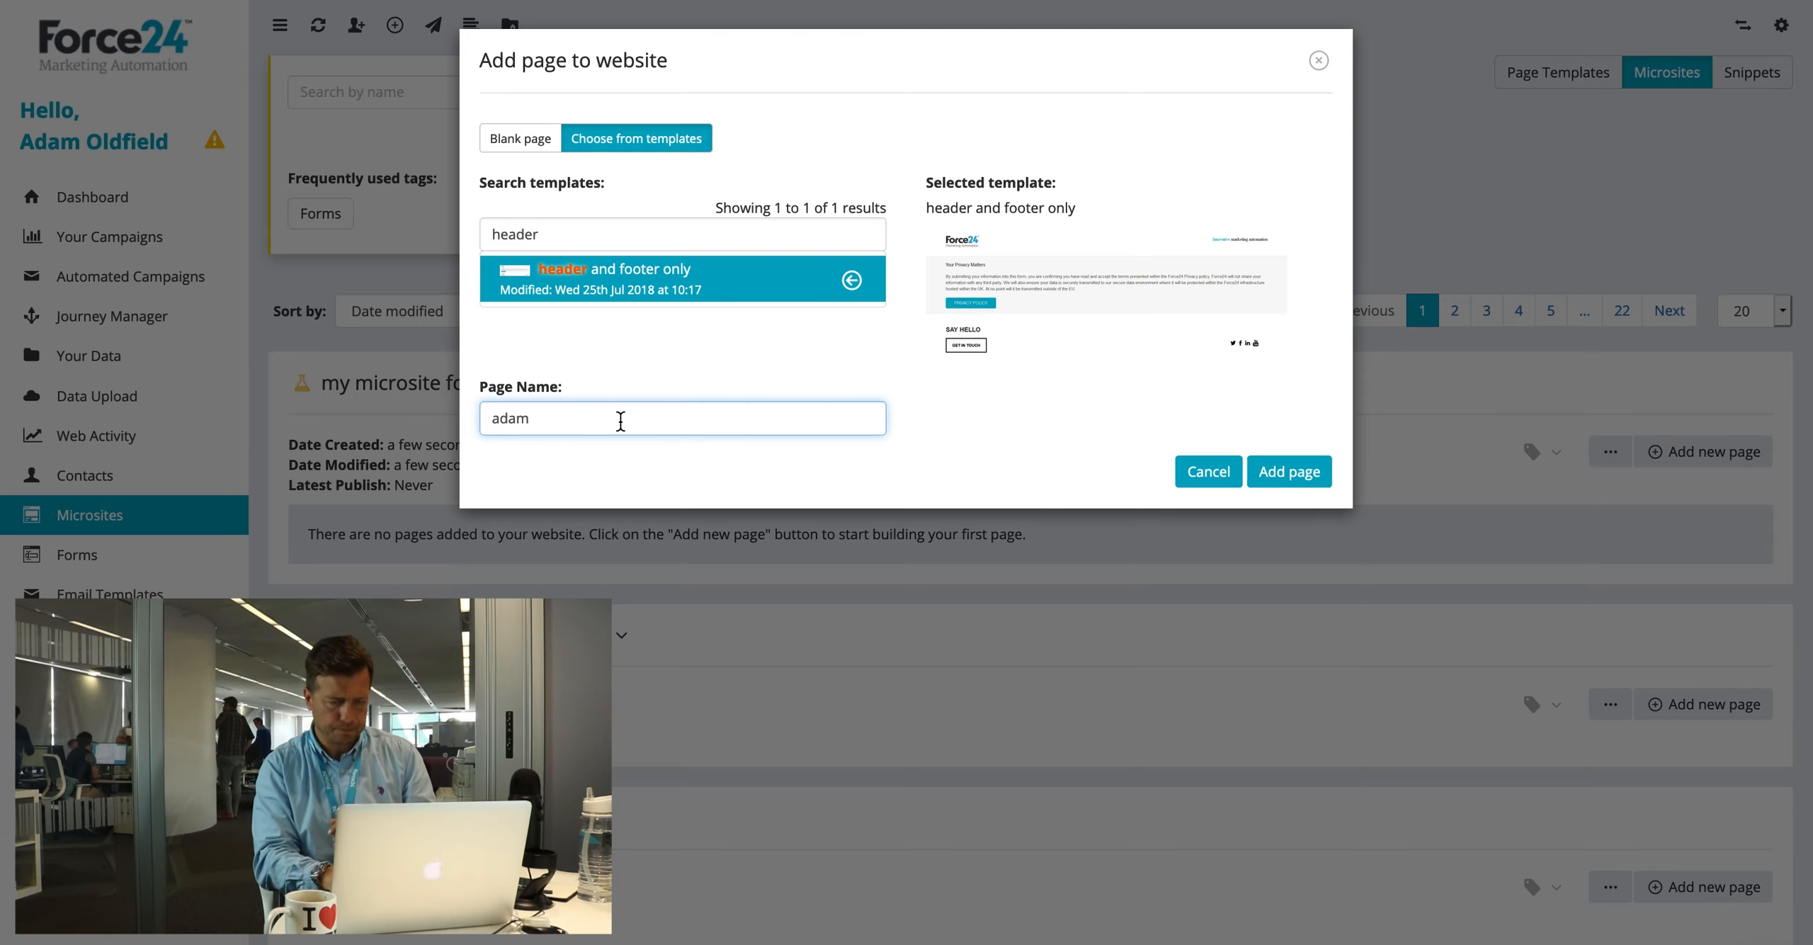
pyautogui.click(1284, 461)
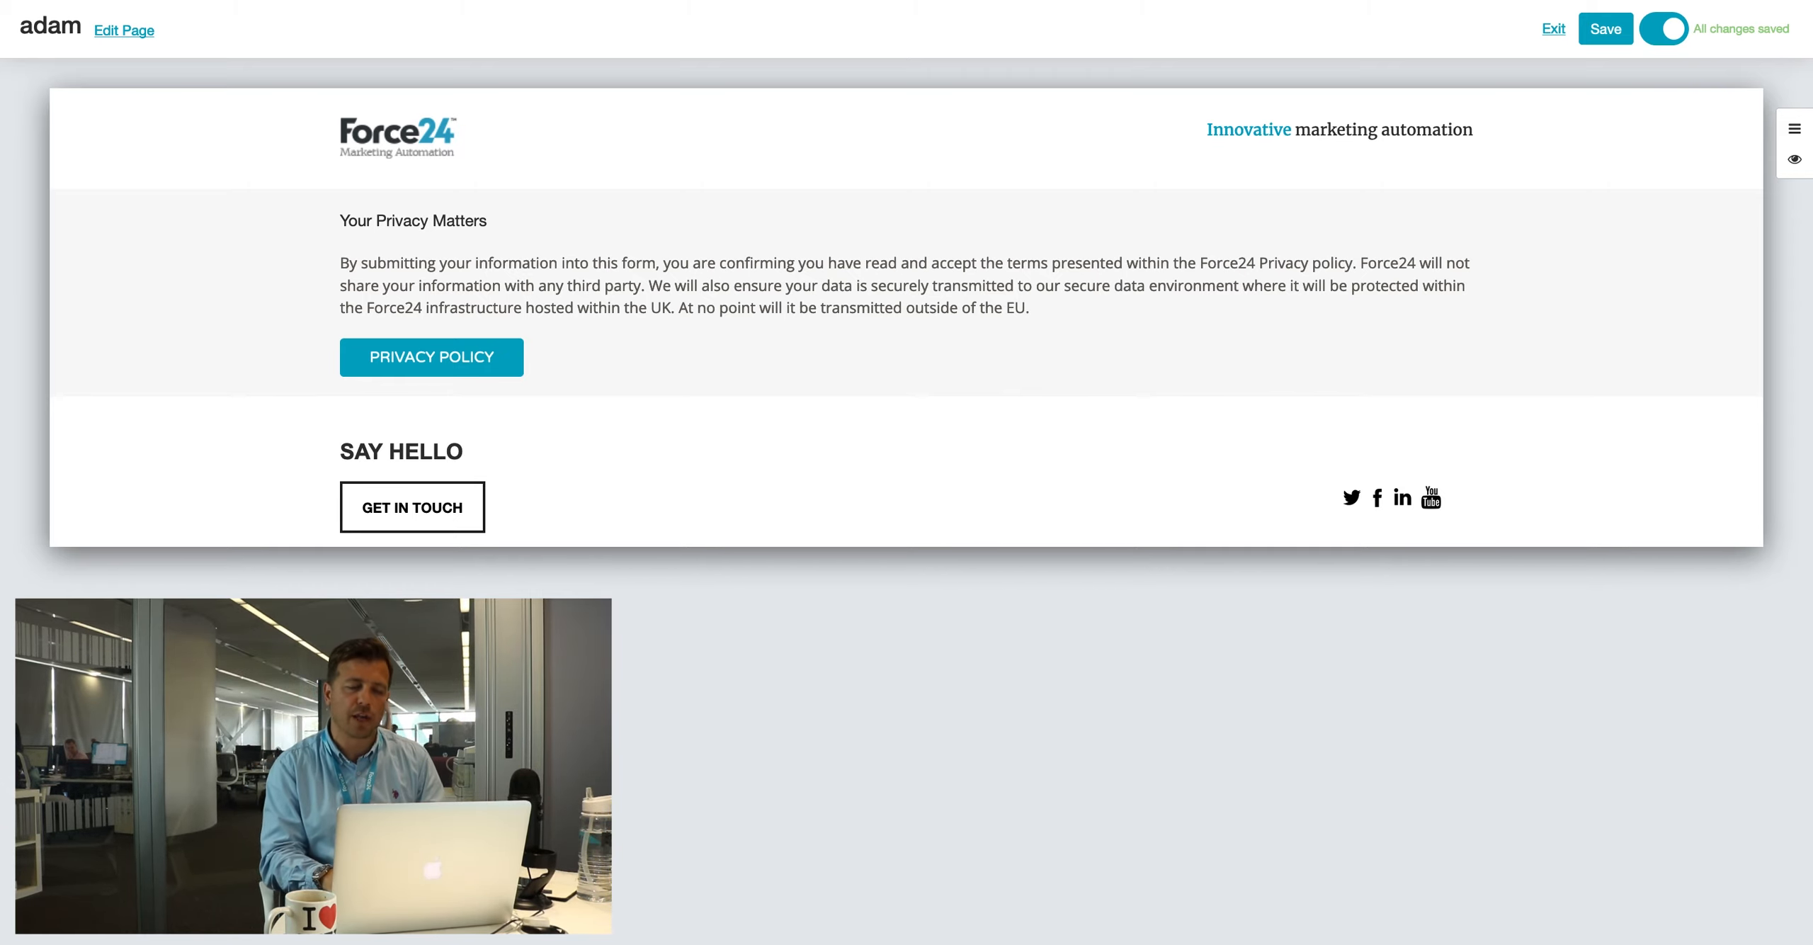
# Step: Select the privacy paragraph and bring up All Snippets from the side menu
pyautogui.click(639, 287)
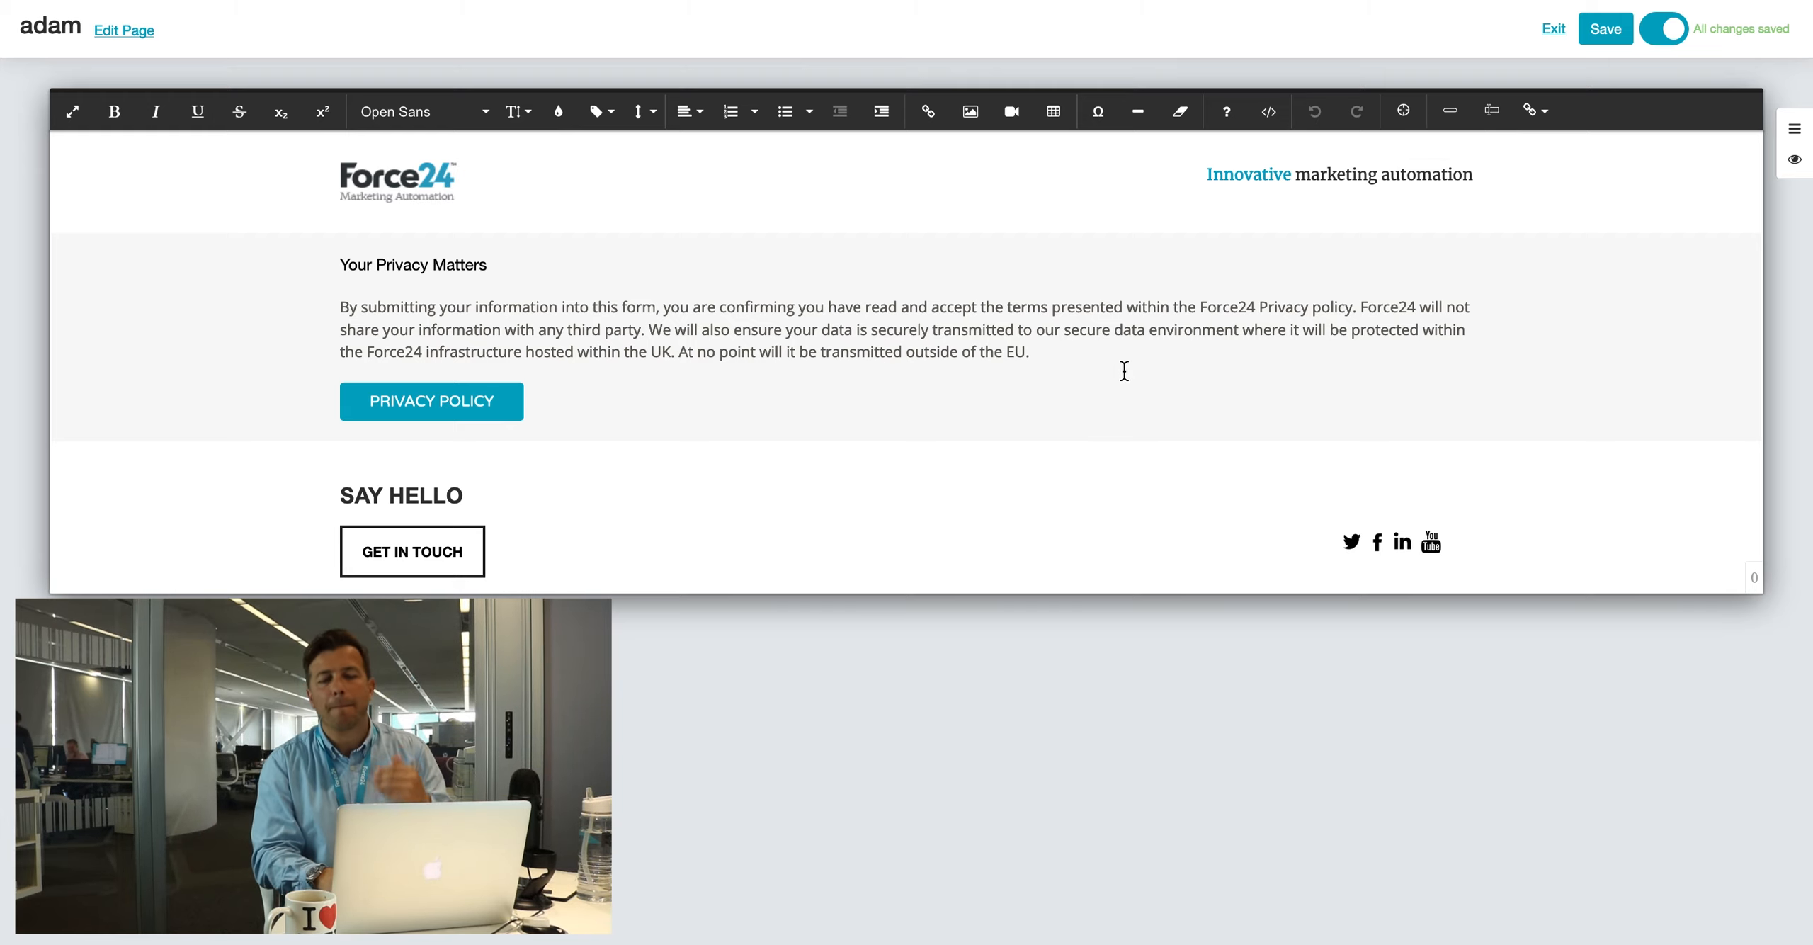
pyautogui.click(1794, 129)
pyautogui.click(1459, 197)
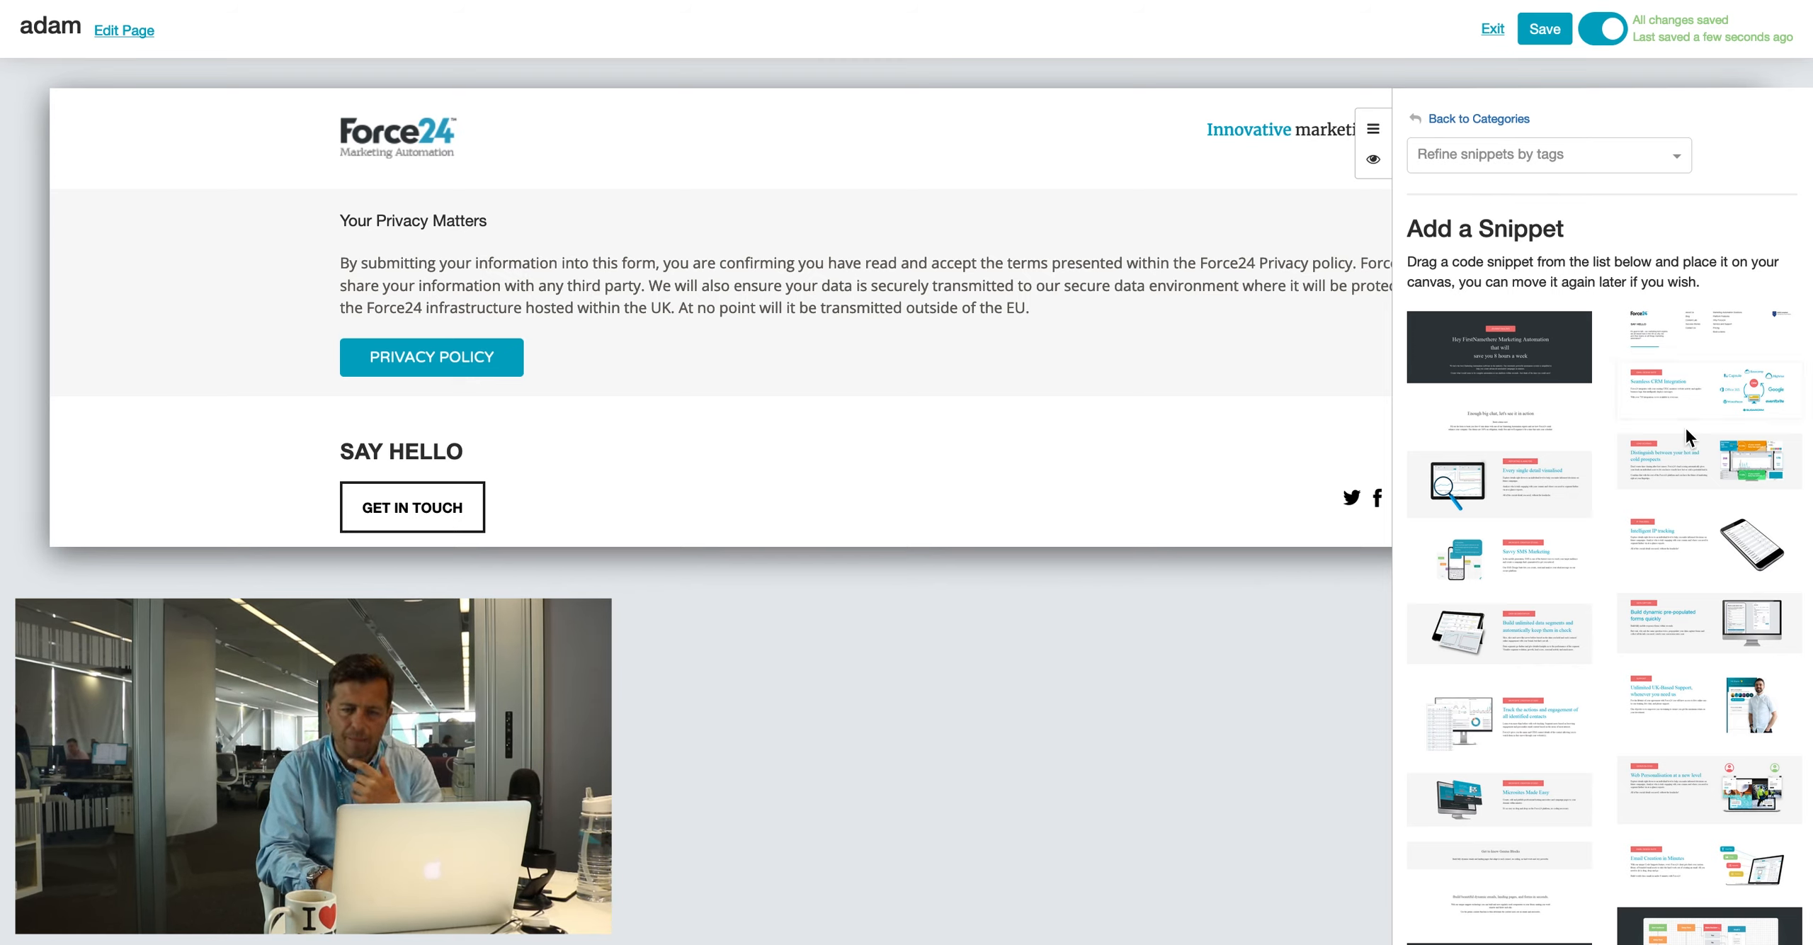
# Step: Insert the Marketing Automation hero snippet under the page header
pyautogui.click(1465, 120)
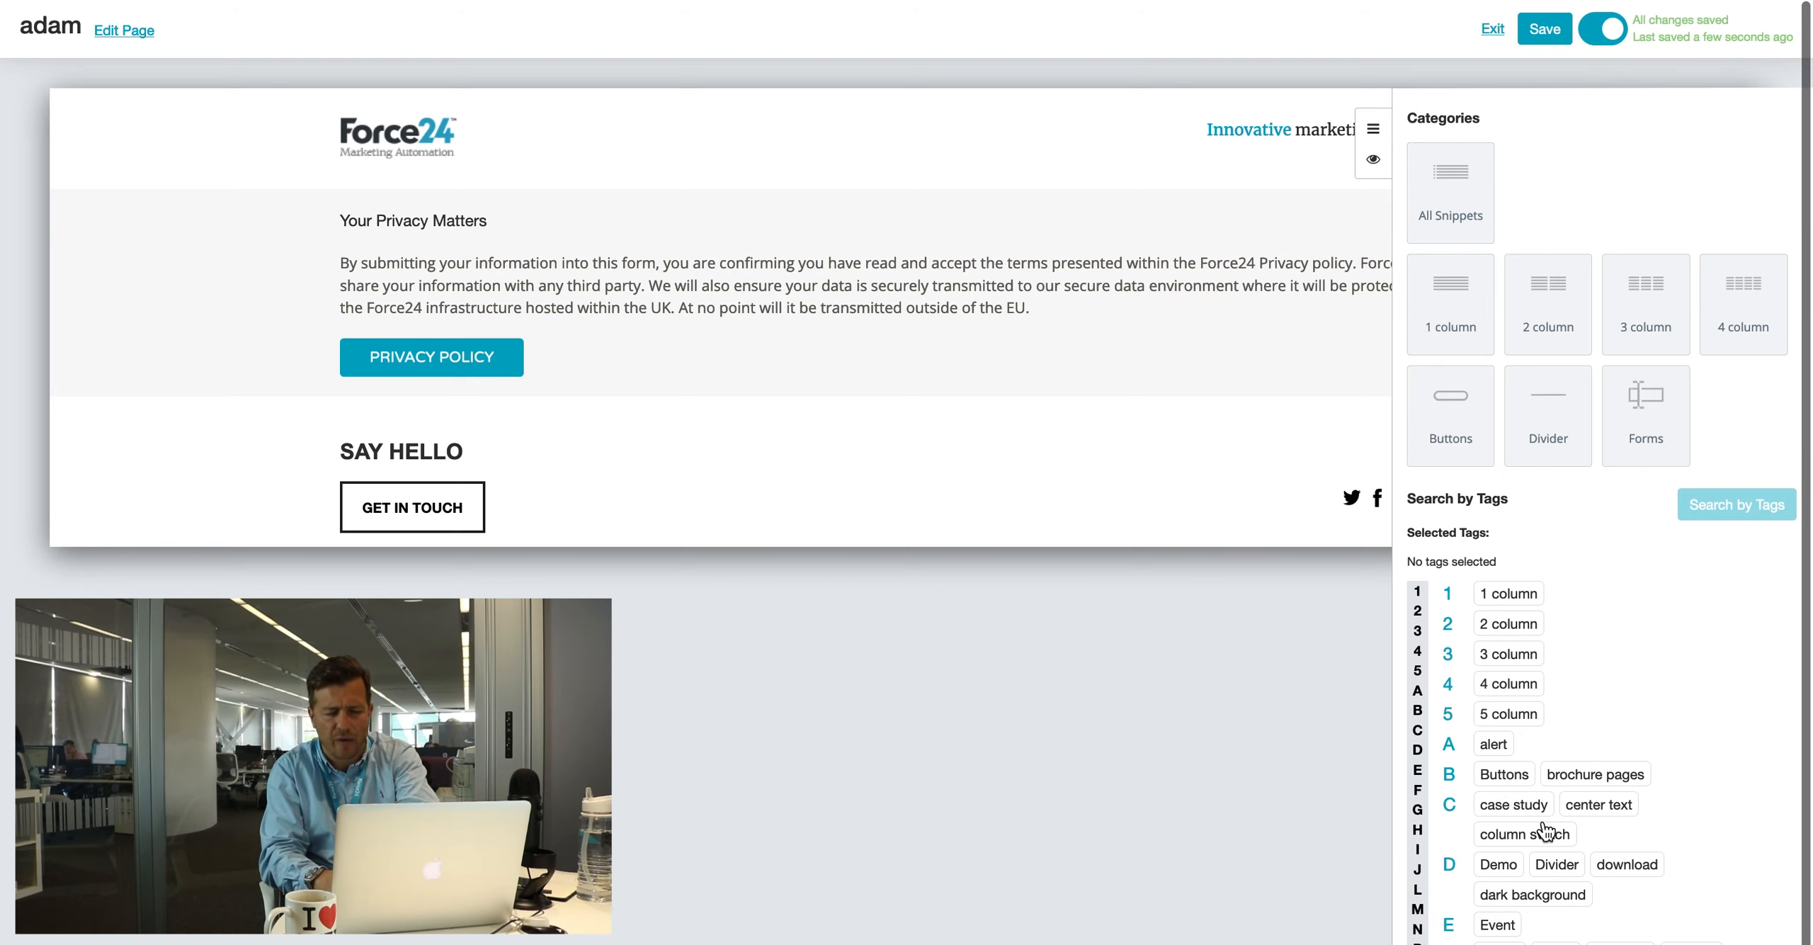
pyautogui.scroll(-5, 1546, 829)
pyautogui.scroll(5, 1546, 829)
pyautogui.scroll(-3, 1555, 830)
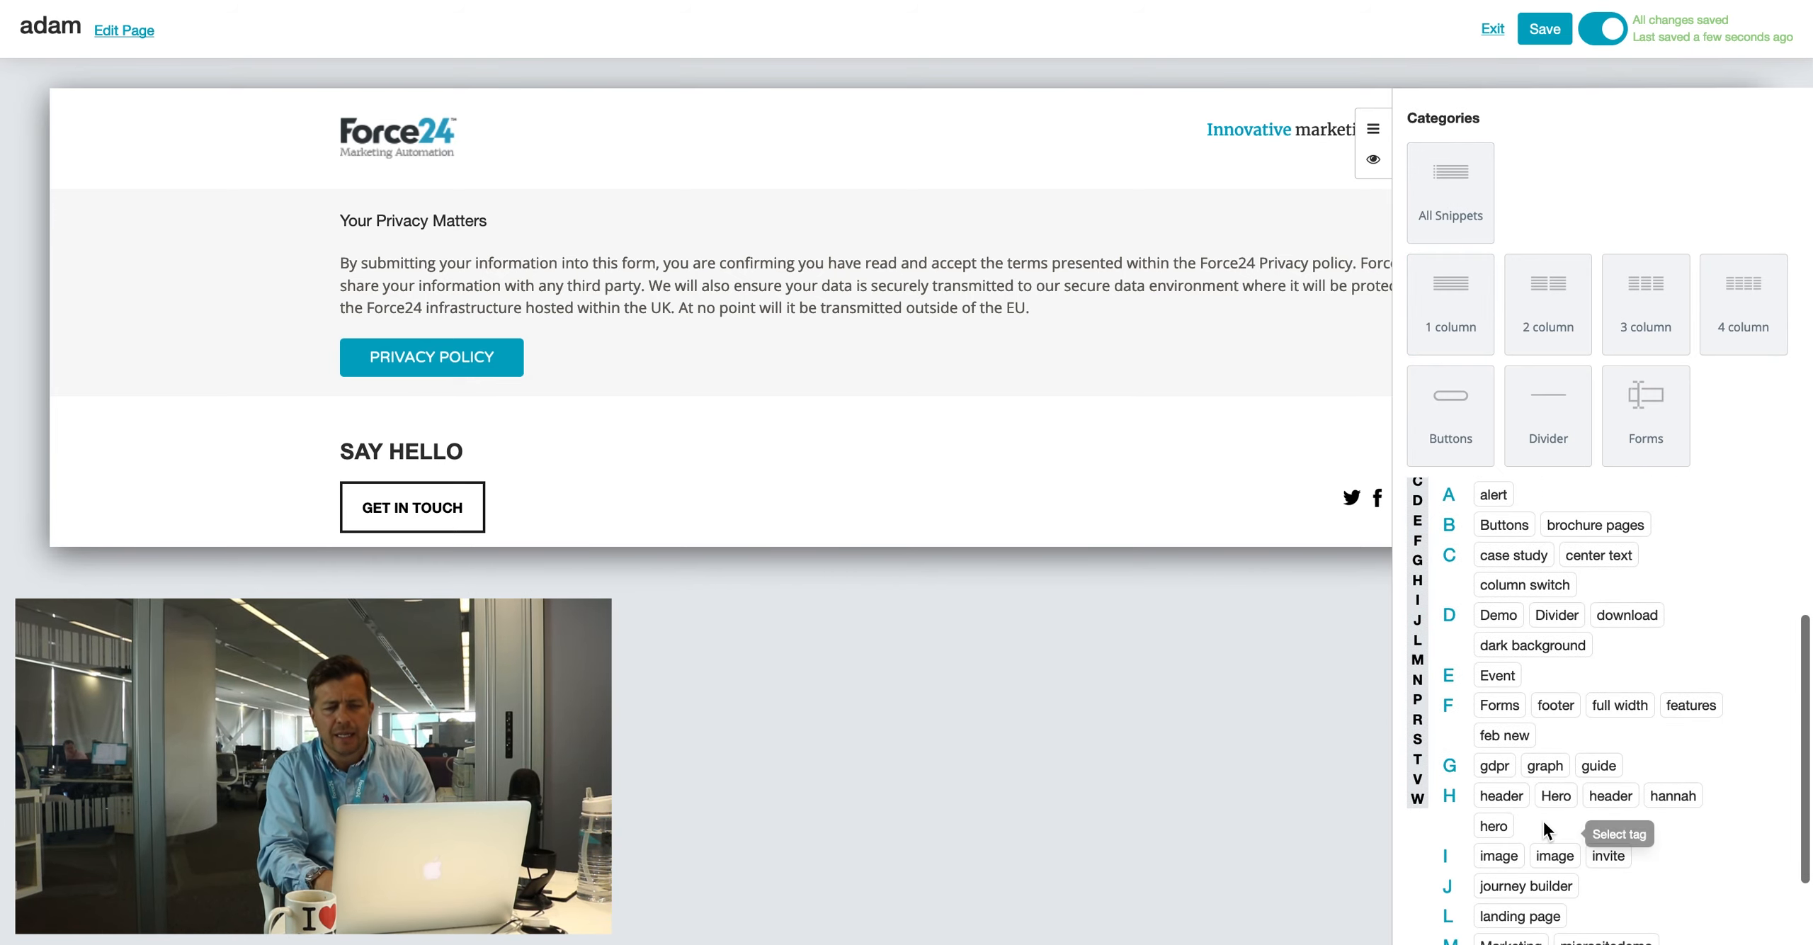
pyautogui.scroll(3, 1544, 780)
pyautogui.click(1452, 191)
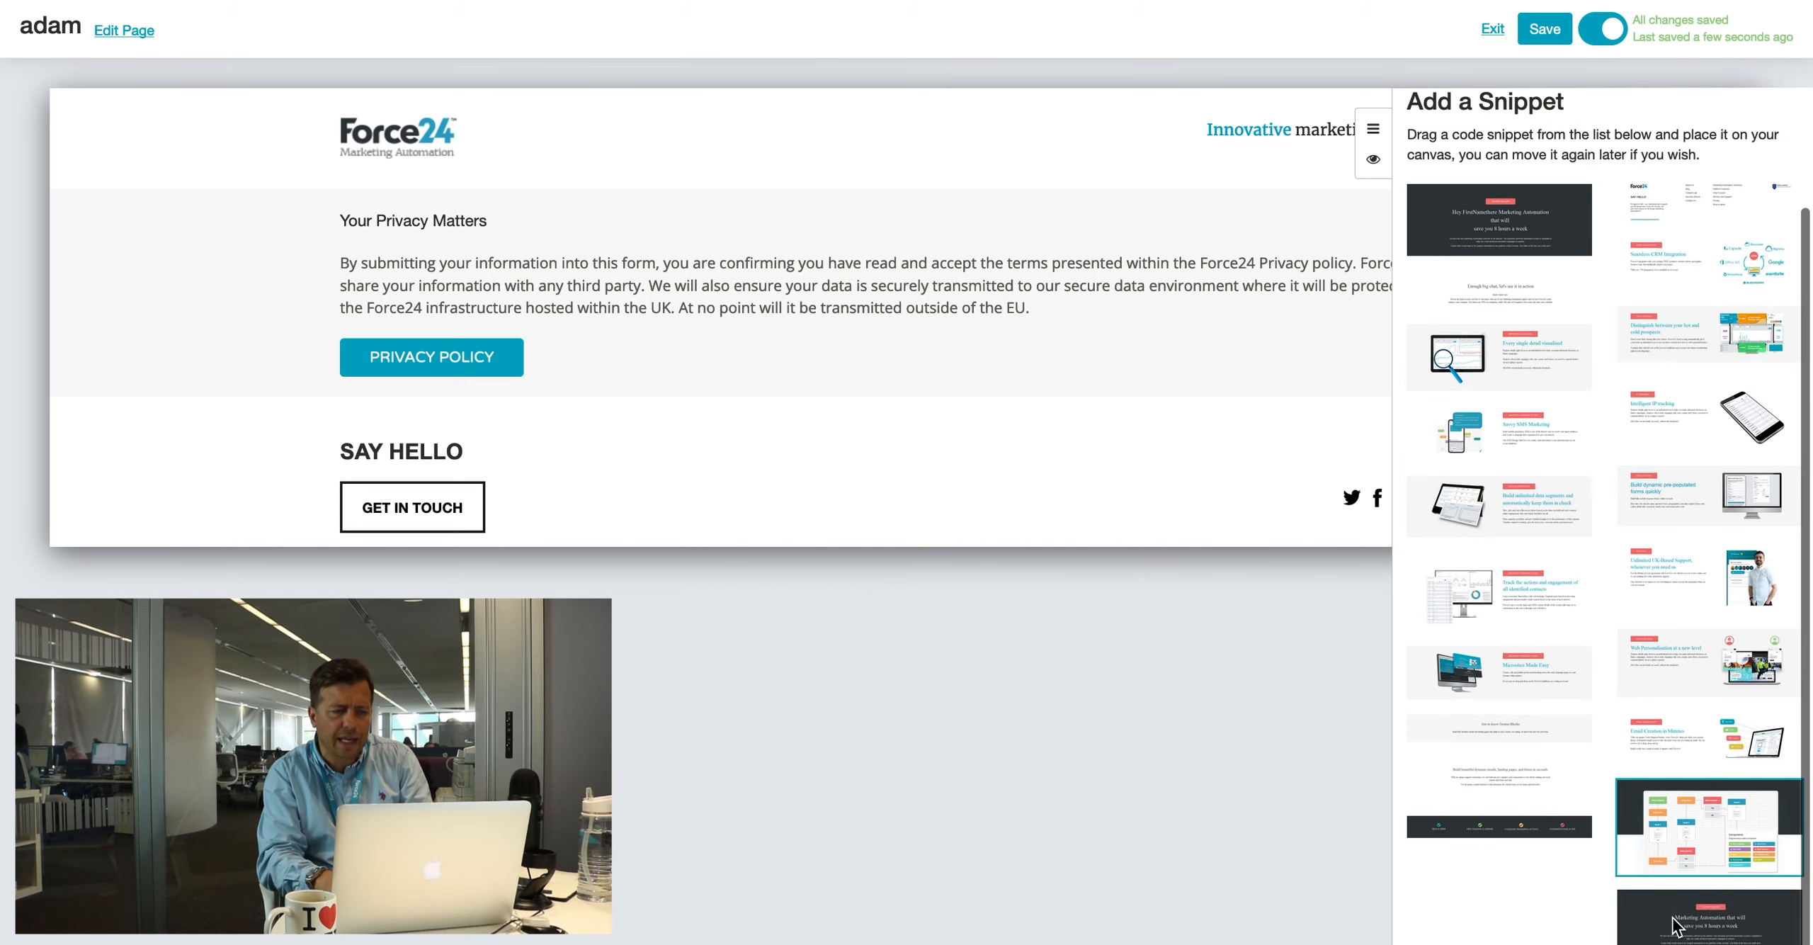
pyautogui.moveTo(1707, 914); pyautogui.dragTo(857, 234)
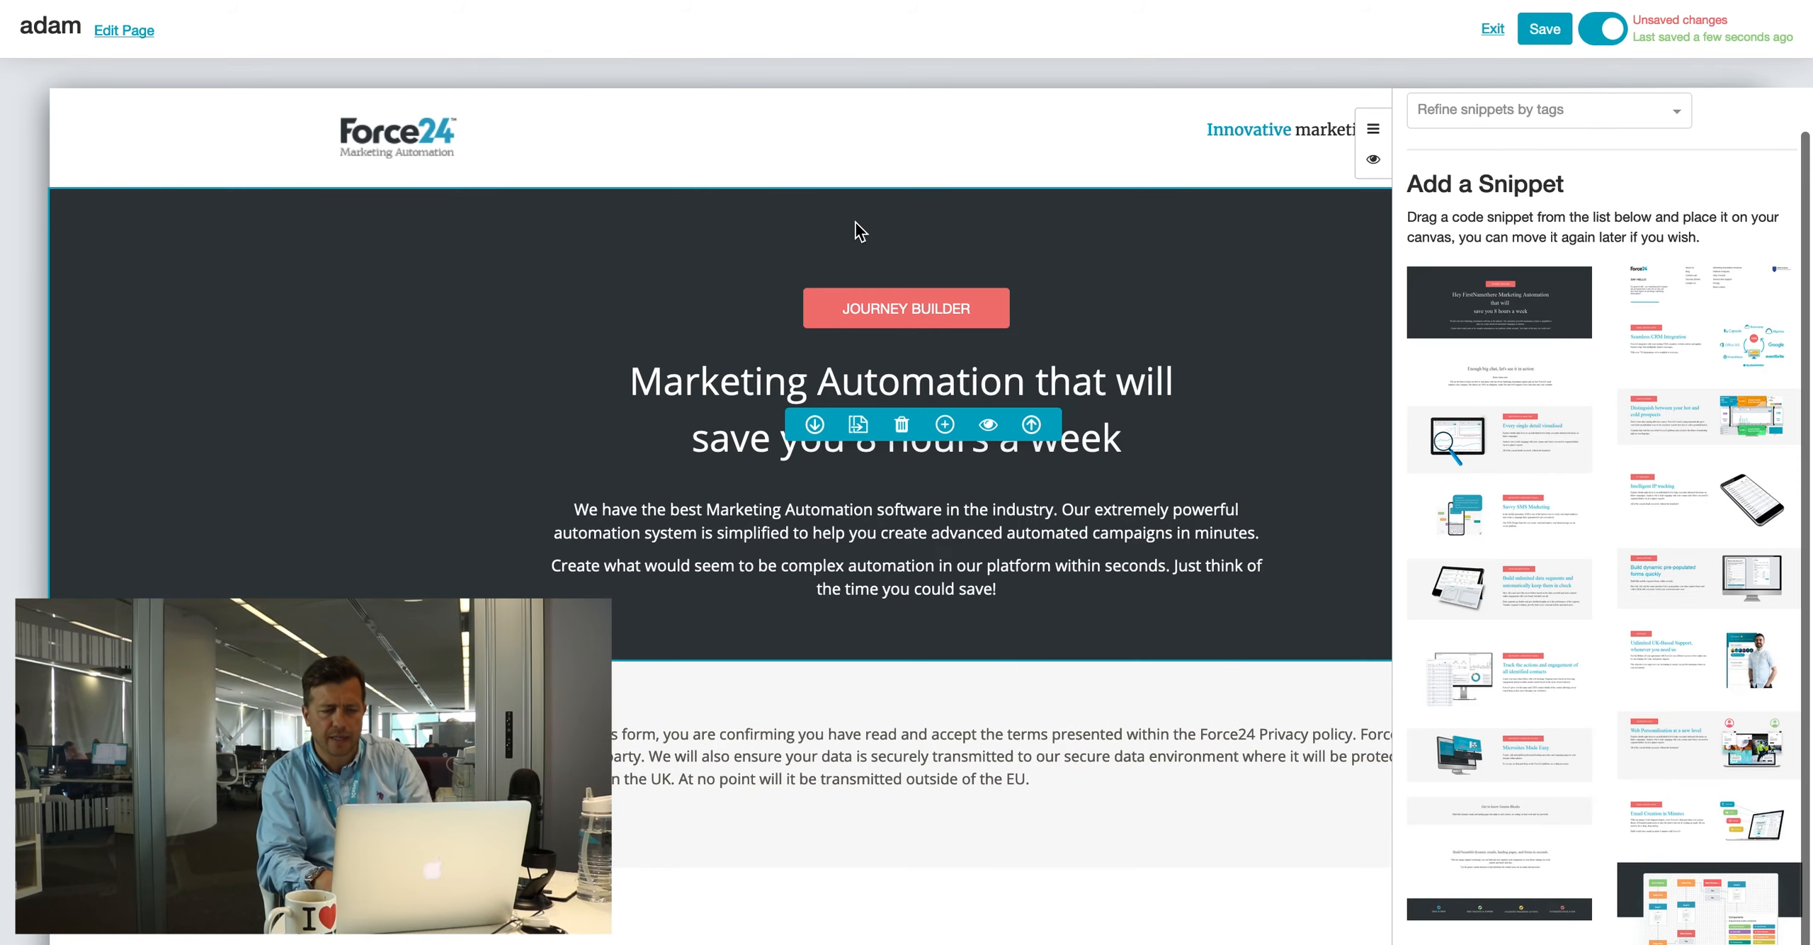
# Step: Add the journey builder, data segments and 'Every single detail visualised' snippets
pyautogui.scroll(-2, 1598, 637)
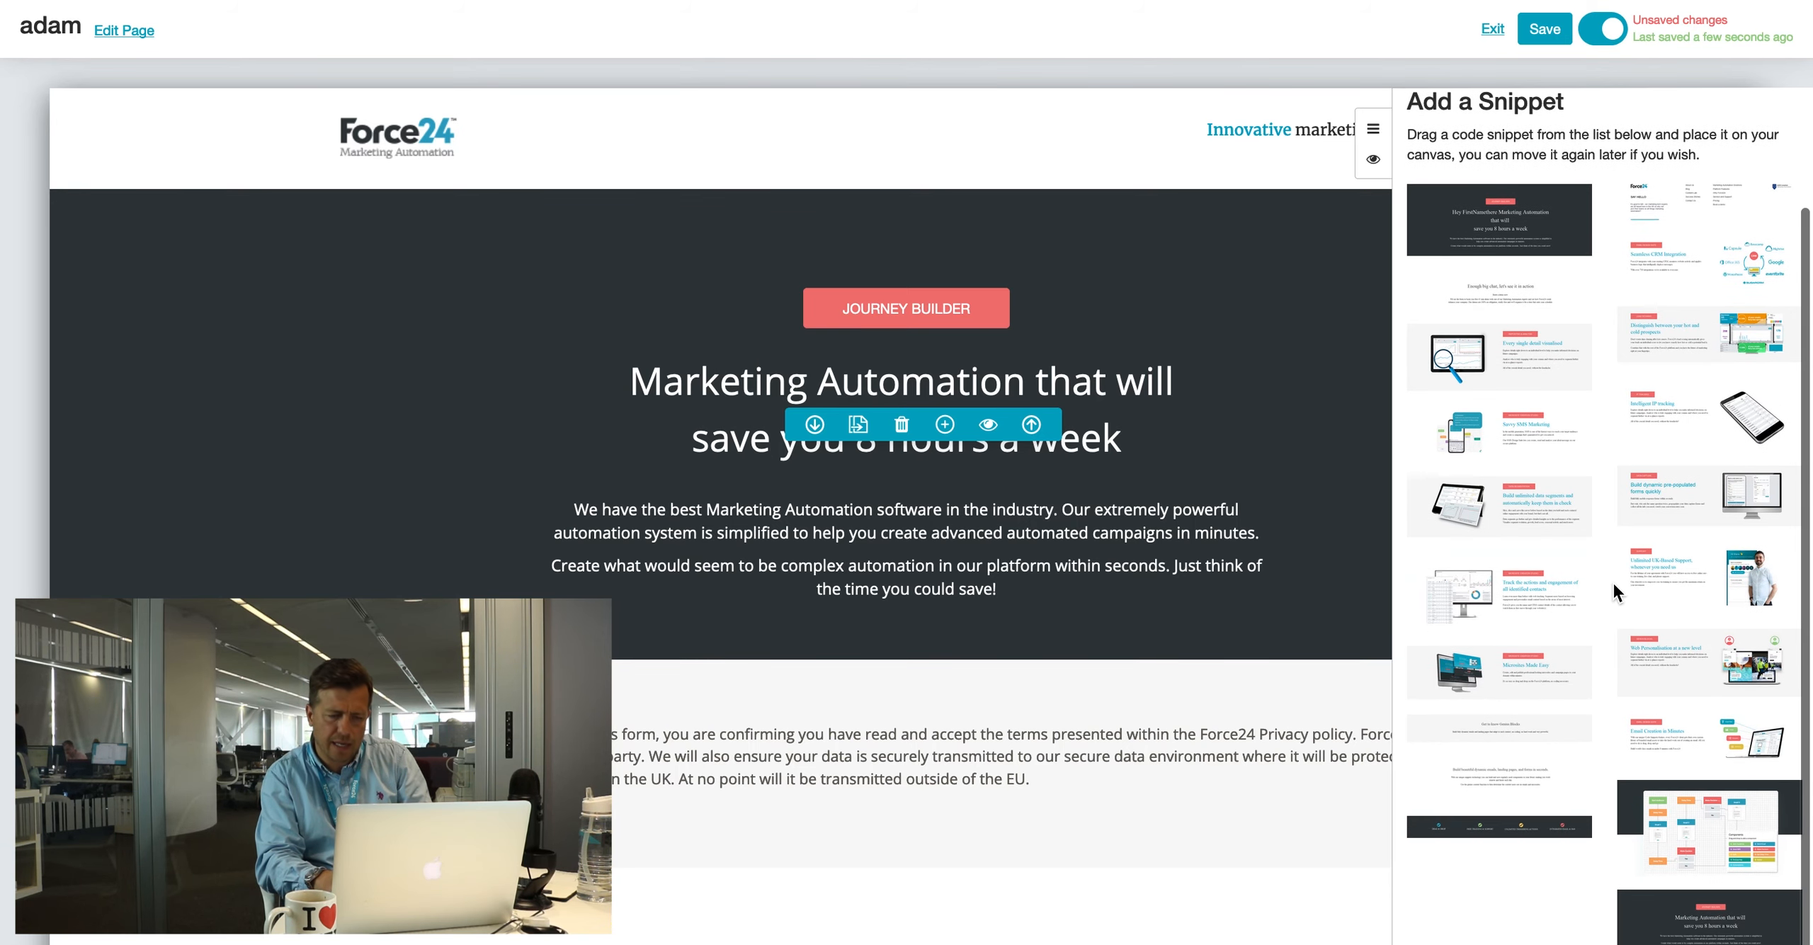
pyautogui.click(1661, 807)
pyautogui.moveTo(1661, 807); pyautogui.dragTo(1365, 698)
pyautogui.moveTo(1501, 615); pyautogui.dragTo(1243, 647)
pyautogui.moveTo(1696, 520); pyautogui.dragTo(1359, 676)
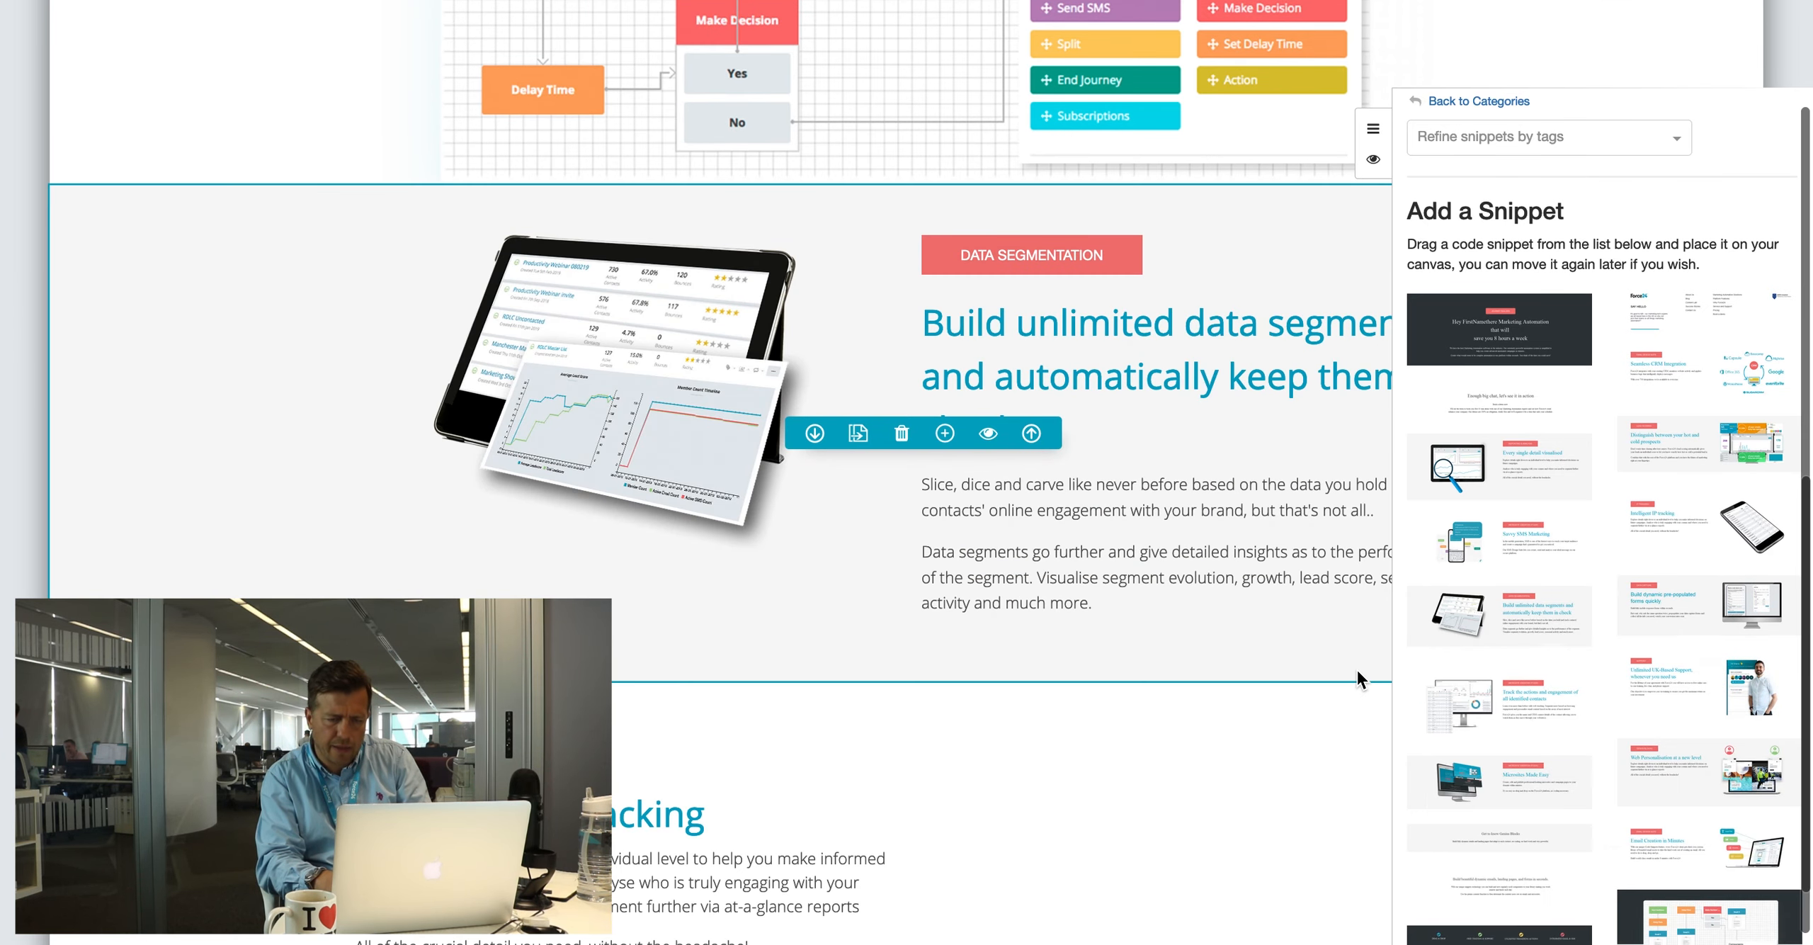
pyautogui.scroll(-3, 1629, 576)
pyautogui.moveTo(1502, 352); pyautogui.dragTo(914, 848)
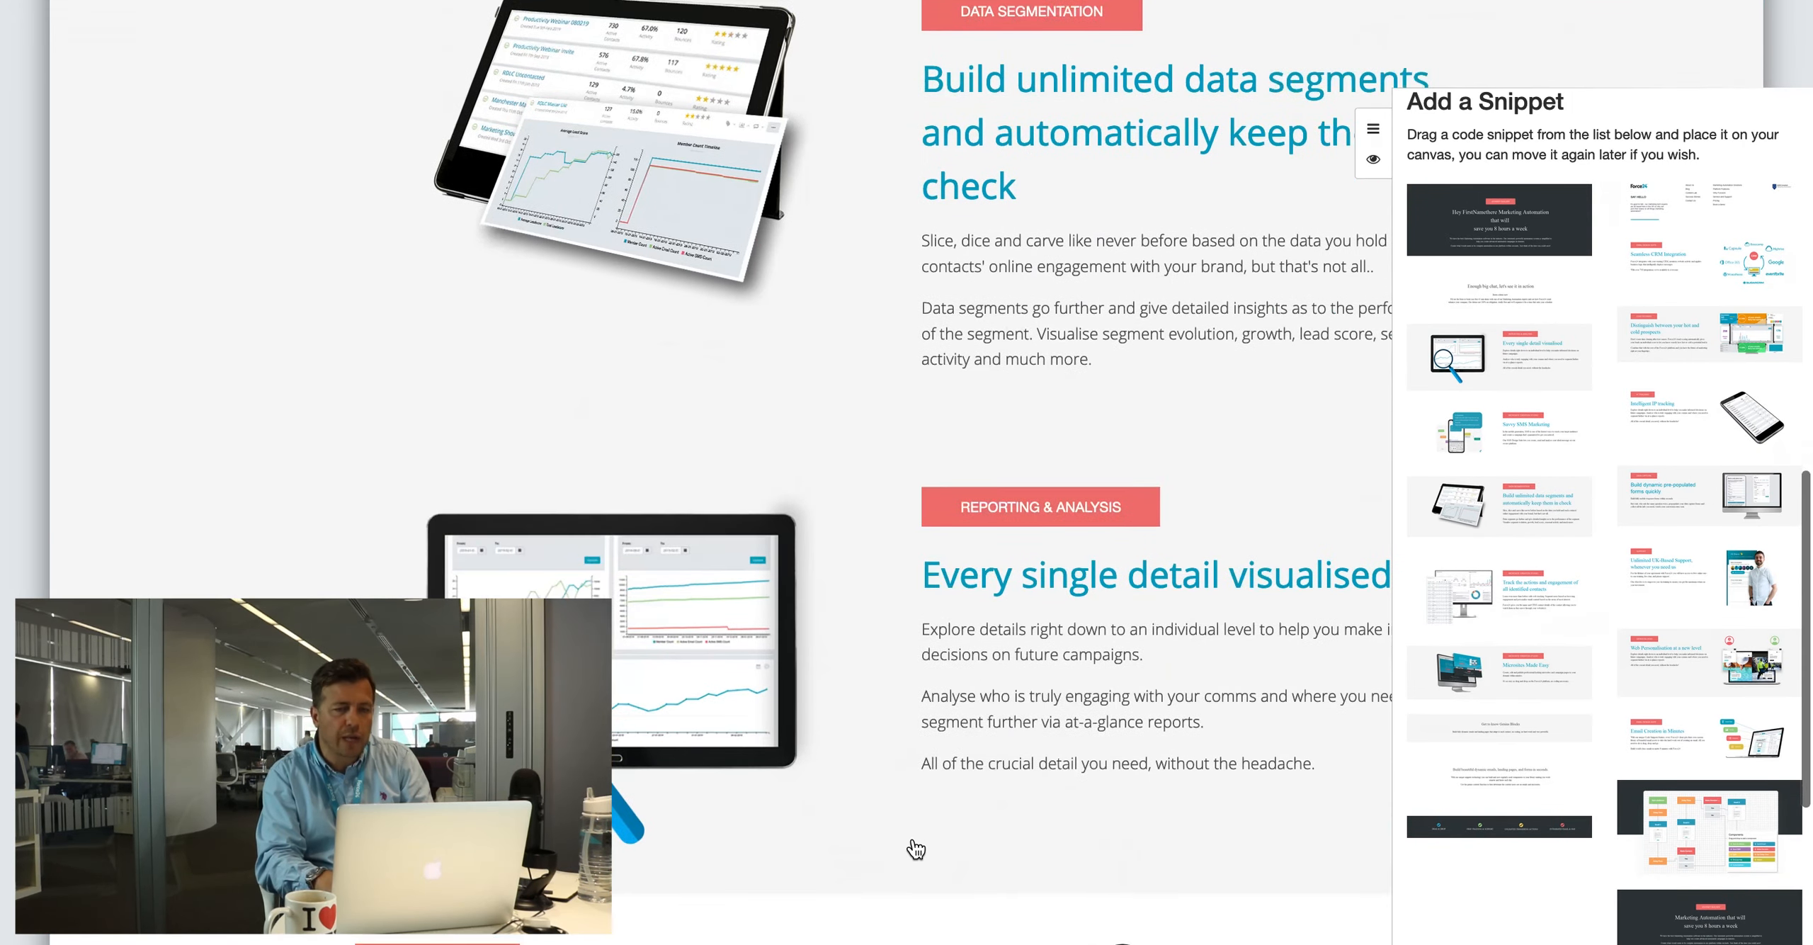
# Step: Move the Reporting & Analysis section below the IP Tracking section
pyautogui.click(1374, 130)
pyautogui.moveTo(635, 466); pyautogui.dragTo(632, 659)
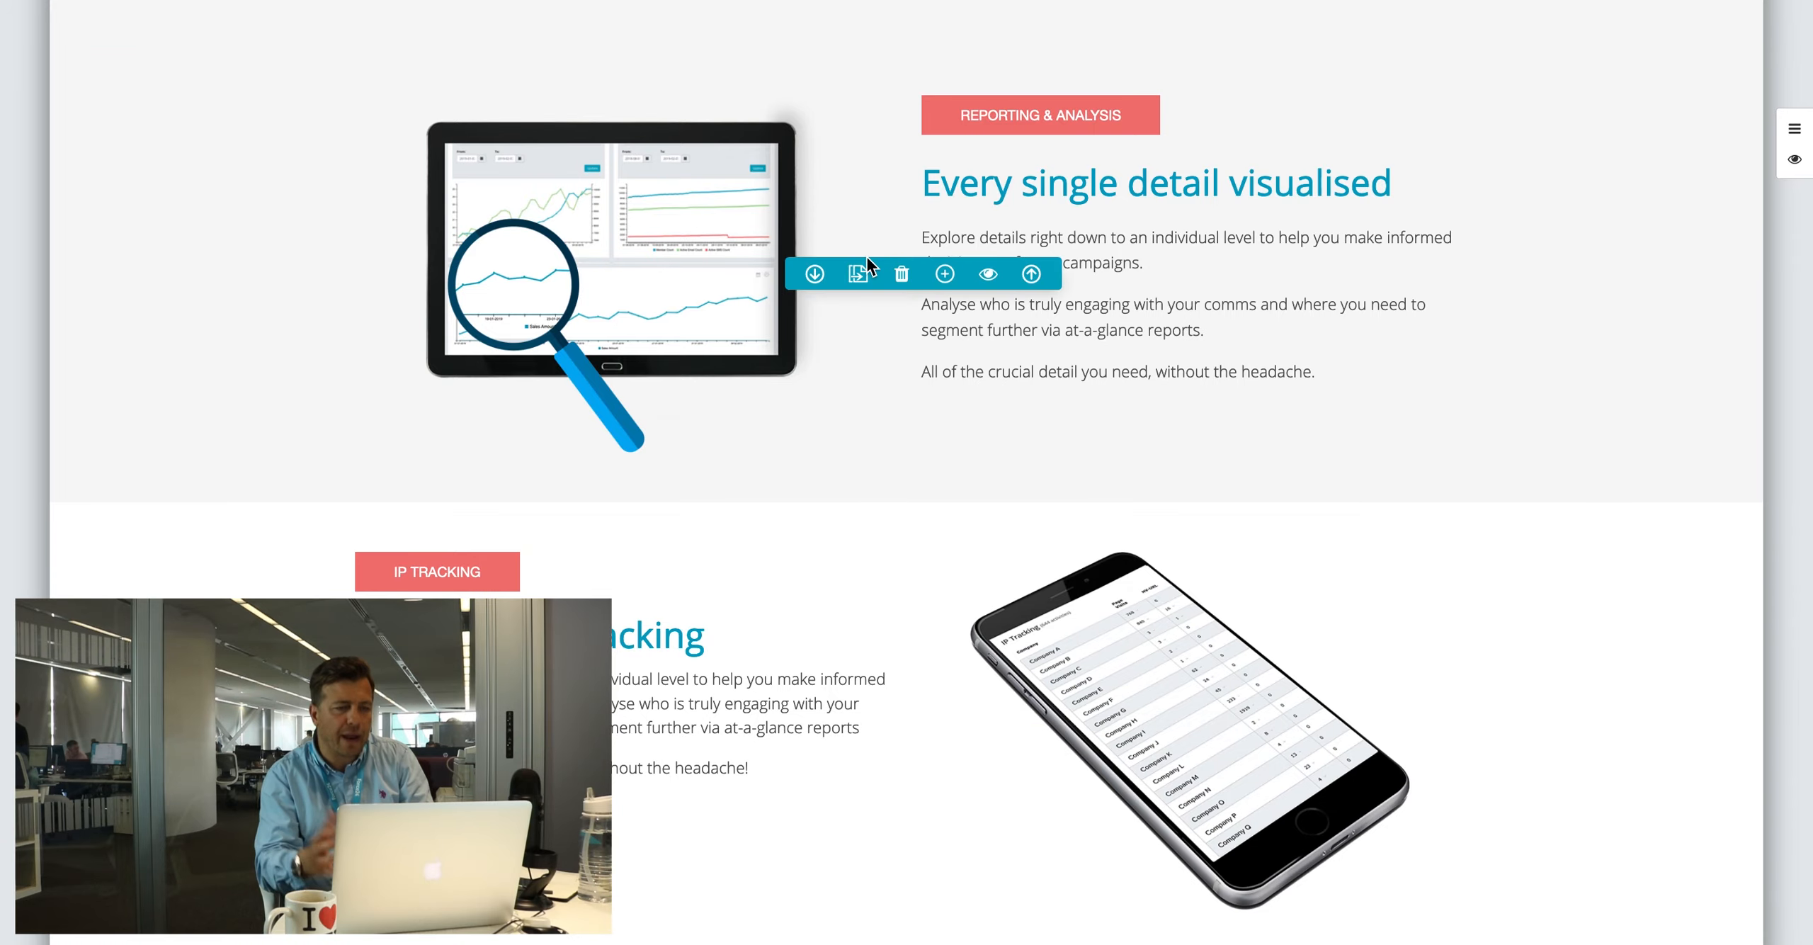
pyautogui.click(816, 276)
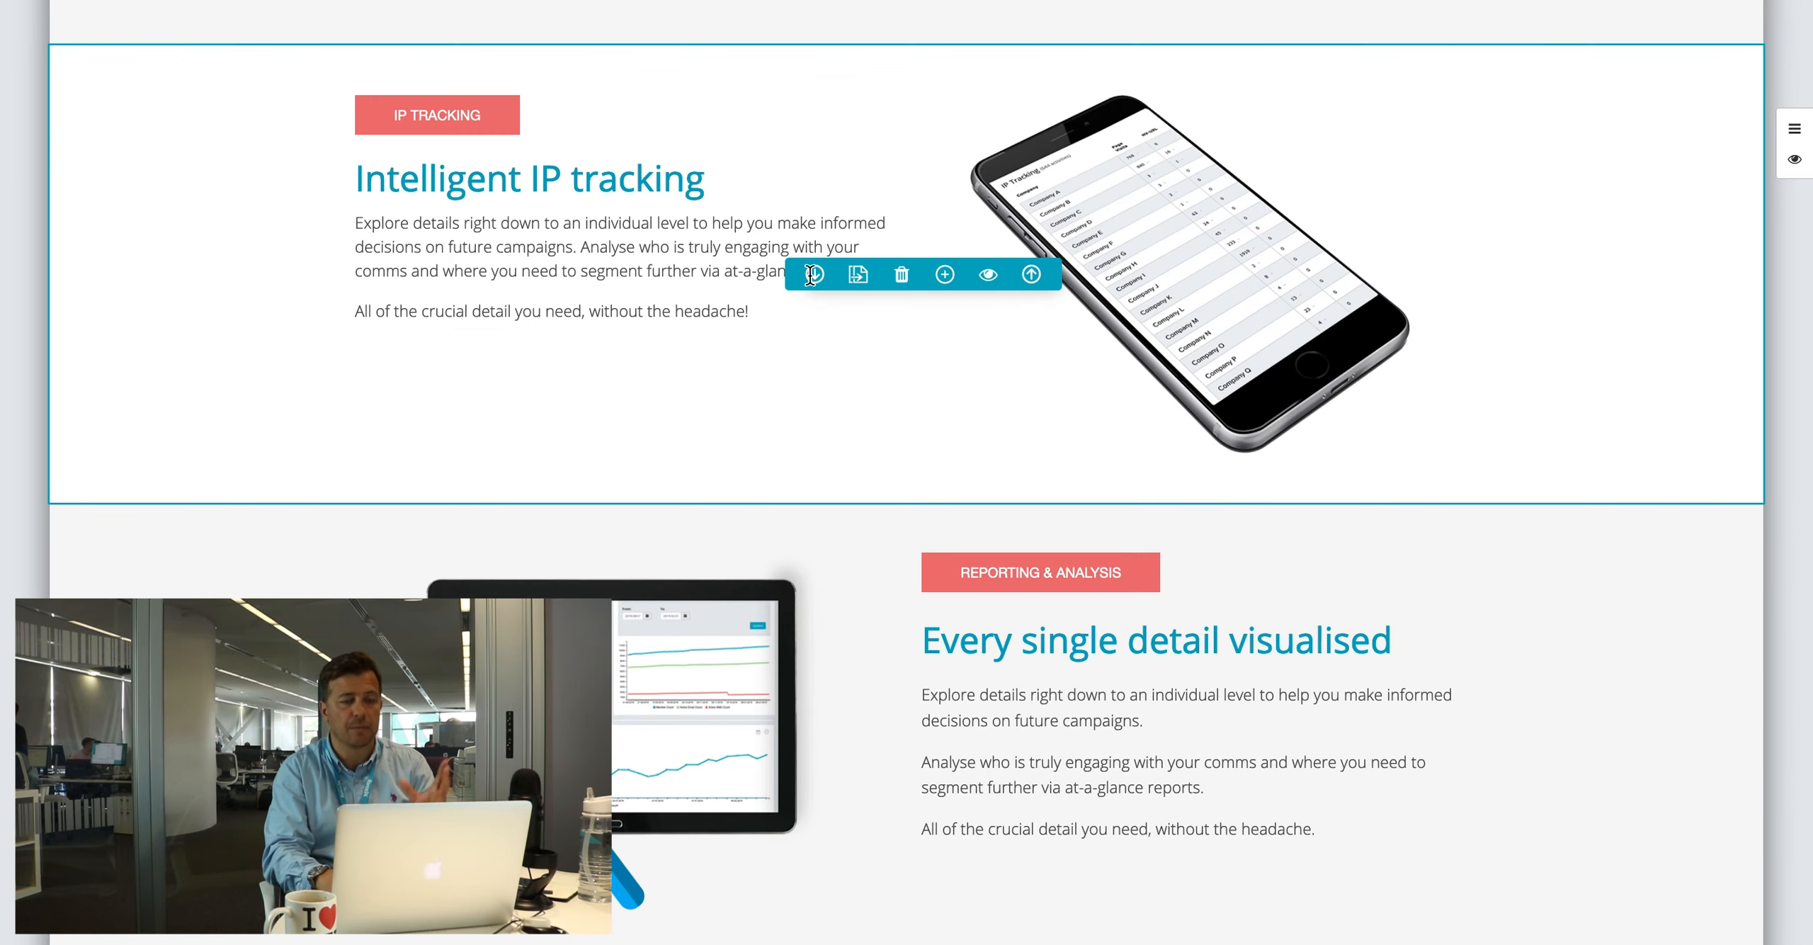
pyautogui.scroll(20, 1017, 443)
pyautogui.scroll(-14, 1018, 443)
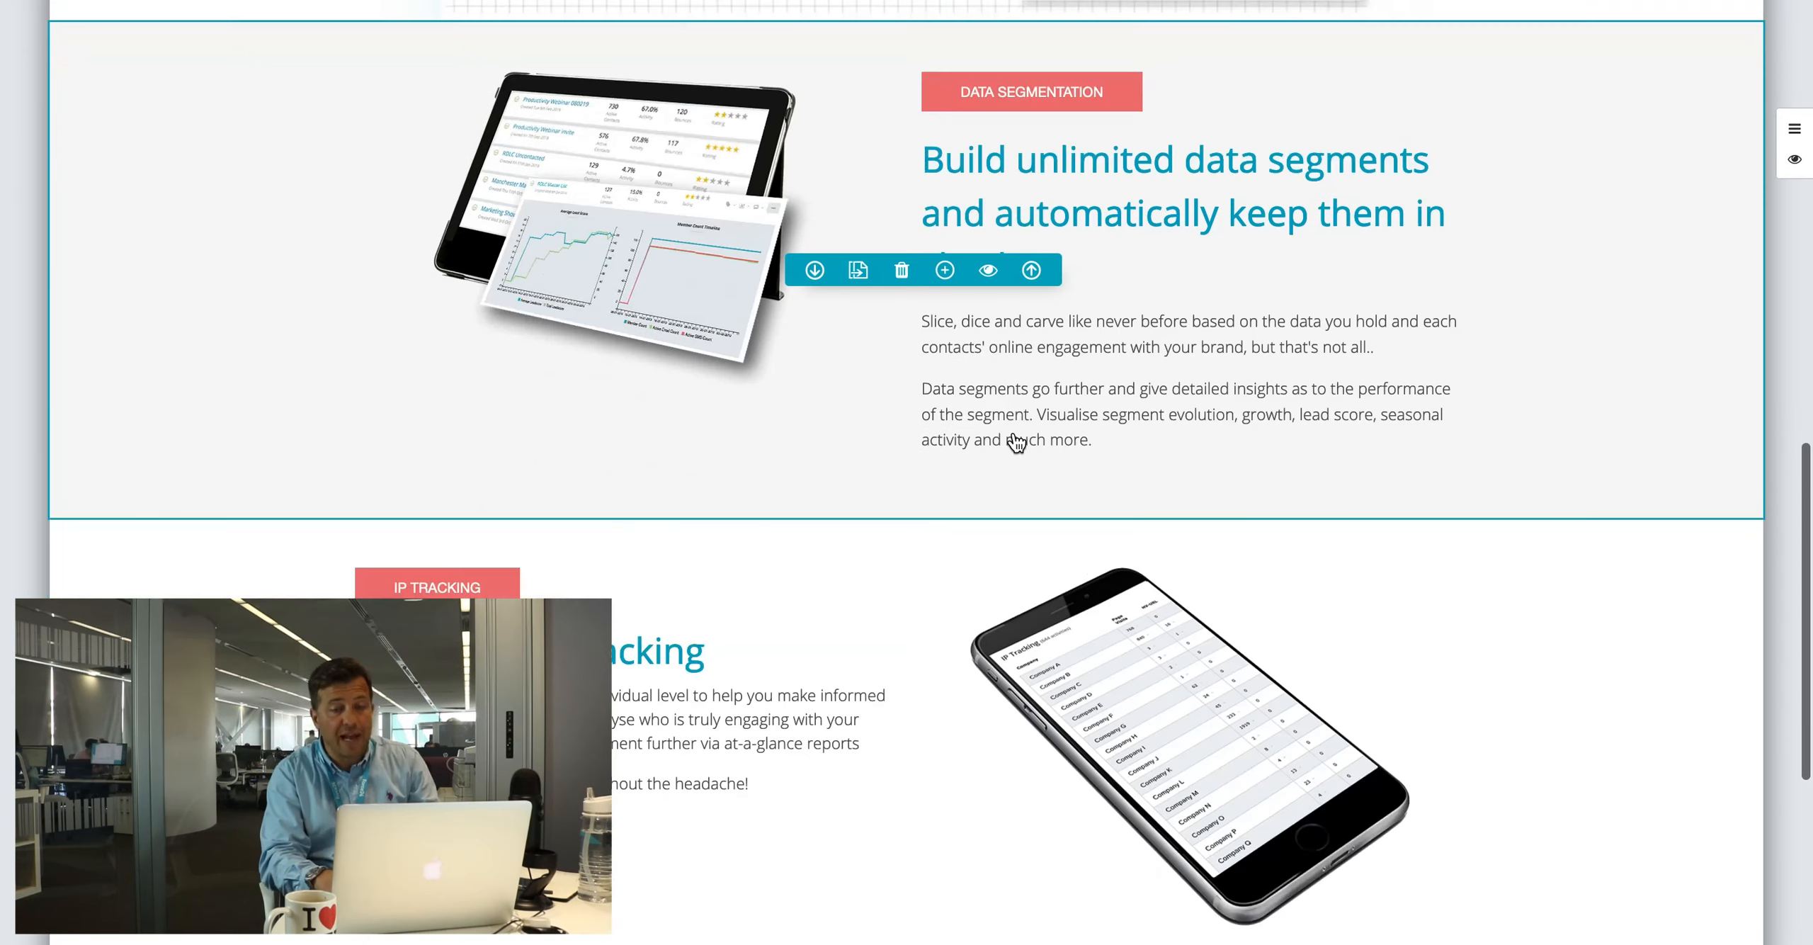
pyautogui.scroll(3, 1017, 443)
# Step: Add ',dsn,sdf' to the Data Segmentation heading, trying and cancelling the video embed
pyautogui.click(1154, 420)
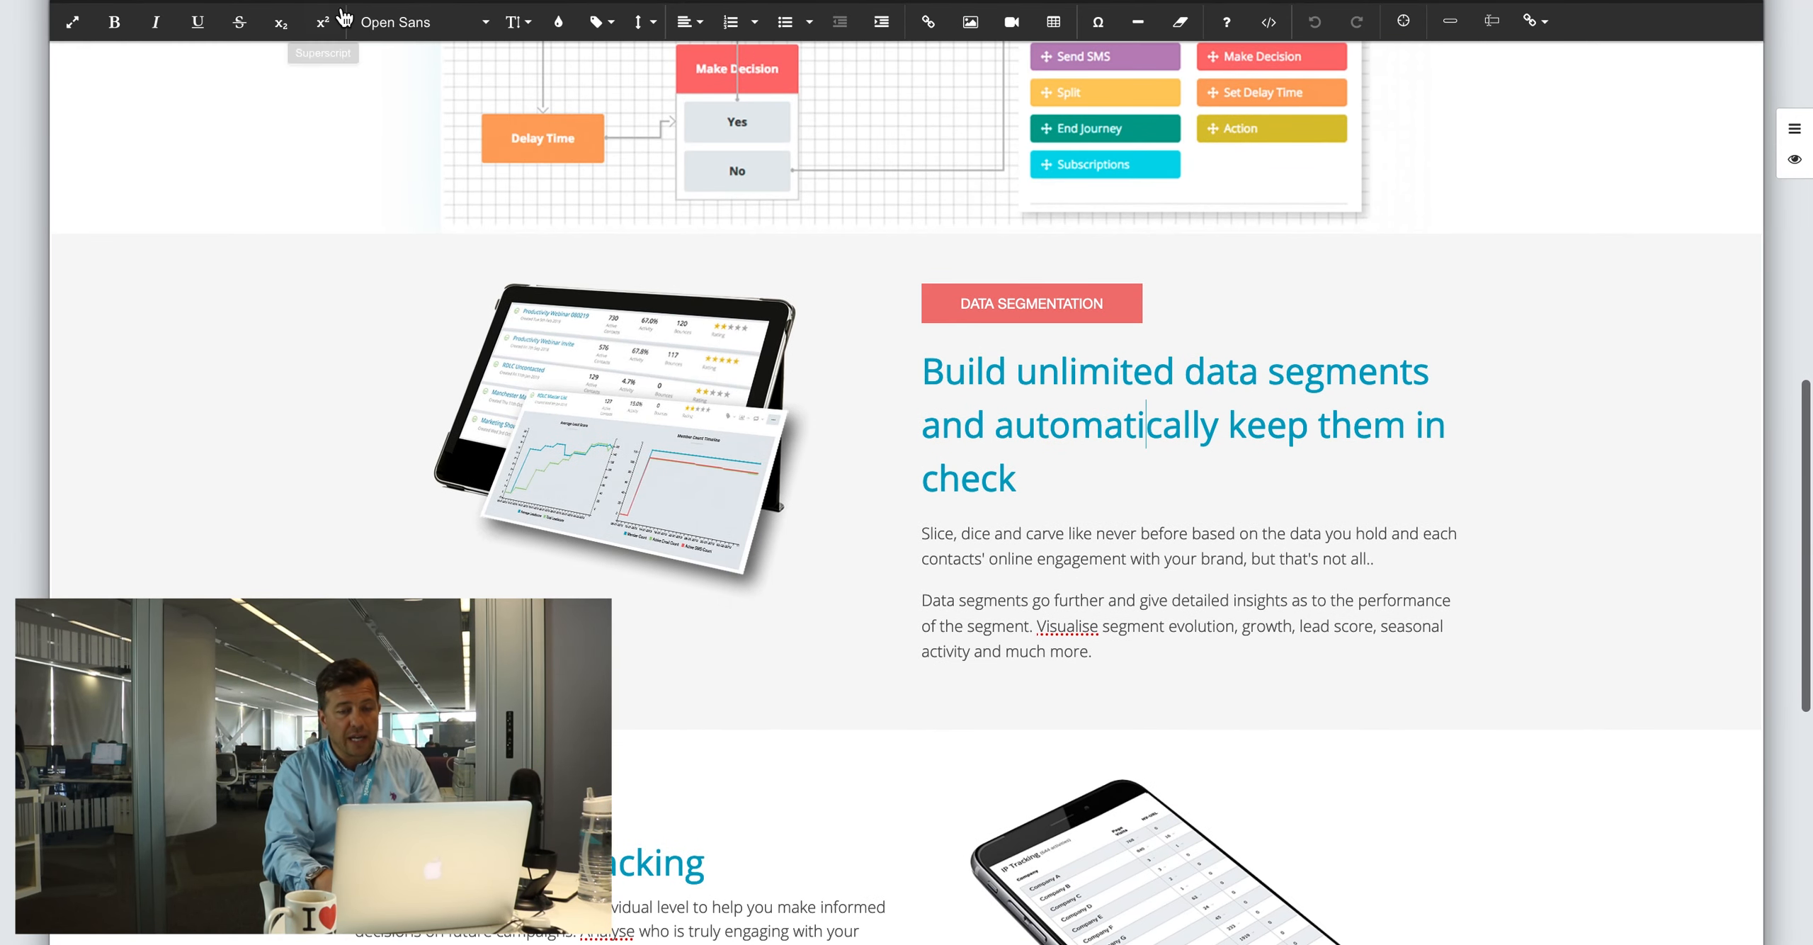
pyautogui.rightClick(1081, 424)
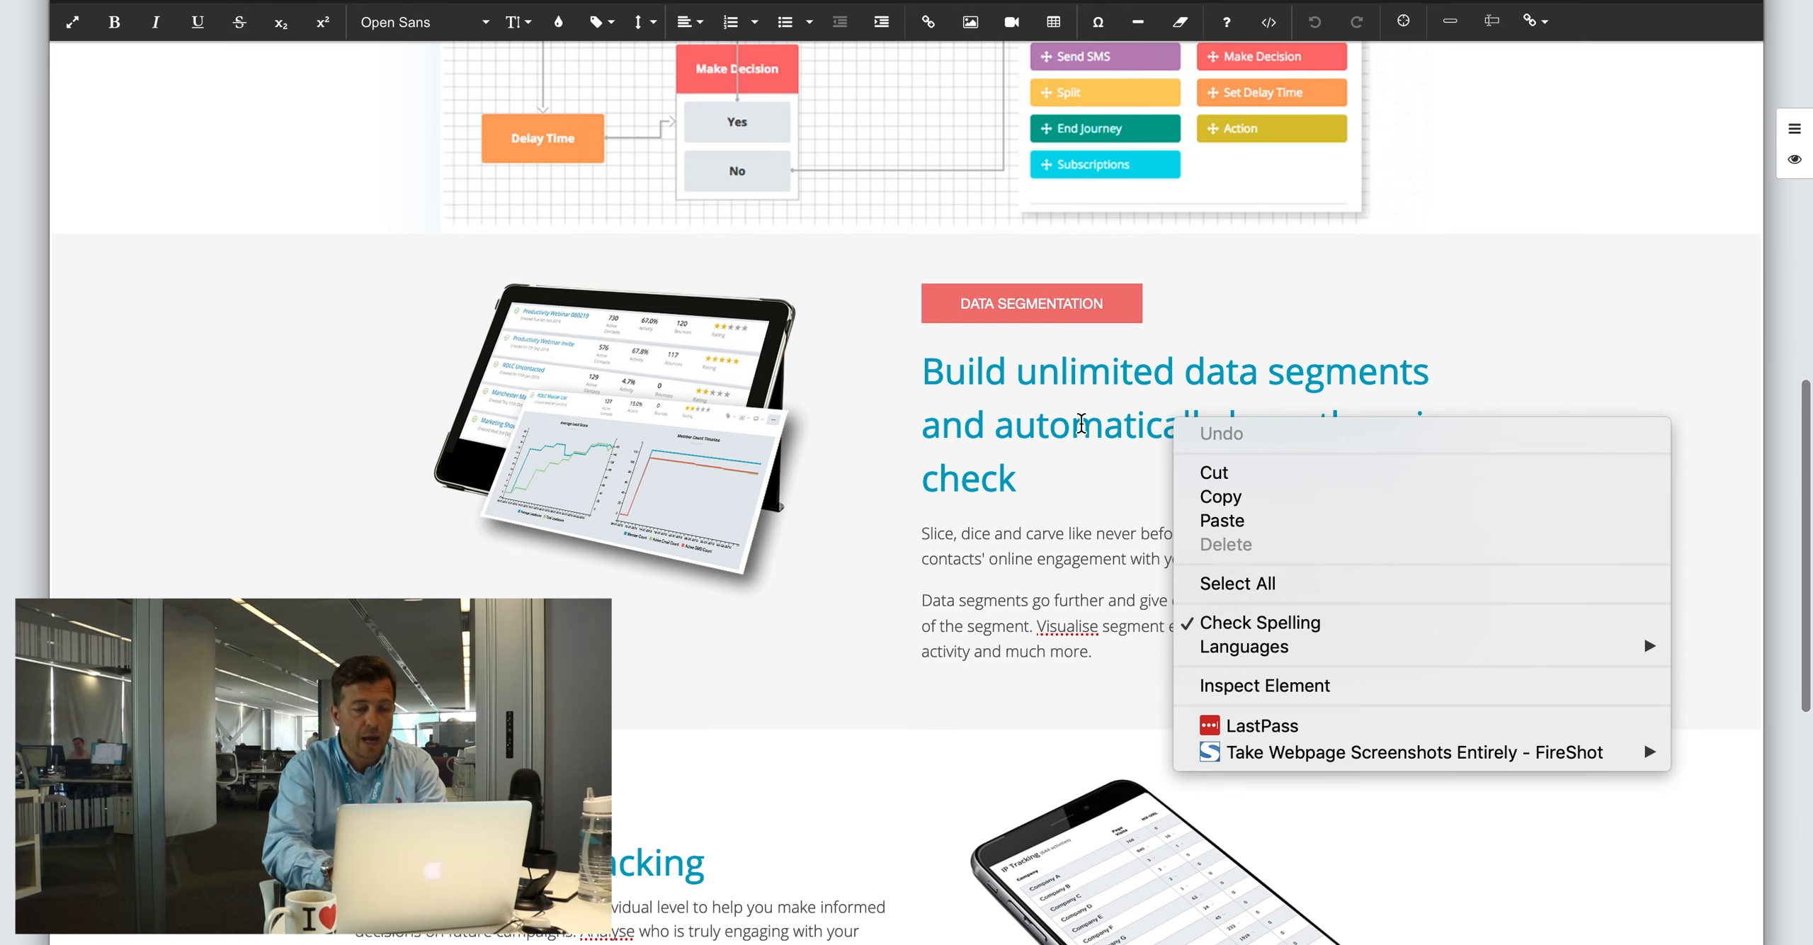
pyautogui.press('Escape')
pyautogui.write(',dsn,sdf')
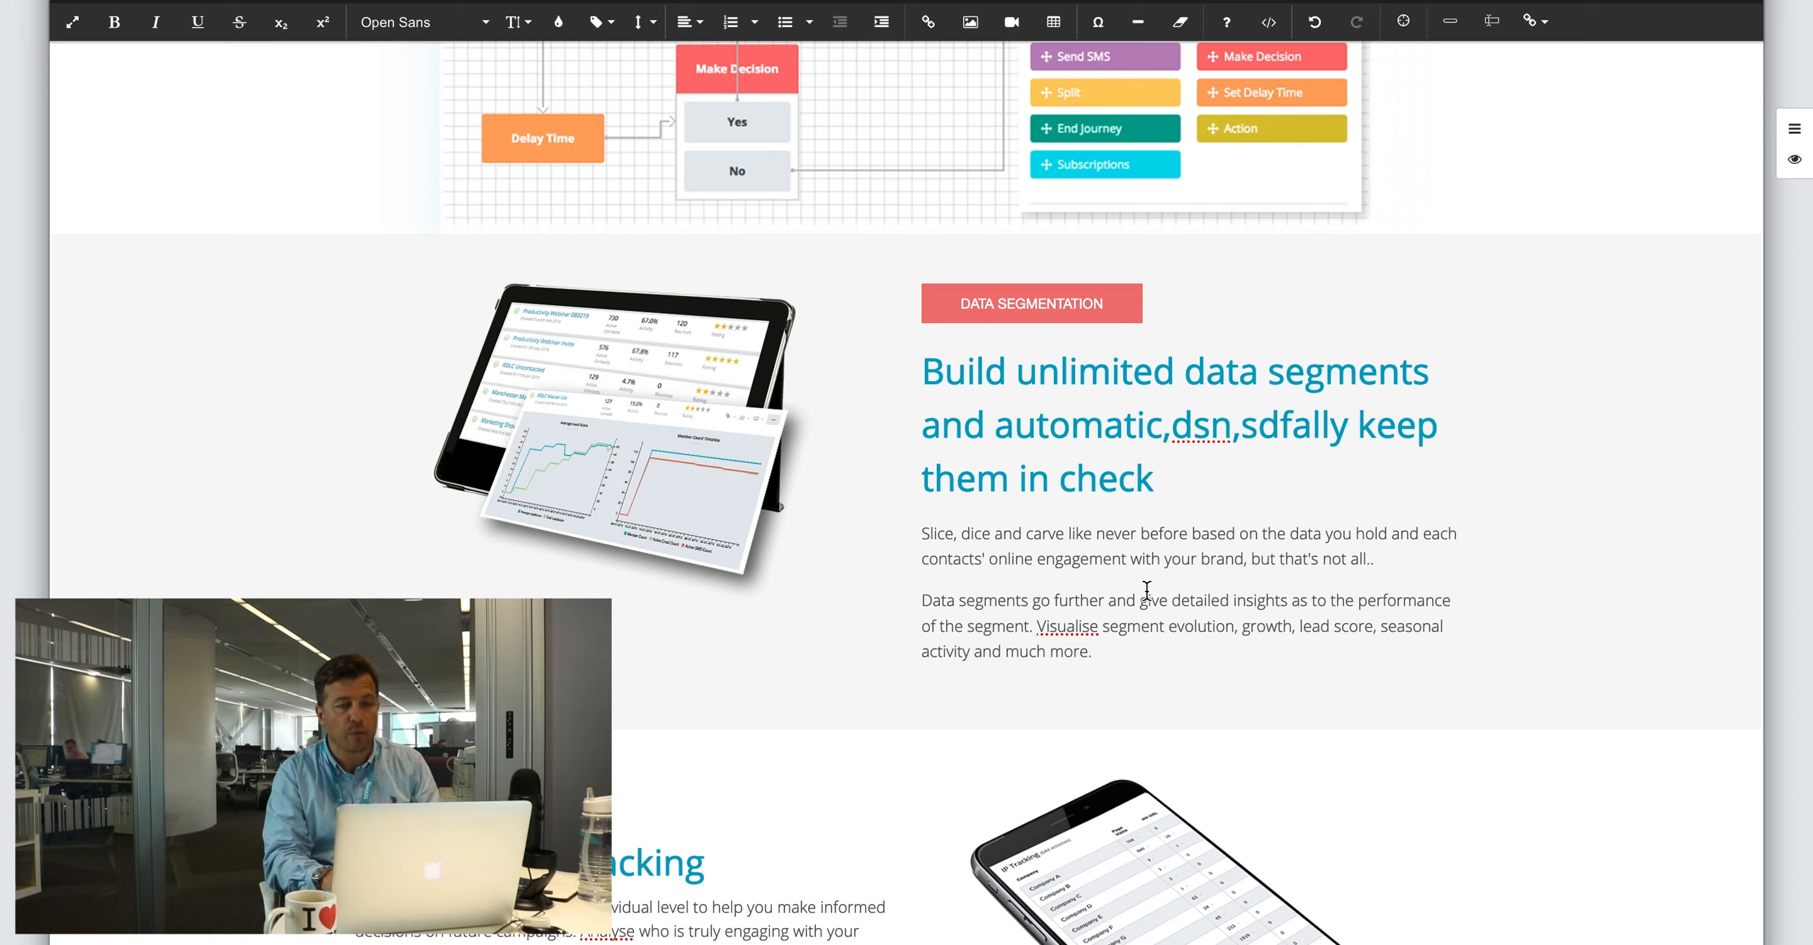
pyautogui.click(1012, 21)
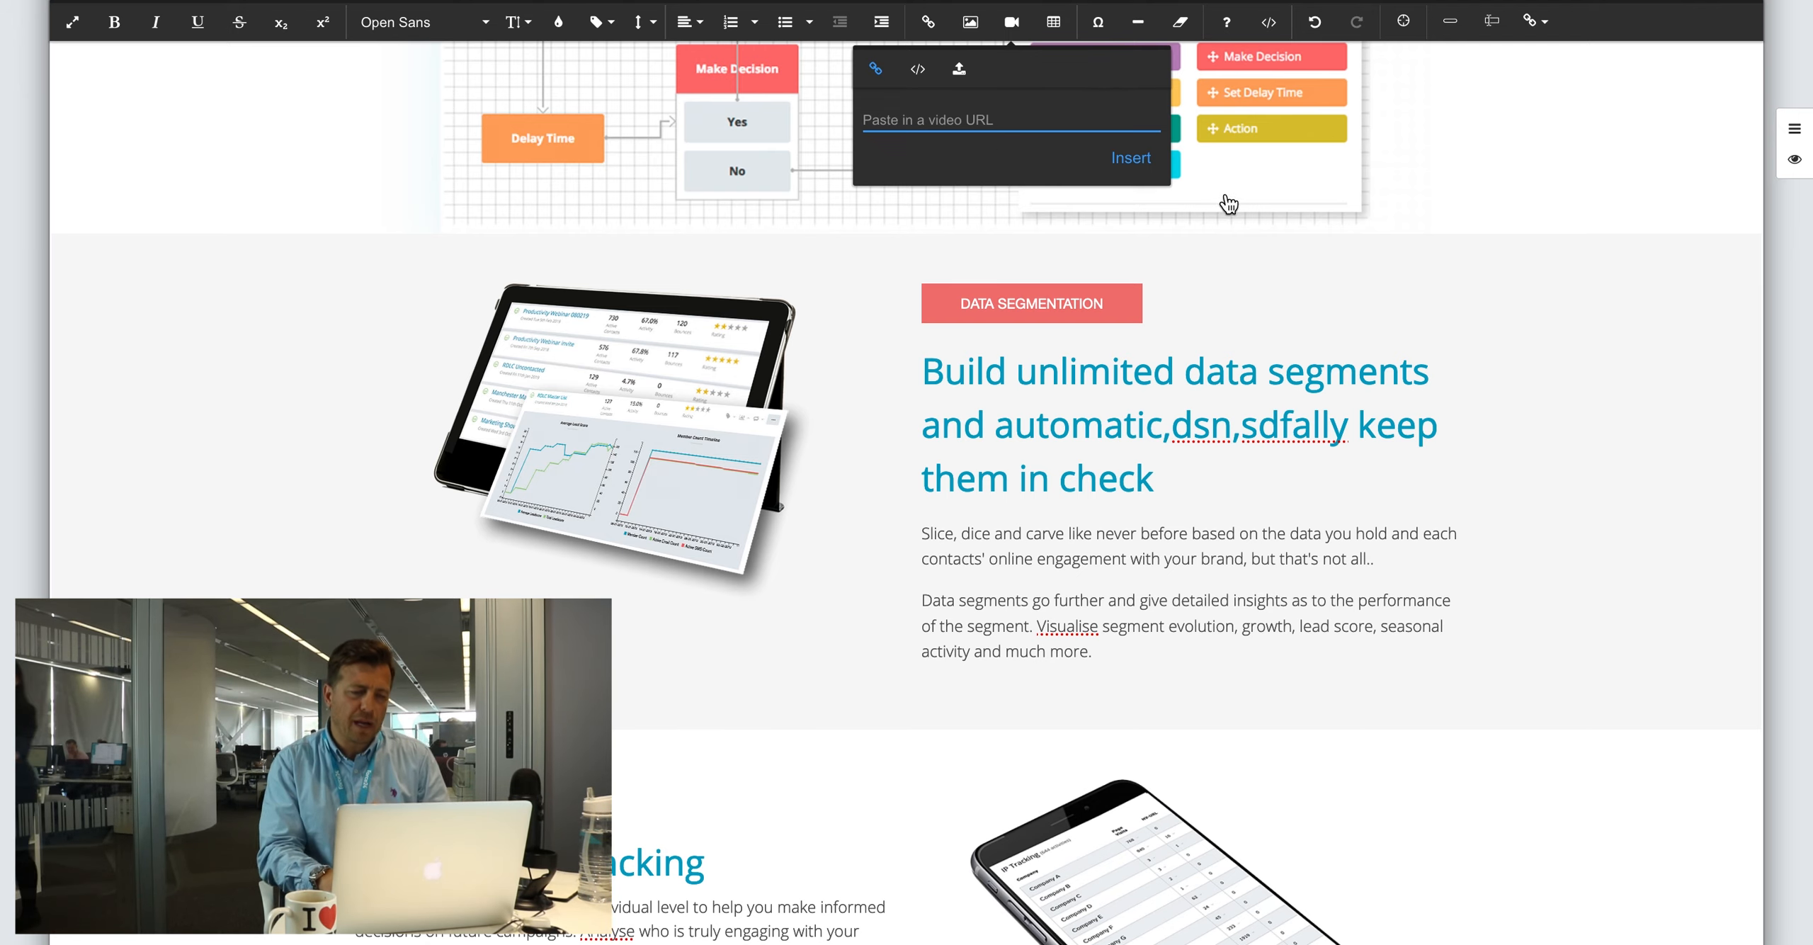
pyautogui.click(937, 500)
# Step: Switch the editor to element-selection mode
pyautogui.scroll(15, 937, 499)
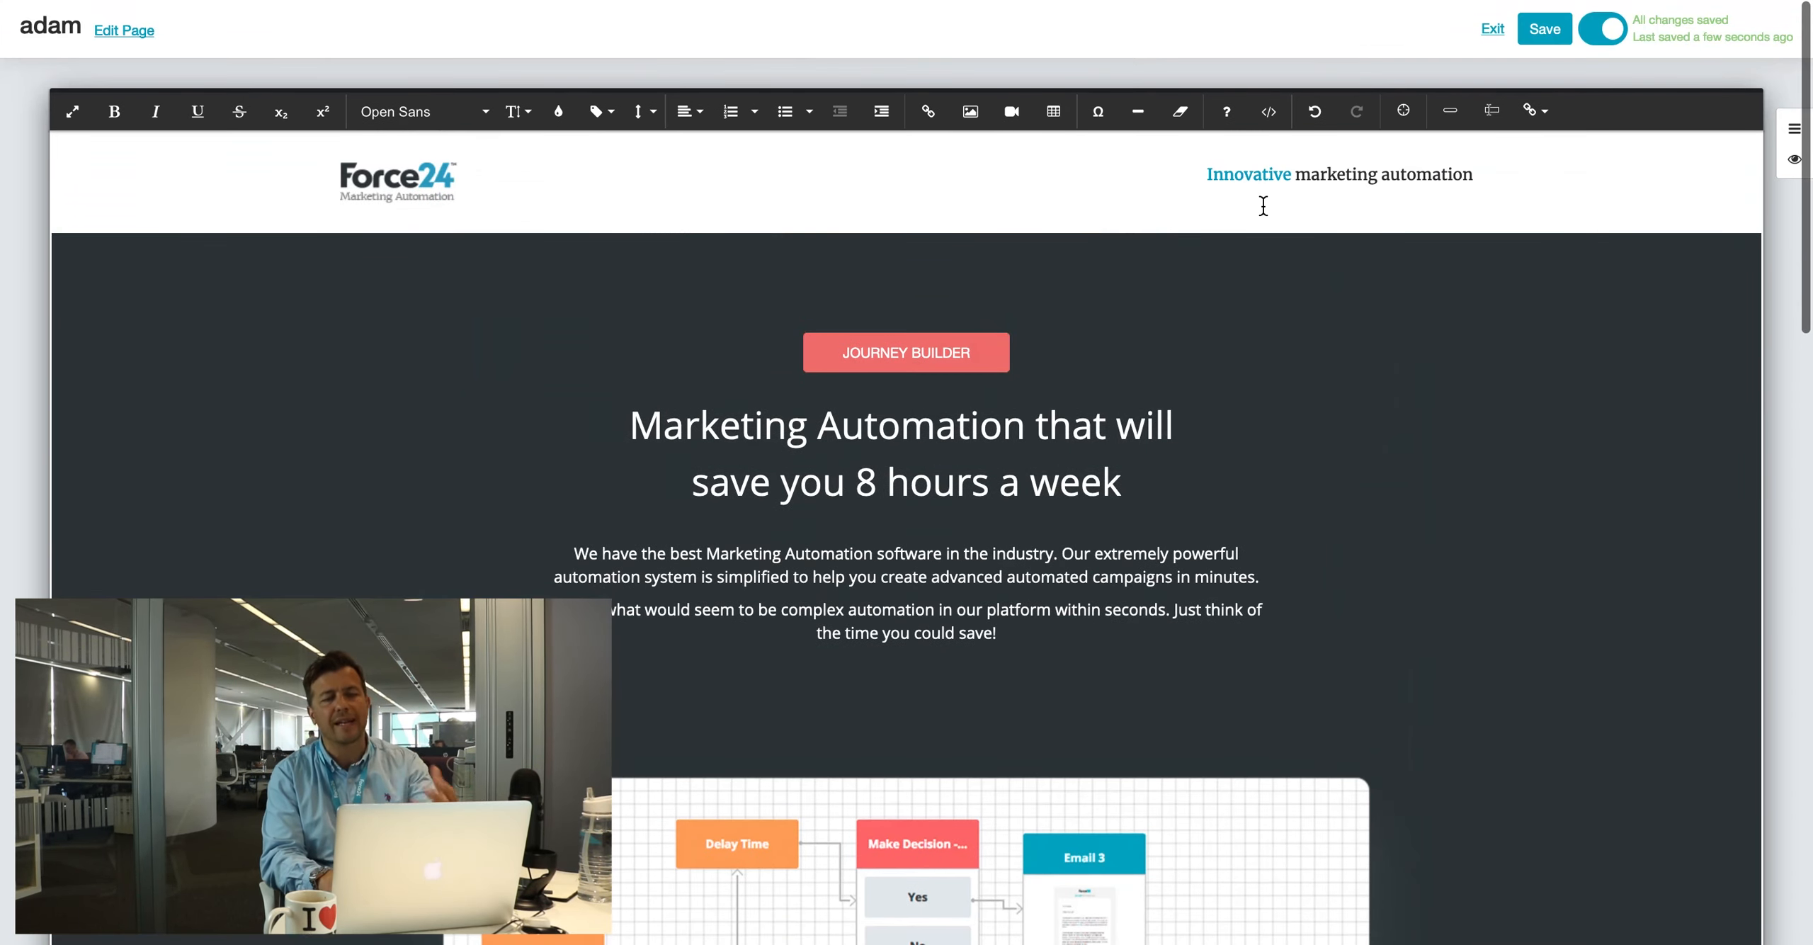
pyautogui.click(1403, 111)
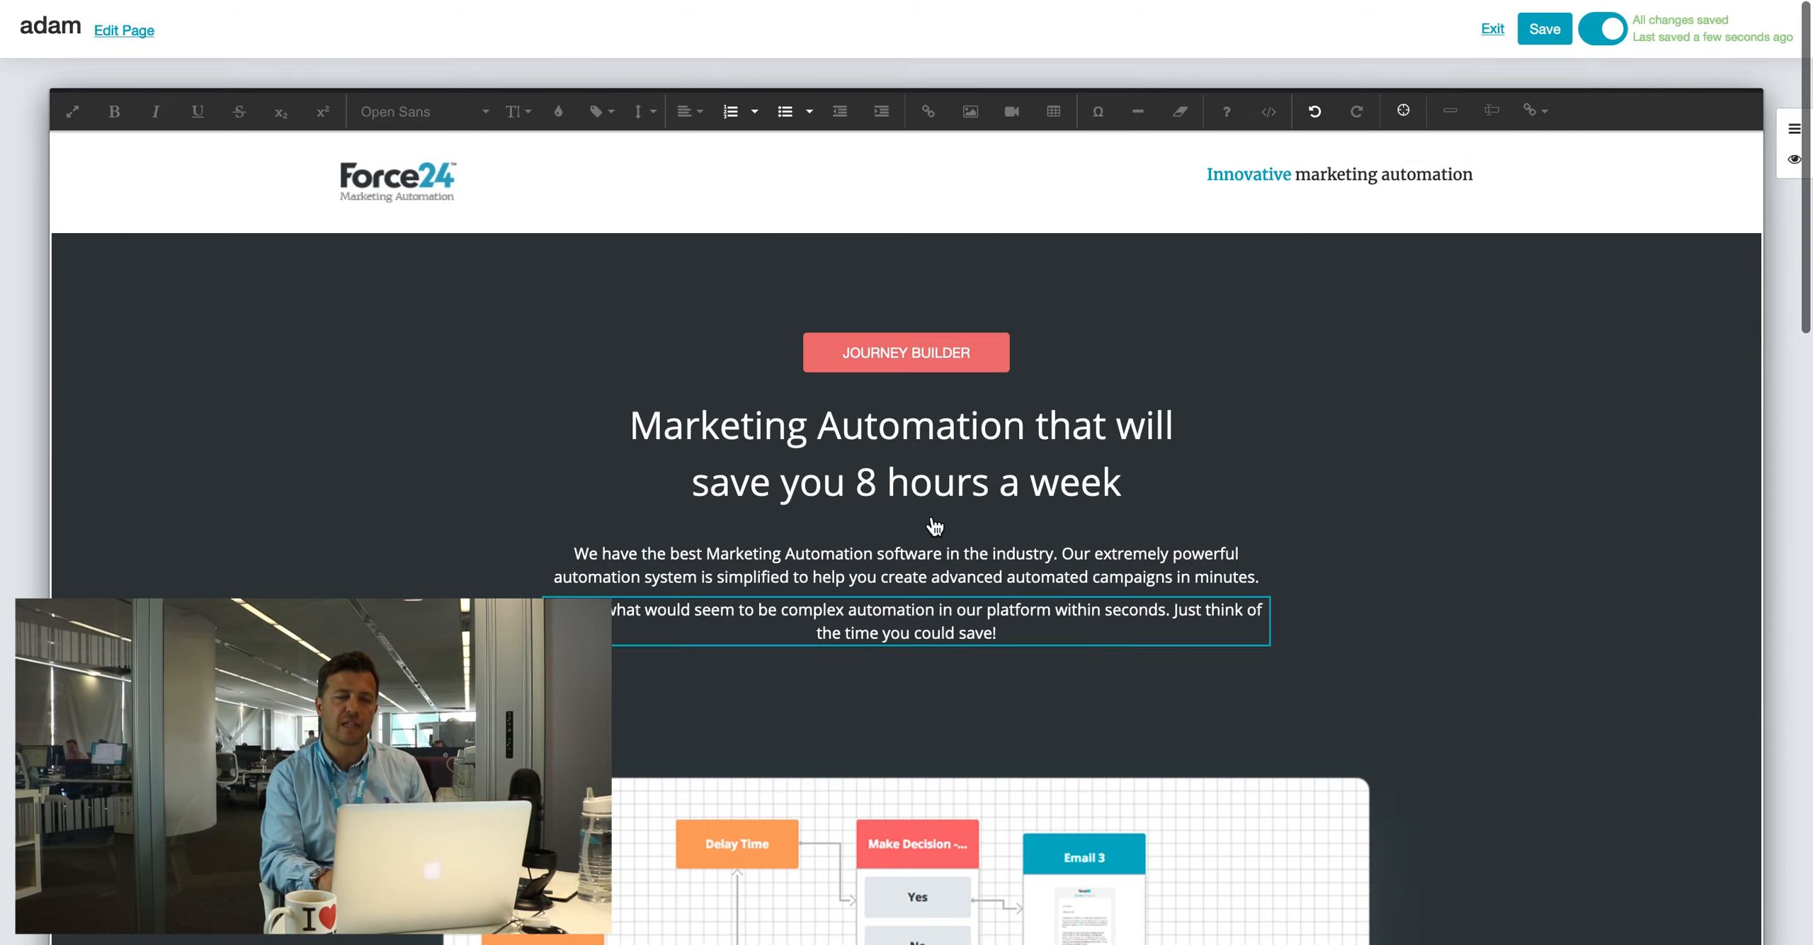
pyautogui.scroll(-5, 1327, 409)
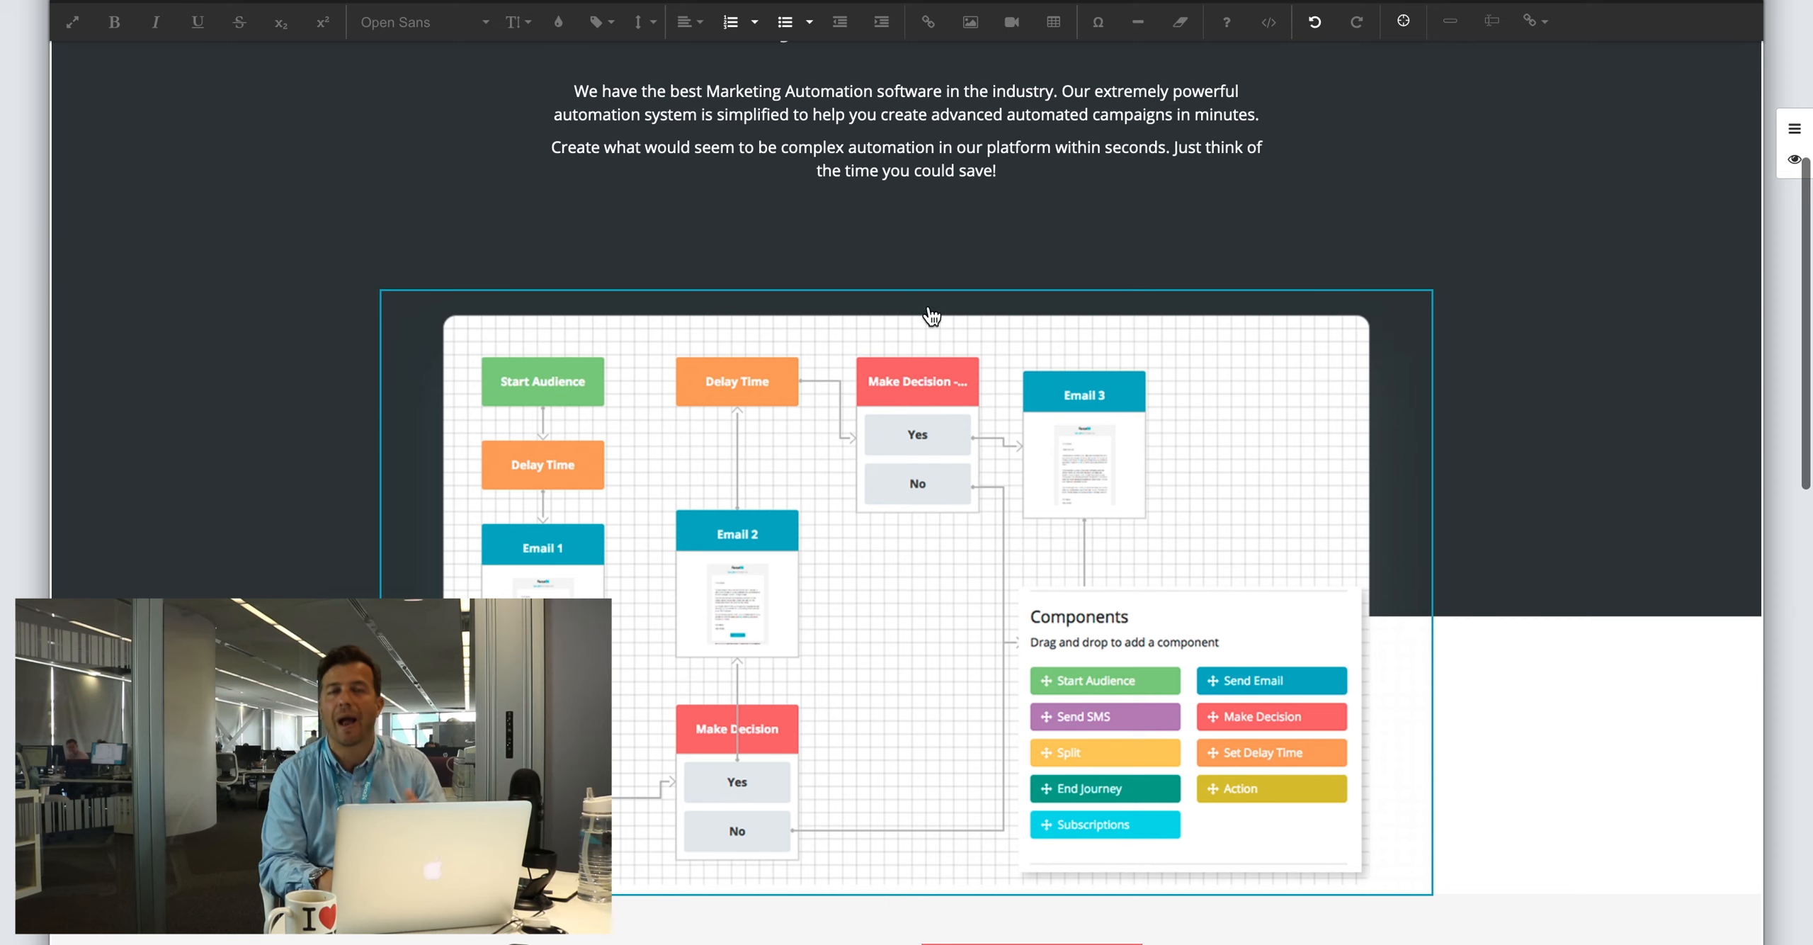
pyautogui.scroll(5, 1133, 323)
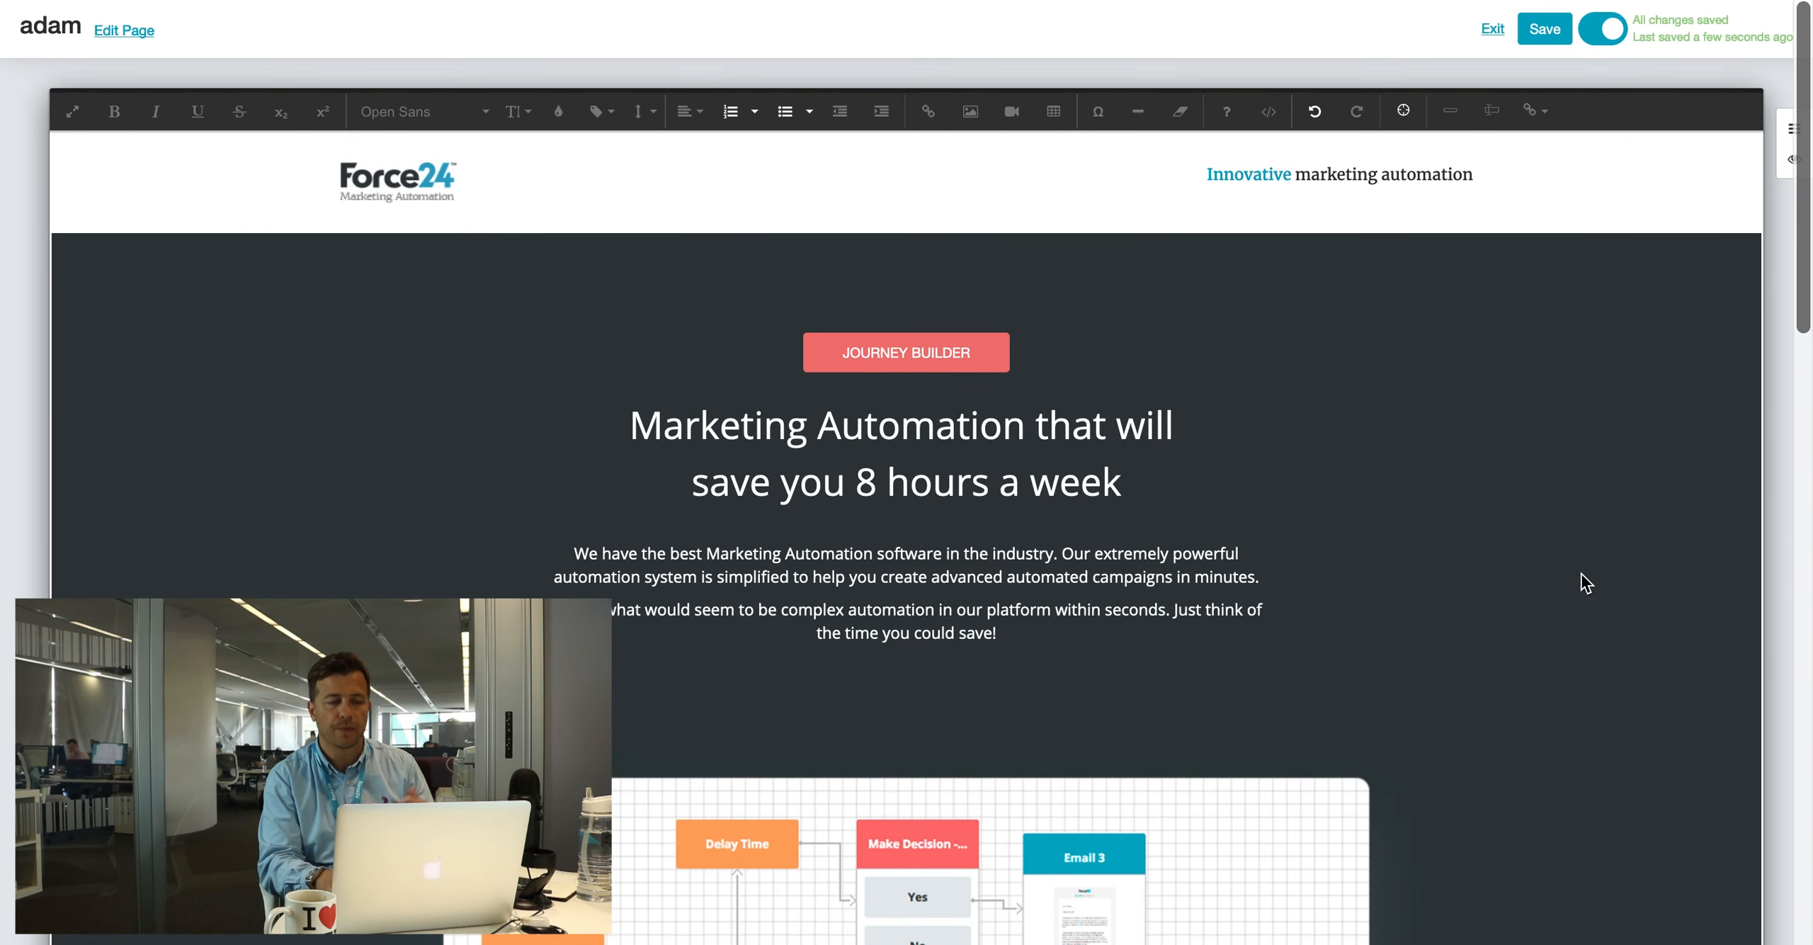
pyautogui.click(1457, 600)
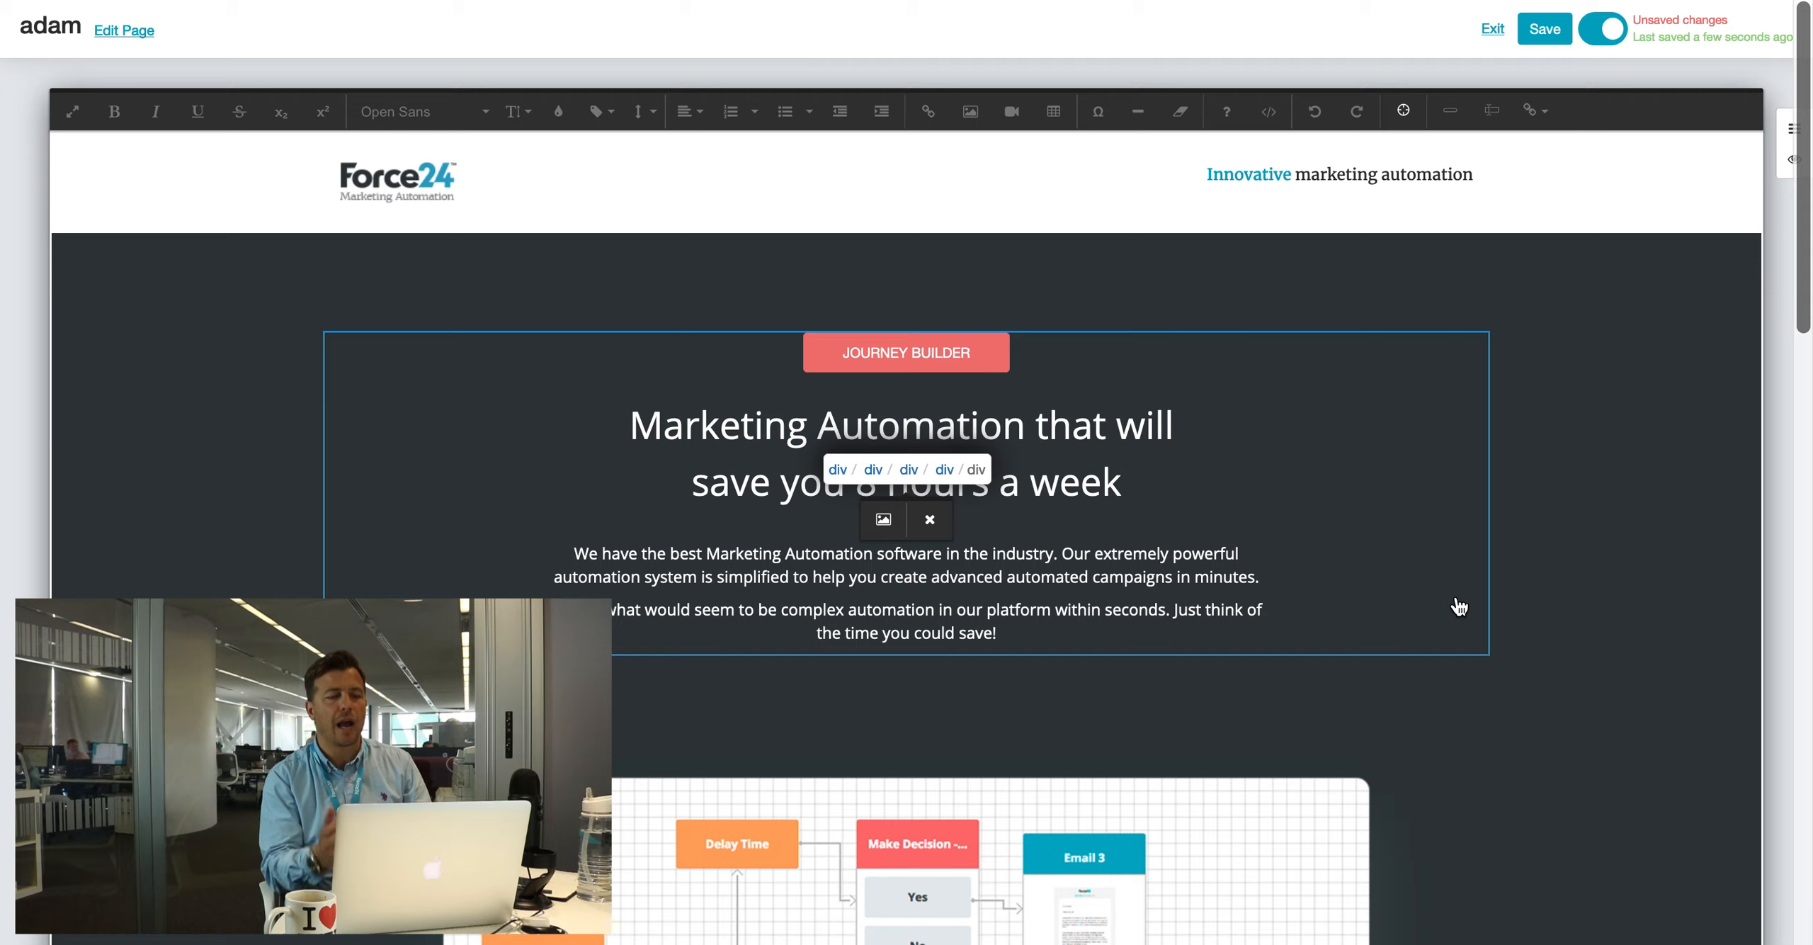
pyautogui.click(884, 521)
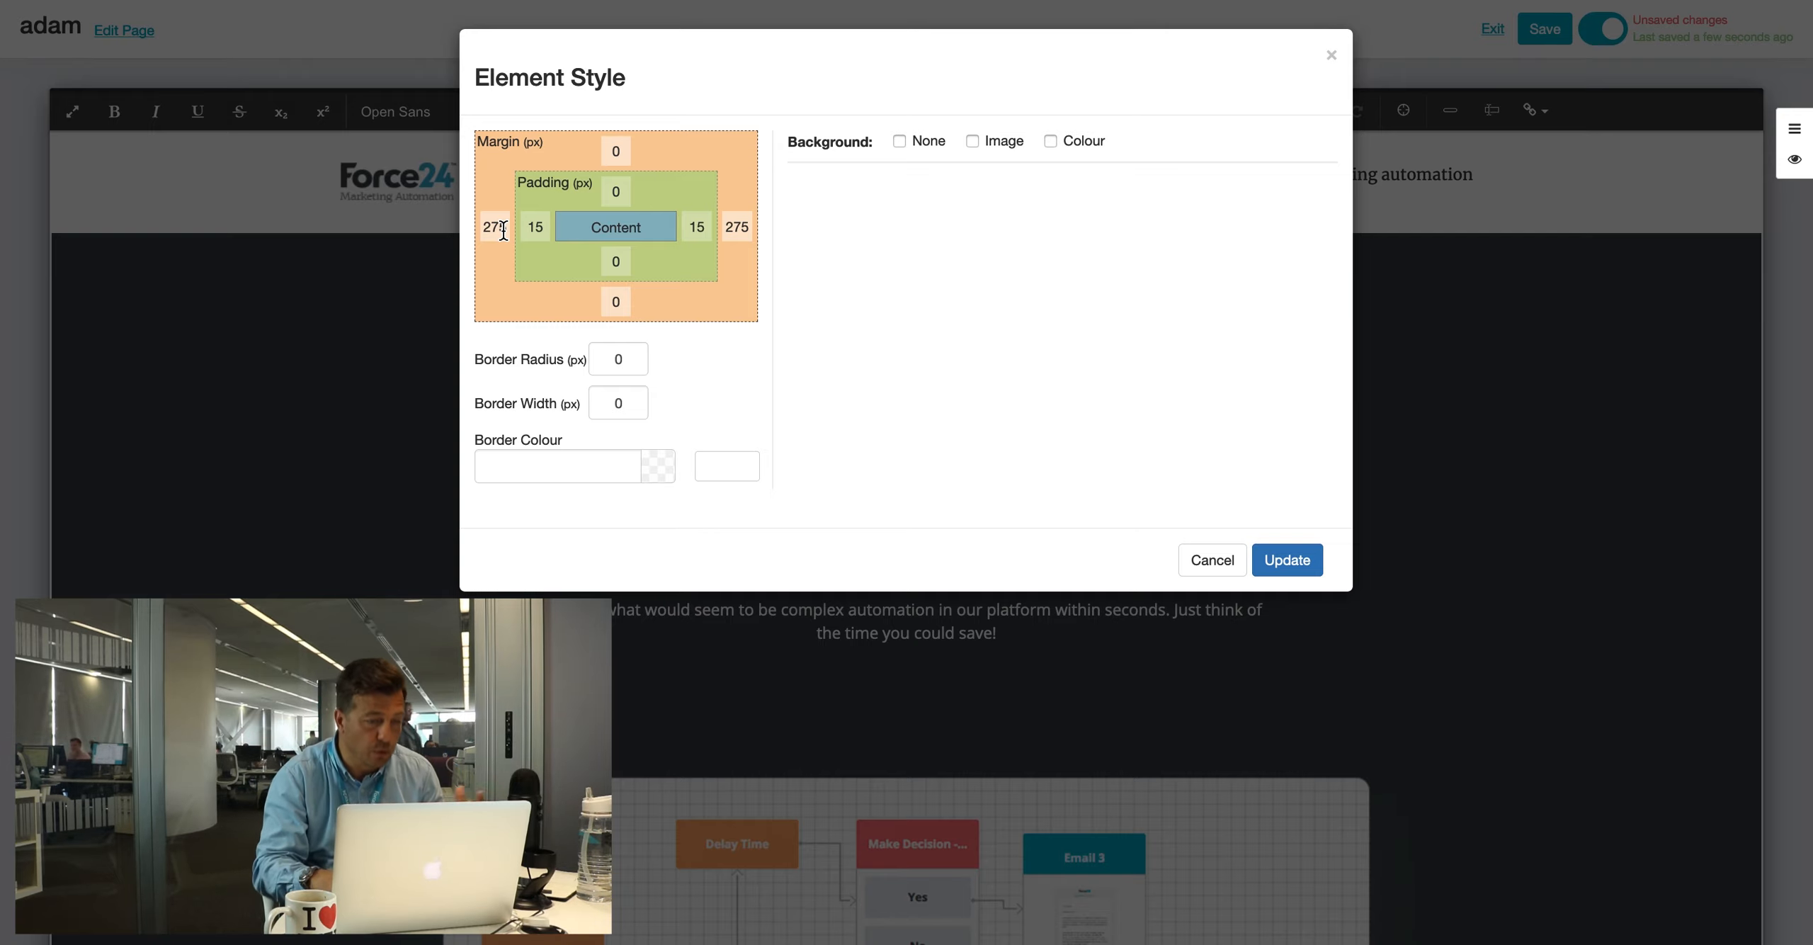
pyautogui.rightClick(578, 461)
pyautogui.click(531, 465)
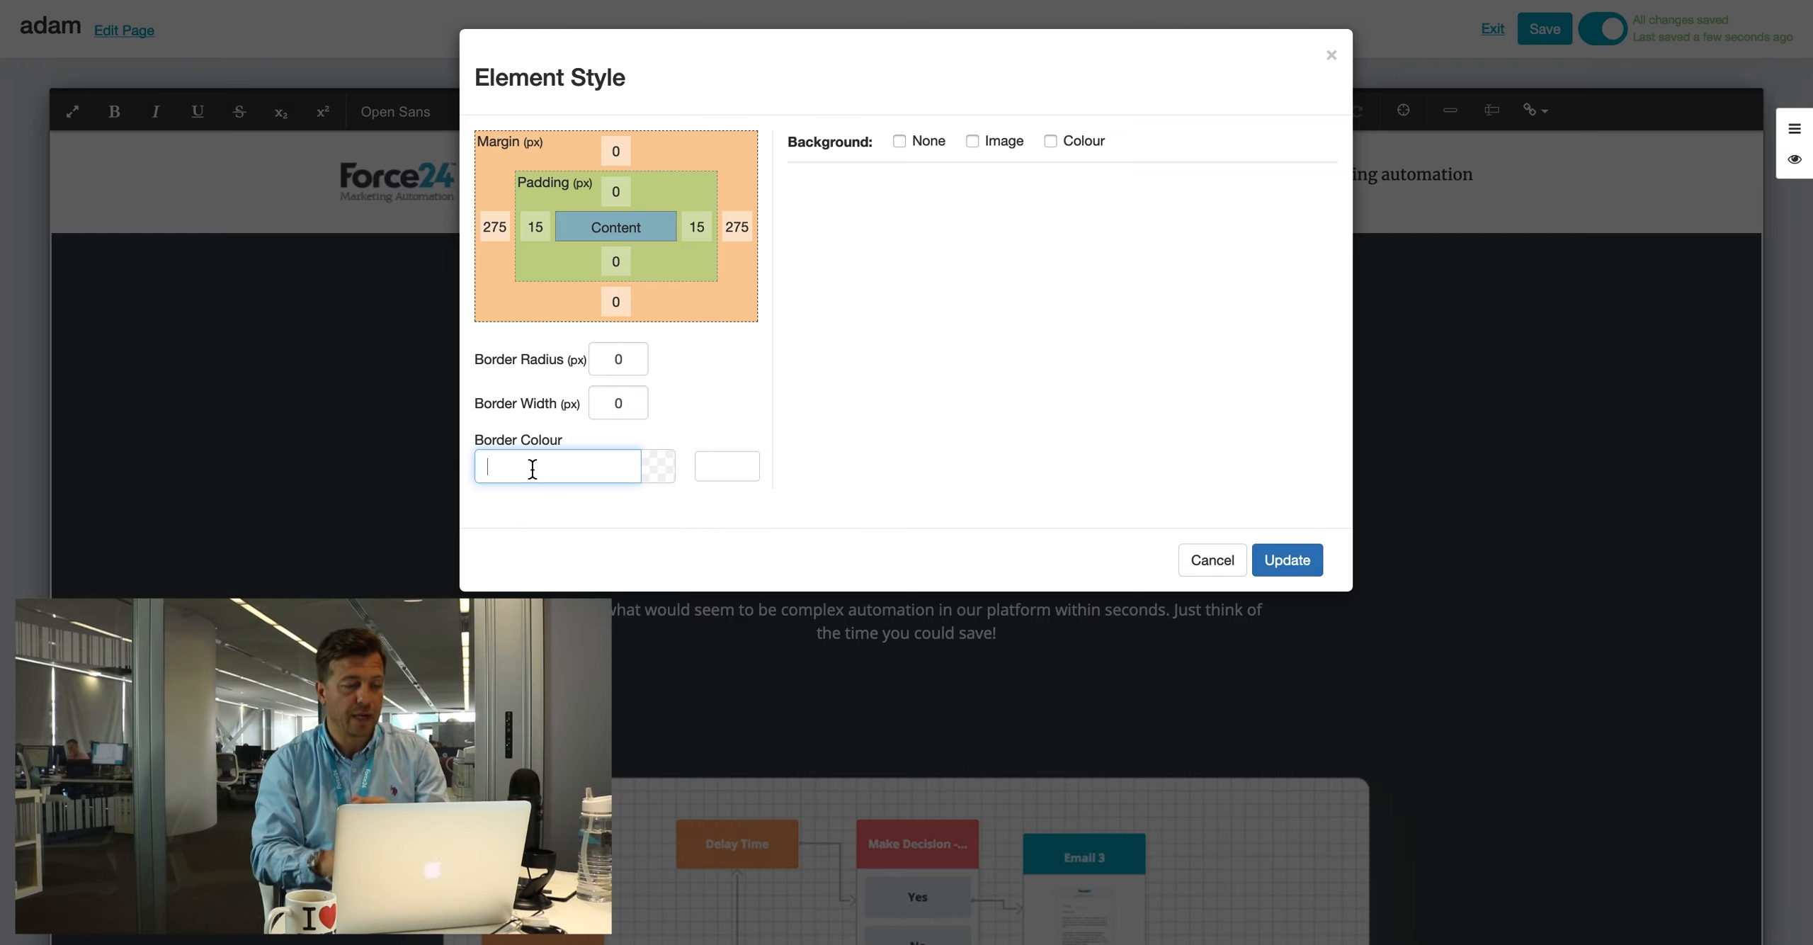
pyautogui.click(533, 469)
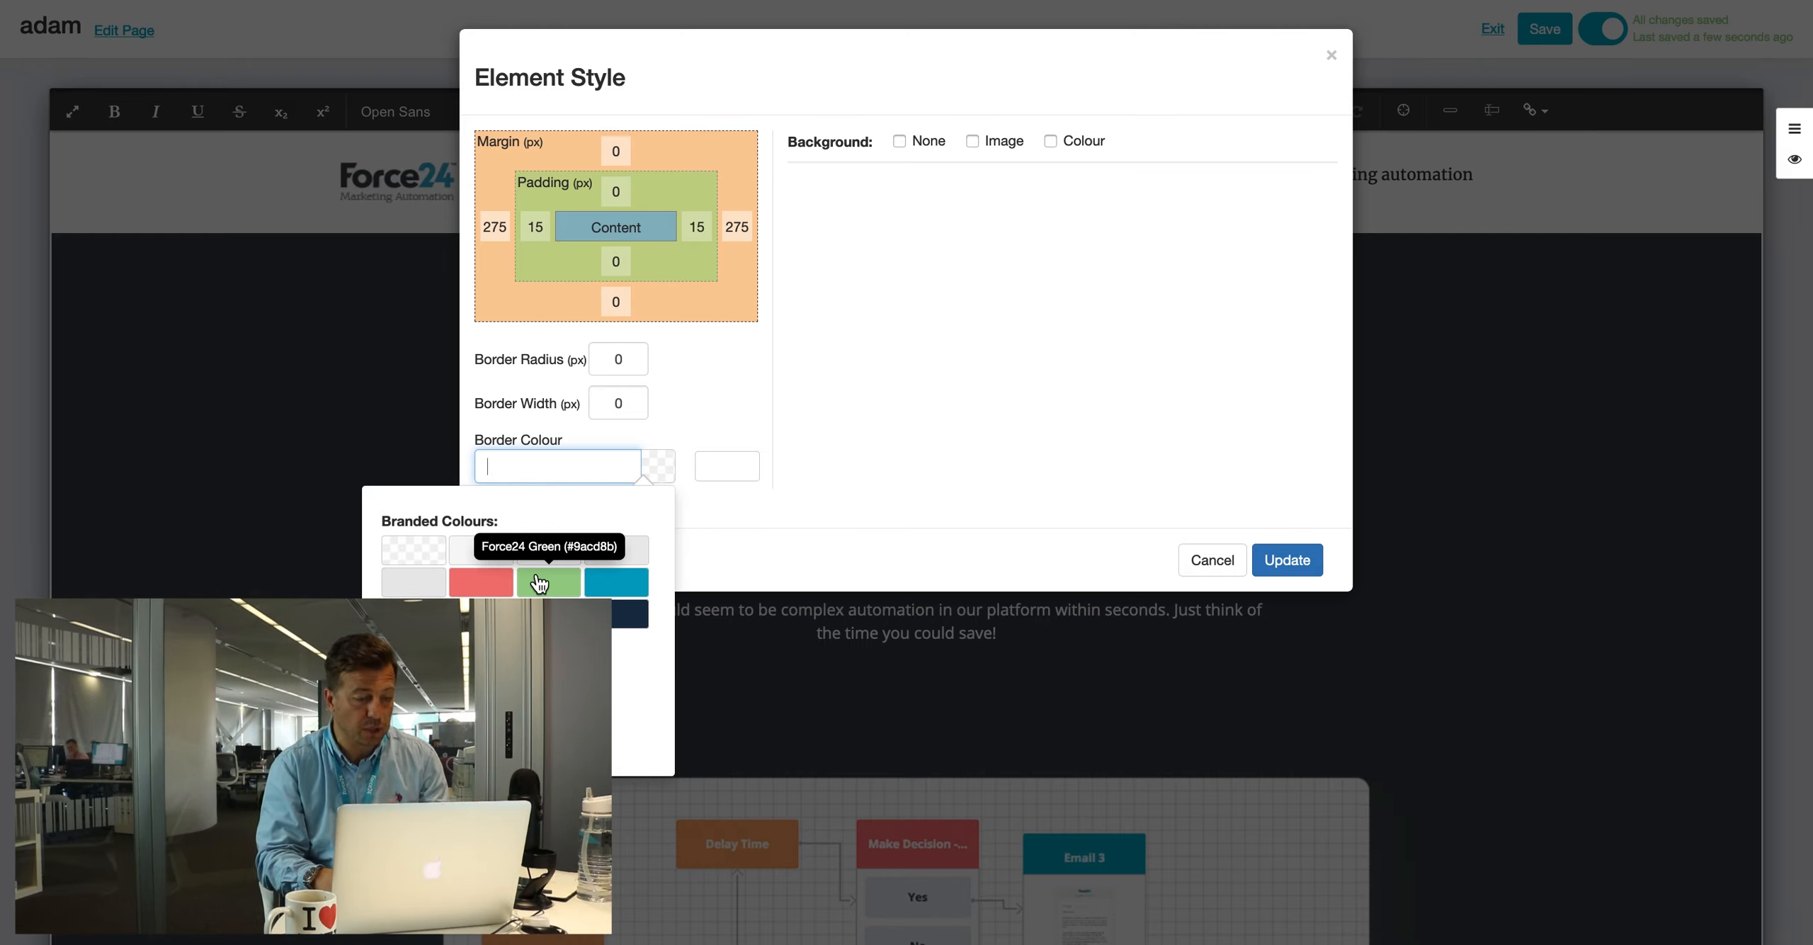
pyautogui.click(439, 698)
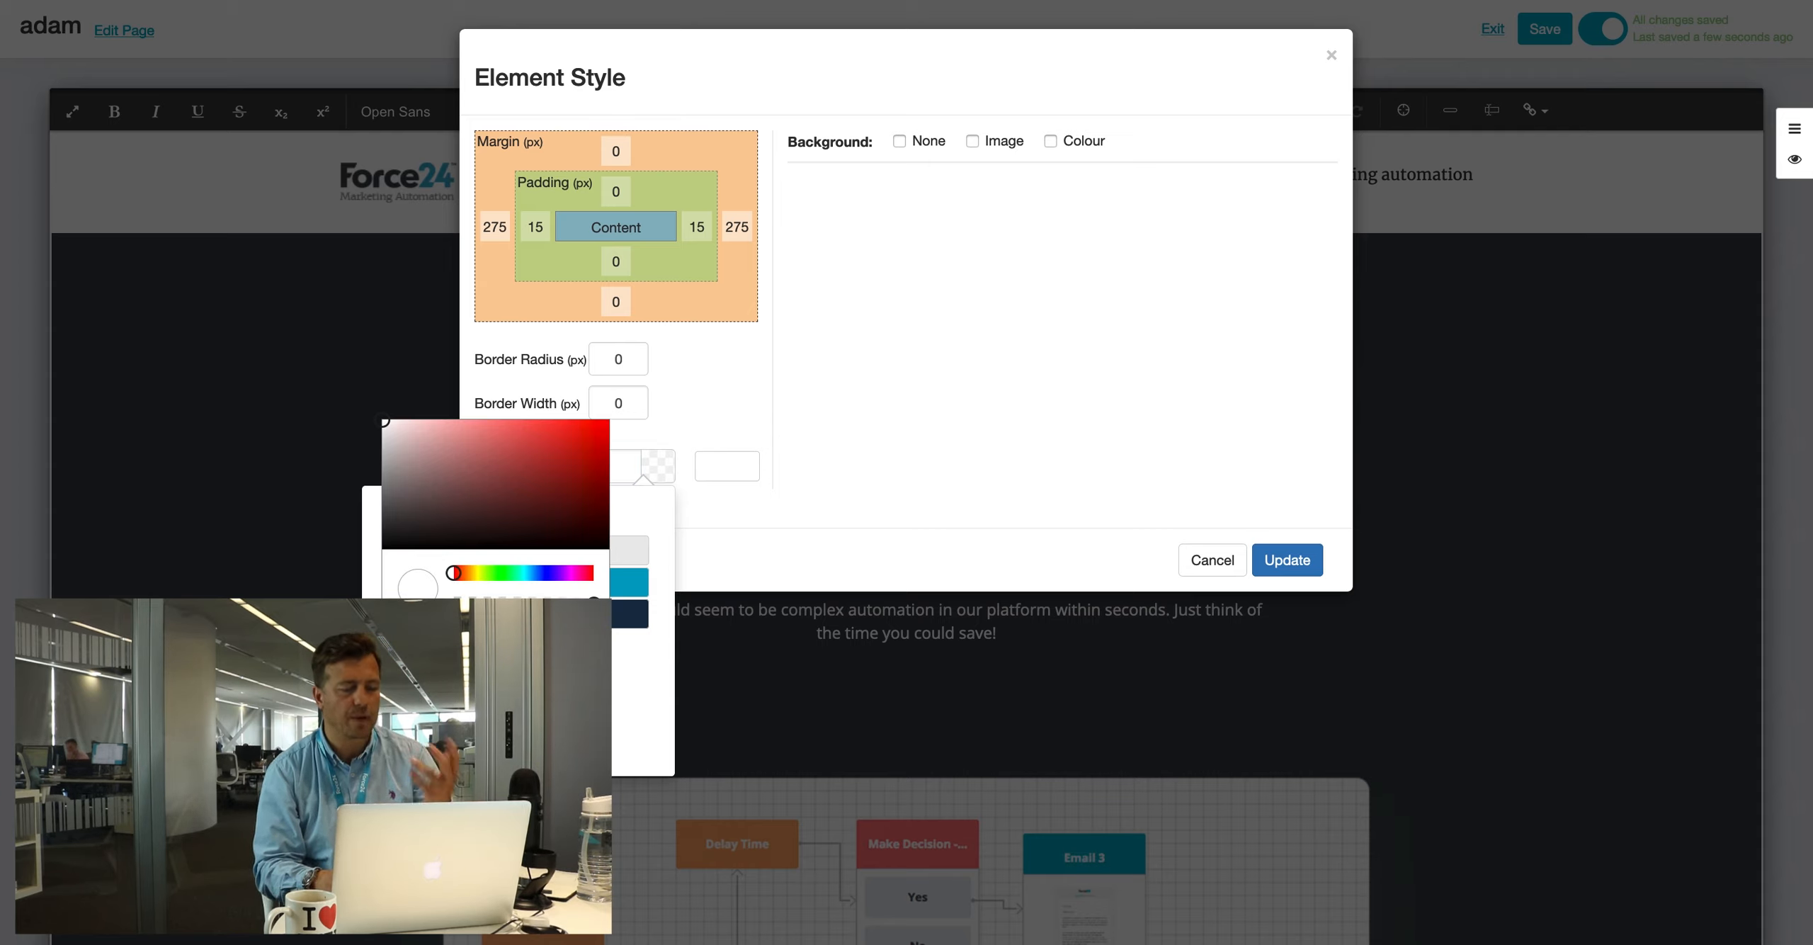
pyautogui.click(628, 646)
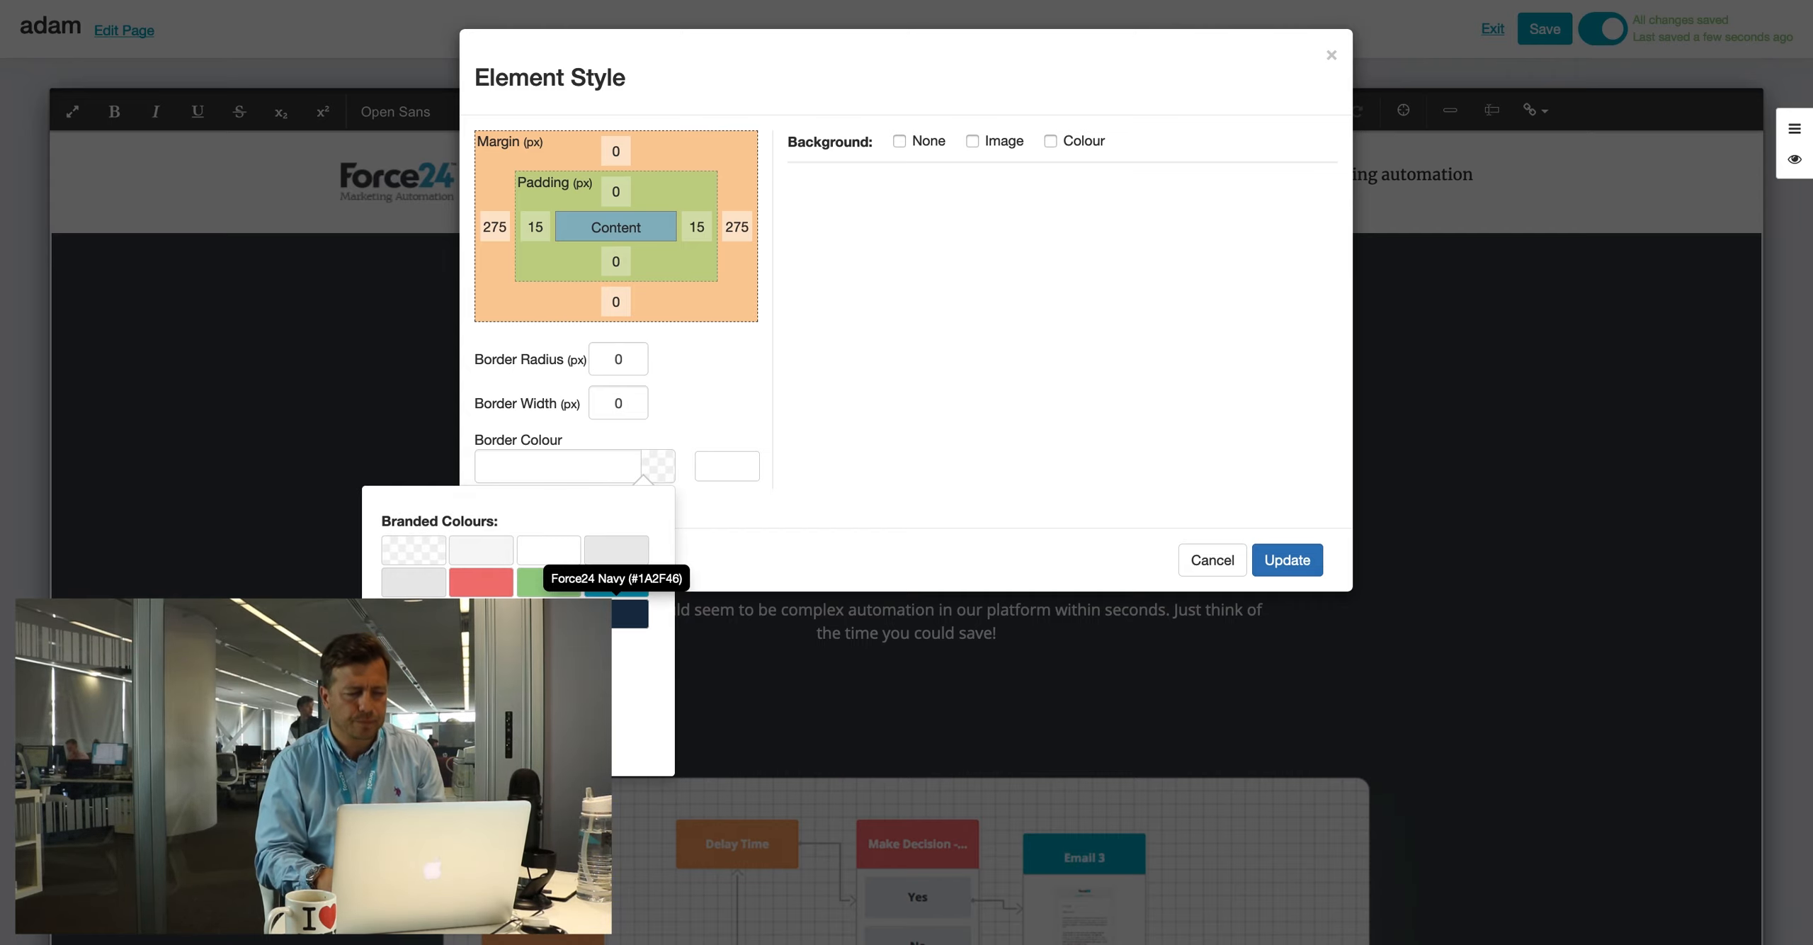
pyautogui.click(918, 408)
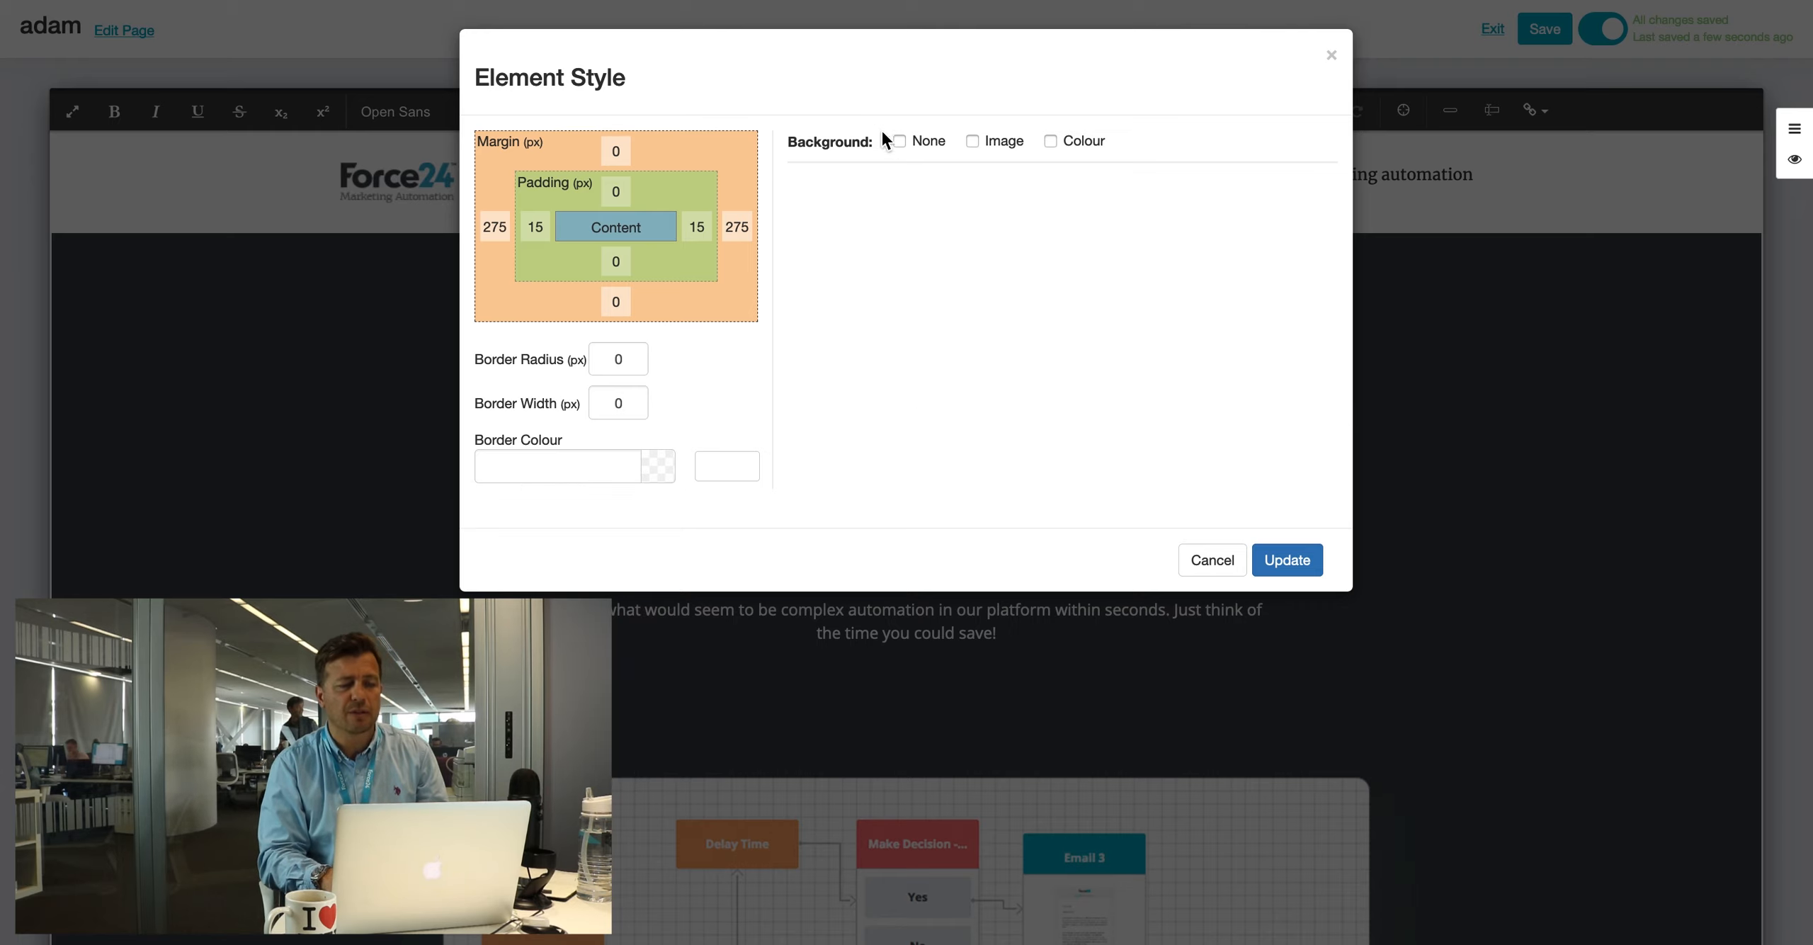
pyautogui.click(972, 141)
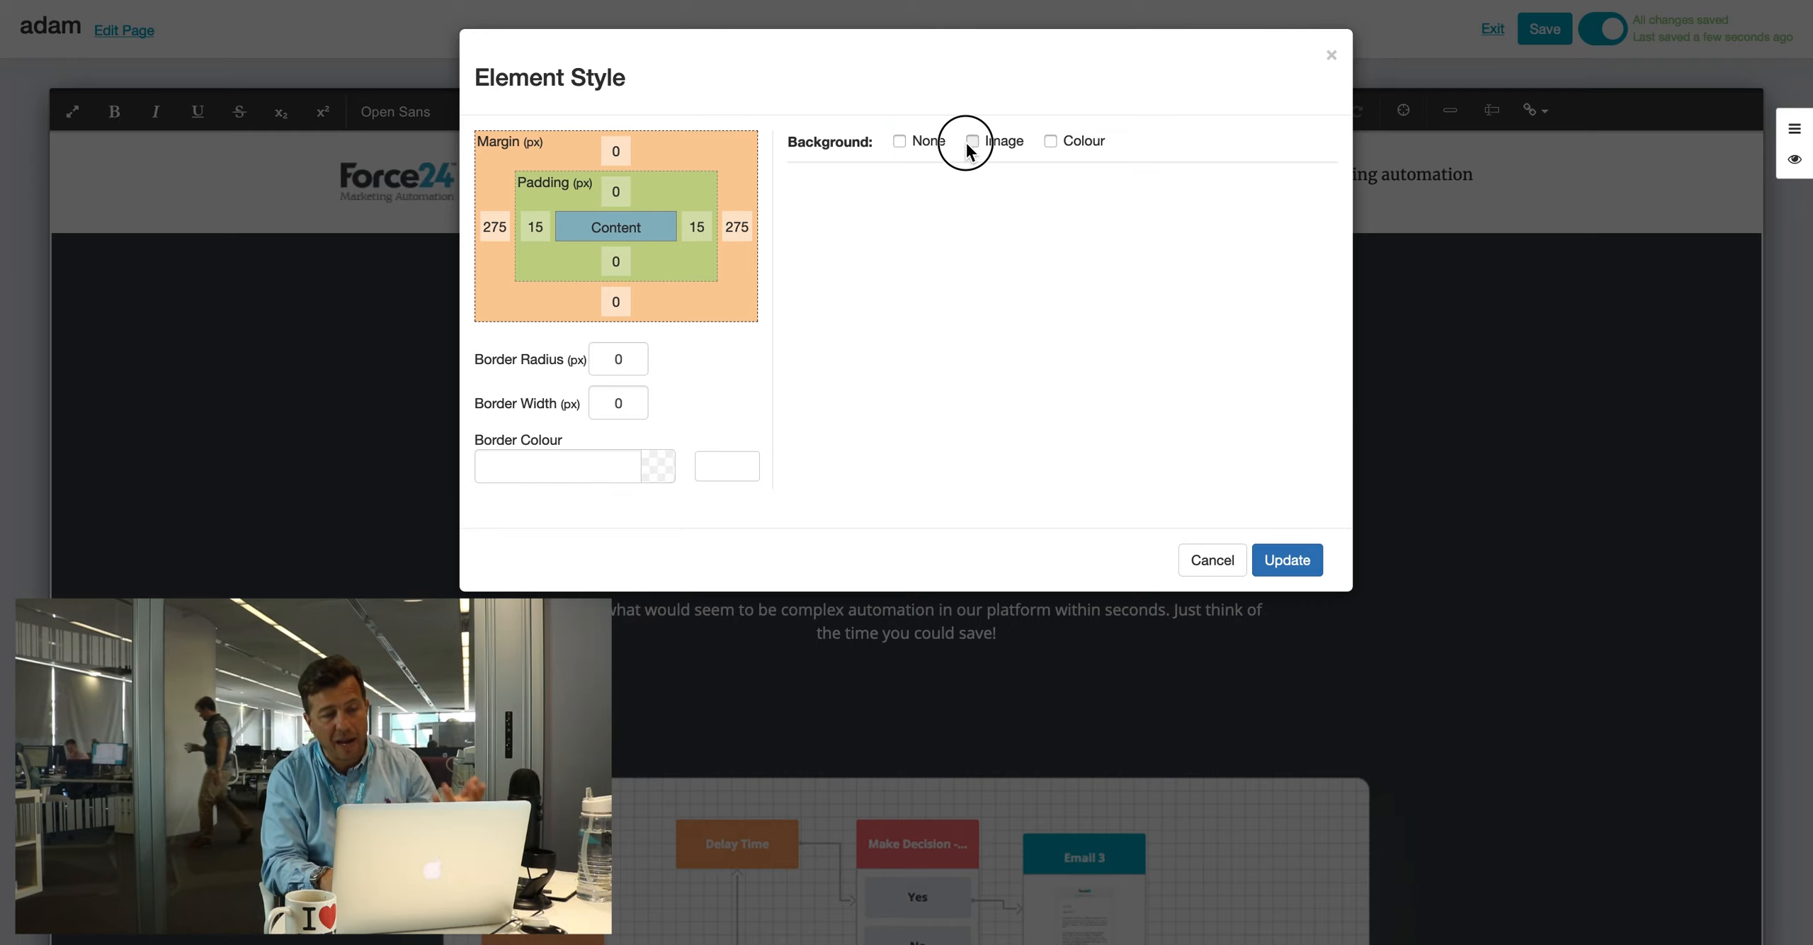
pyautogui.click(1051, 140)
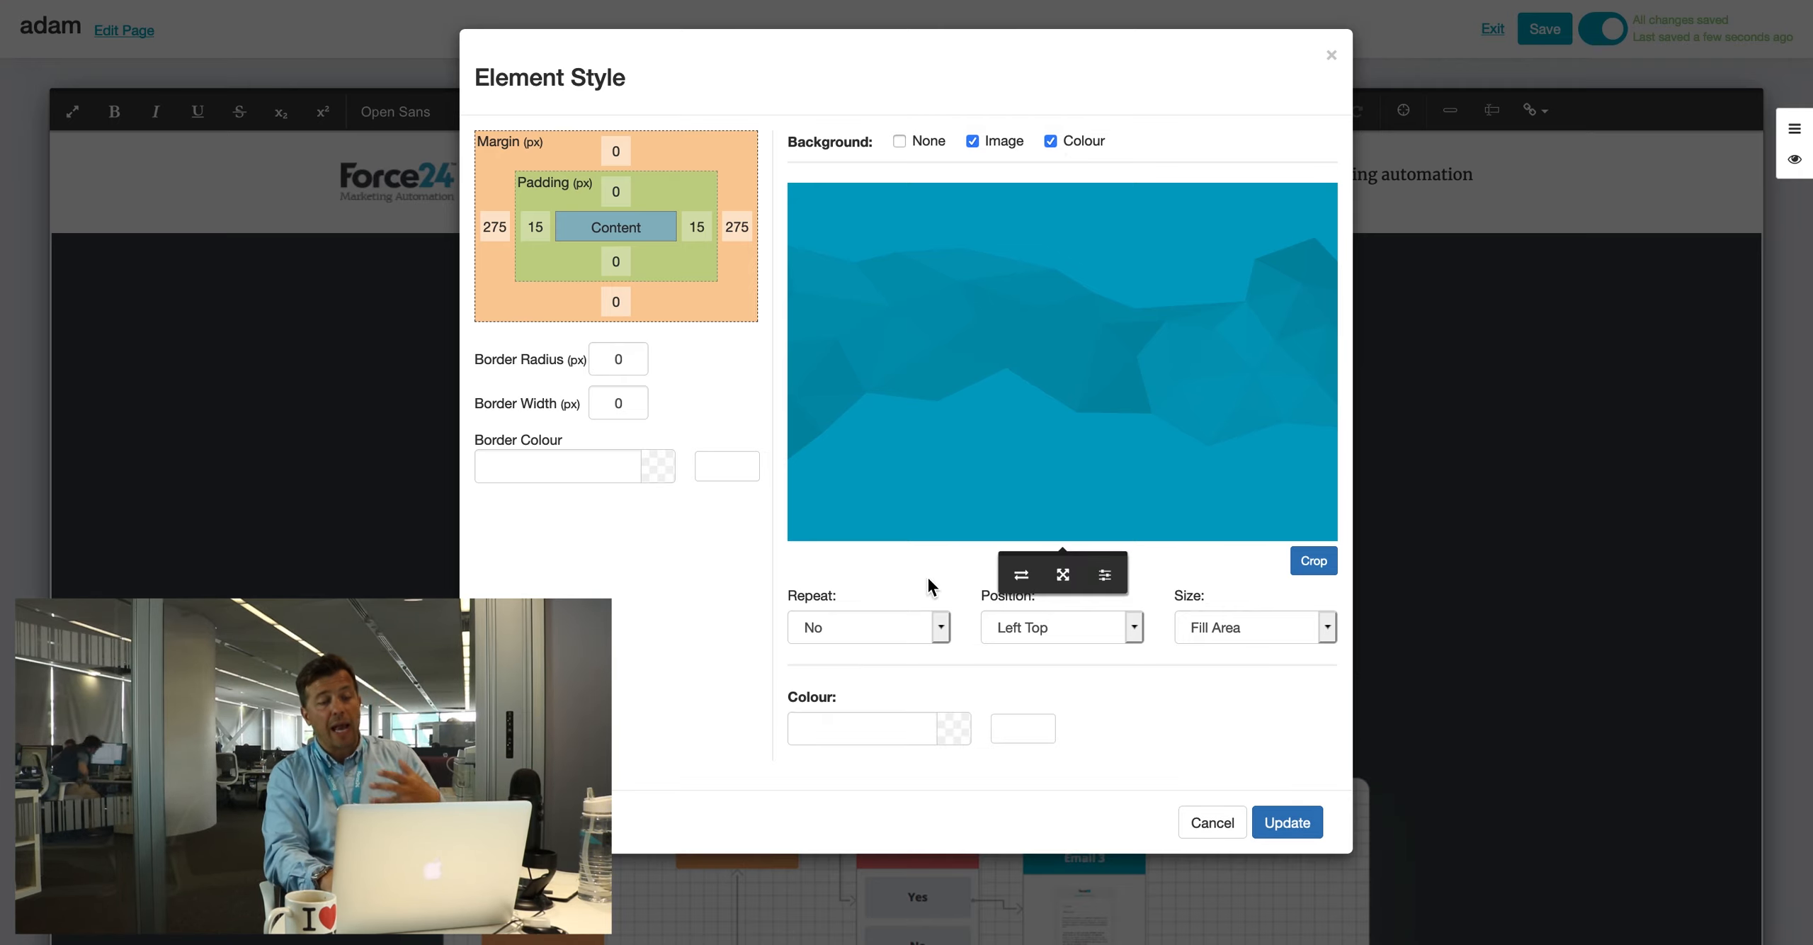
pyautogui.click(877, 719)
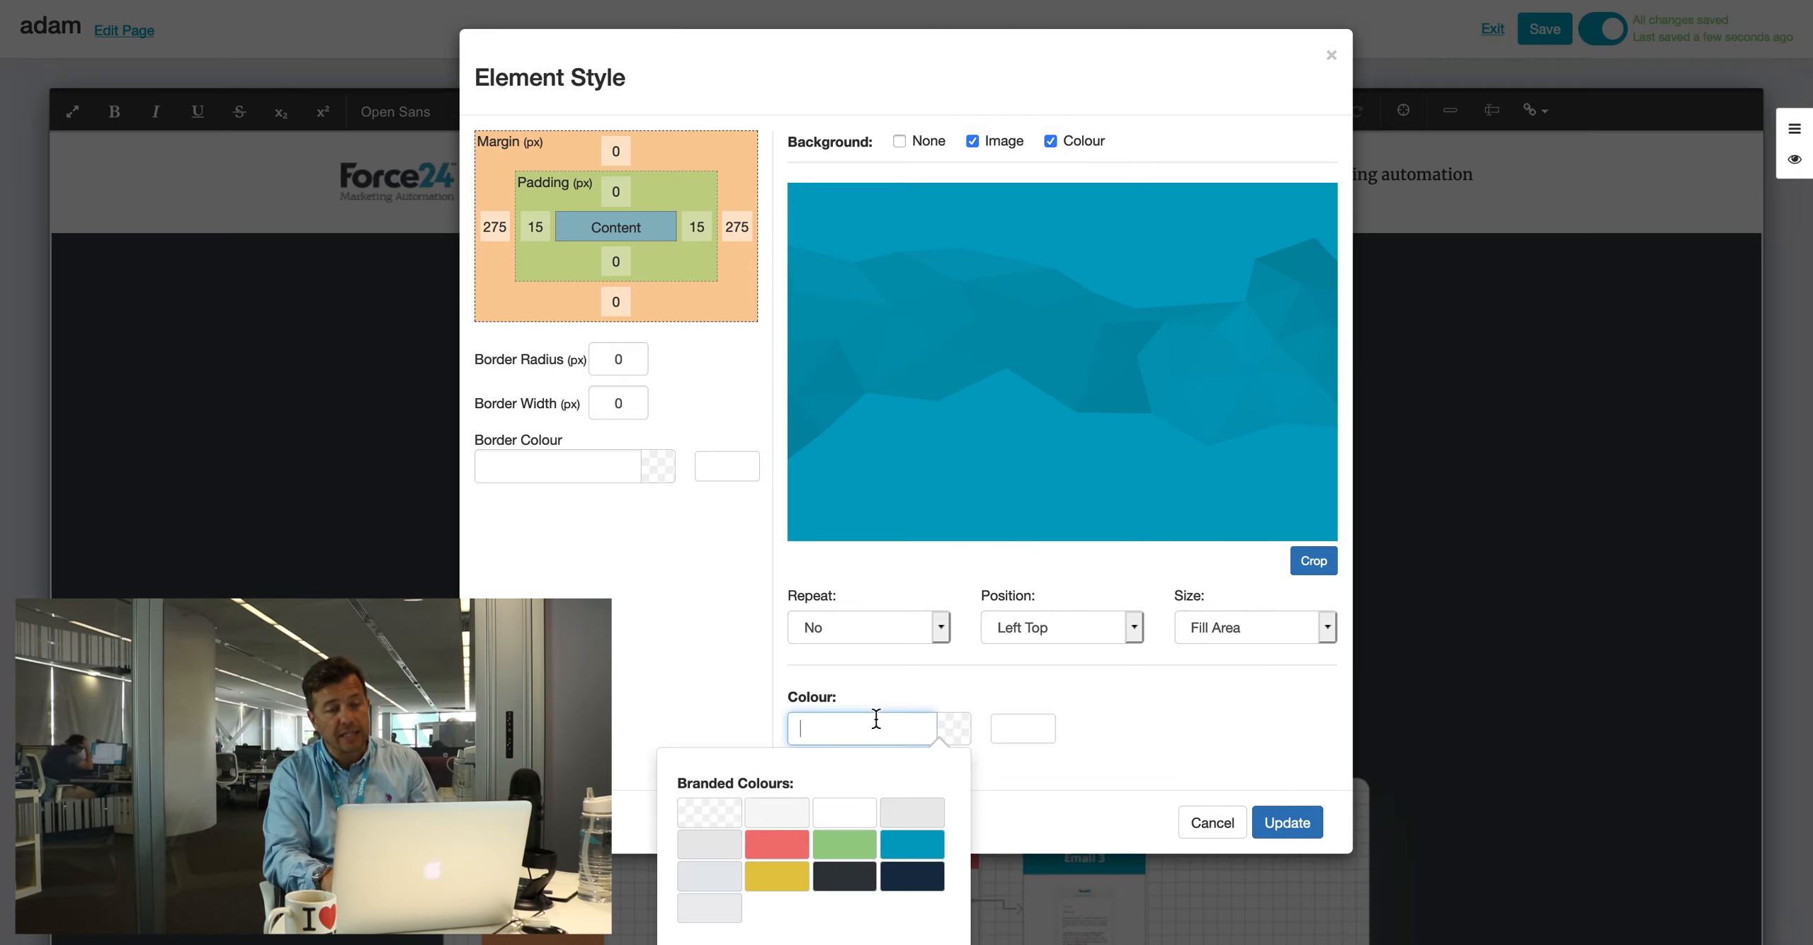
pyautogui.click(1051, 141)
pyautogui.click(972, 142)
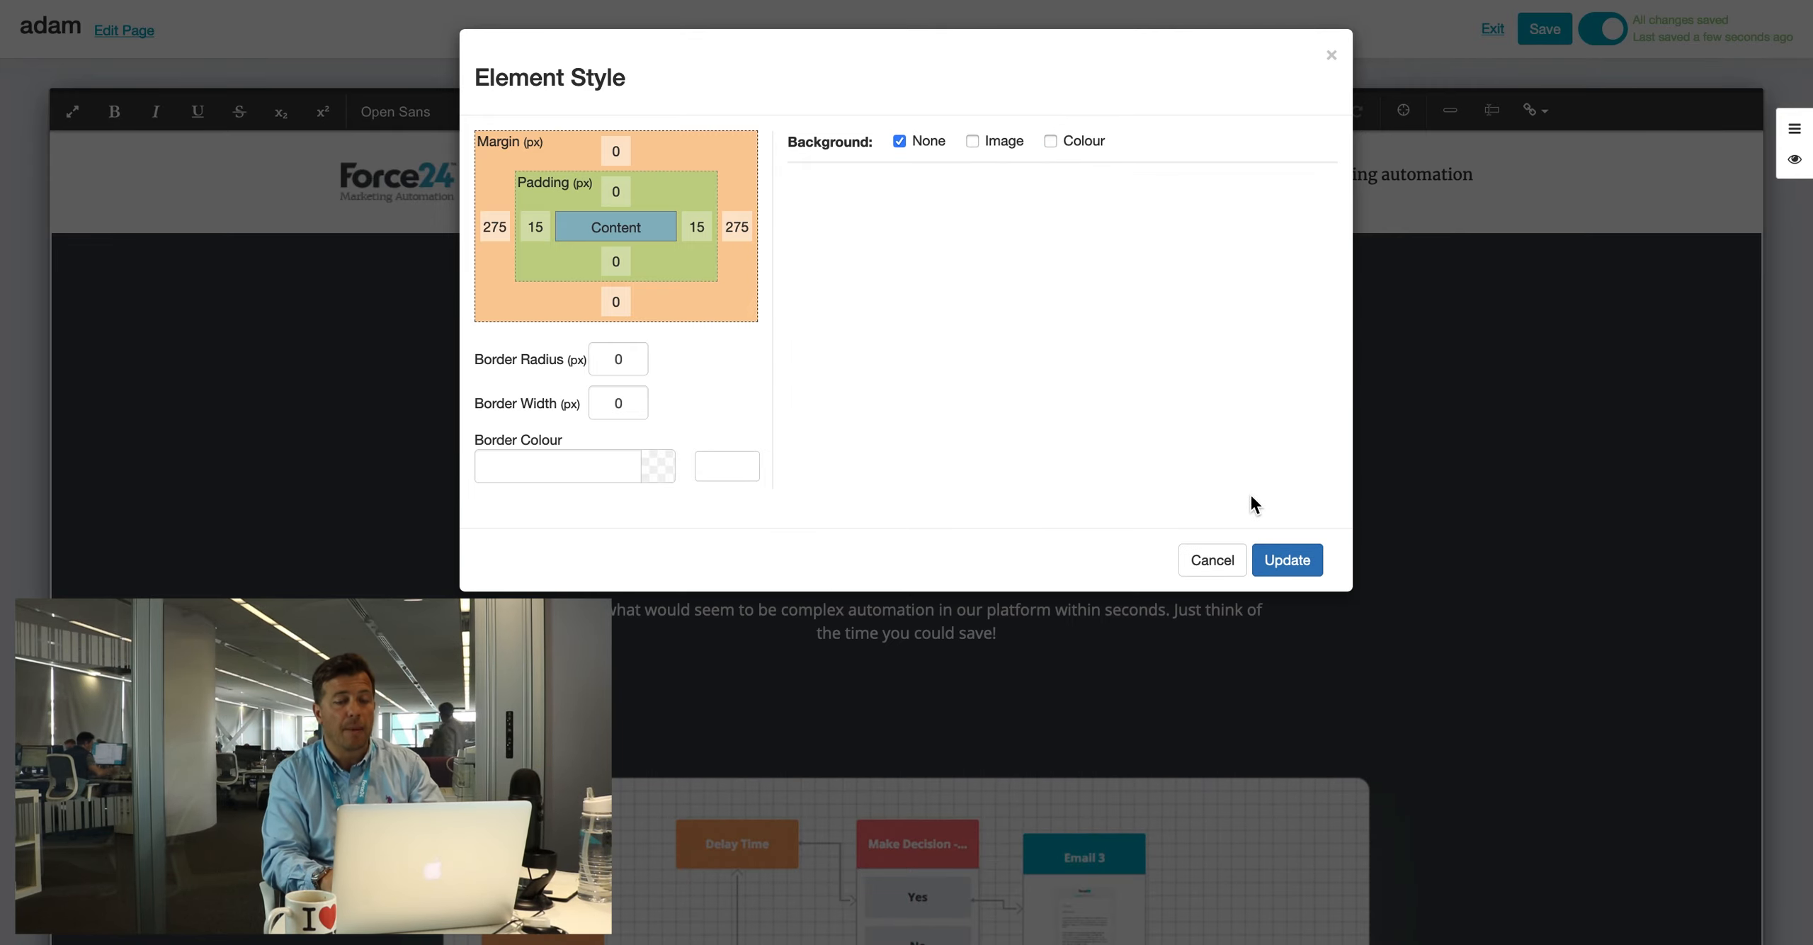
pyautogui.click(1197, 561)
pyautogui.scroll(-2, 1197, 559)
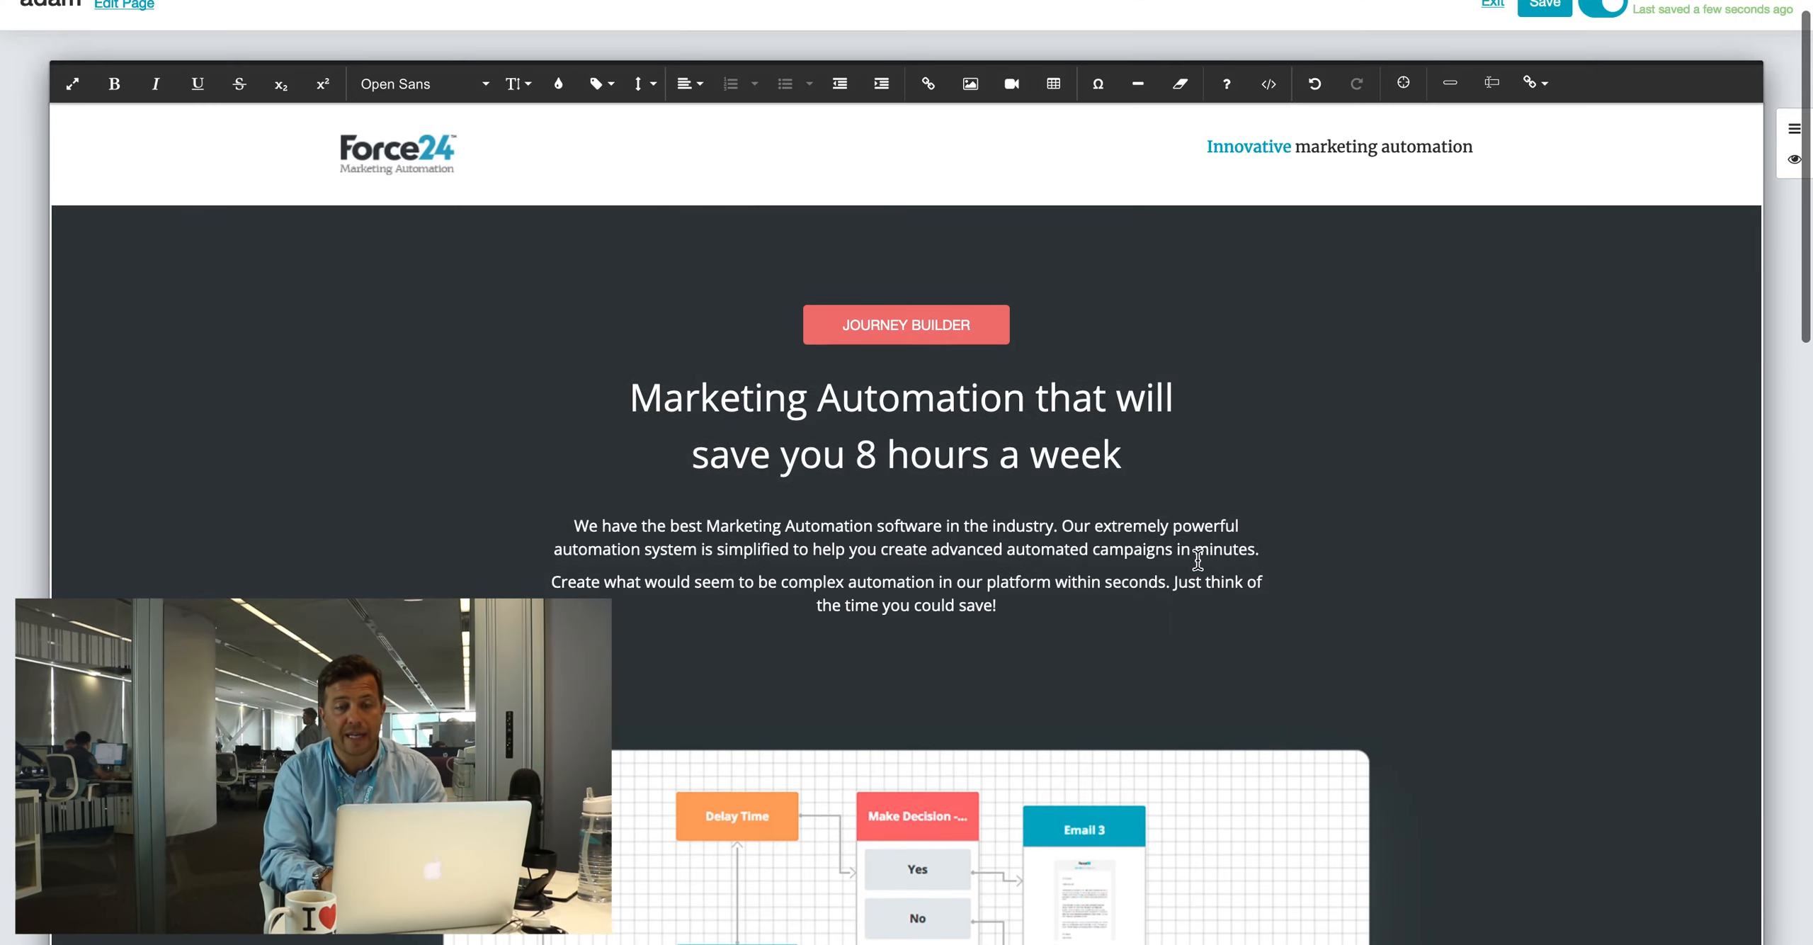
# Step: Inspect the page HTML in Code View, then return to the visual editor
pyautogui.scroll(-8, 1197, 560)
pyautogui.scroll(9, 1198, 558)
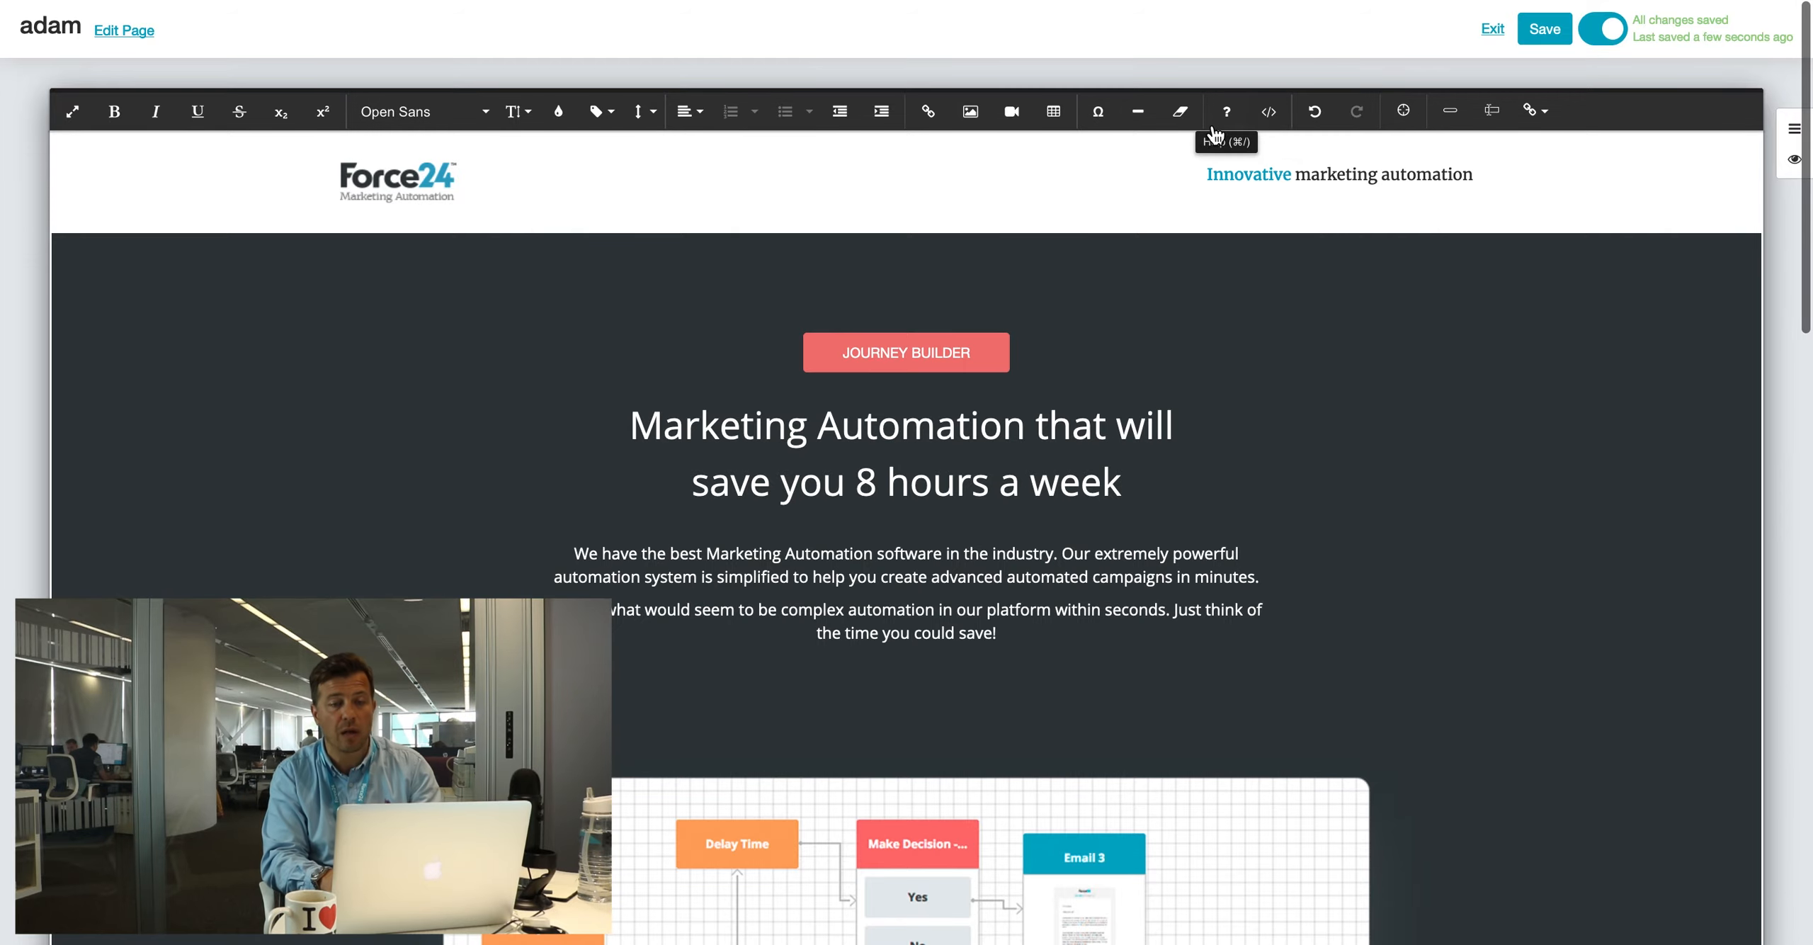
pyautogui.click(1269, 115)
pyautogui.scroll(-20, 1130, 352)
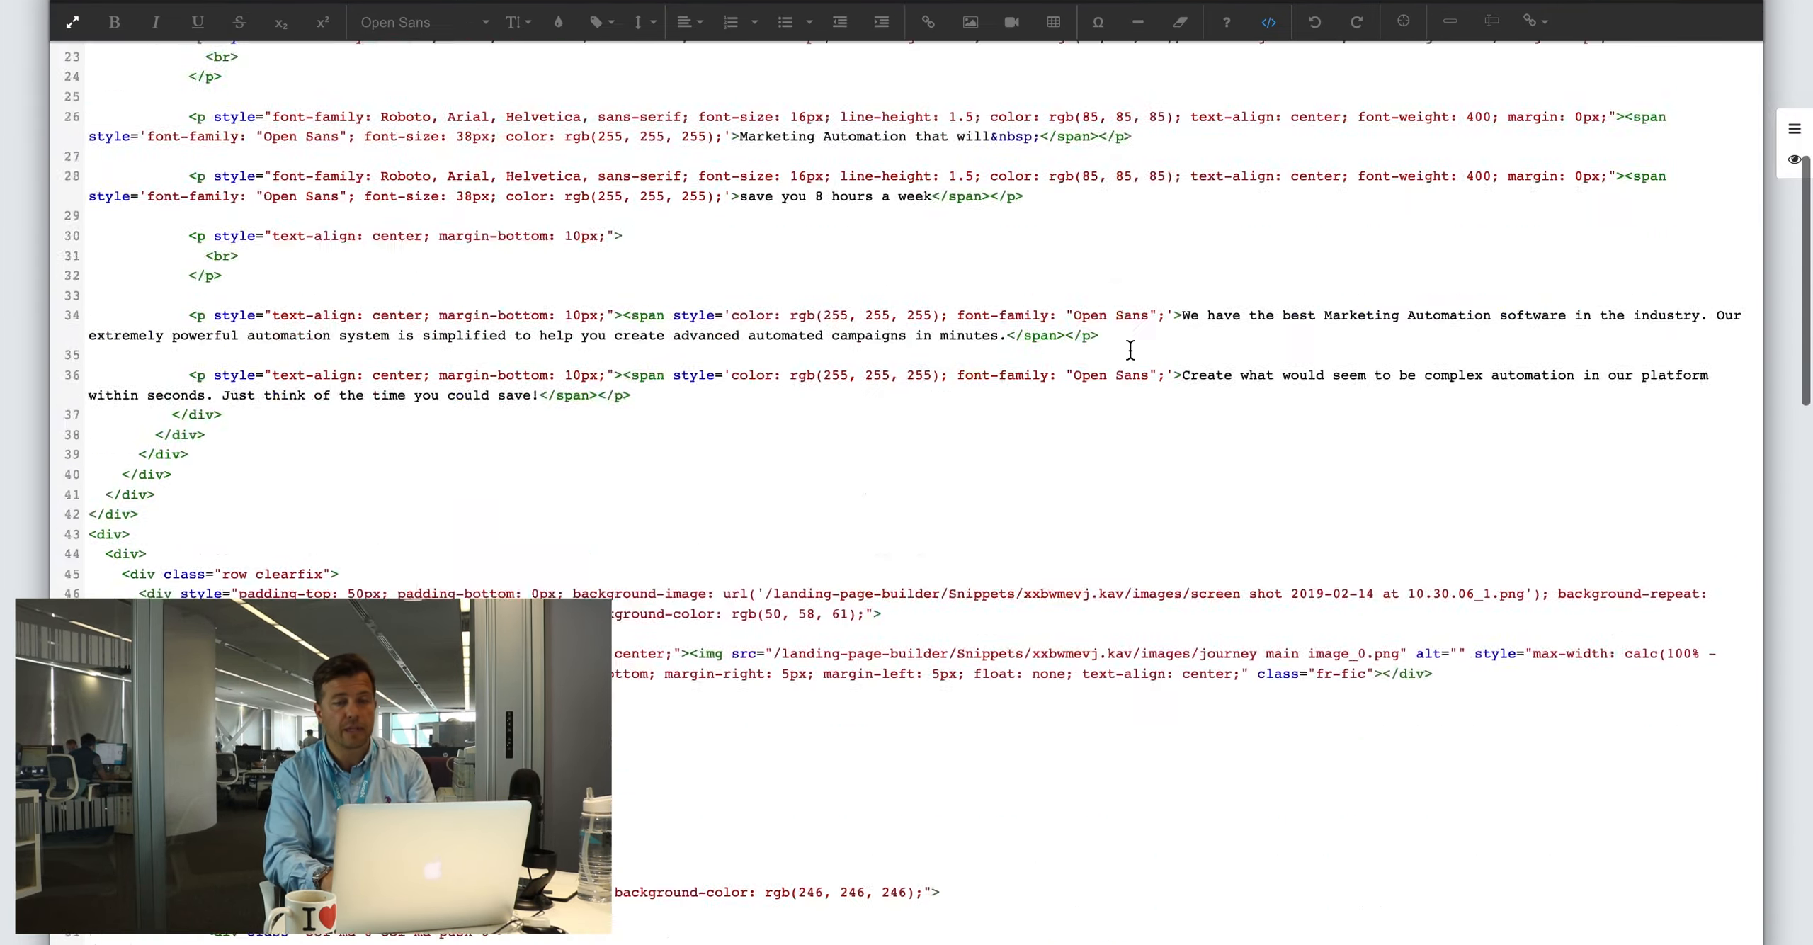
pyautogui.scroll(20, 1129, 352)
pyautogui.click(1269, 117)
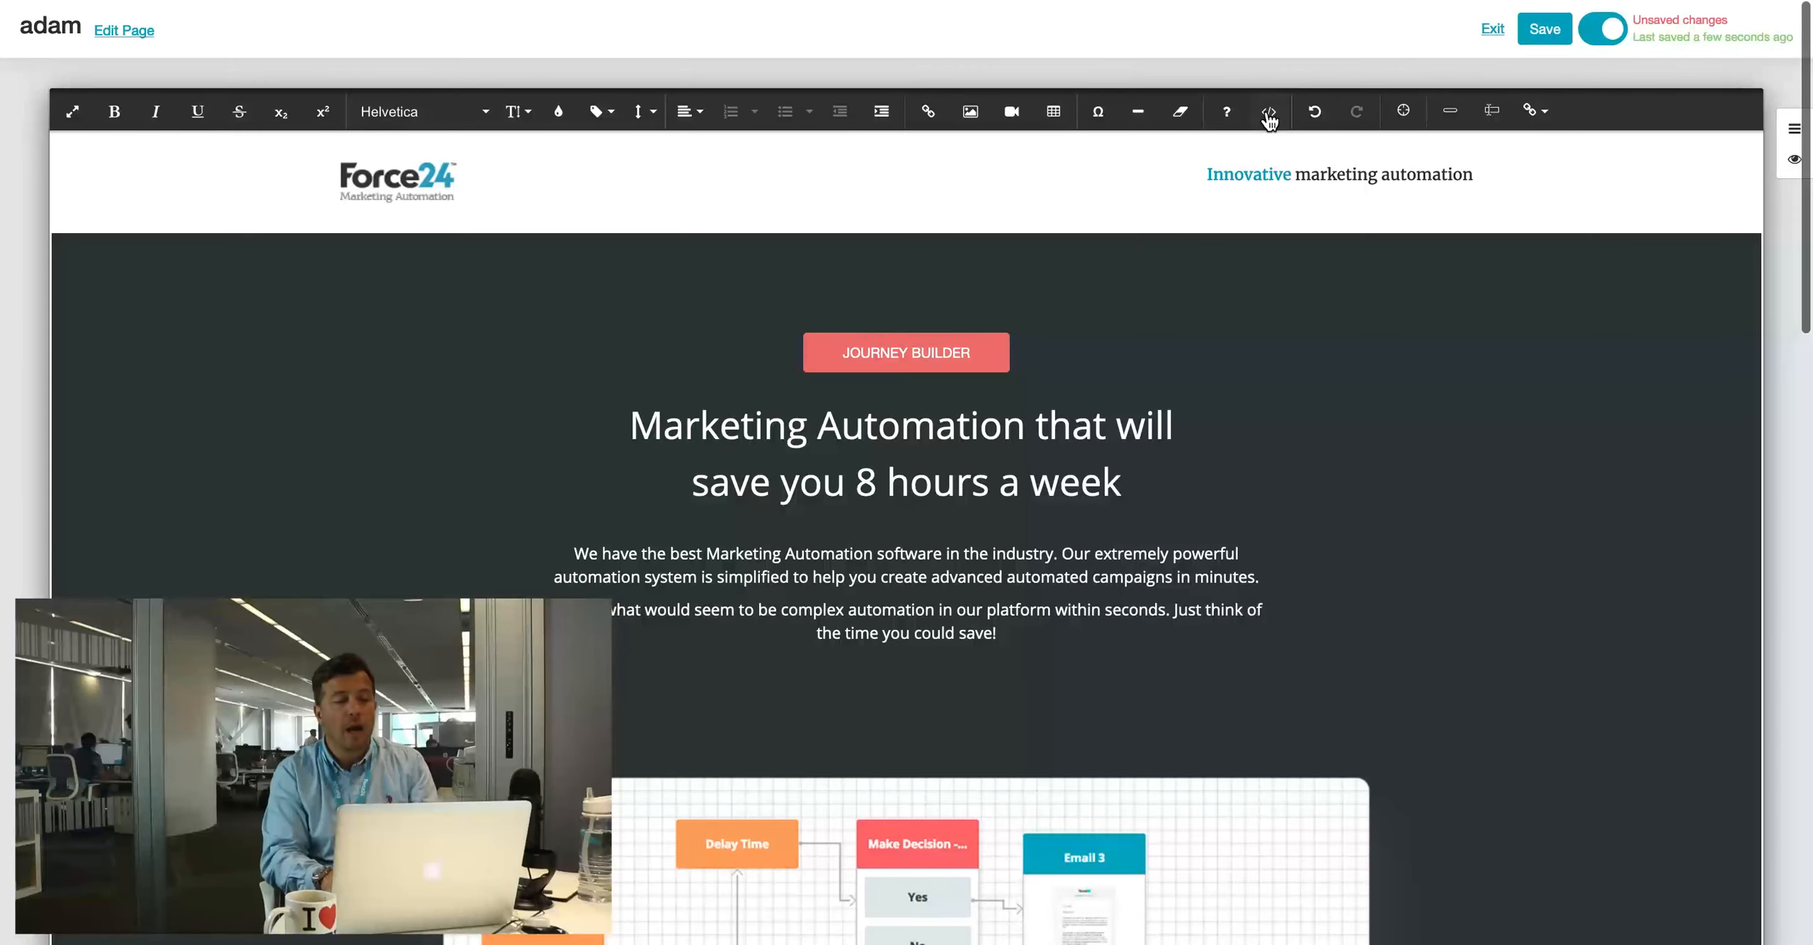
# Step: Shrink the phone image in the IP Tracking section slightly
pyautogui.scroll(-4, 1130, 364)
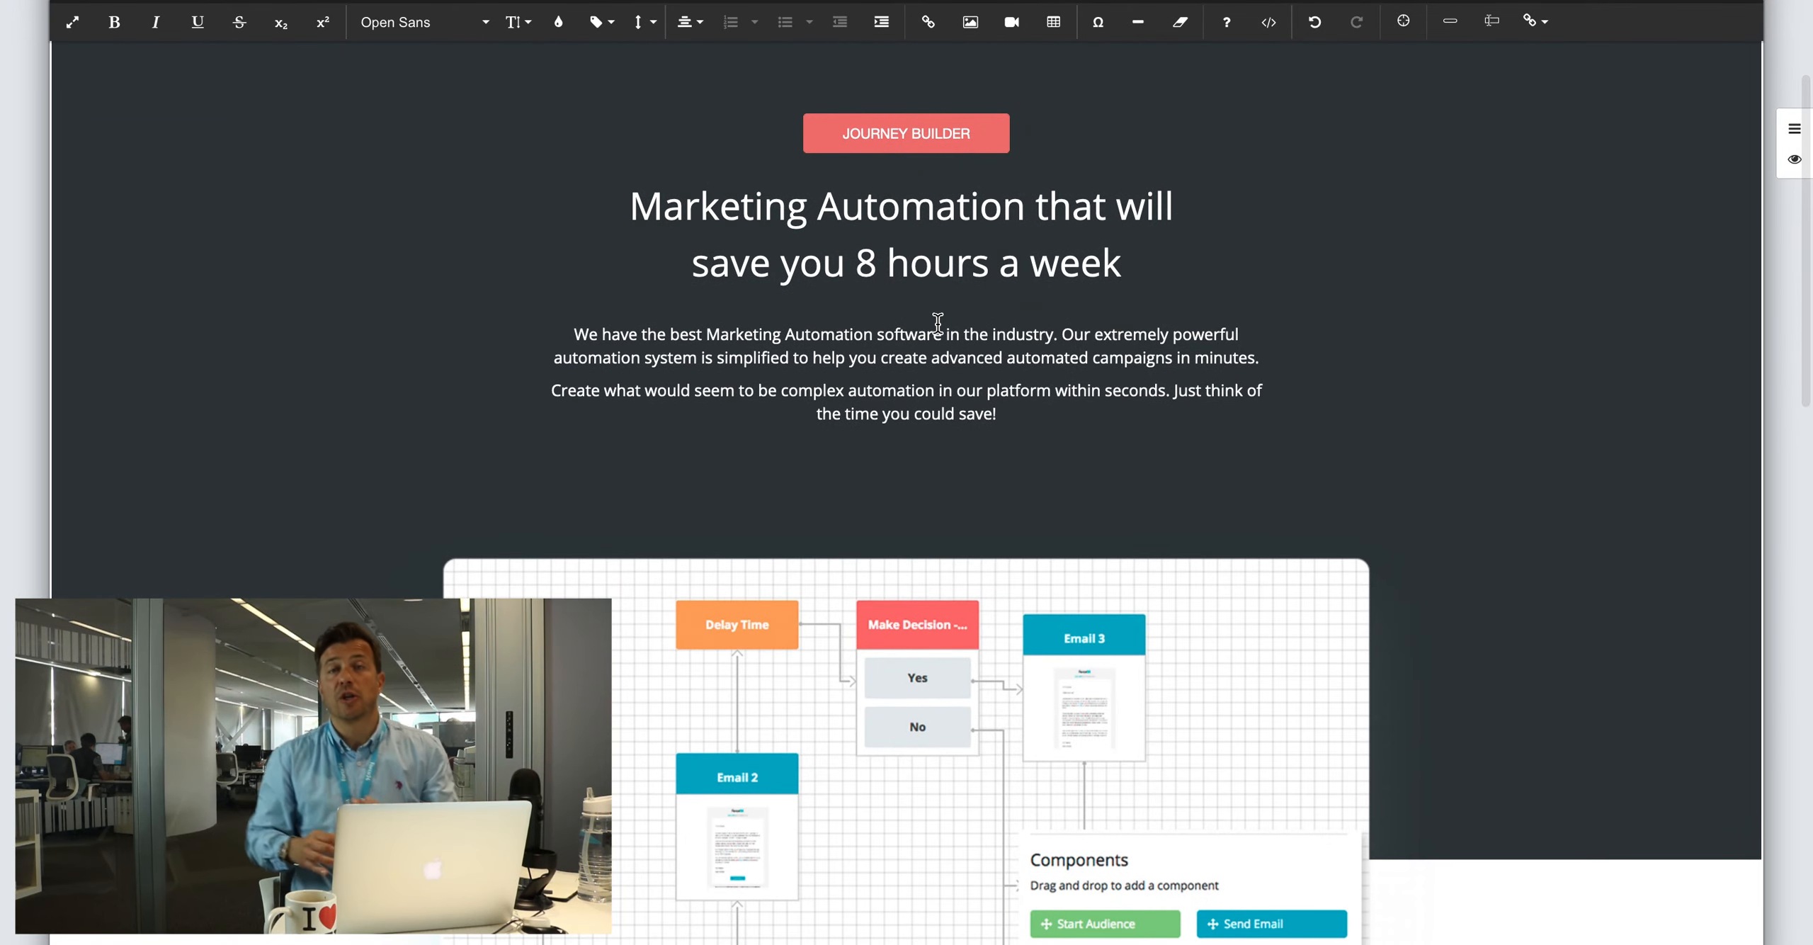
pyautogui.scroll(-20, 938, 323)
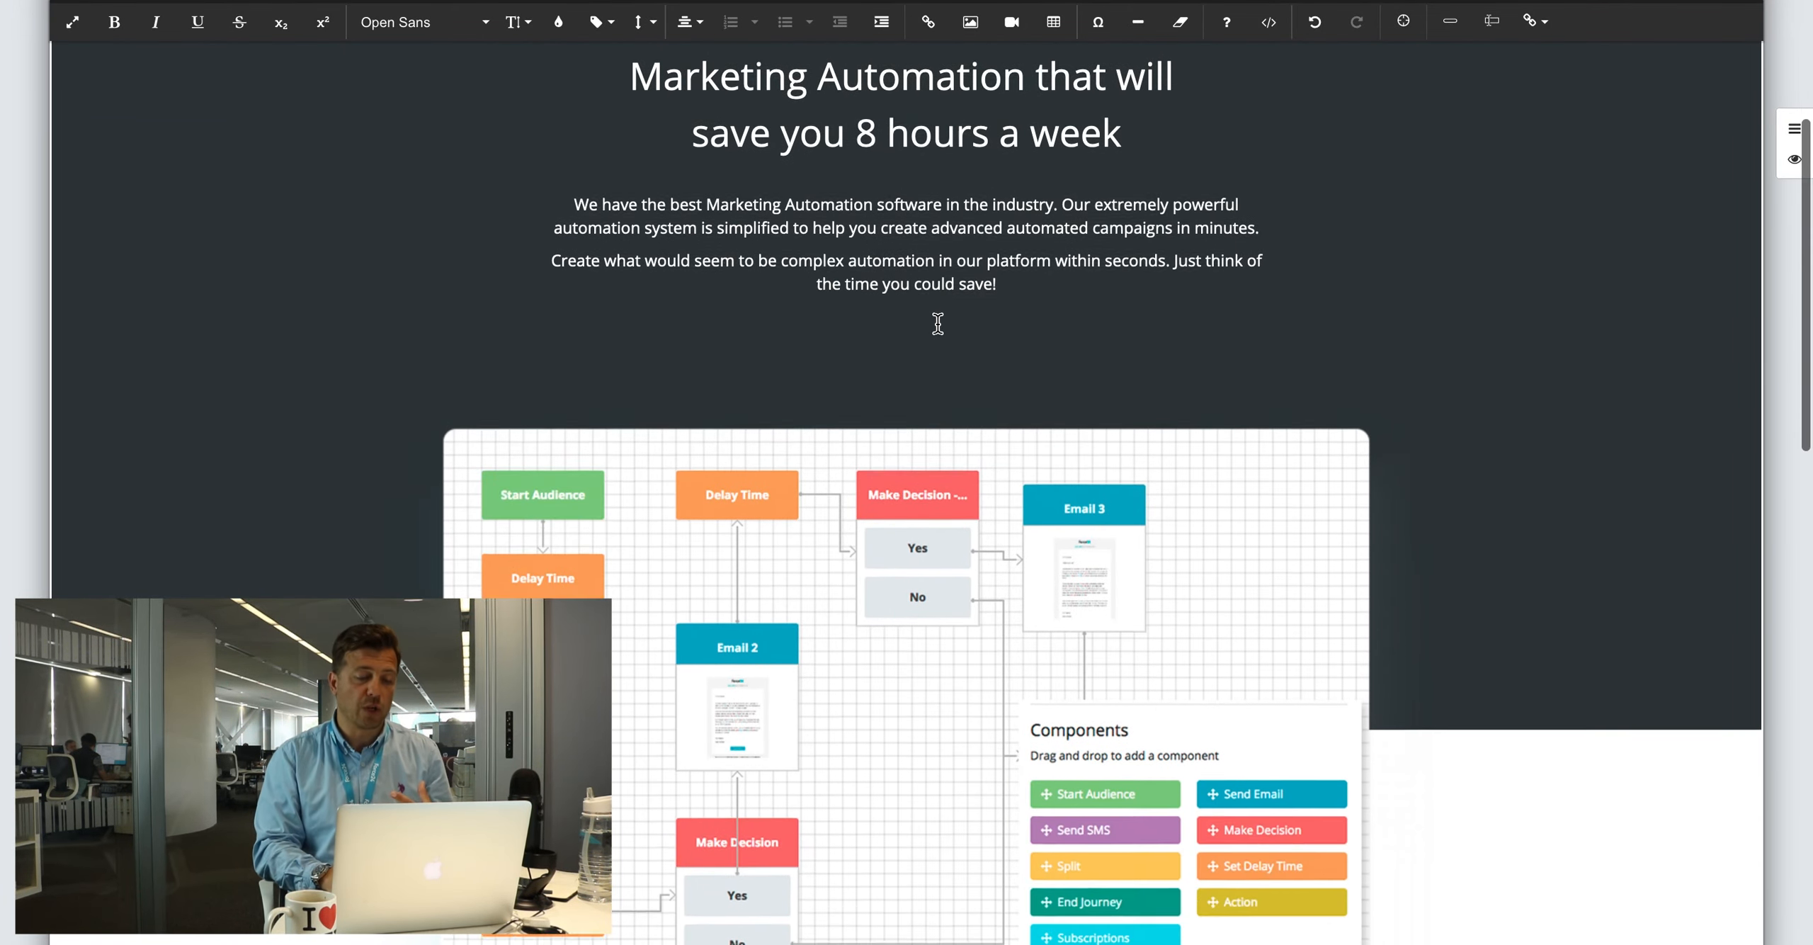
pyautogui.scroll(1, 938, 323)
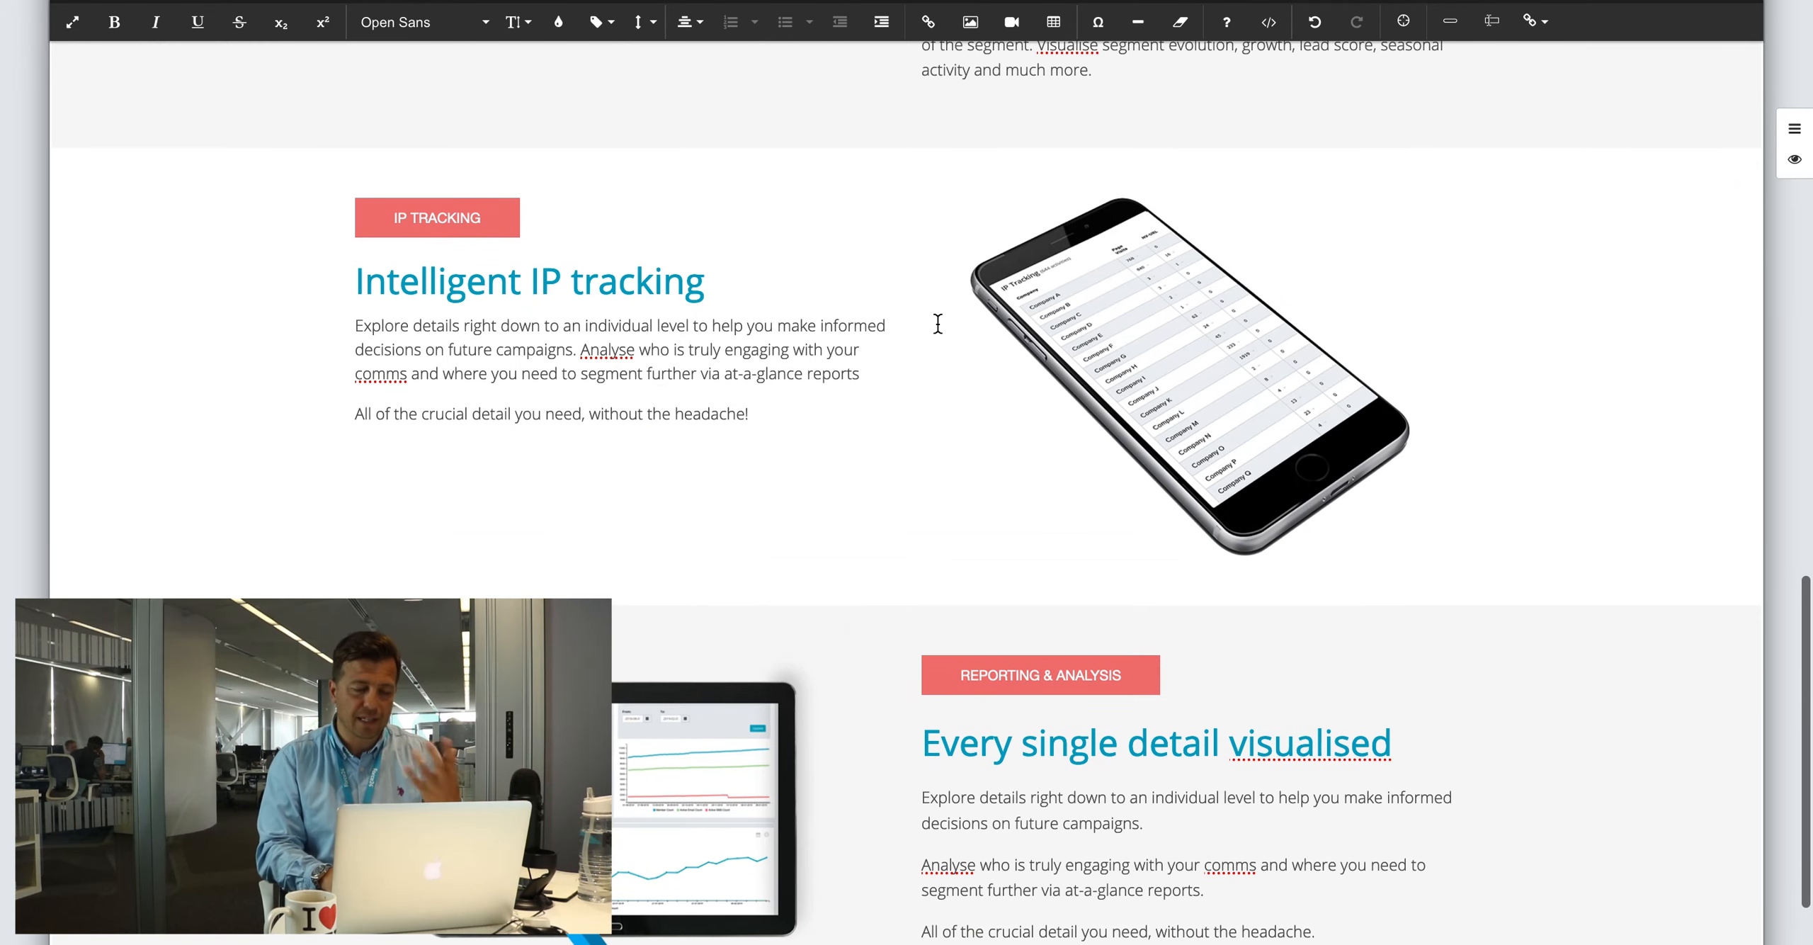
pyautogui.click(1090, 346)
pyautogui.moveTo(969, 556)
pyautogui.mouseDown()
pyautogui.moveTo(1024, 465)
pyautogui.moveTo(1161, 364)
pyautogui.moveTo(988, 528)
pyautogui.mouseUp()
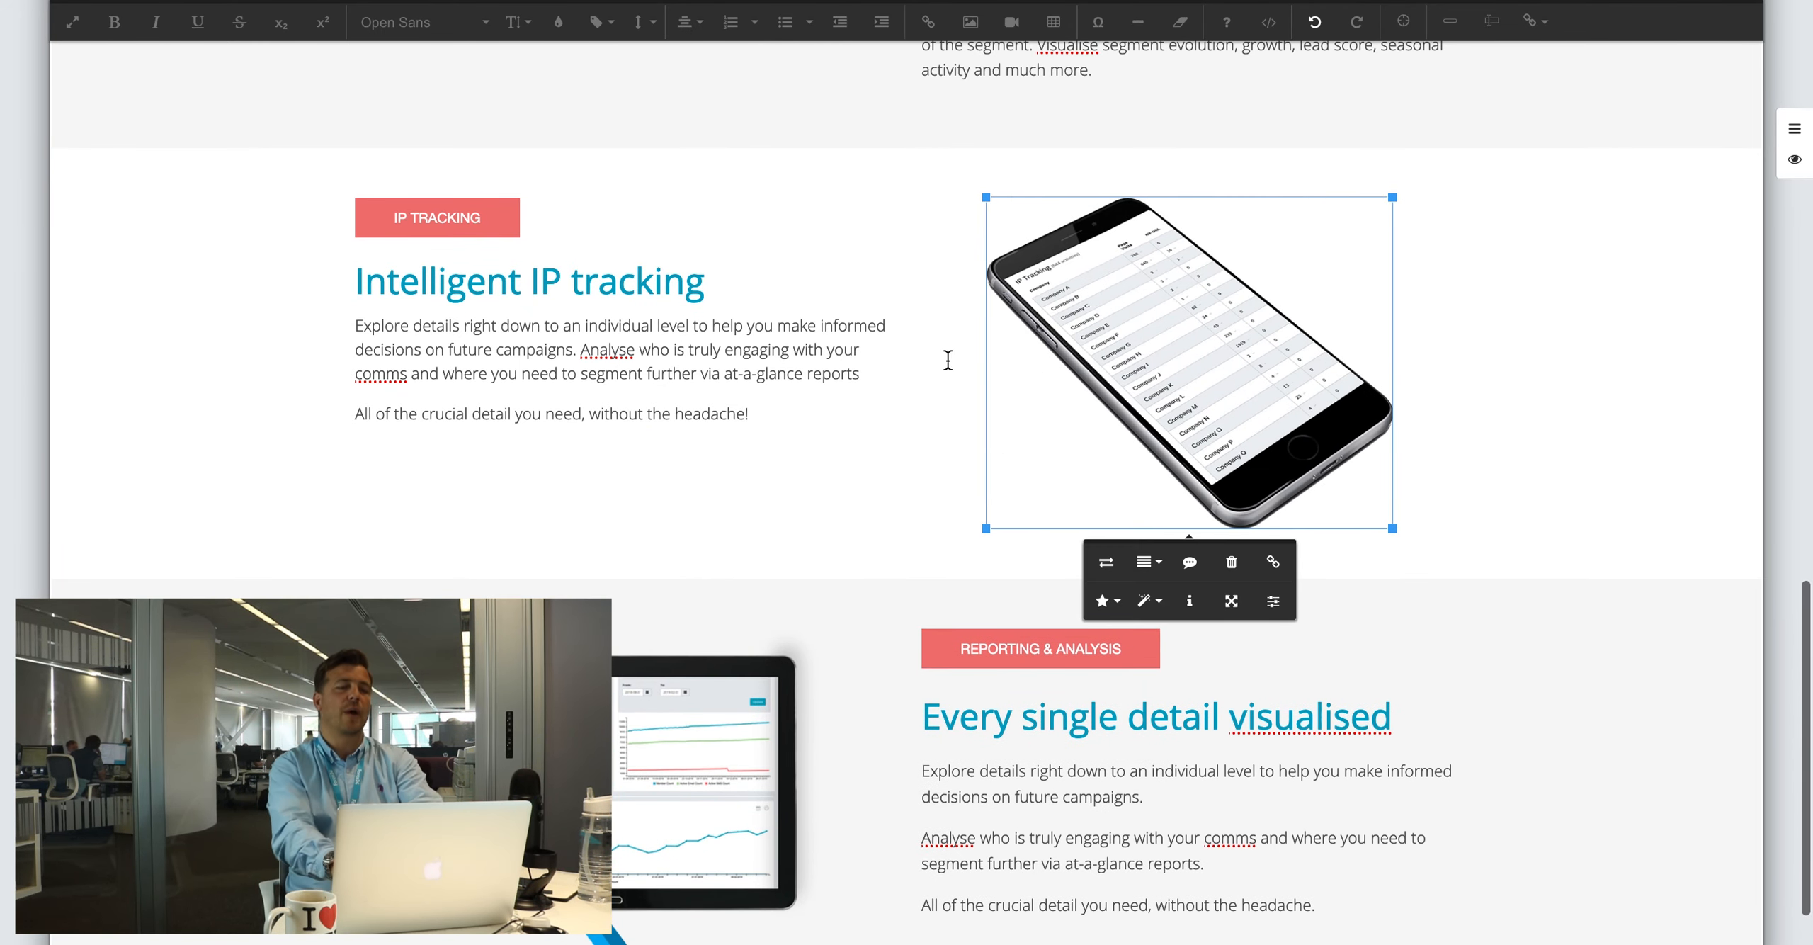
# Step: Change the IP tracking heading to read 'Intelligent Ikldjing'
pyautogui.moveTo(544, 280); pyautogui.dragTo(643, 280)
pyautogui.write('kldj')
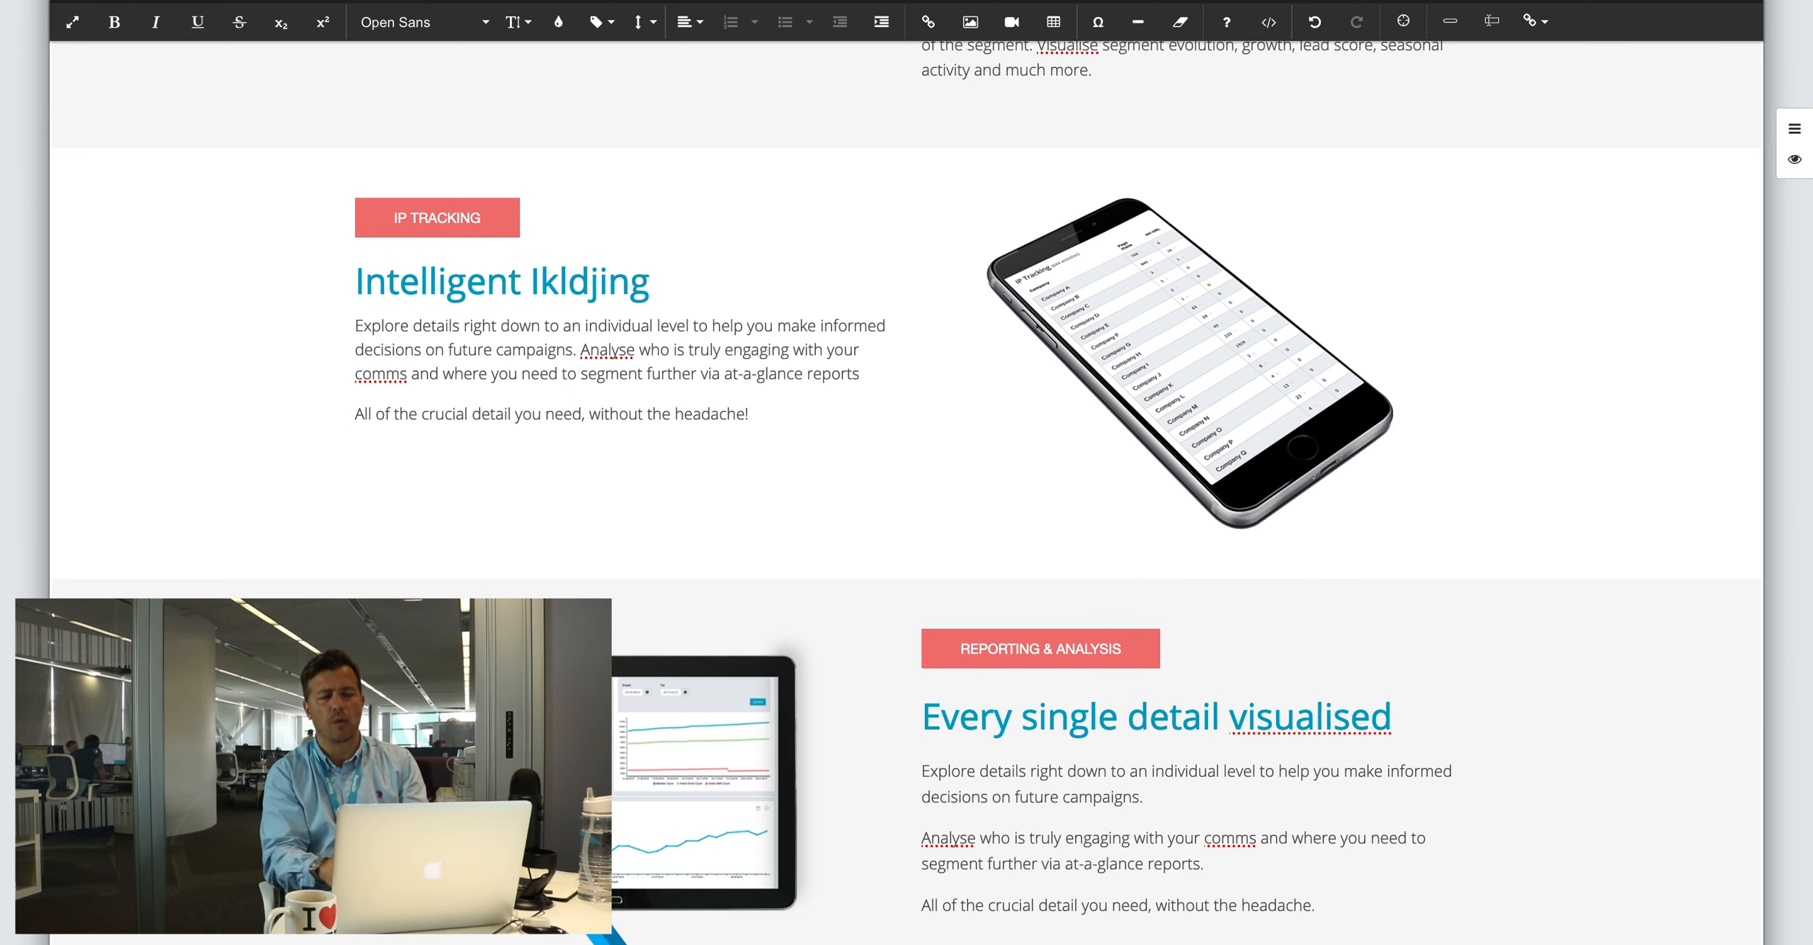
pyautogui.scroll(20, 645, 272)
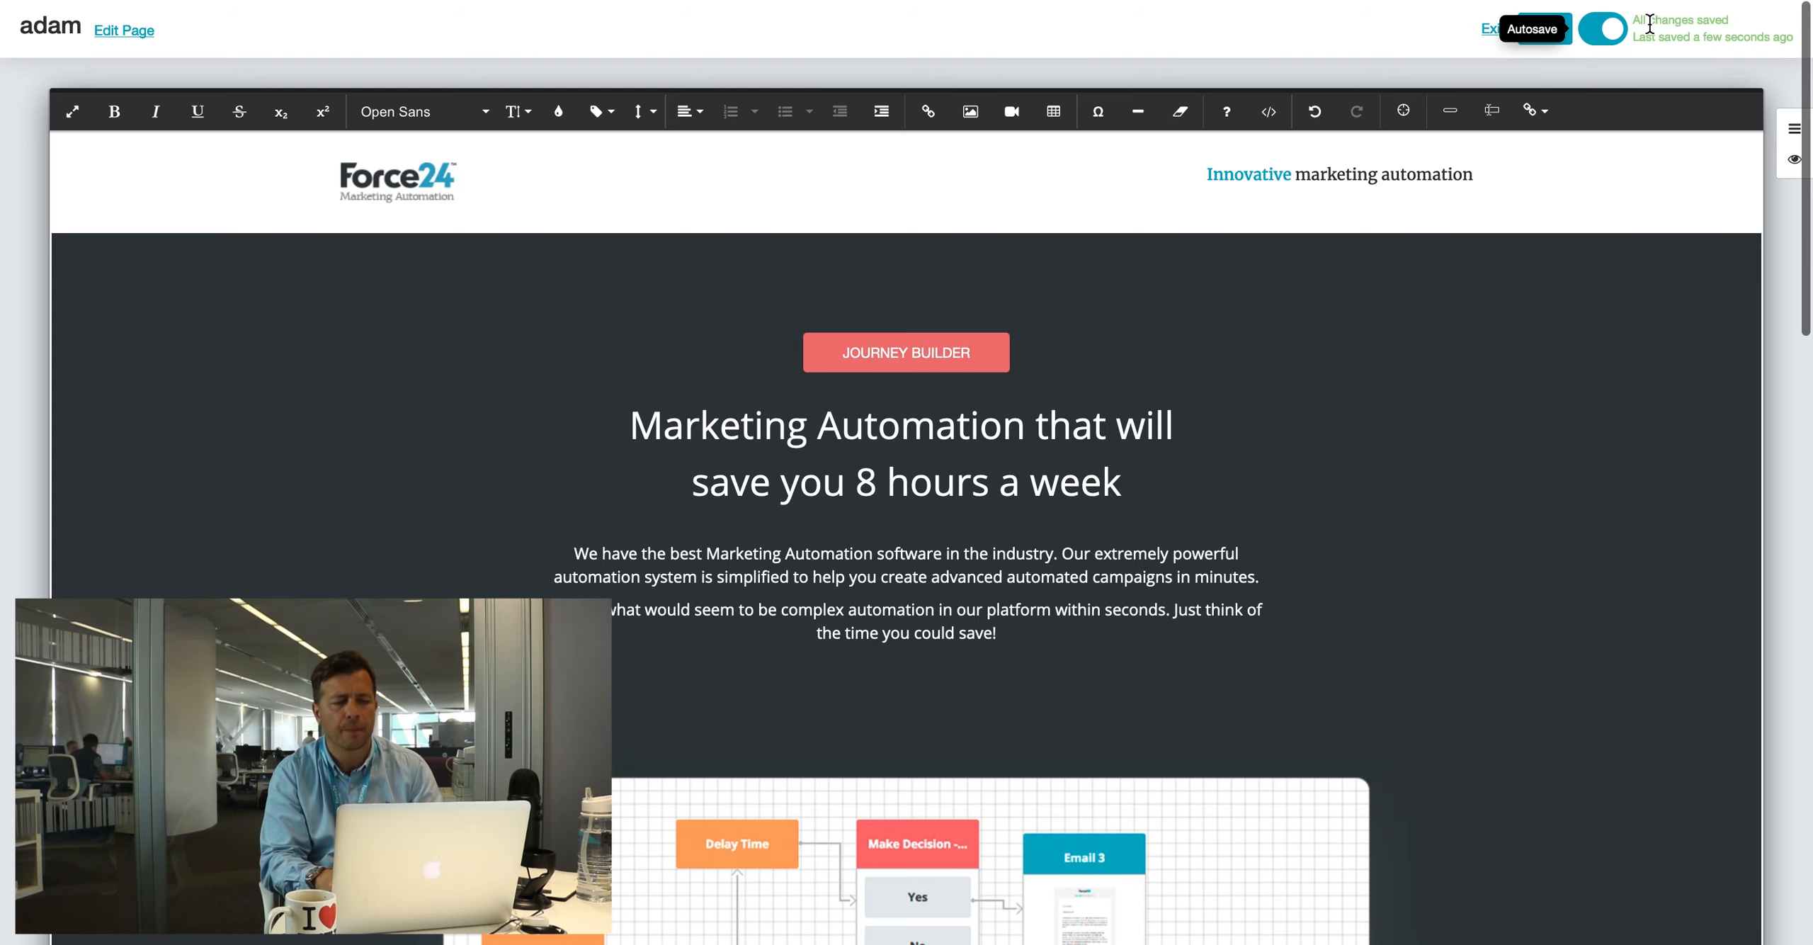
# Step: Type 'Hello ' at the start of the hero headline
pyautogui.scroll(-2, 1316, 231)
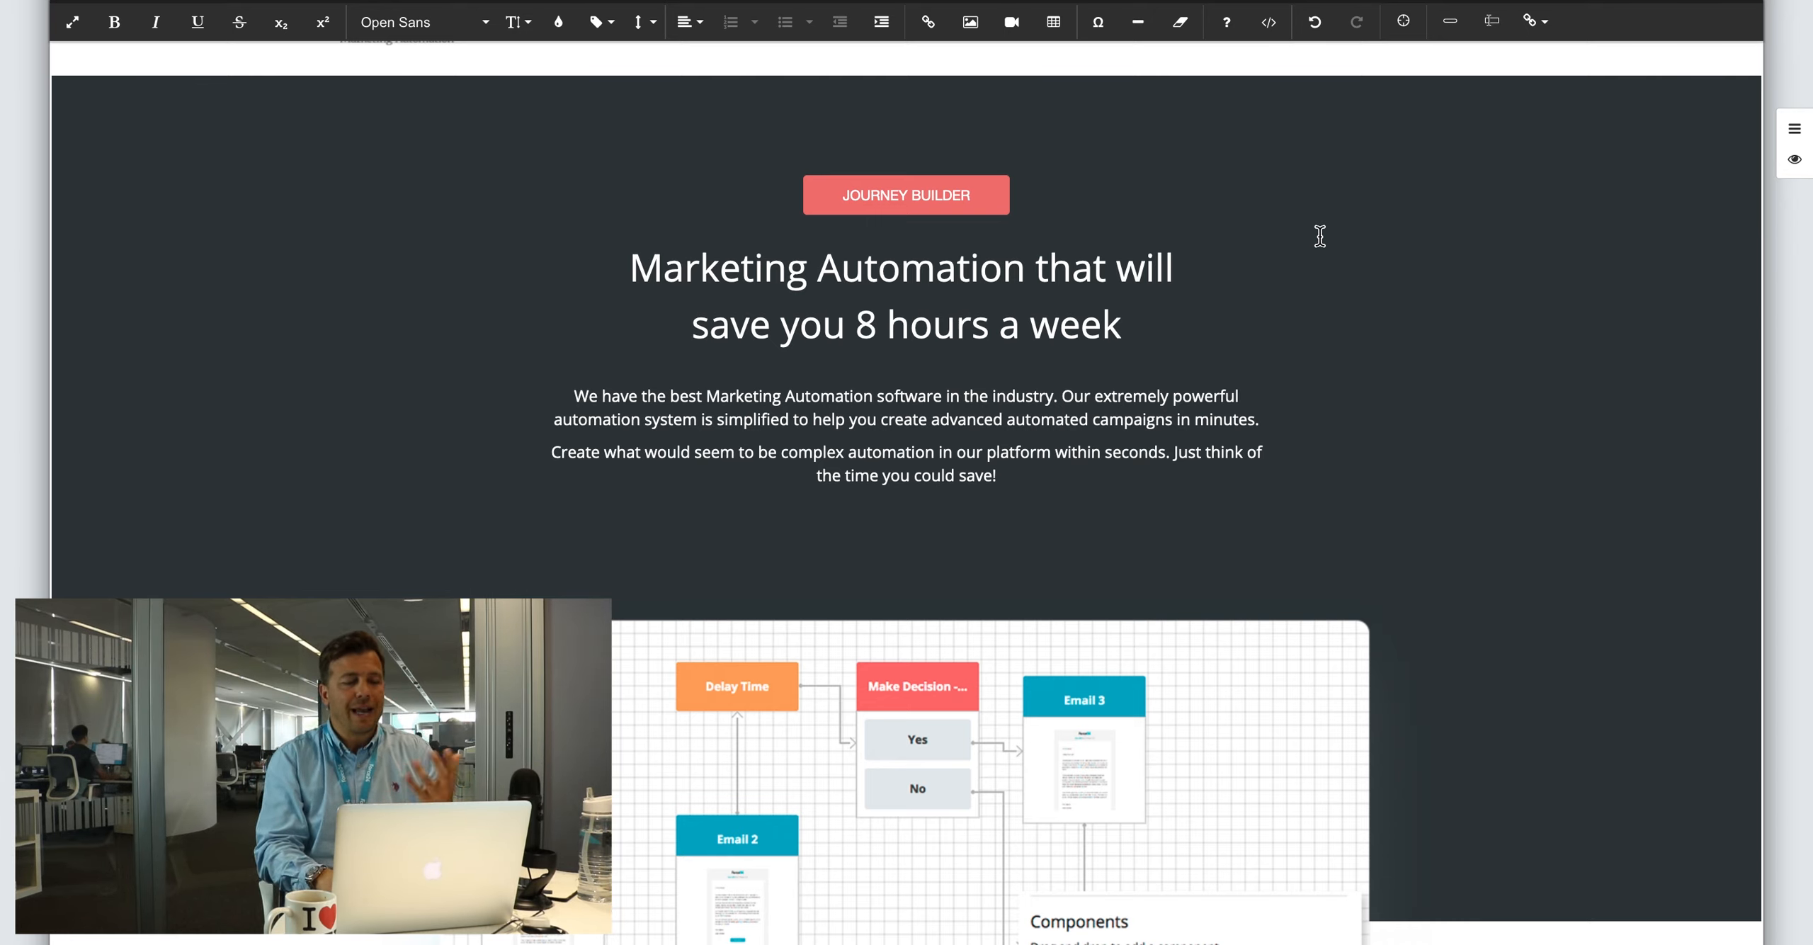
pyautogui.click(765, 287)
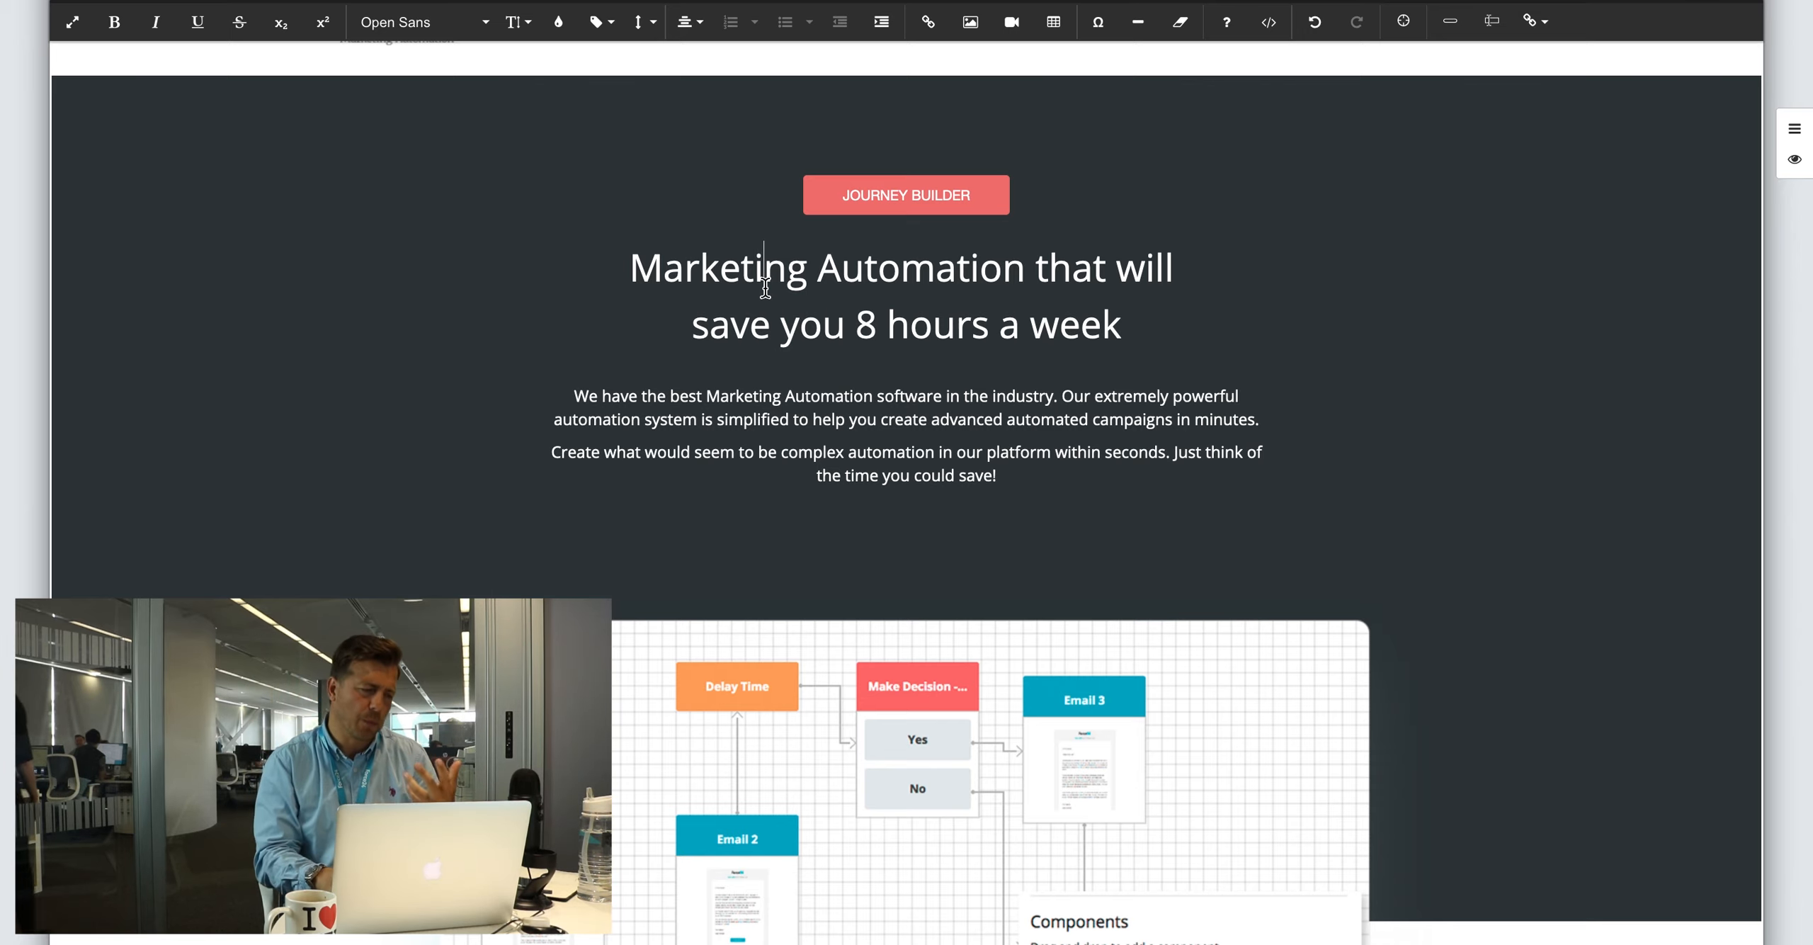
pyautogui.click(25, 289)
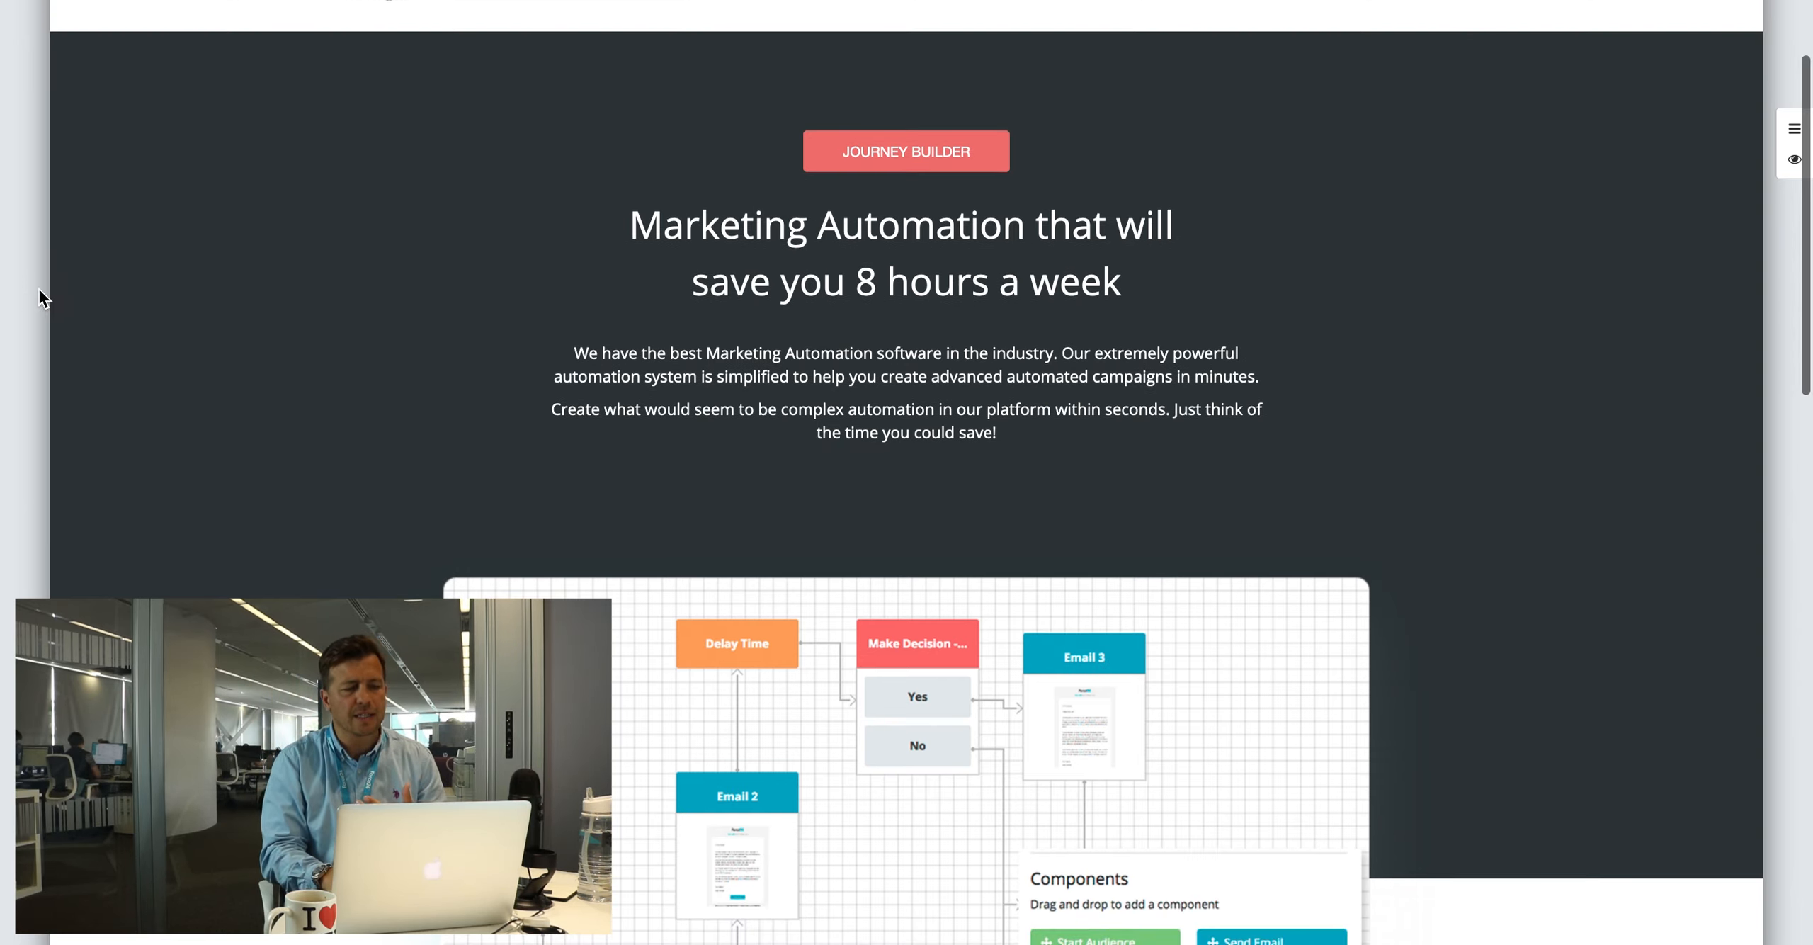
pyautogui.click(715, 252)
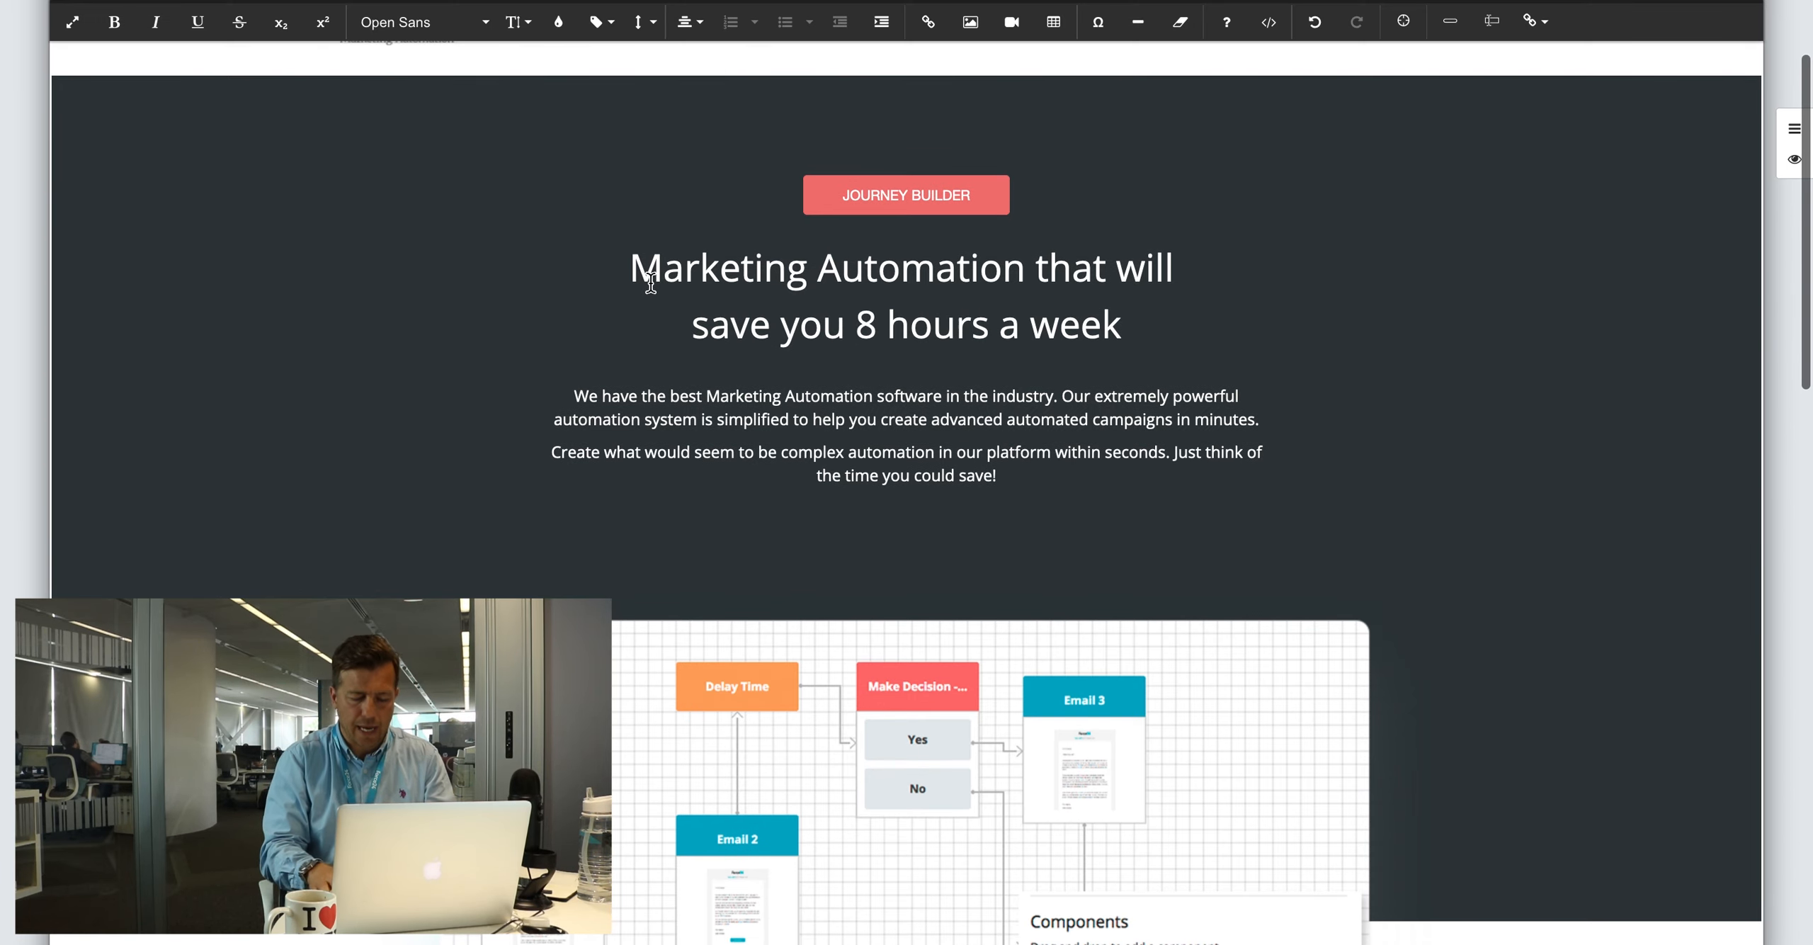
pyautogui.press('Left')
pyautogui.write('Hello')
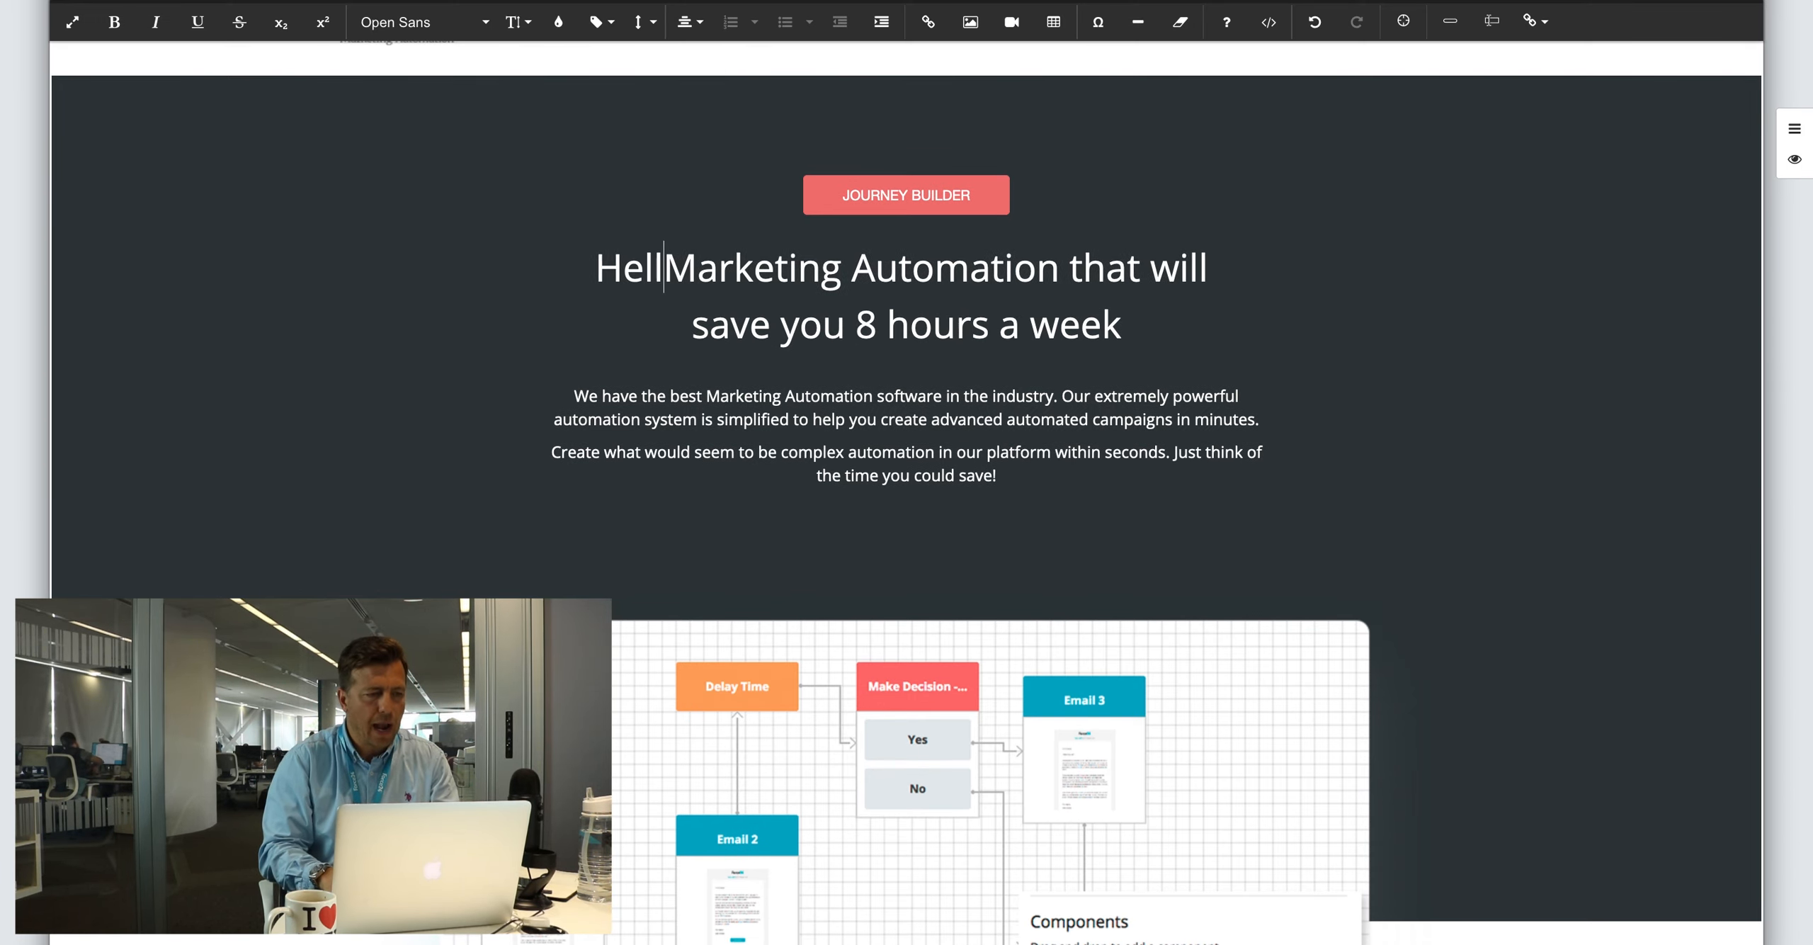
# Step: Insert the FirstName merge field with no default, spaced before 'Marketing'
pyautogui.click(1541, 25)
pyautogui.scroll(-8, 1593, 187)
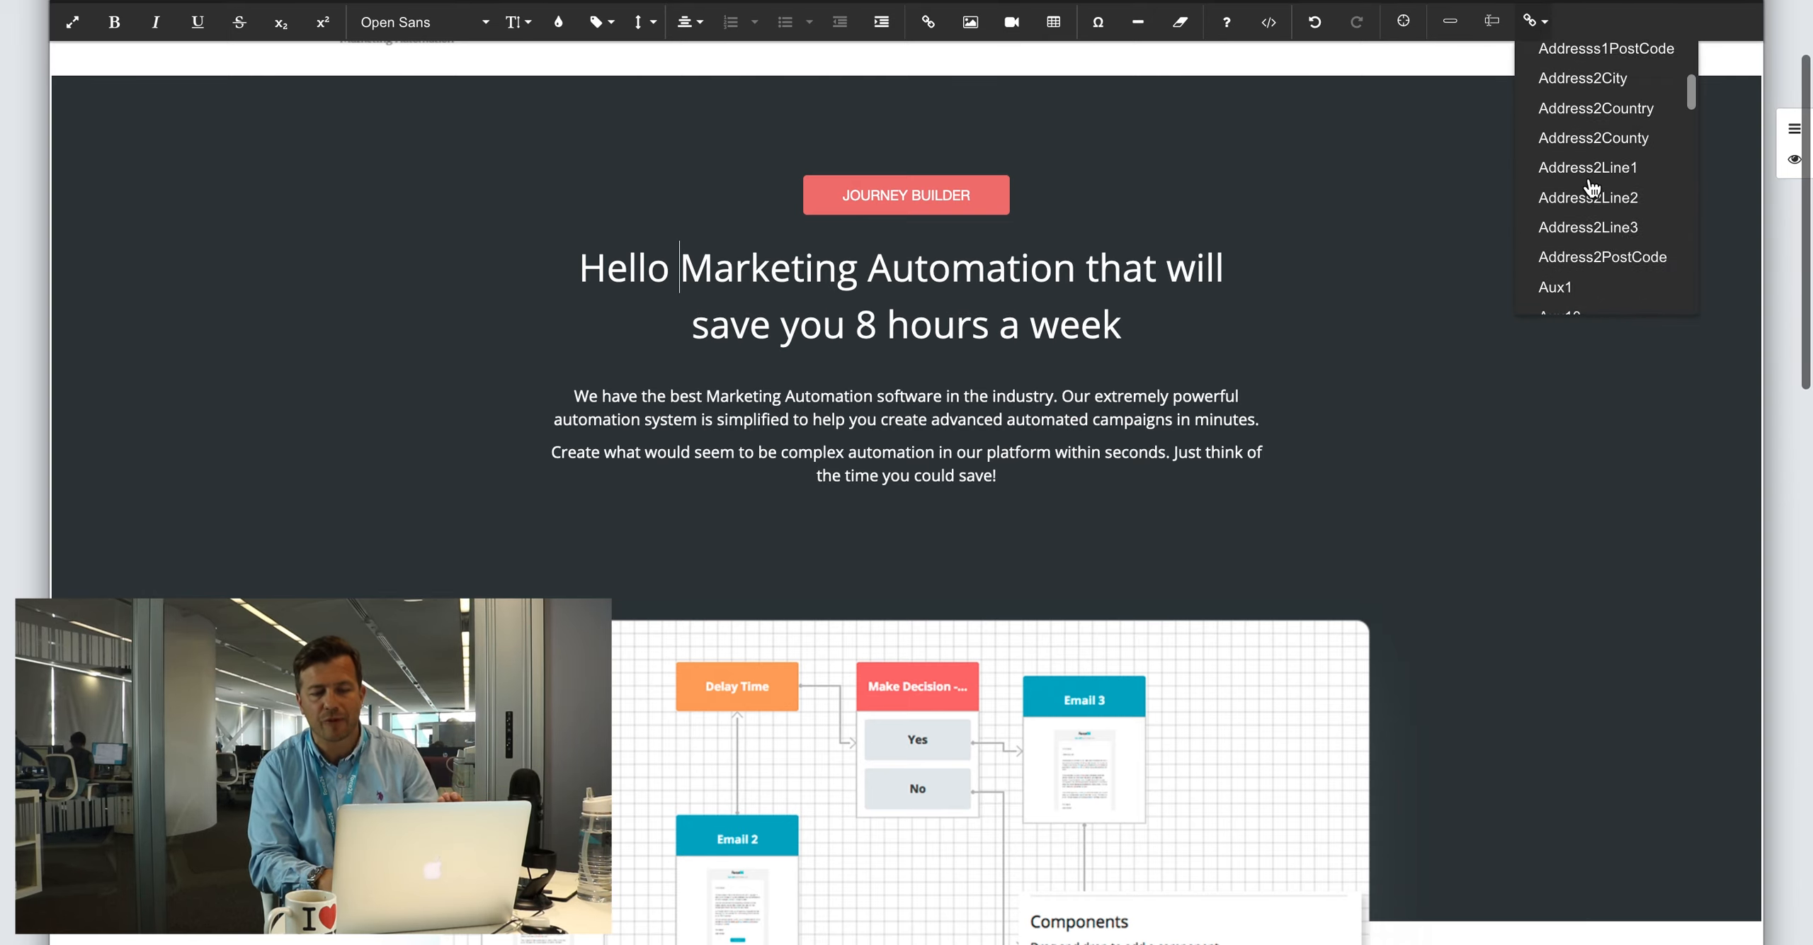
pyautogui.scroll(-5, 1593, 187)
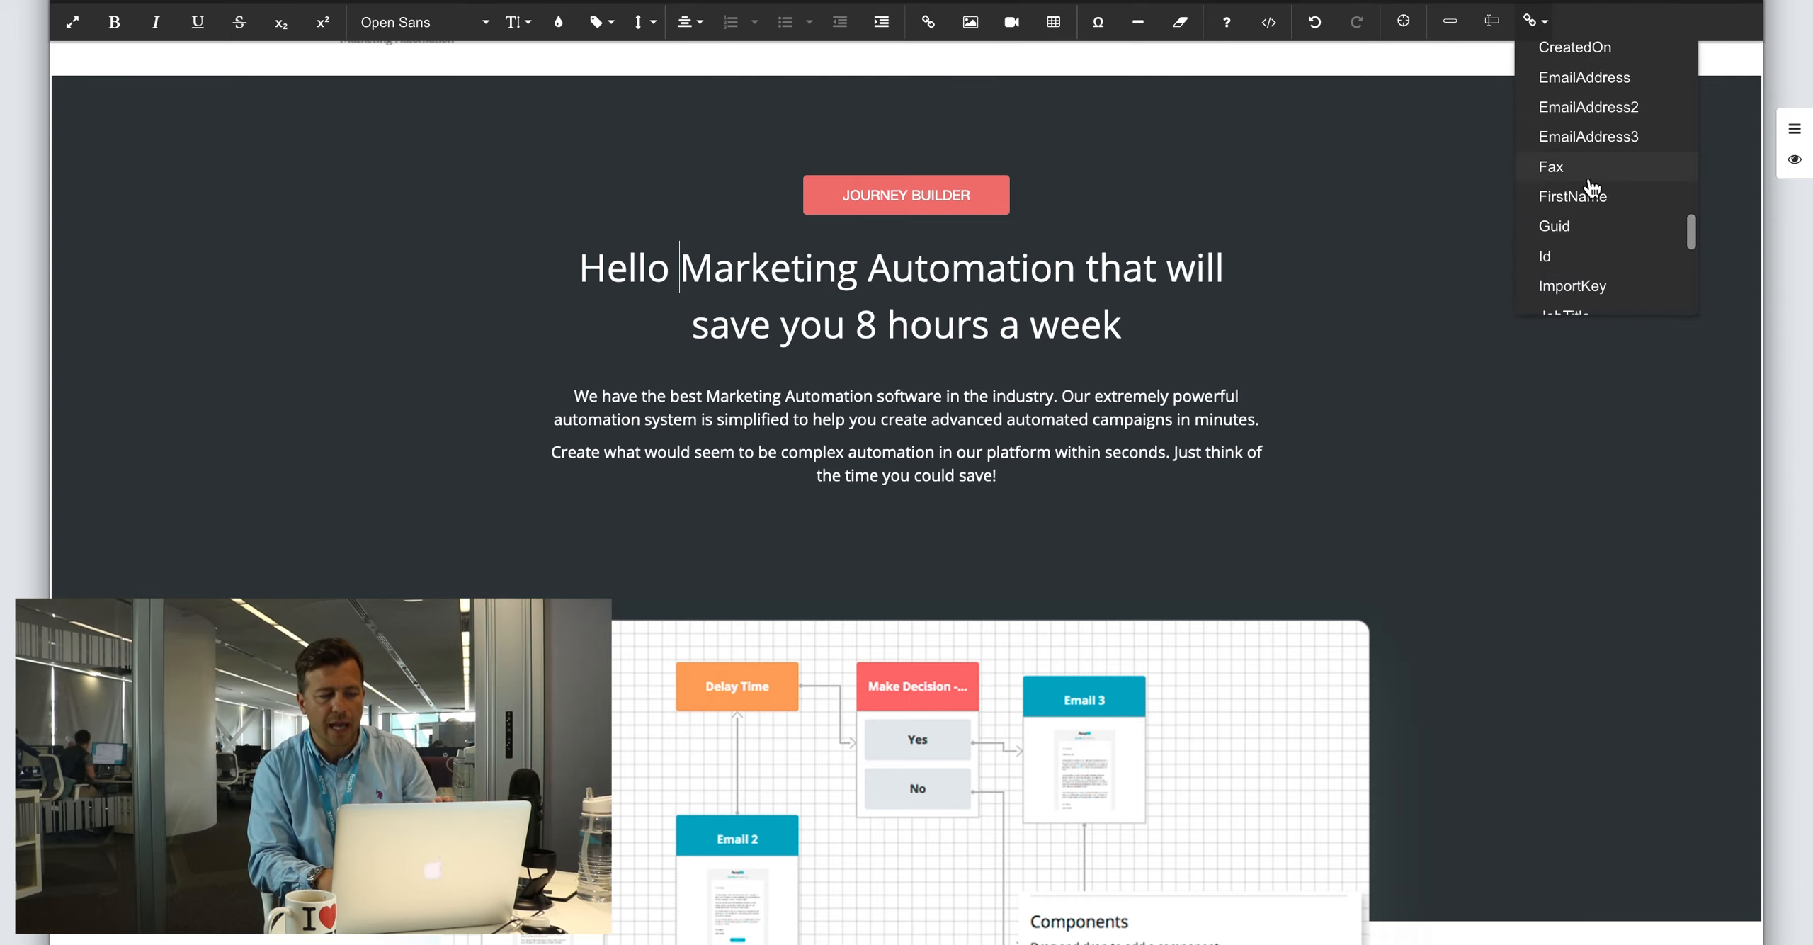
pyautogui.click(1573, 172)
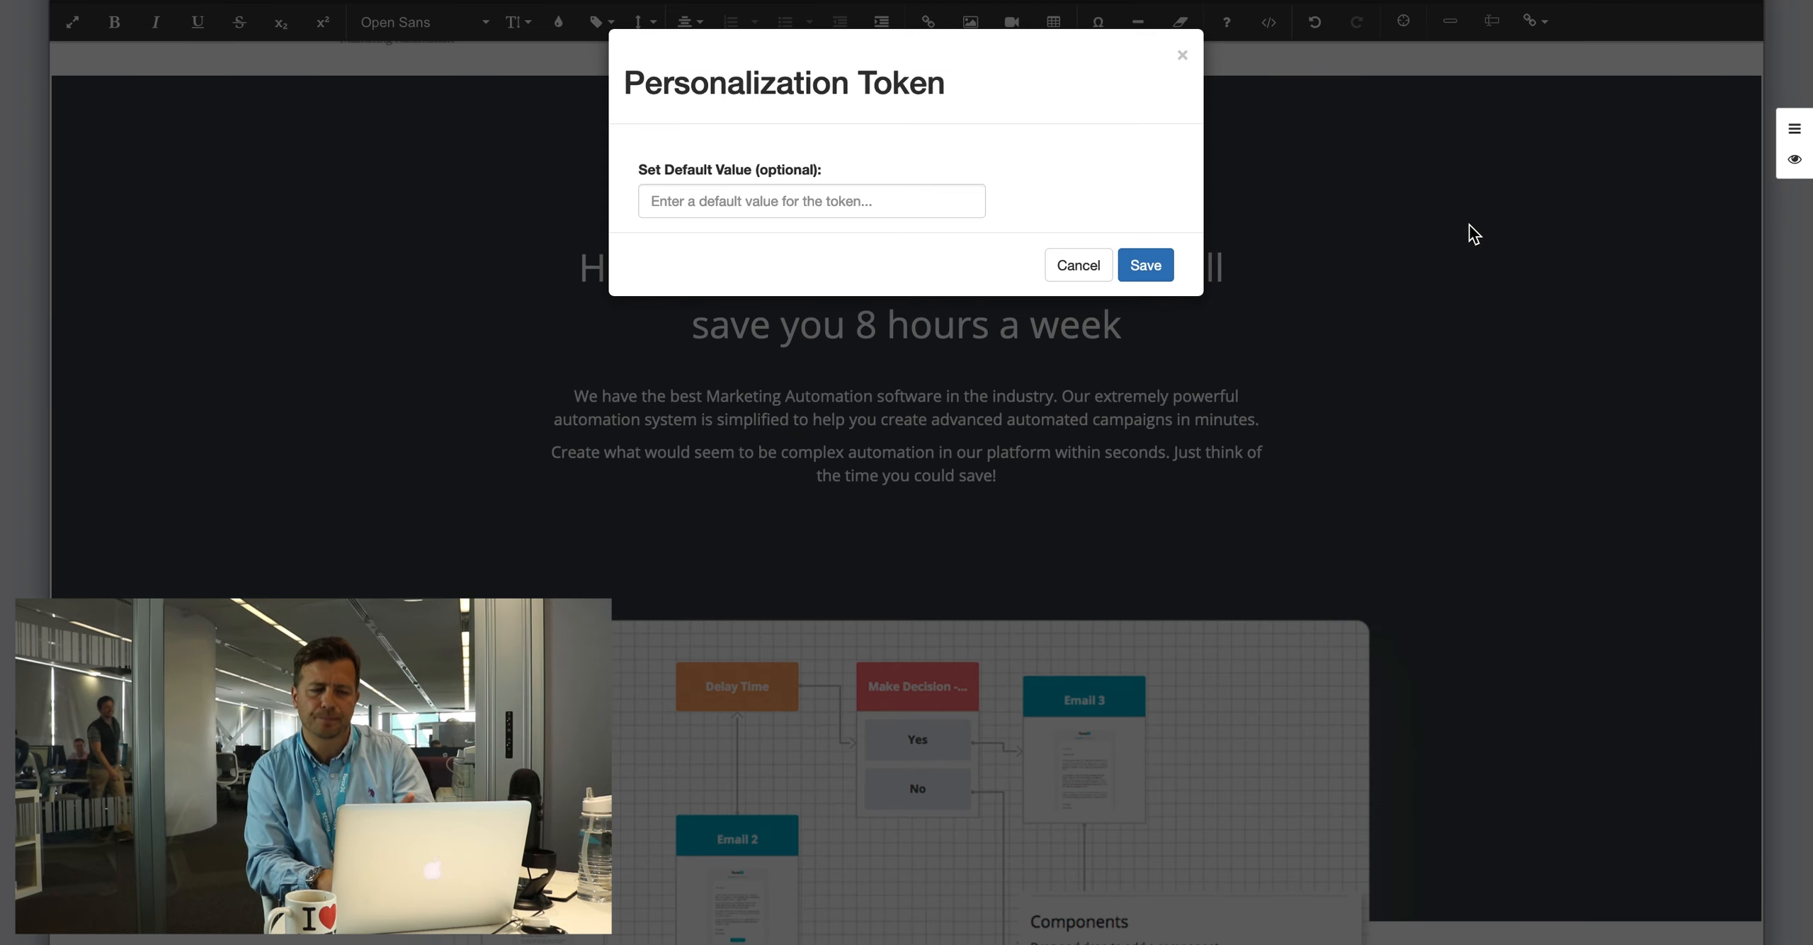
pyautogui.click(1155, 273)
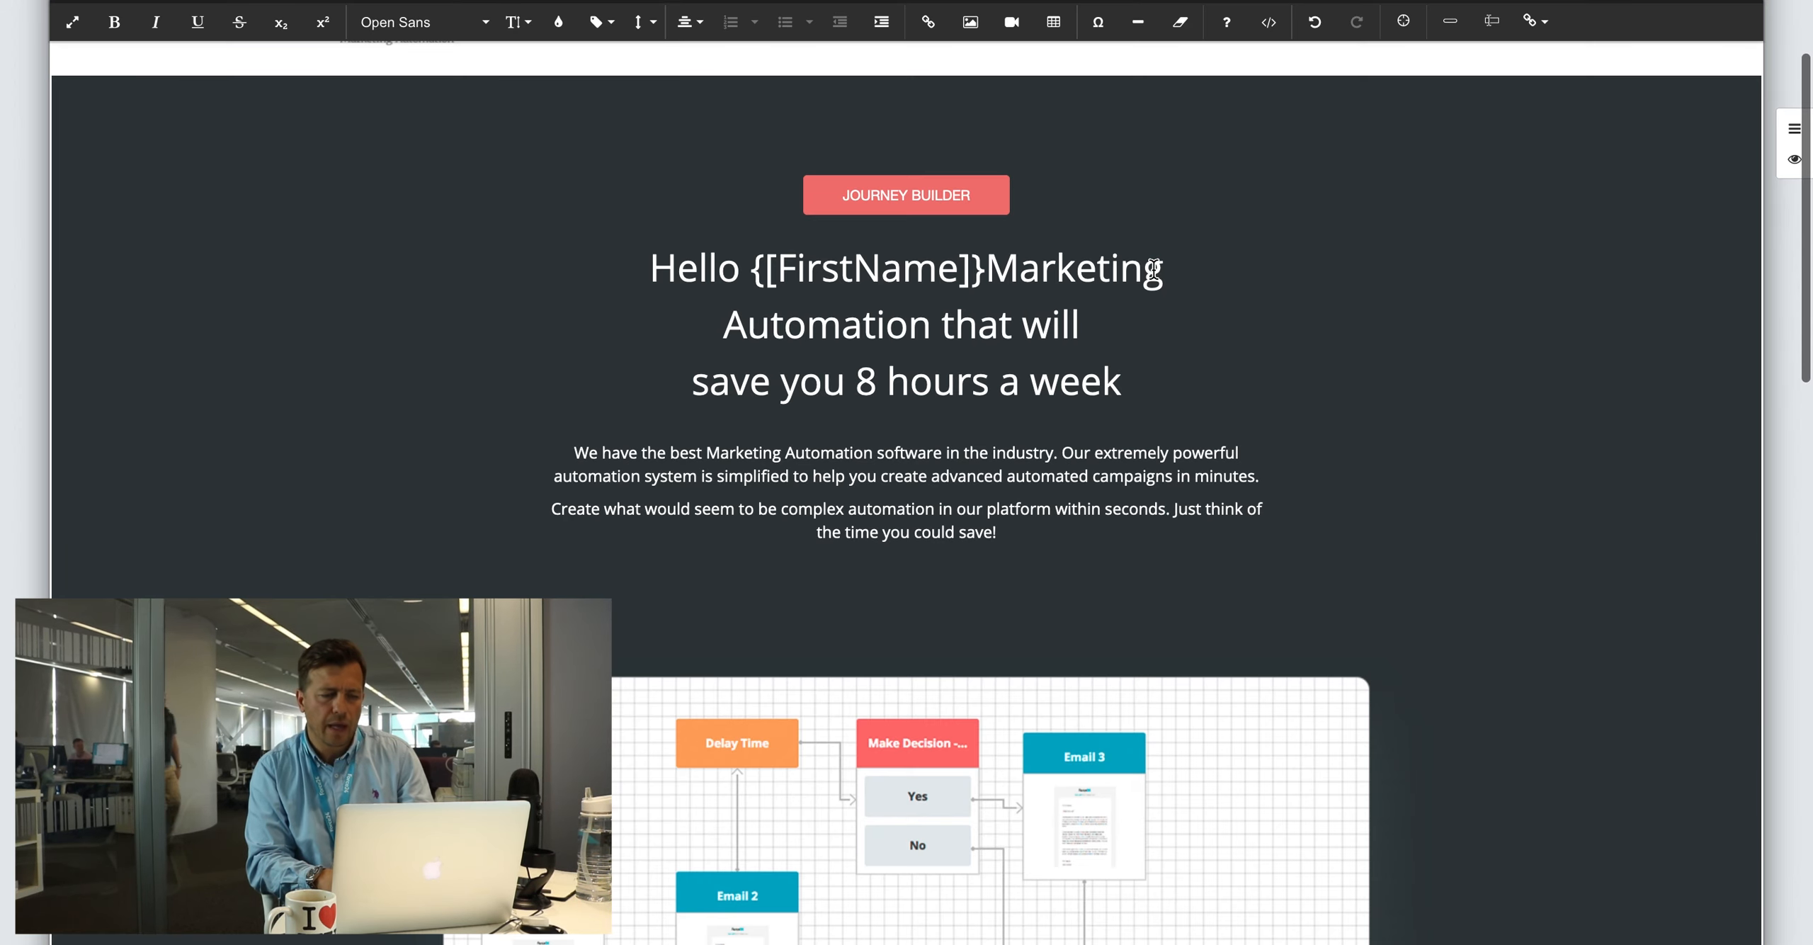
pyautogui.click(986, 269)
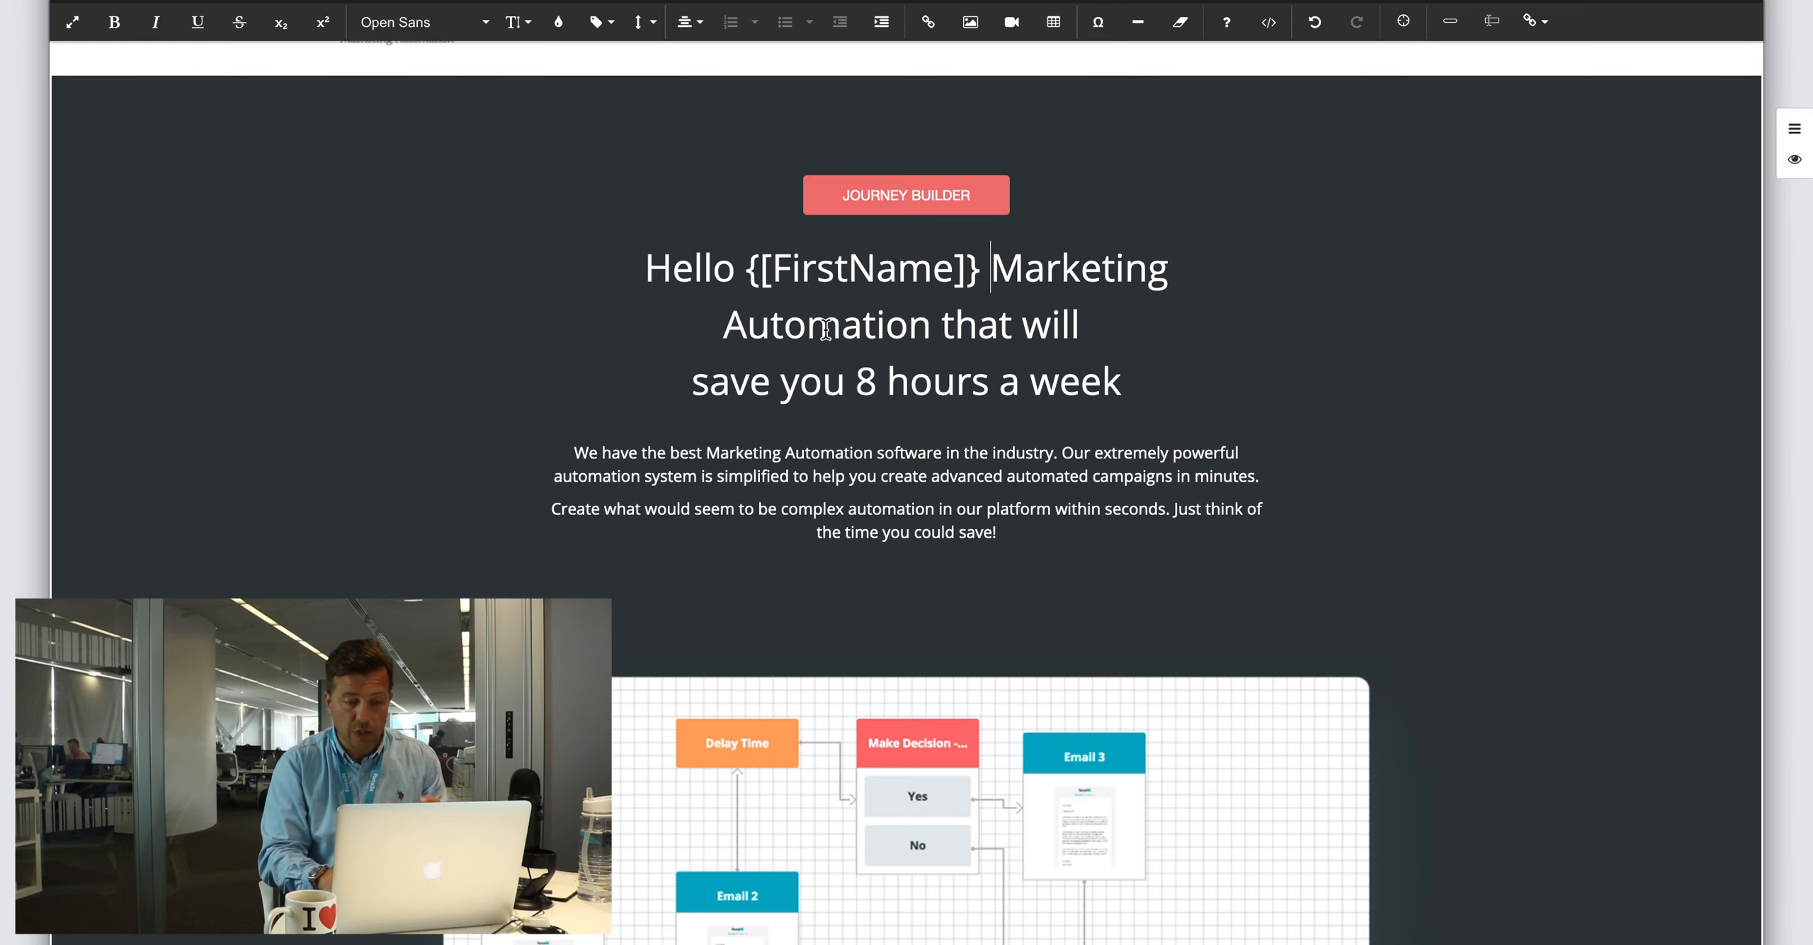
pyautogui.scroll(-2, 844, 310)
pyautogui.scroll(5, 845, 311)
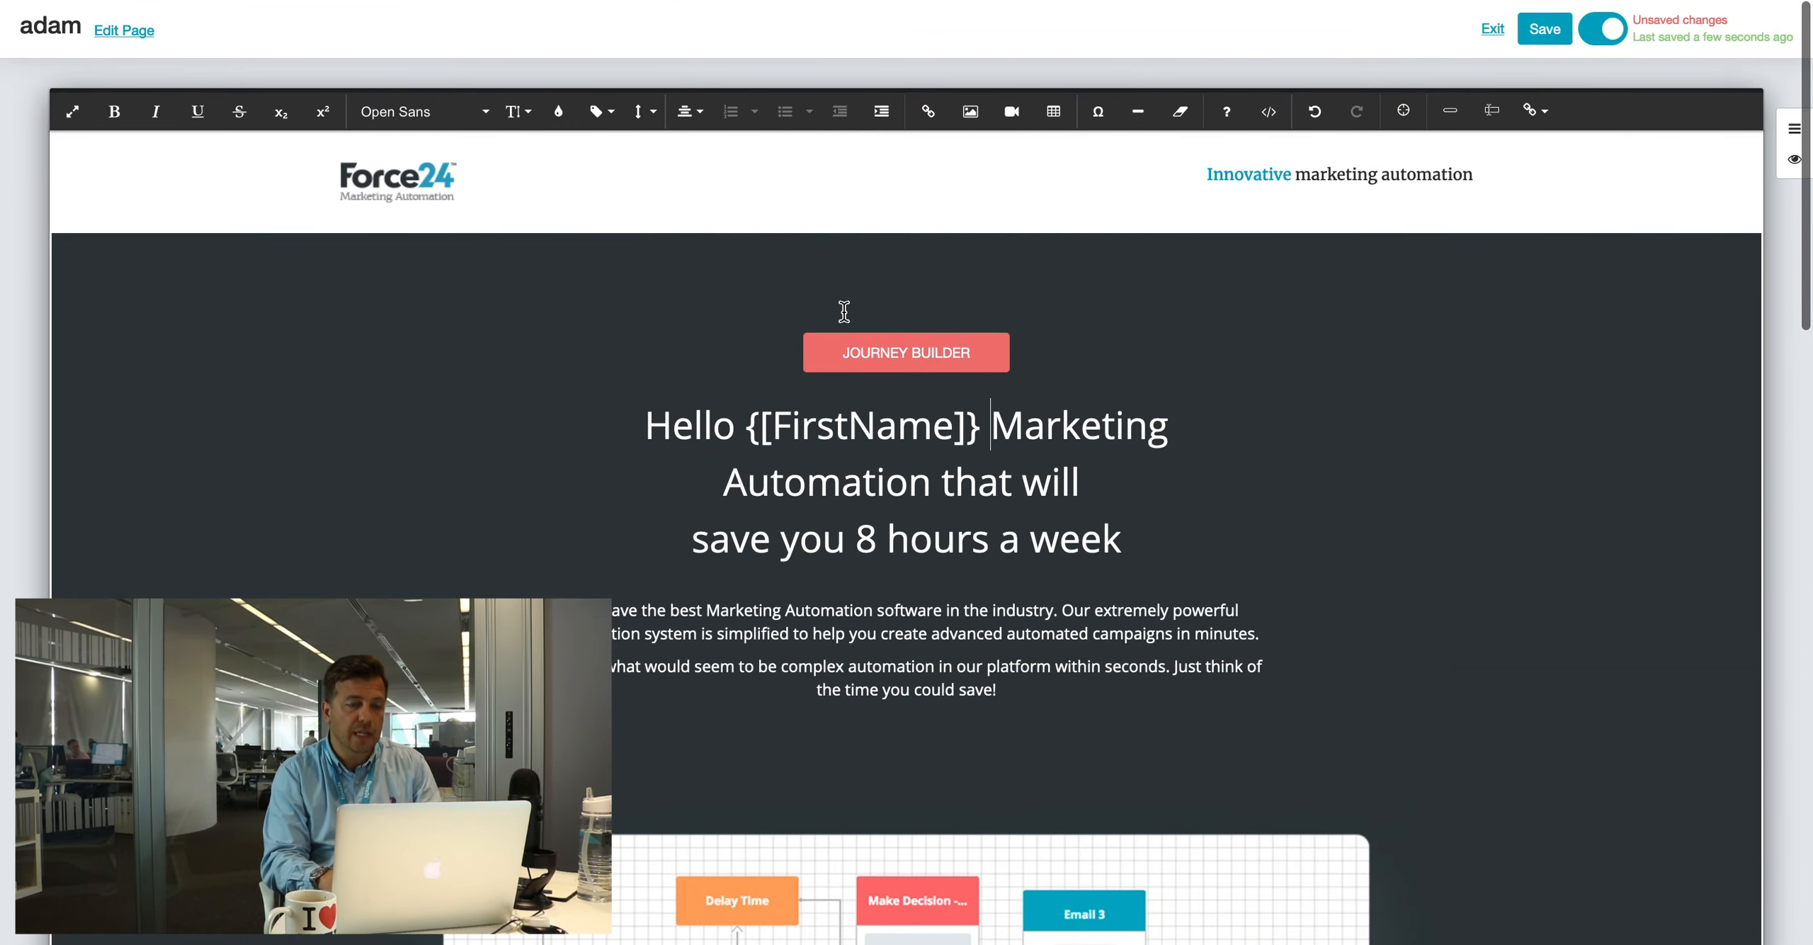
pyautogui.scroll(-5, 845, 310)
pyautogui.scroll(3, 844, 310)
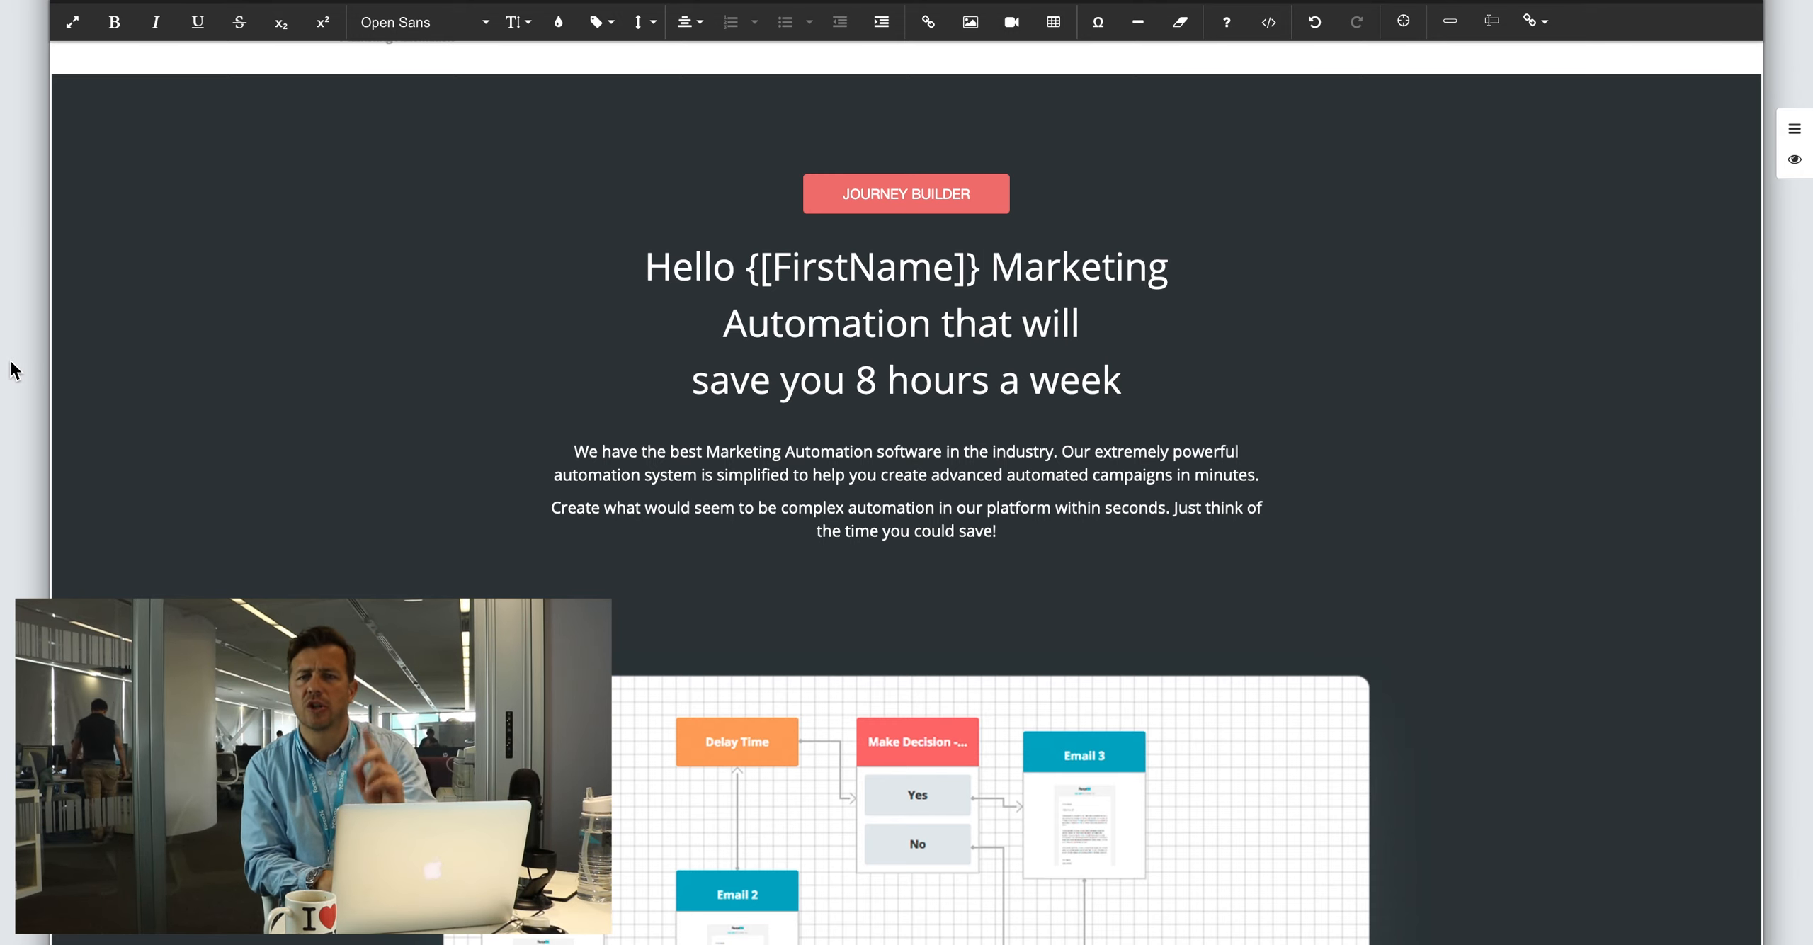
pyautogui.scroll(-6, 12, 368)
pyautogui.scroll(-3, 13, 369)
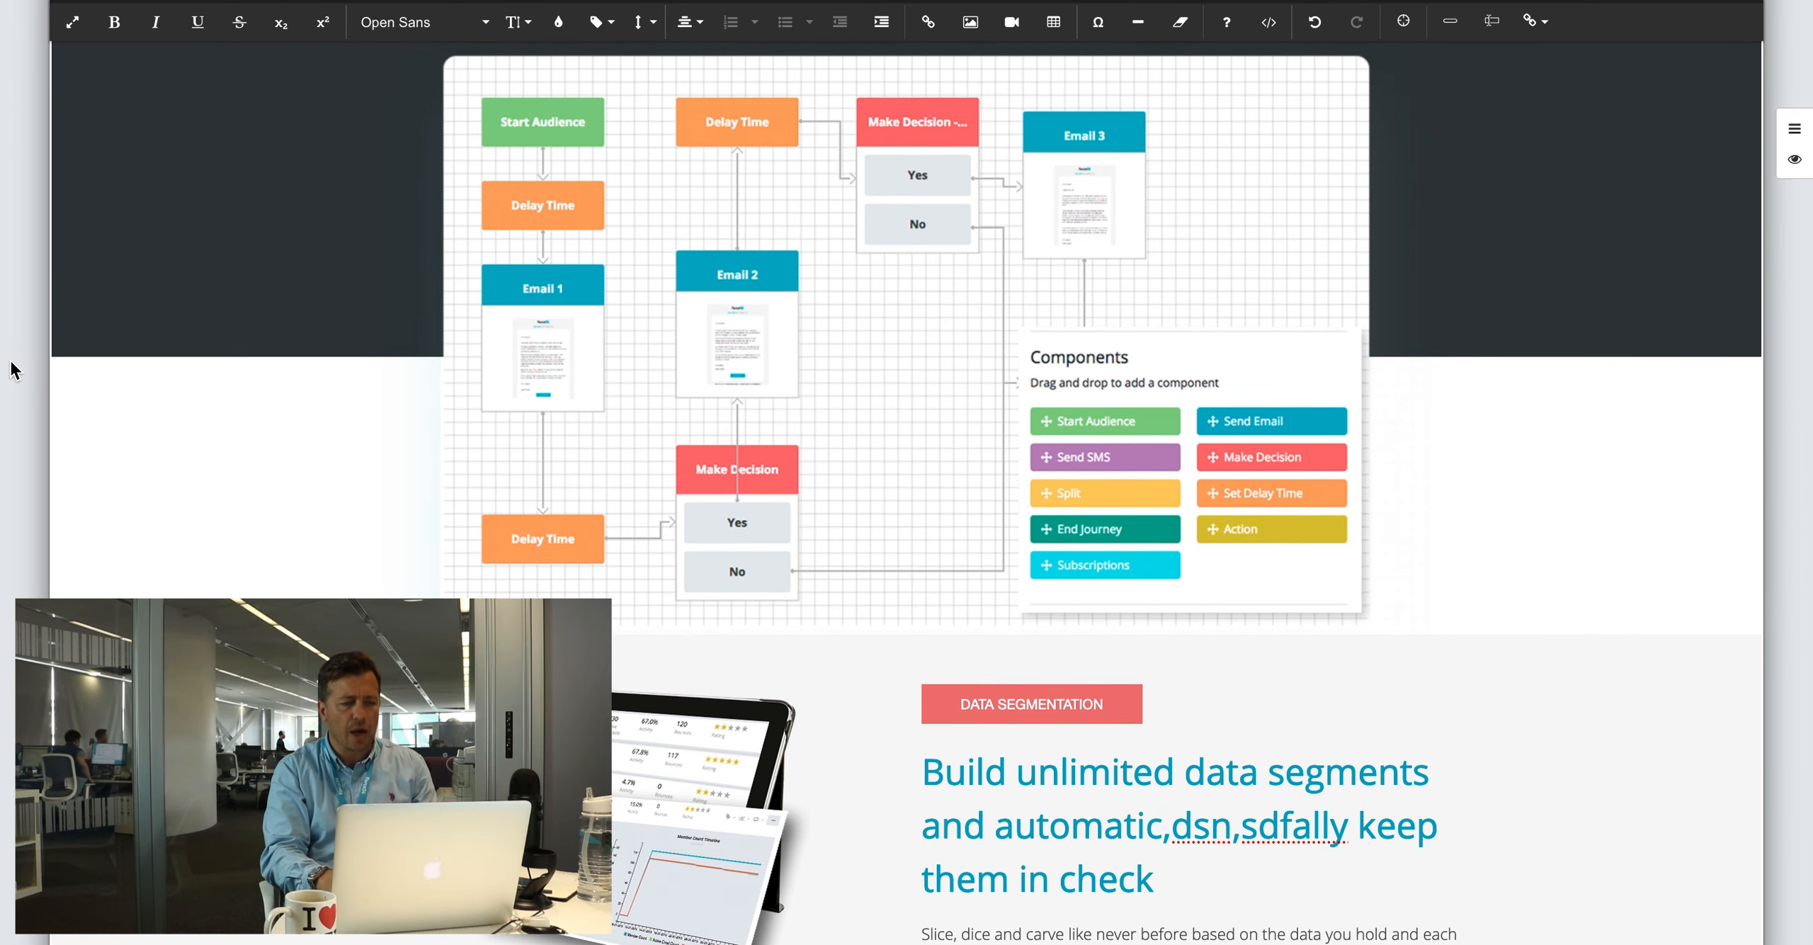
pyautogui.scroll(-6, 8, 364)
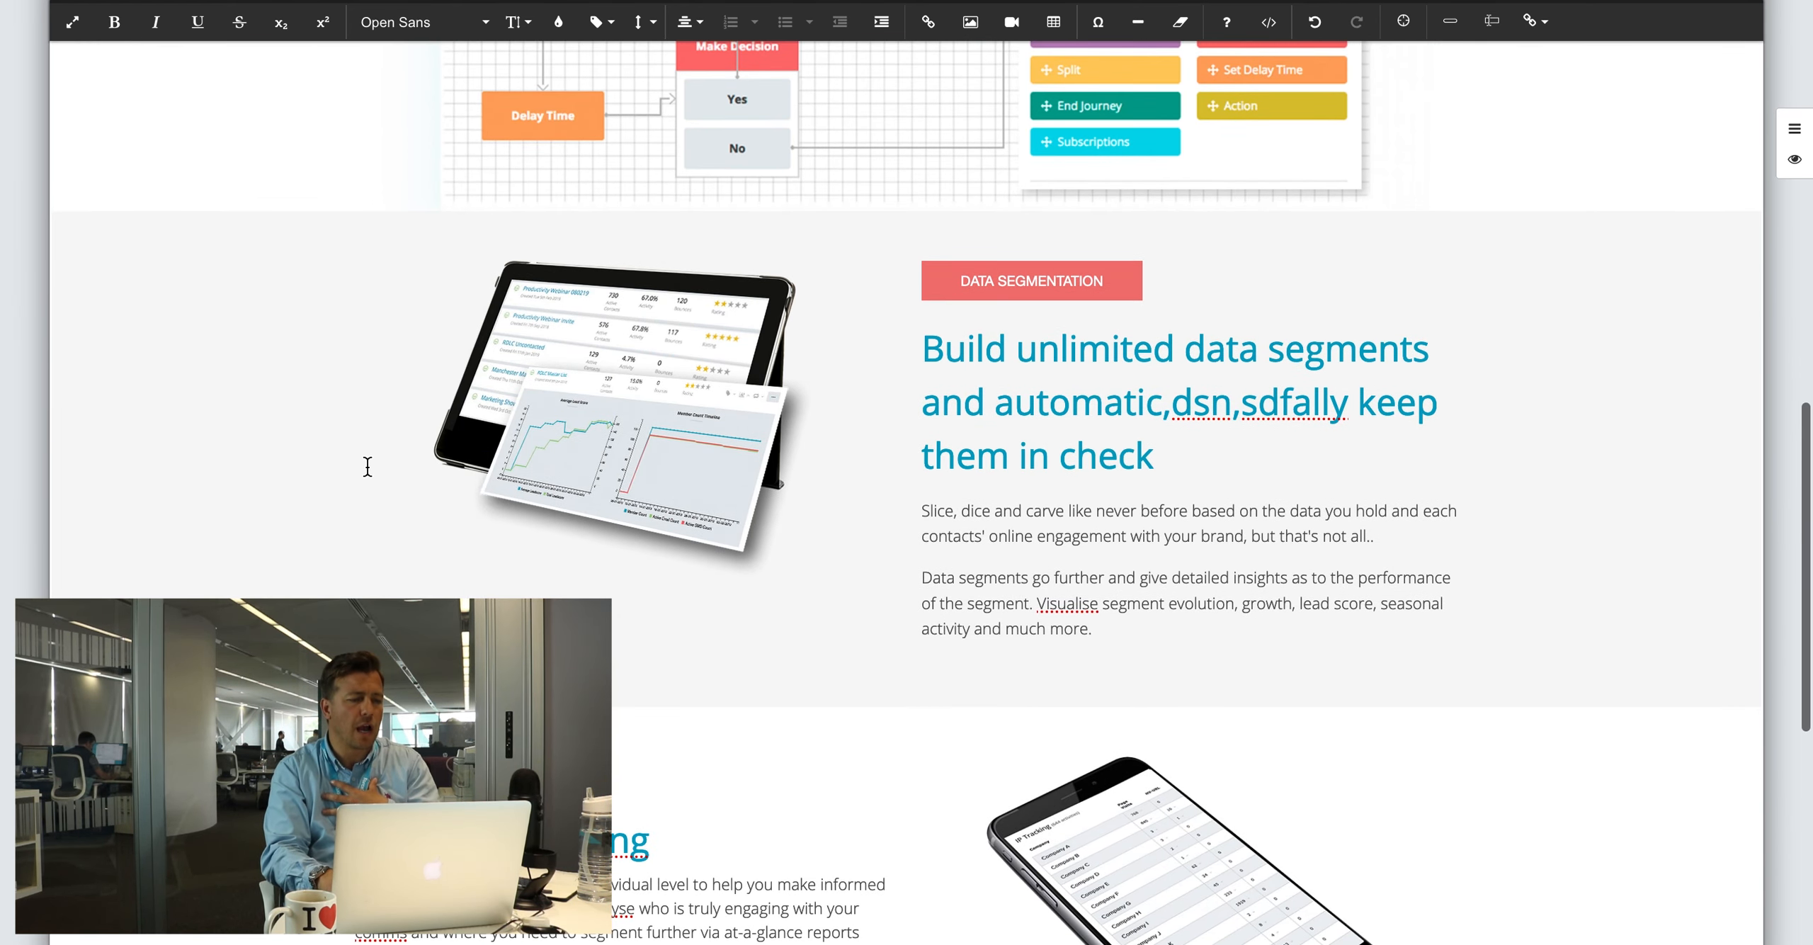
pyautogui.scroll(15, 376, 372)
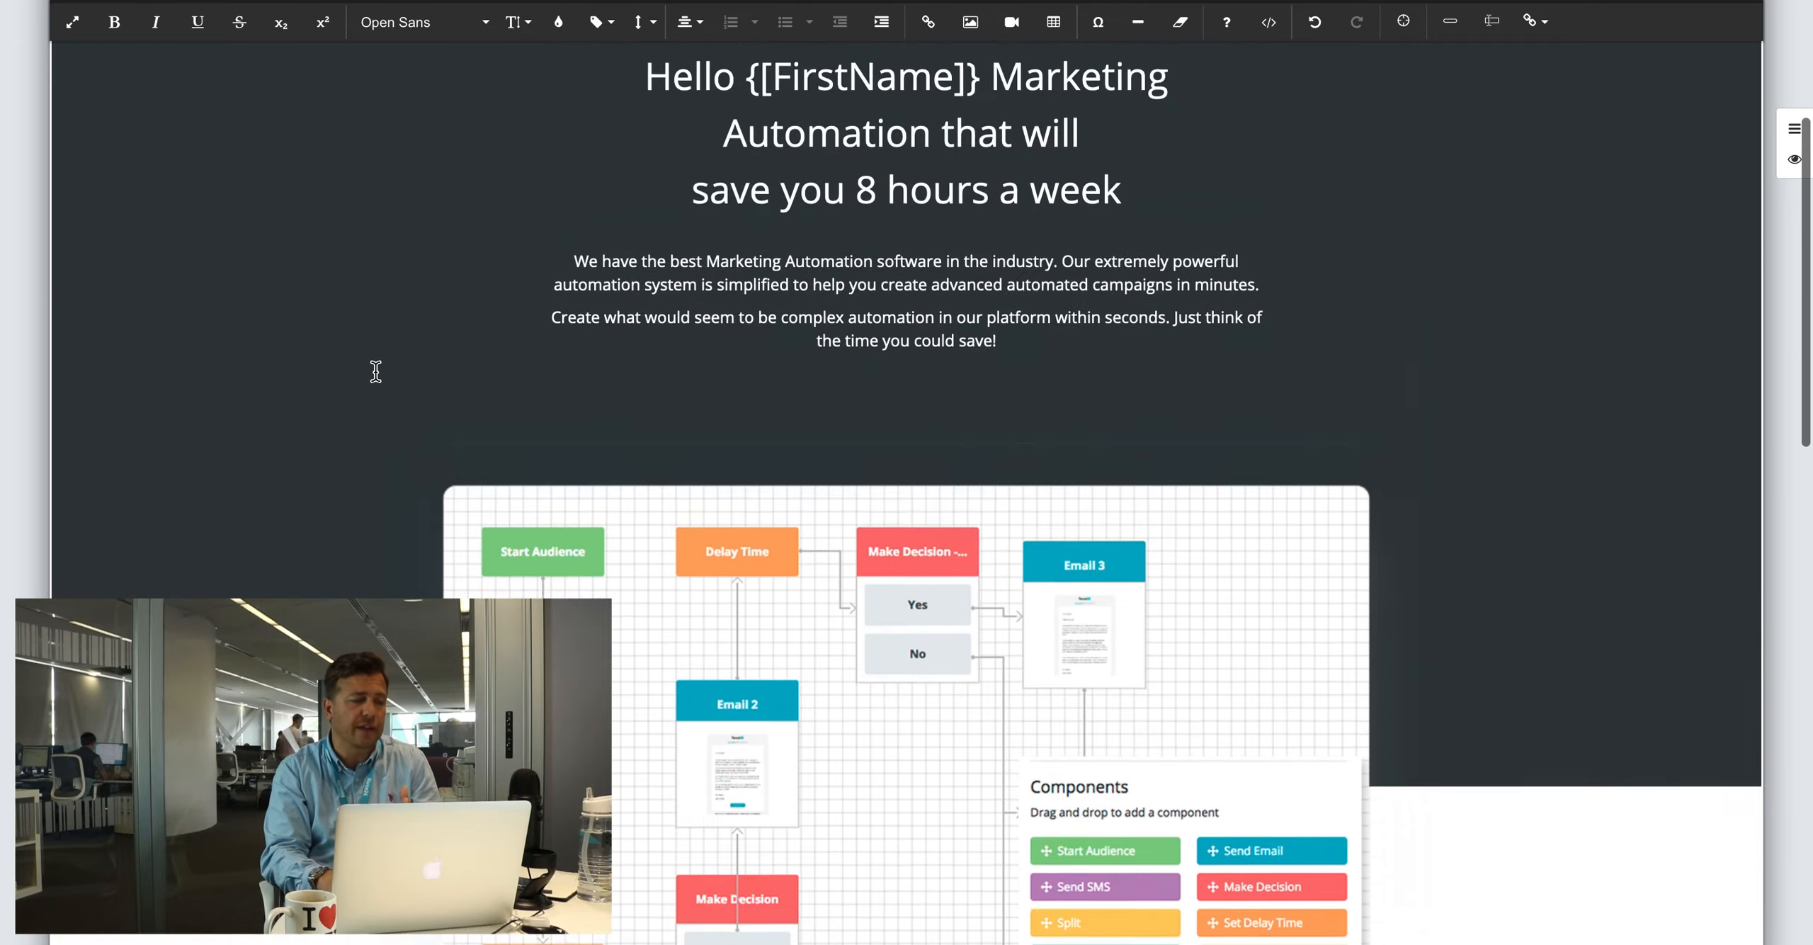
pyautogui.scroll(-1, 376, 372)
pyautogui.scroll(-13, 347, 473)
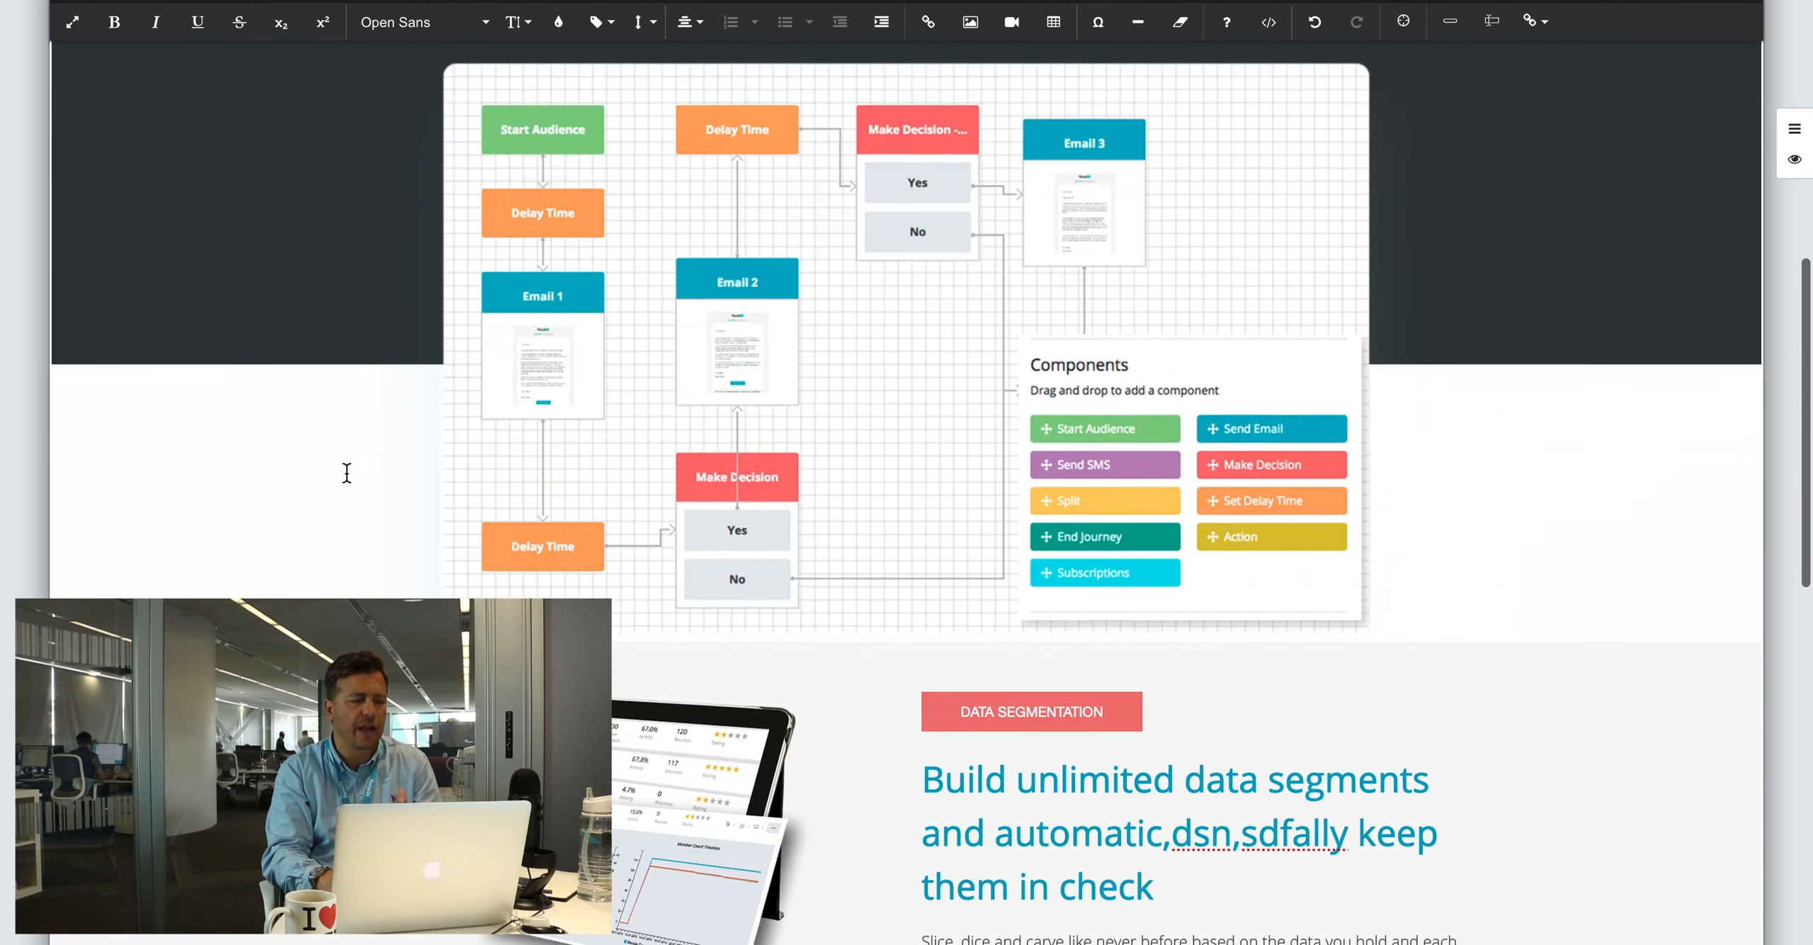
pyautogui.scroll(2, 346, 471)
pyautogui.scroll(-1, 29, 382)
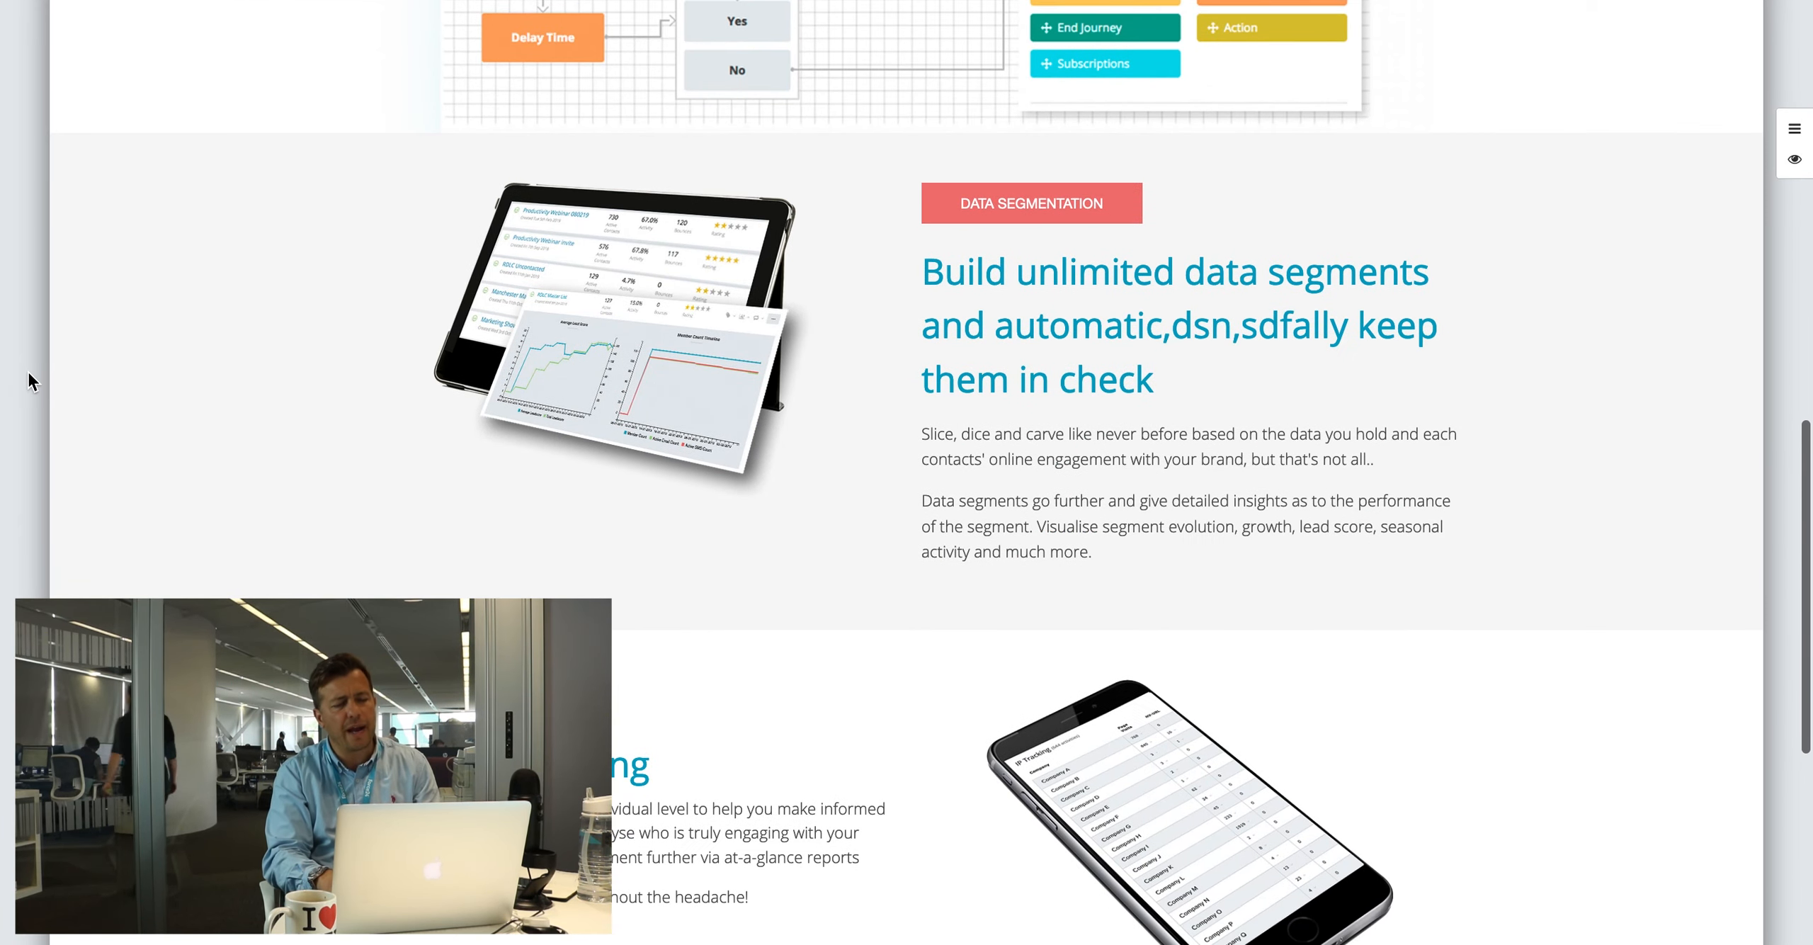
pyautogui.moveTo(971, 421)
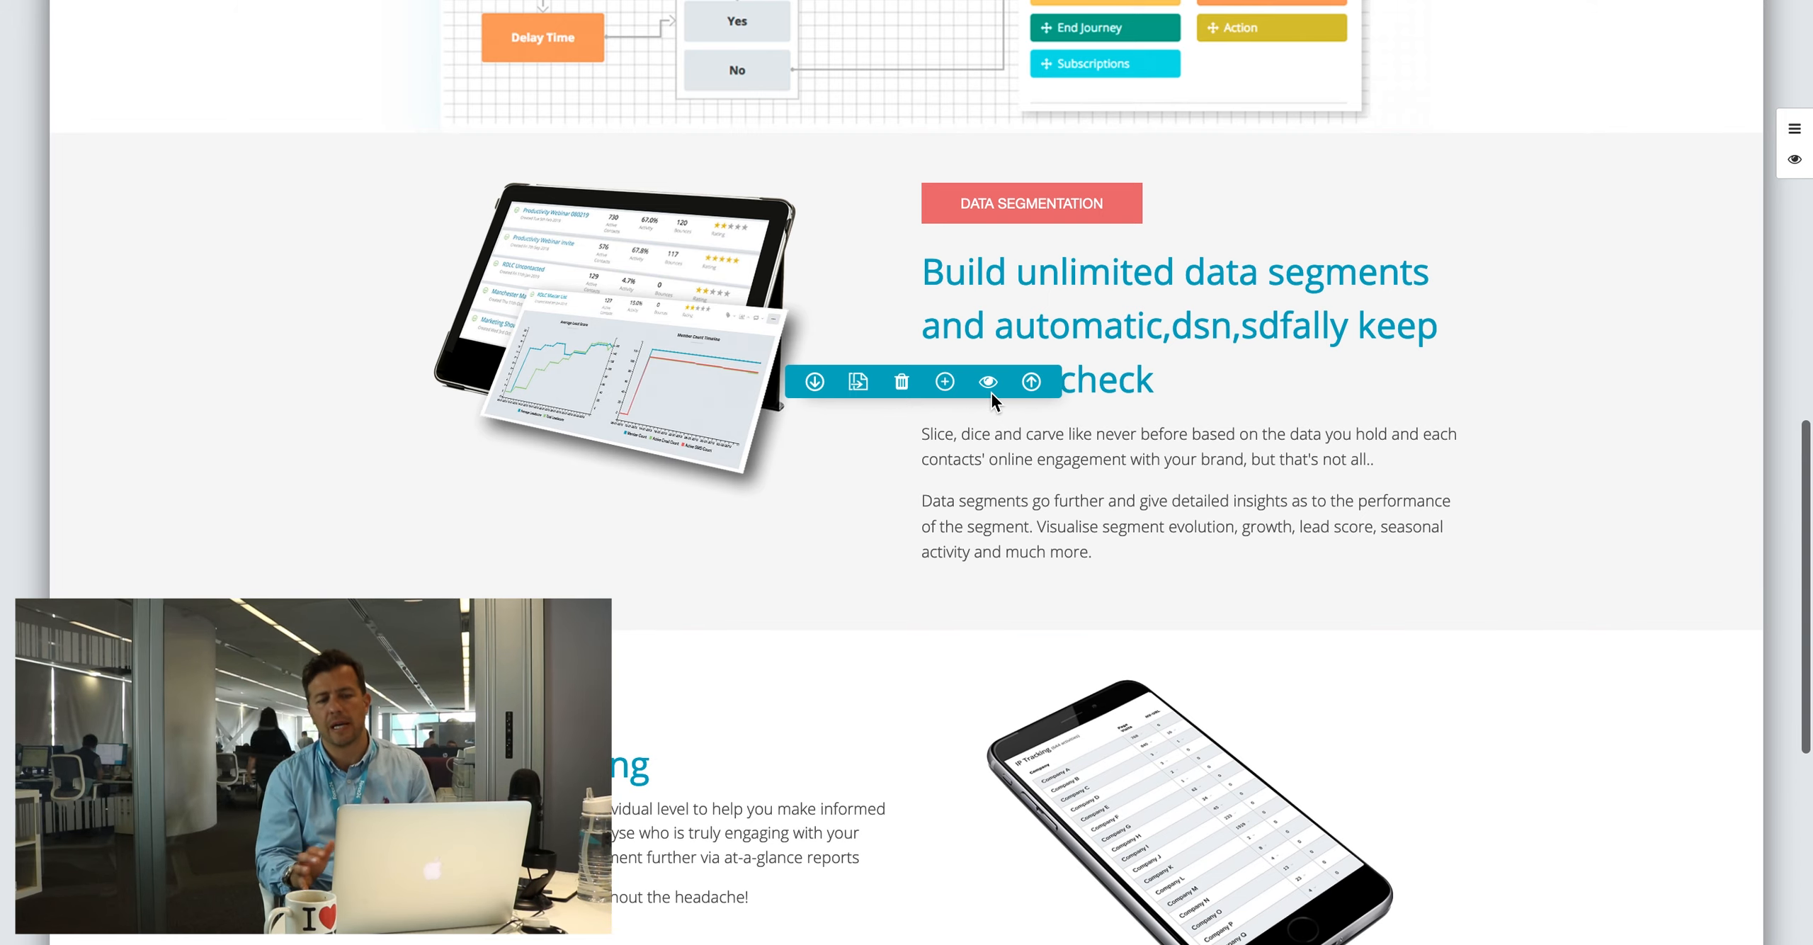
# Step: Duplicate the Data Segmentation block and show the first copy only to the contentblock 1 list
pyautogui.click(857, 381)
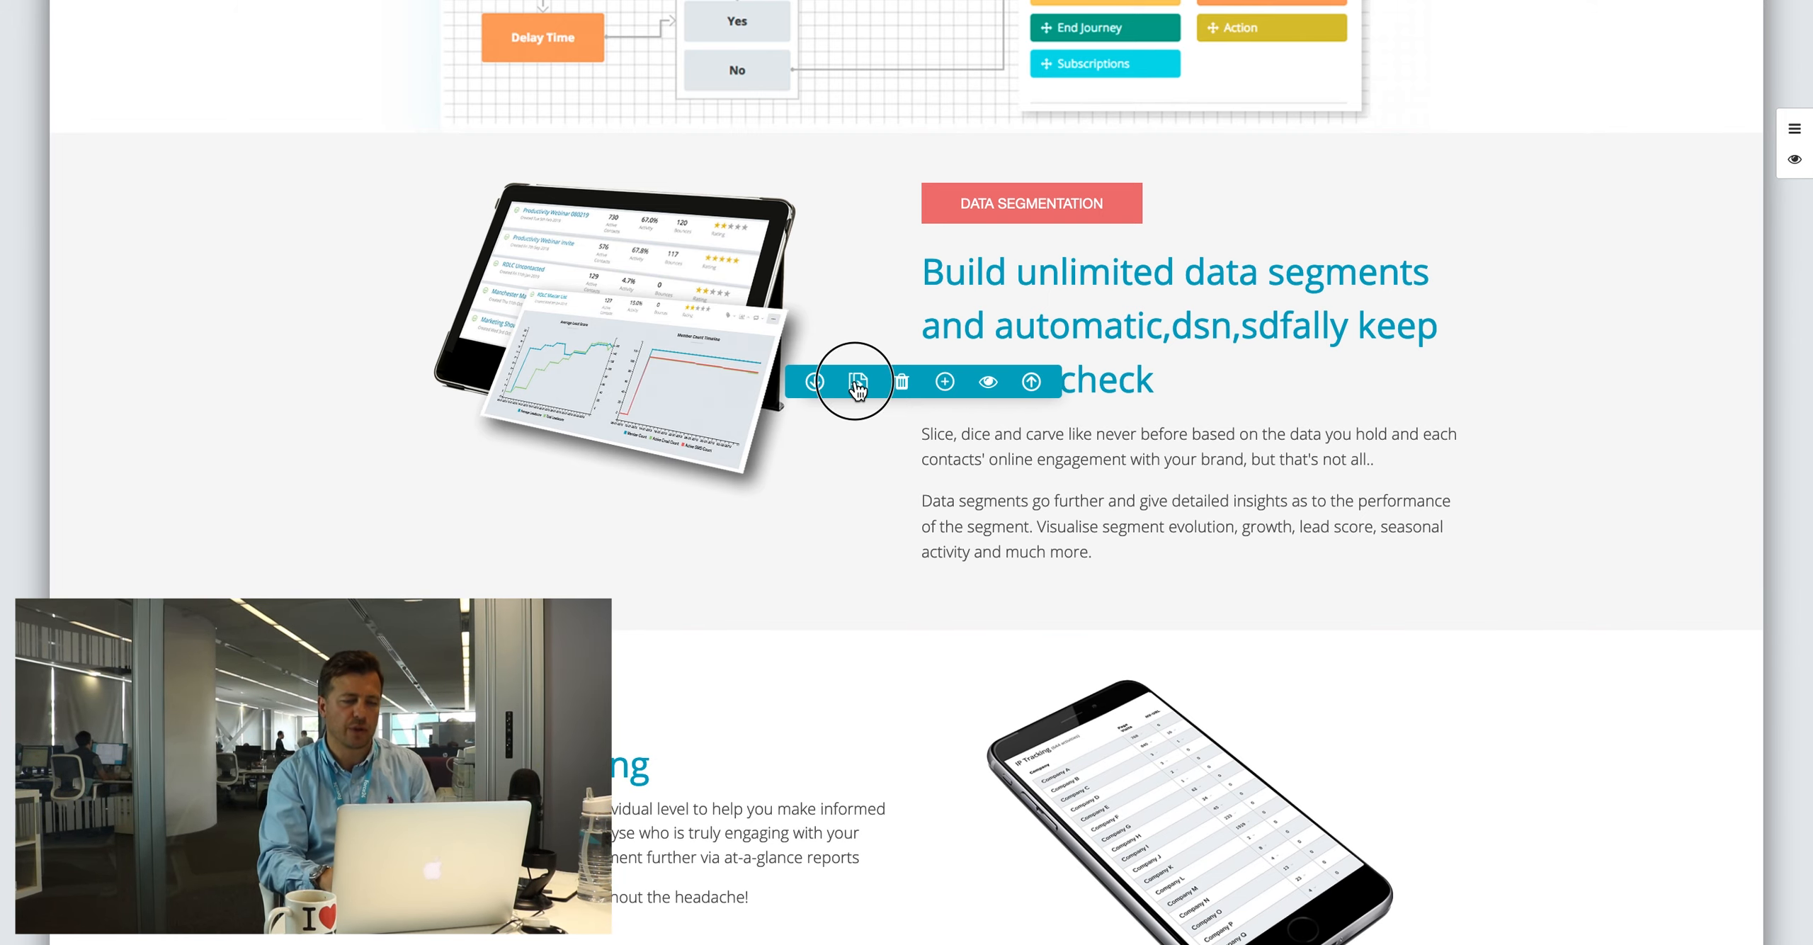
pyautogui.scroll(-5, 982, 538)
pyautogui.scroll(4, 982, 539)
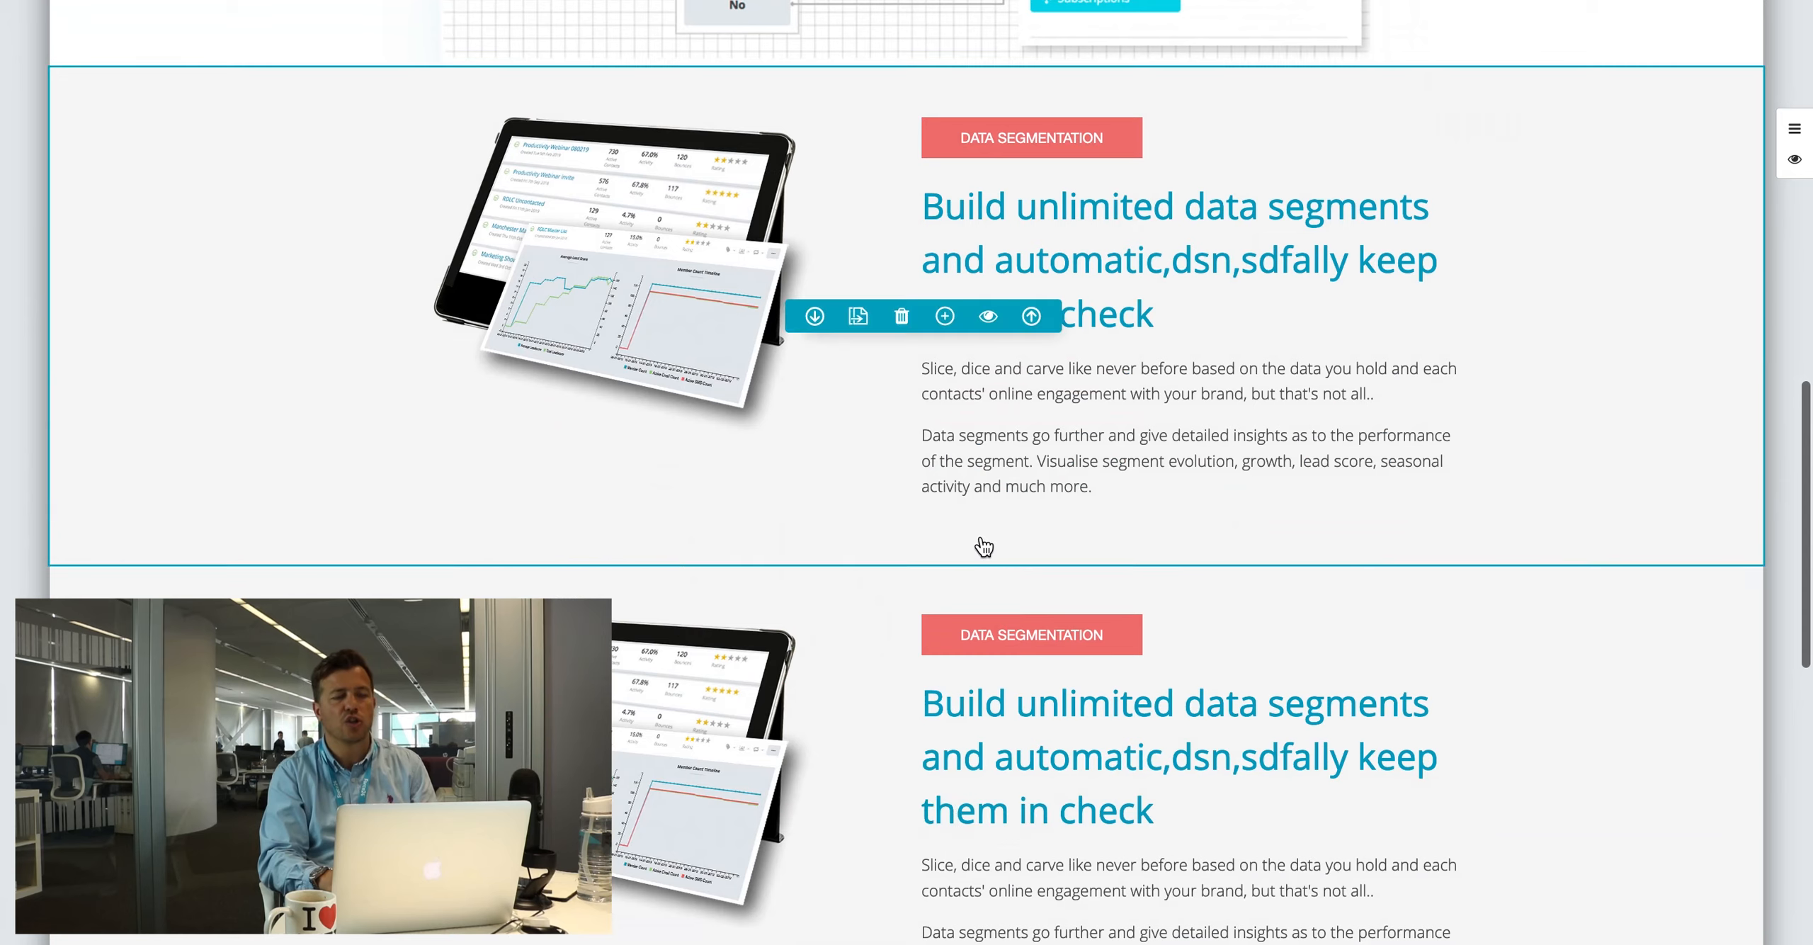
pyautogui.click(991, 319)
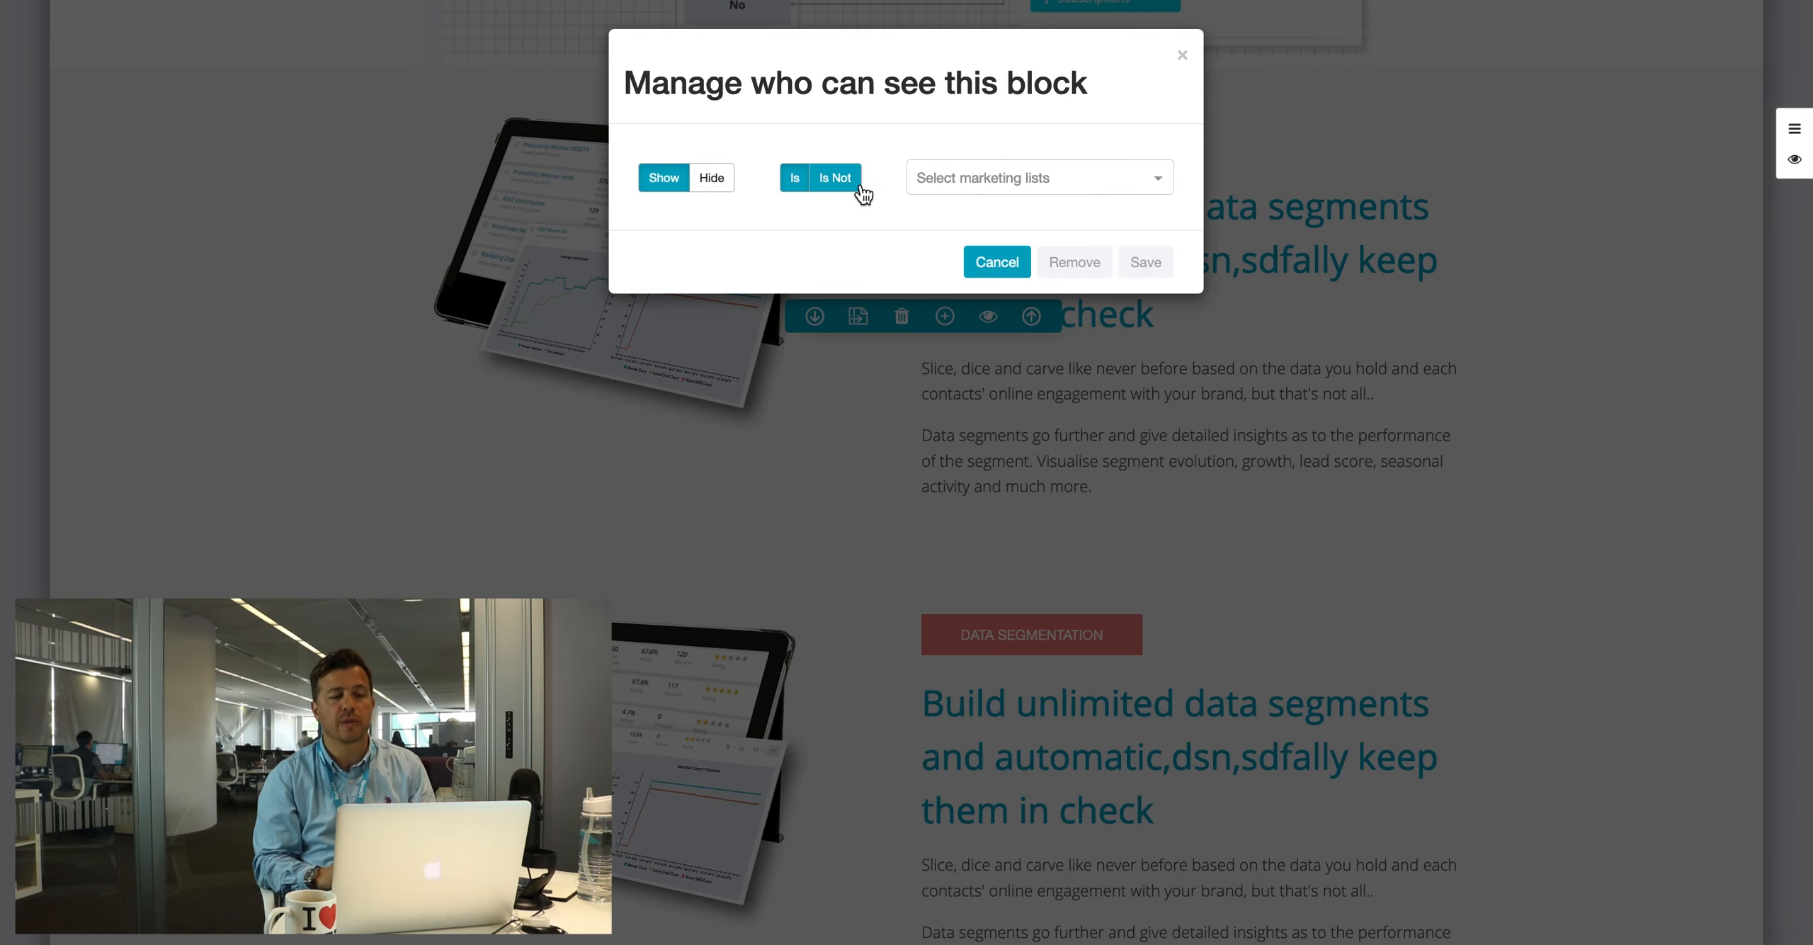
pyautogui.click(974, 180)
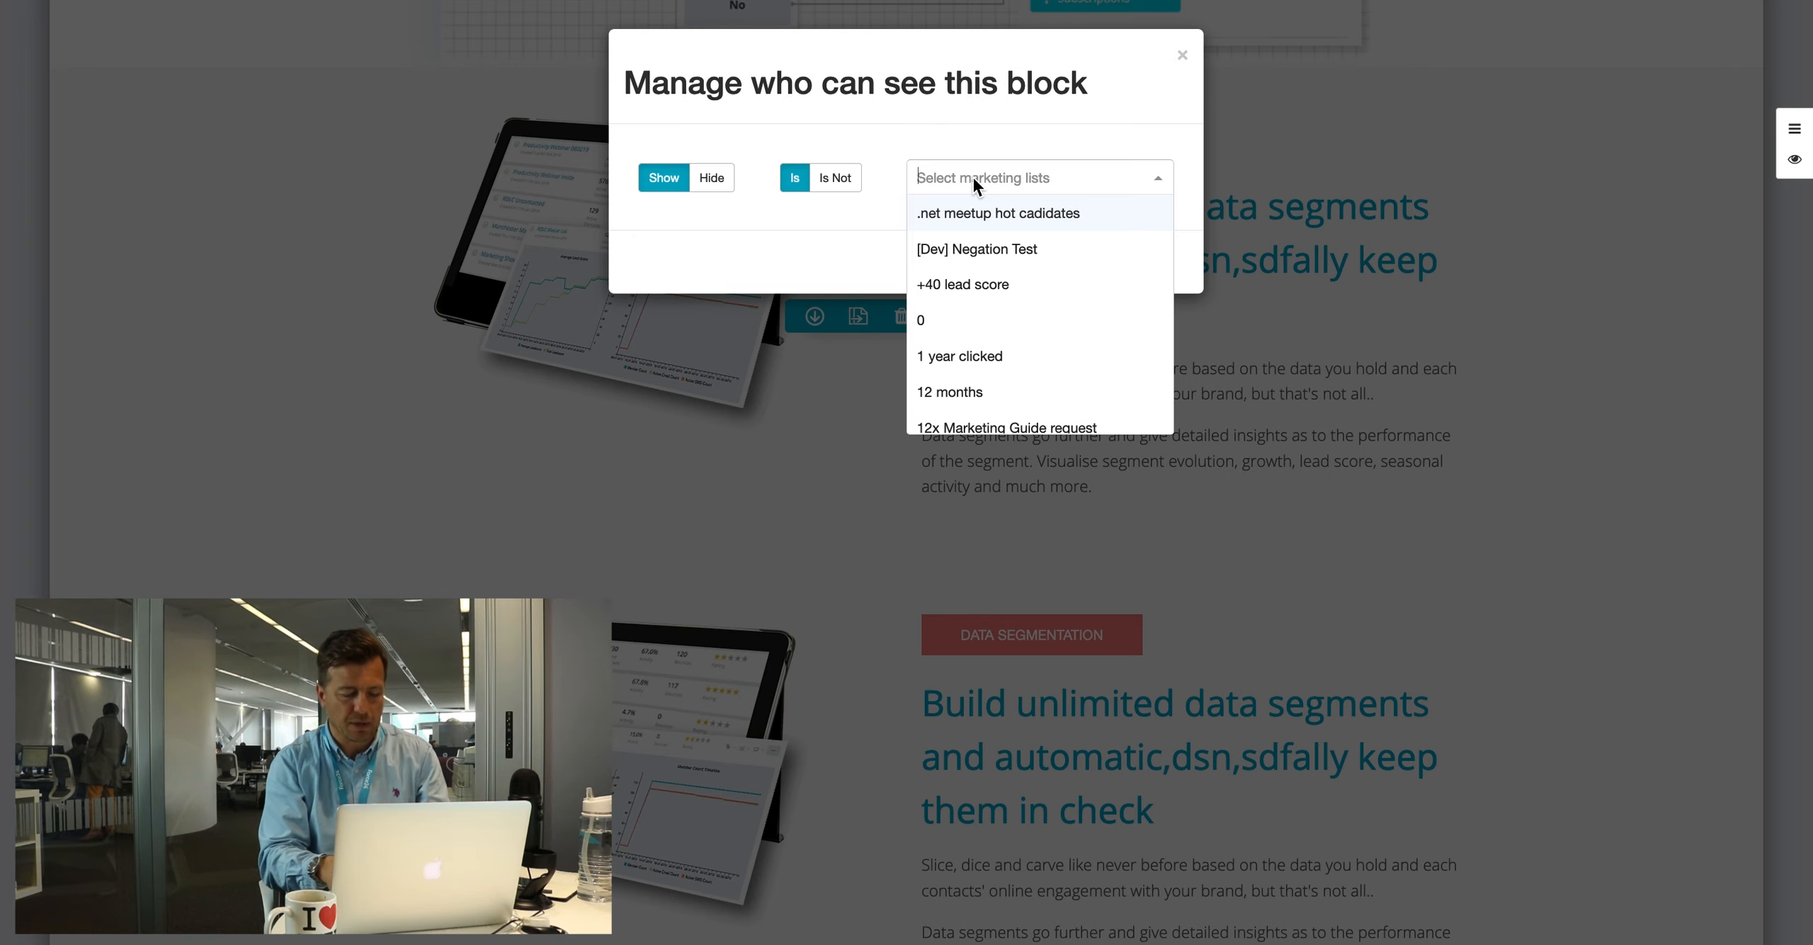
pyautogui.write('conten')
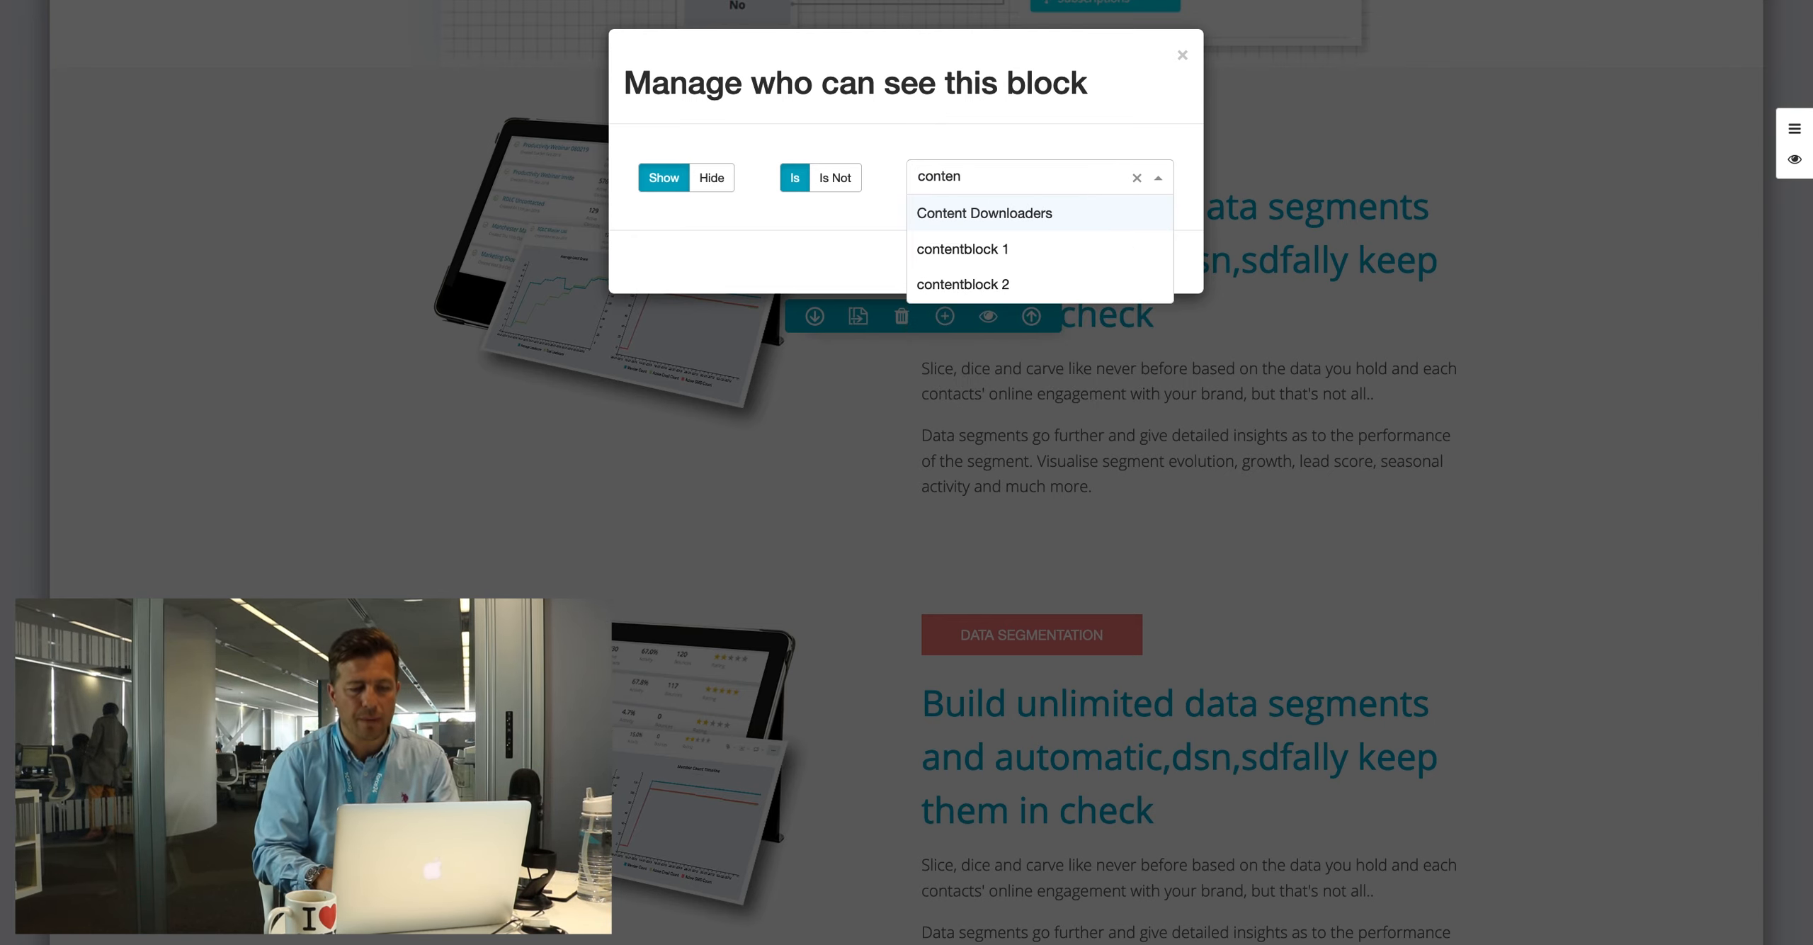
pyautogui.click(1002, 249)
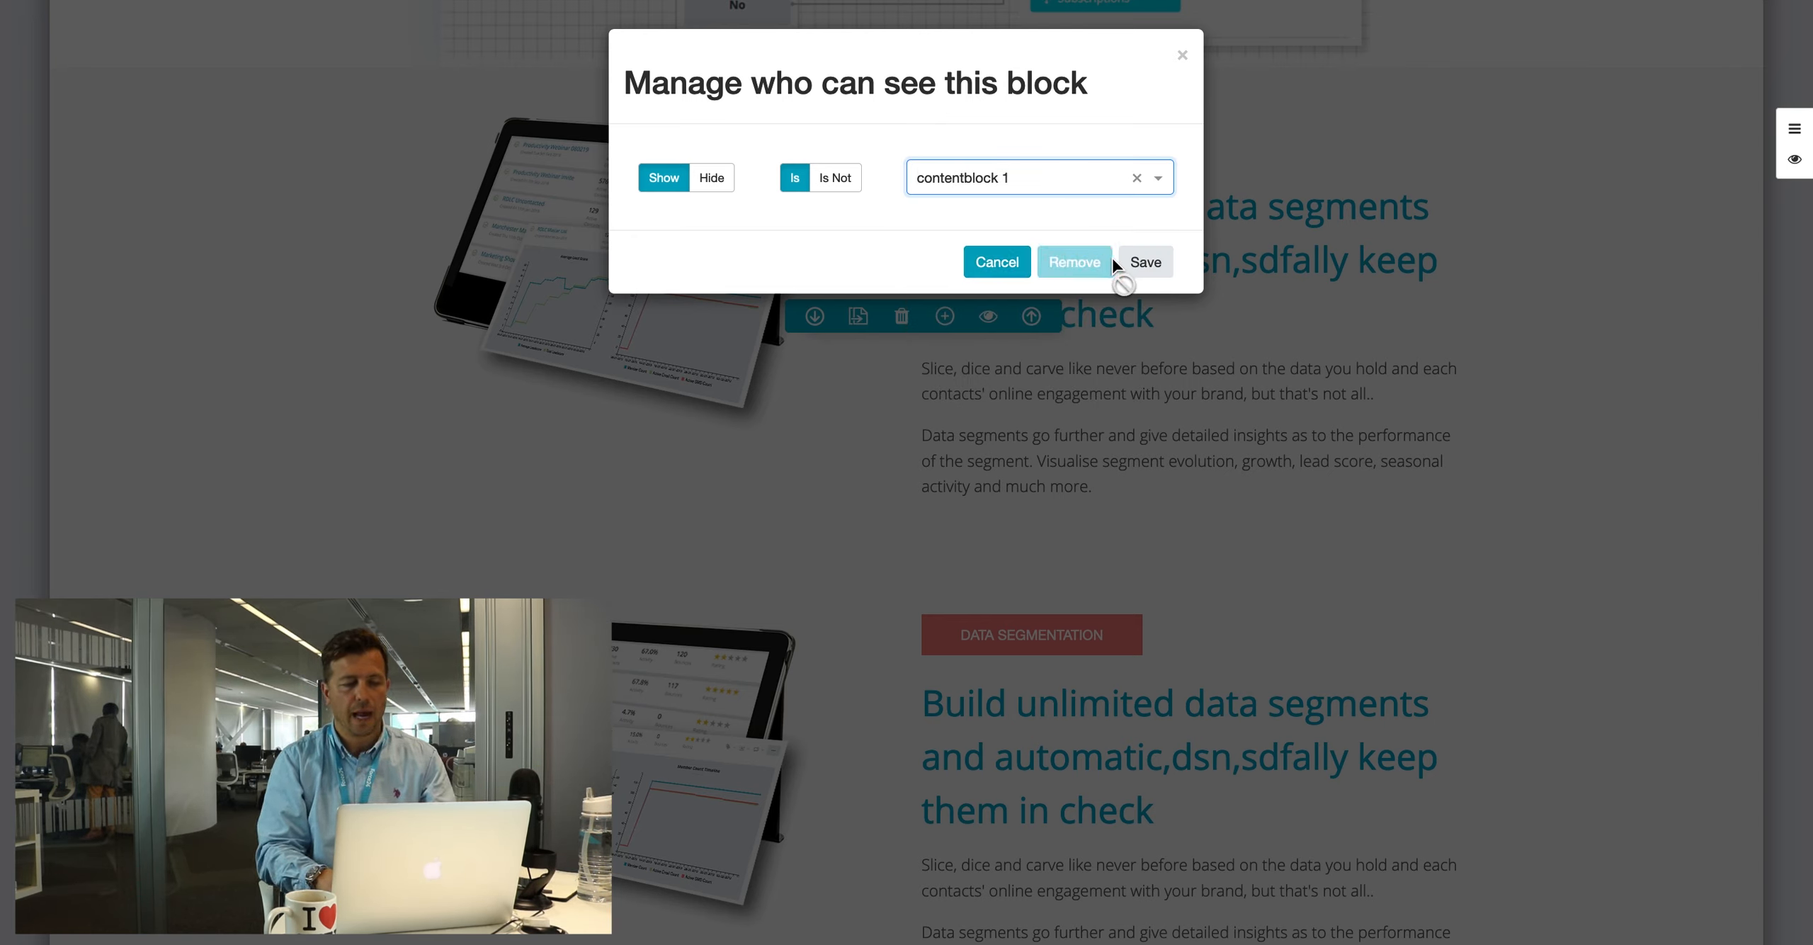
pyautogui.click(1145, 262)
# Step: Show the duplicated Data Segmentation block only to the contentblock 2 list
pyautogui.scroll(-5, 1091, 262)
pyautogui.click(988, 472)
pyautogui.click(933, 178)
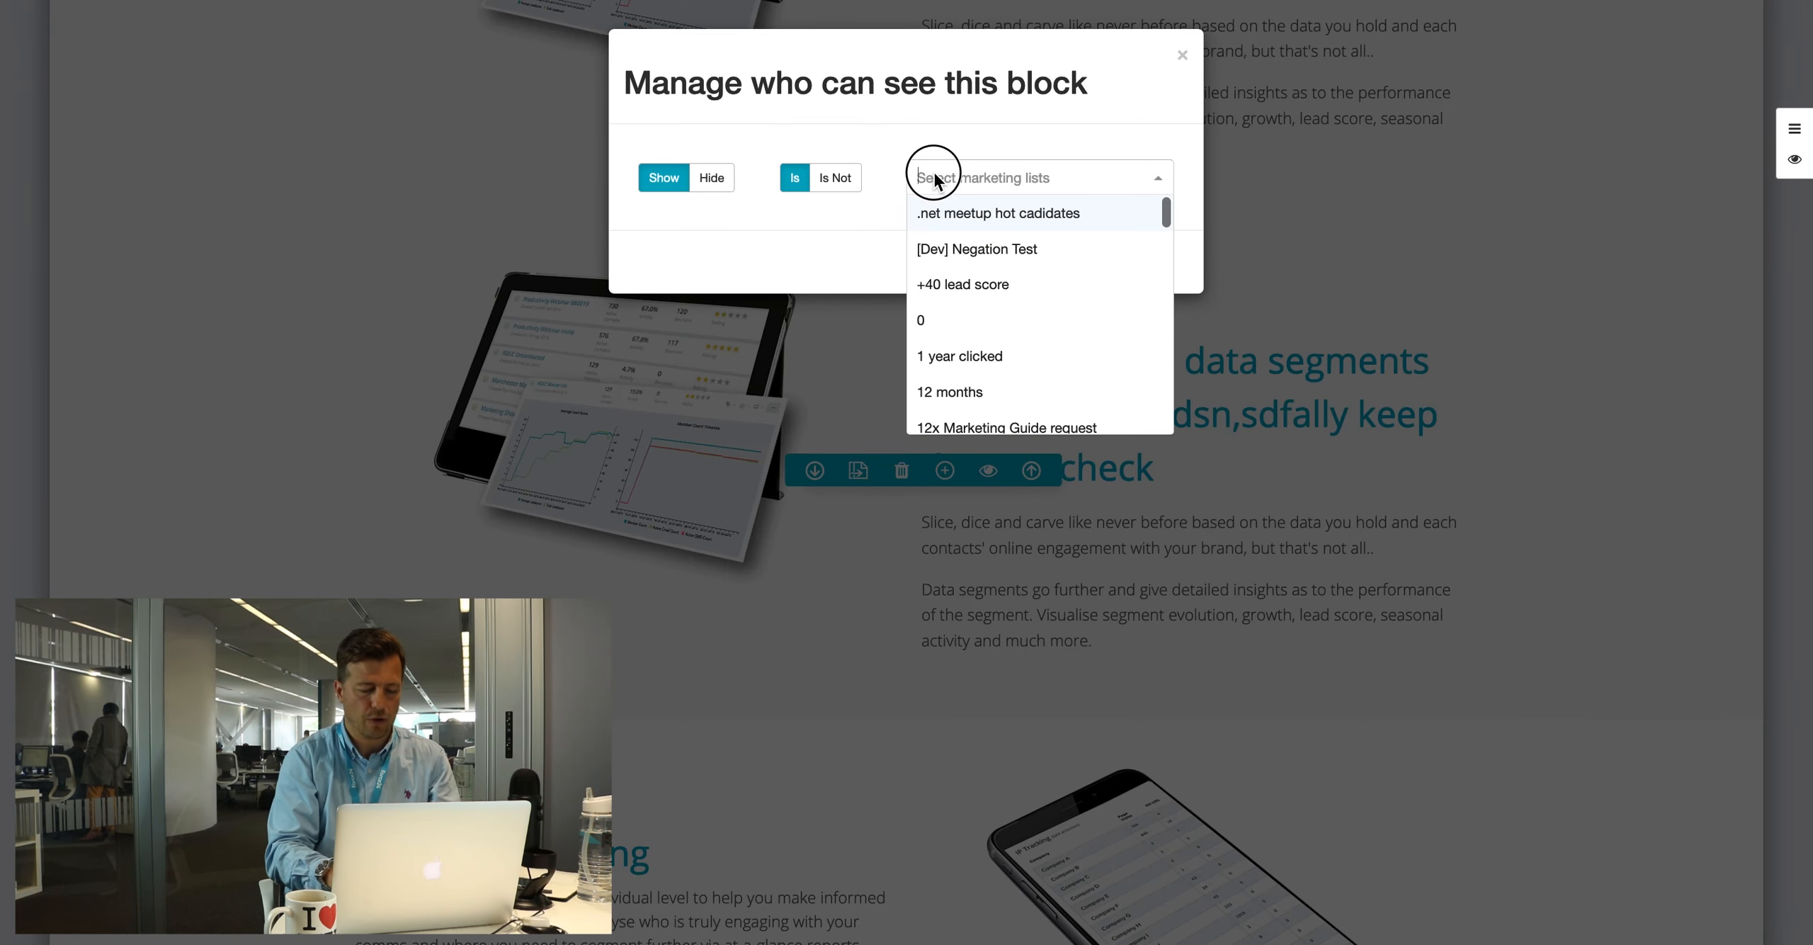
pyautogui.write('content')
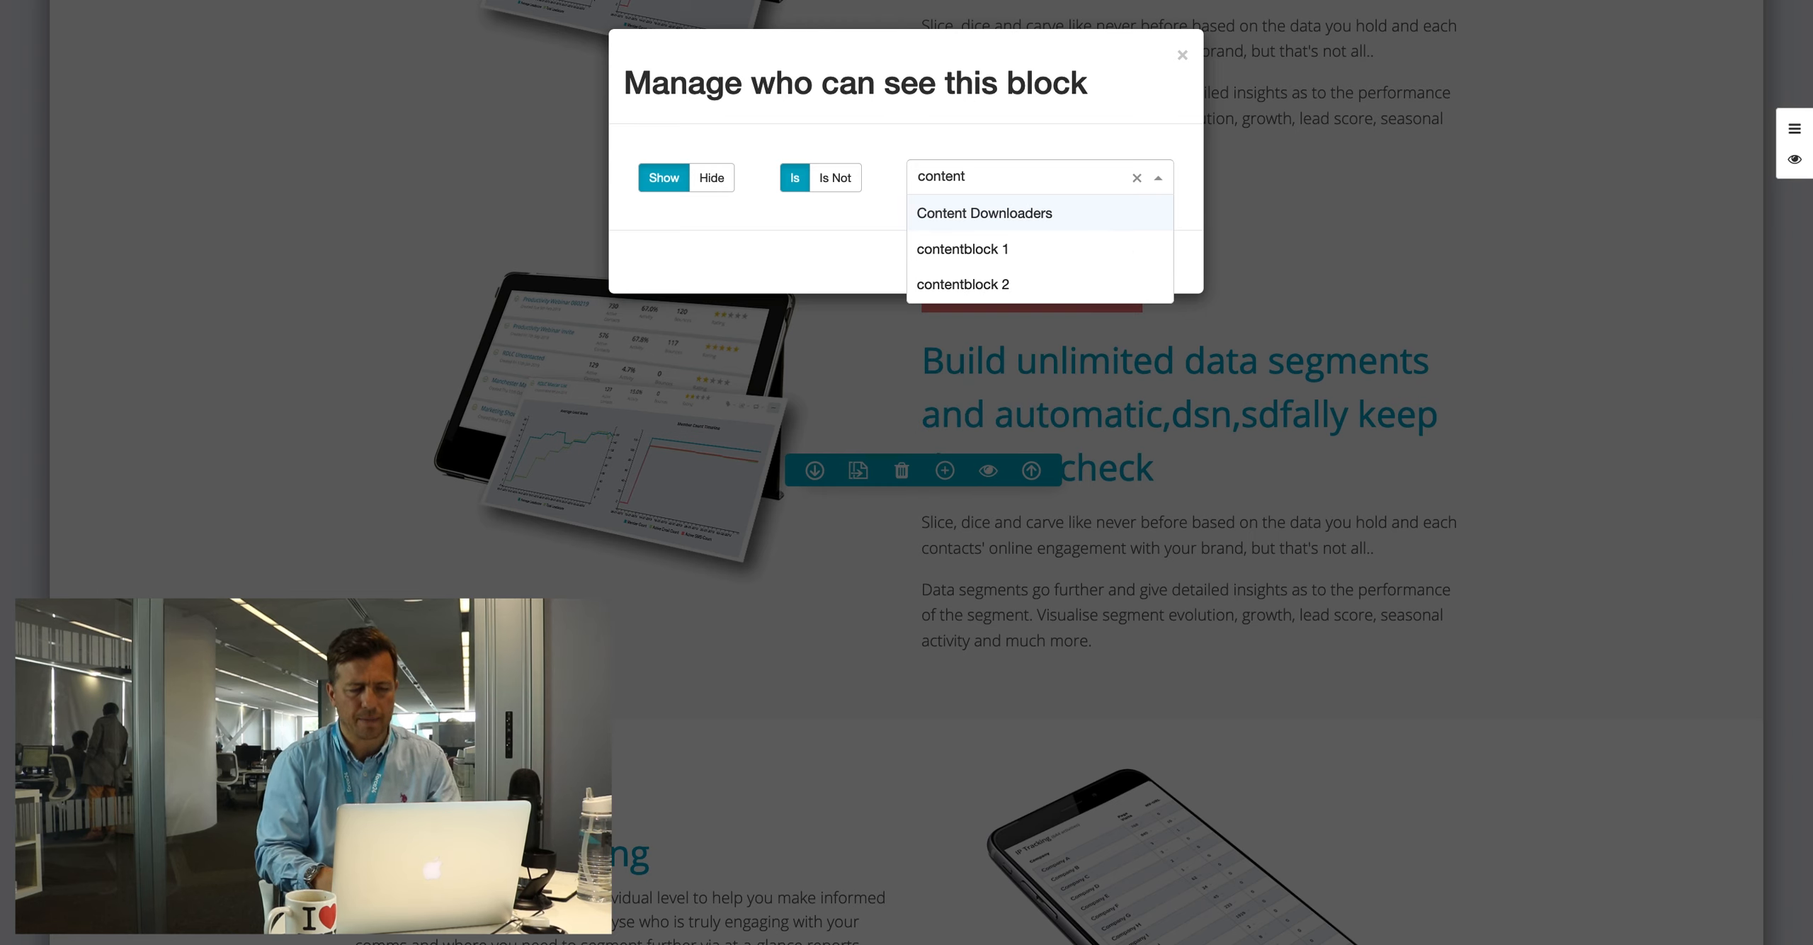
pyautogui.click(985, 286)
pyautogui.click(1146, 261)
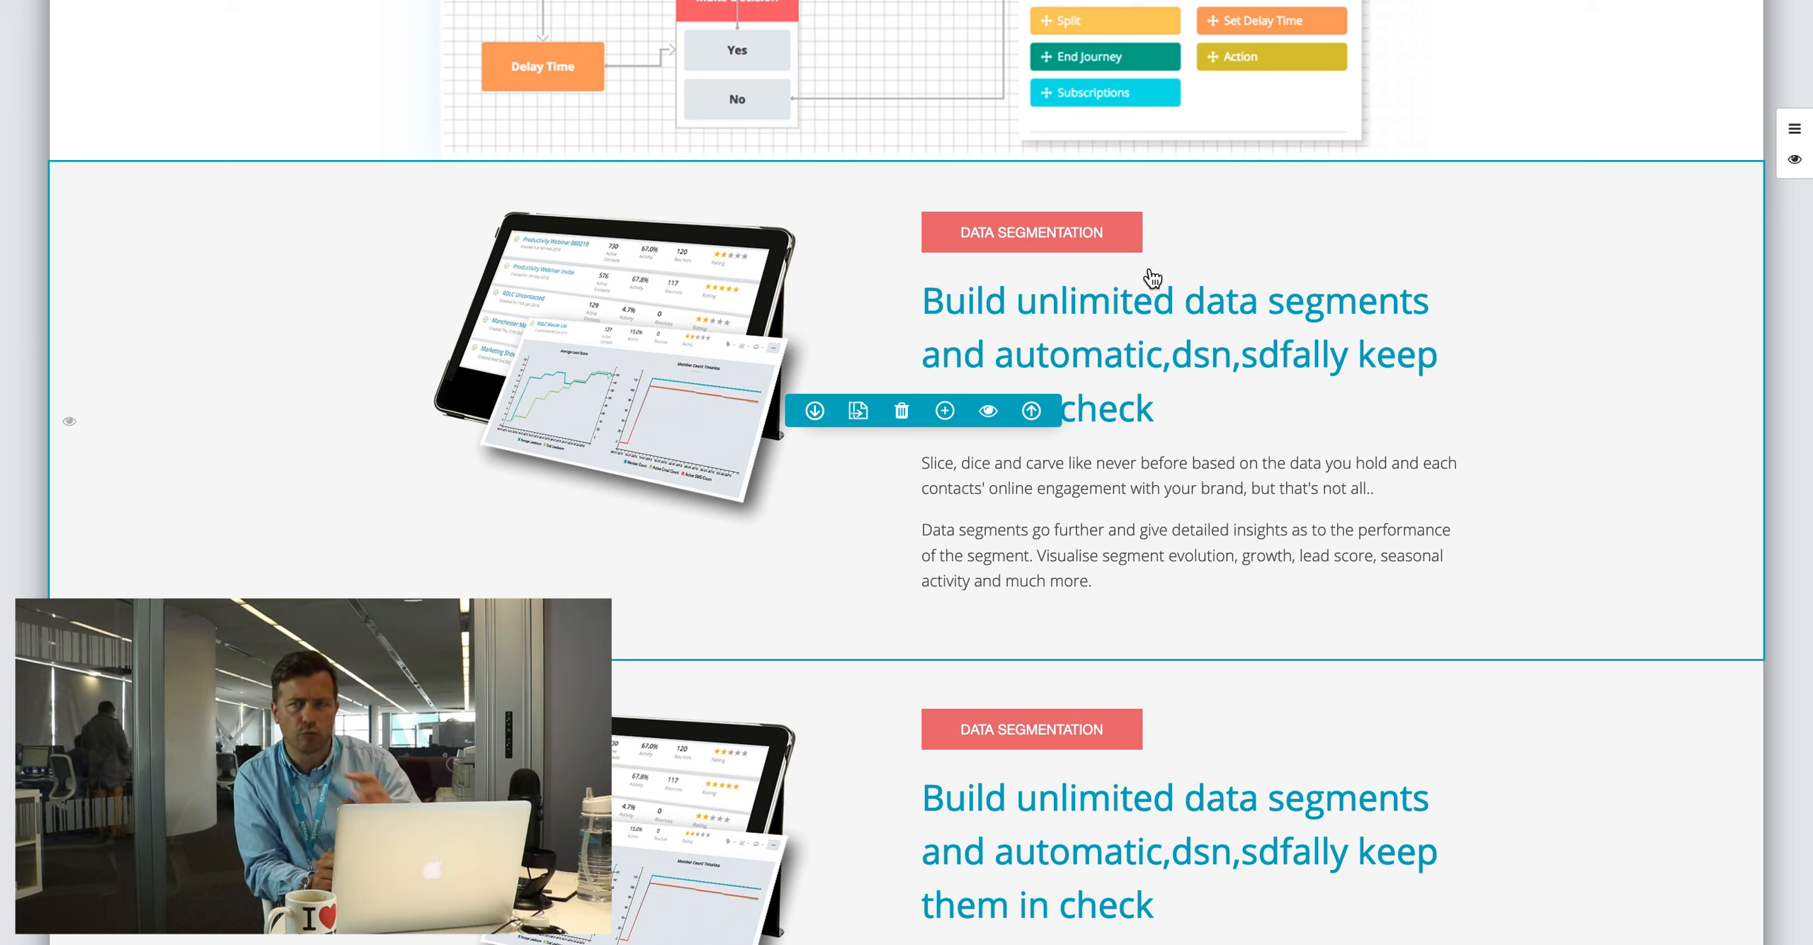
# Step: Save the adam page, exit to the Microsites list, and open the brochure microsite's publish settings
pyautogui.scroll(10, 1152, 278)
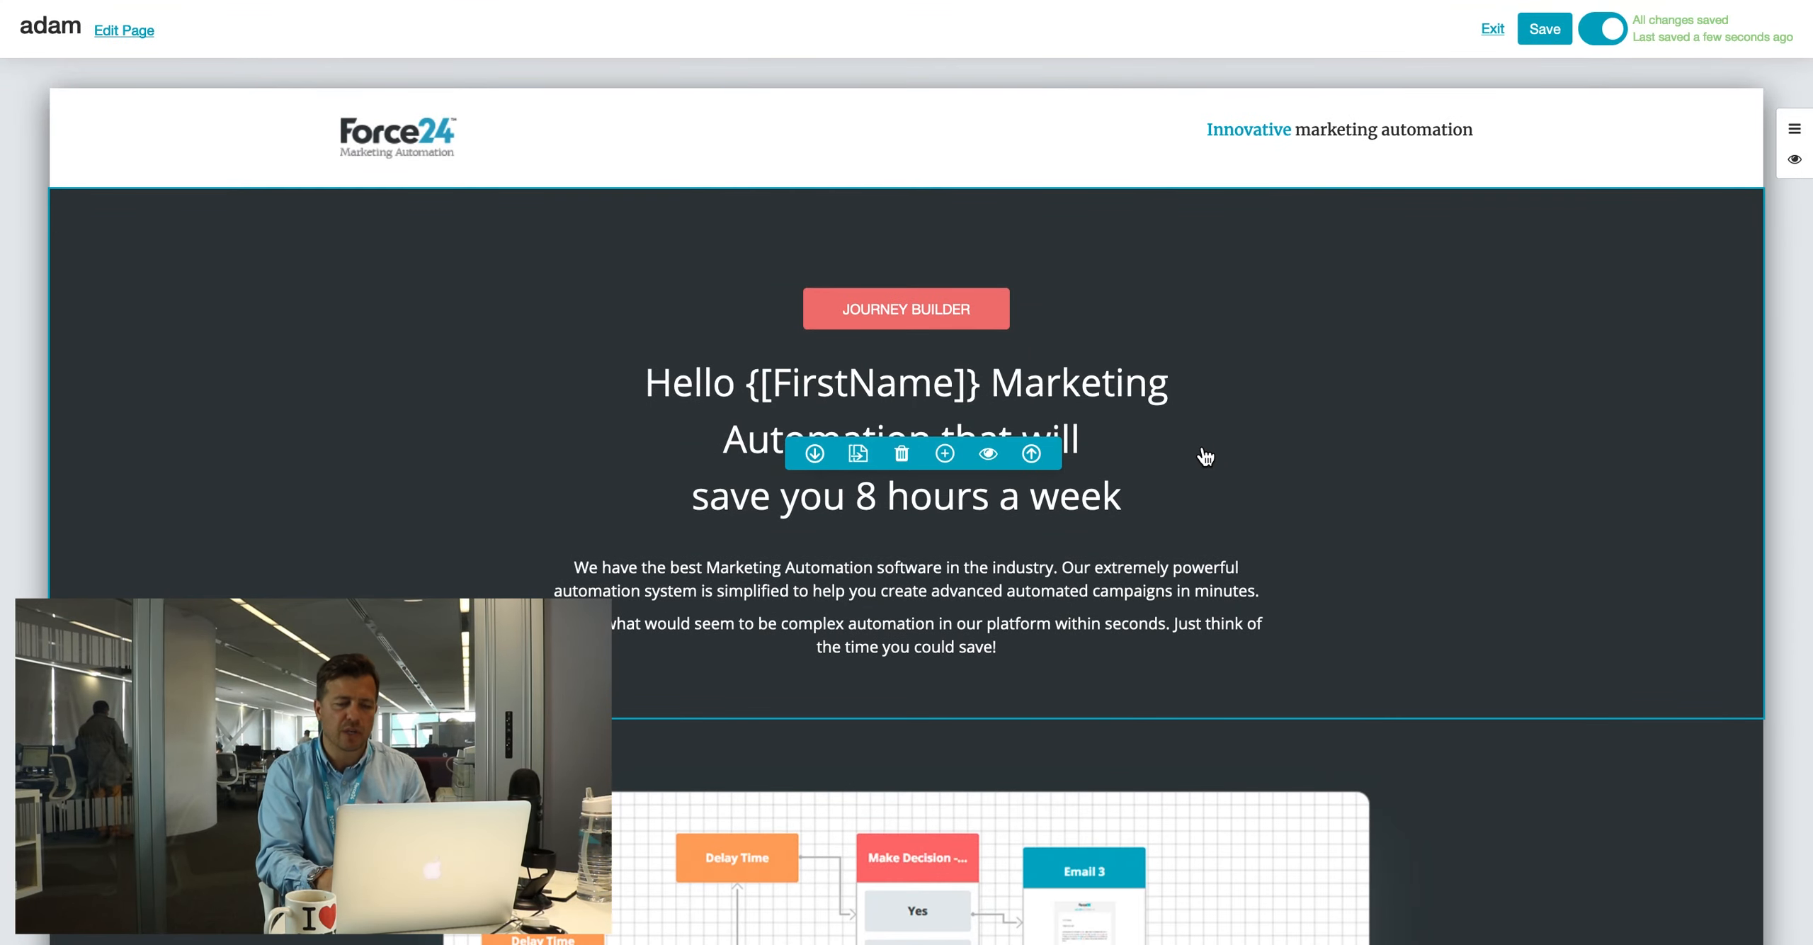
pyautogui.scroll(-15, 1206, 457)
pyautogui.scroll(8, 1205, 456)
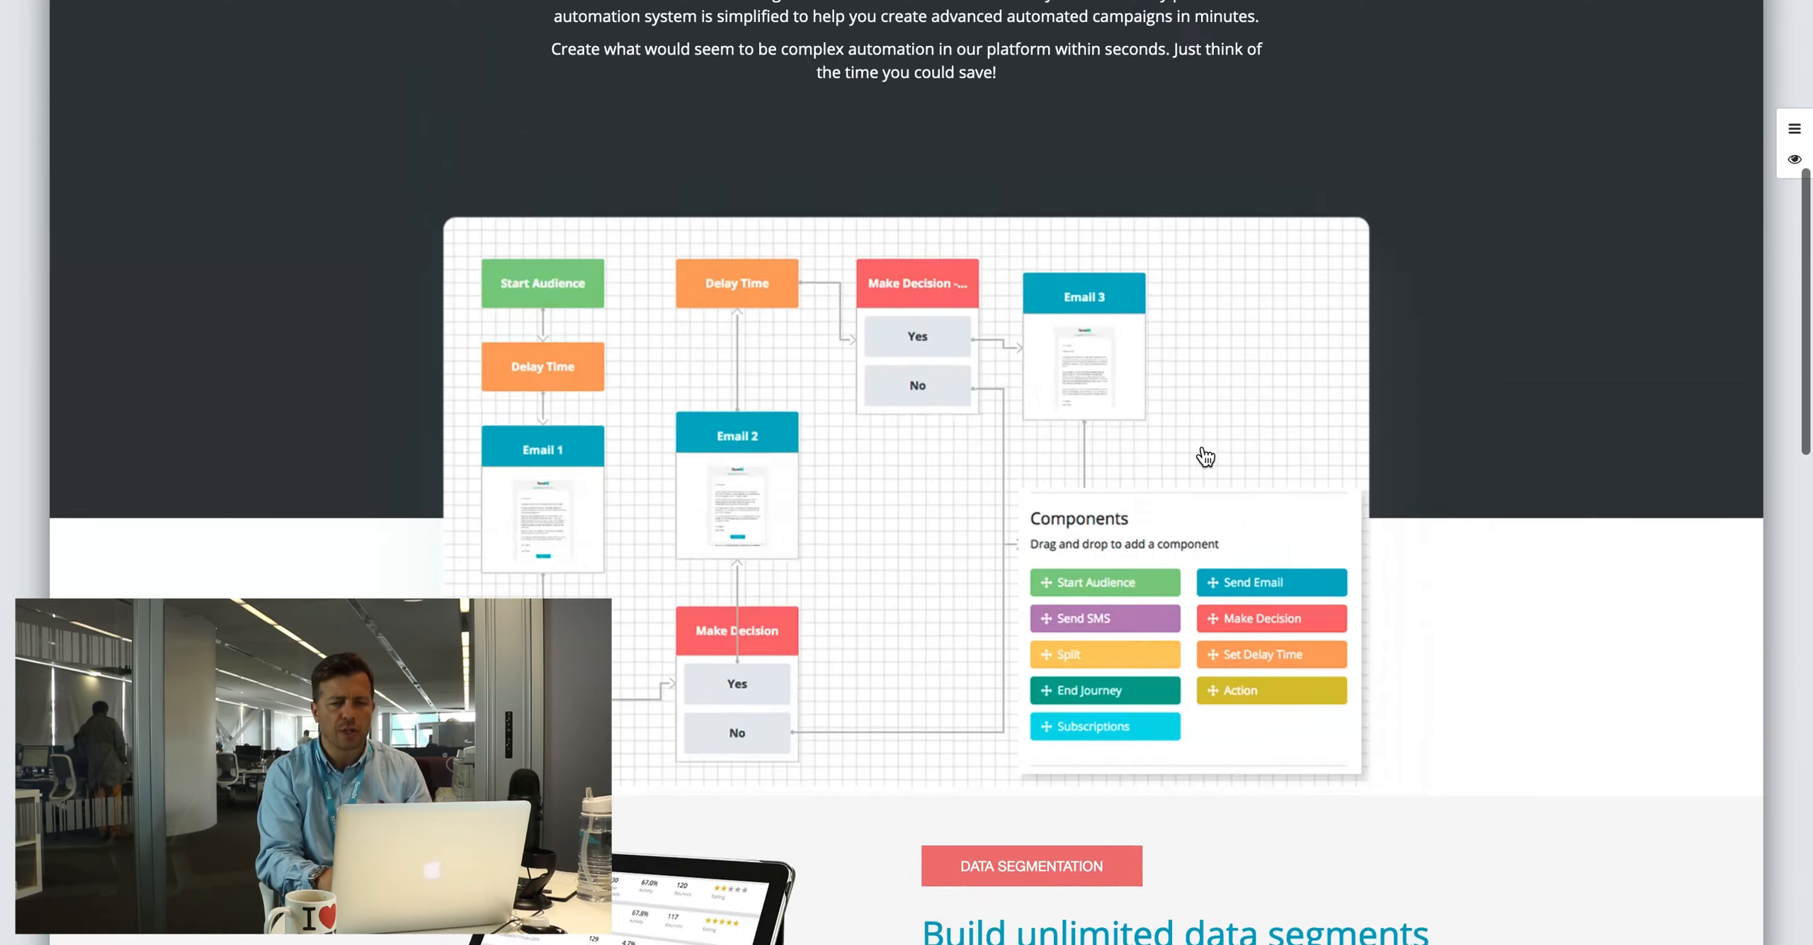
pyautogui.scroll(8, 1205, 457)
pyautogui.click(1544, 32)
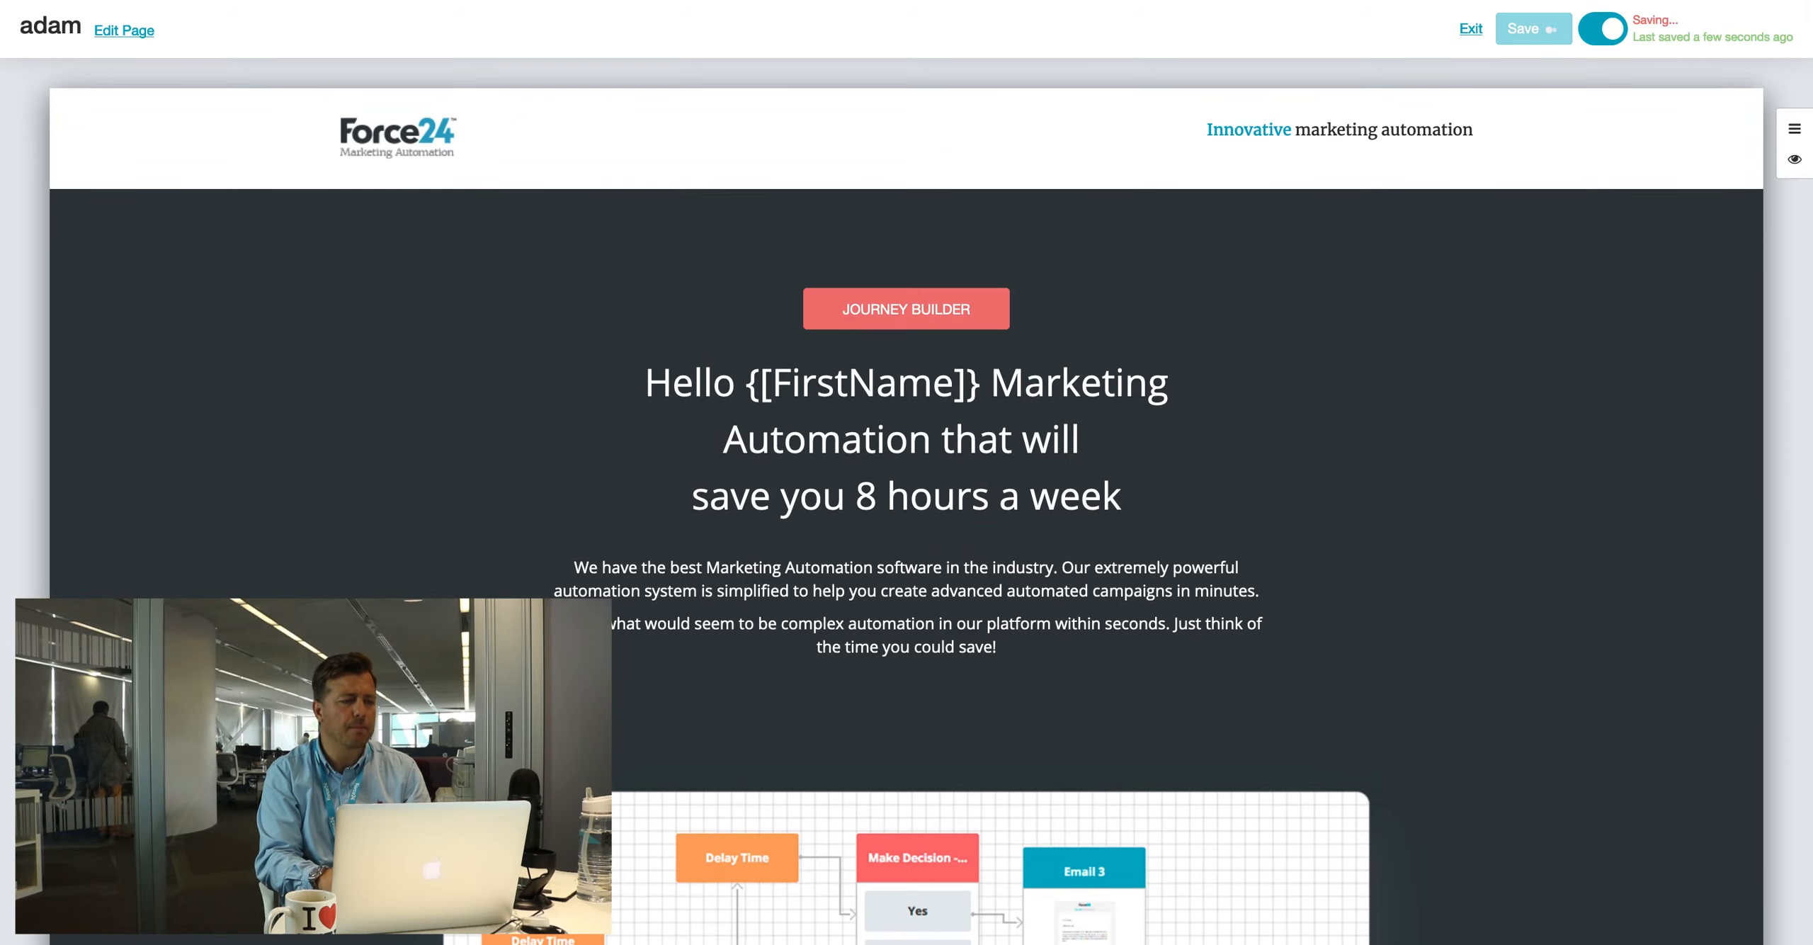
pyautogui.click(1471, 29)
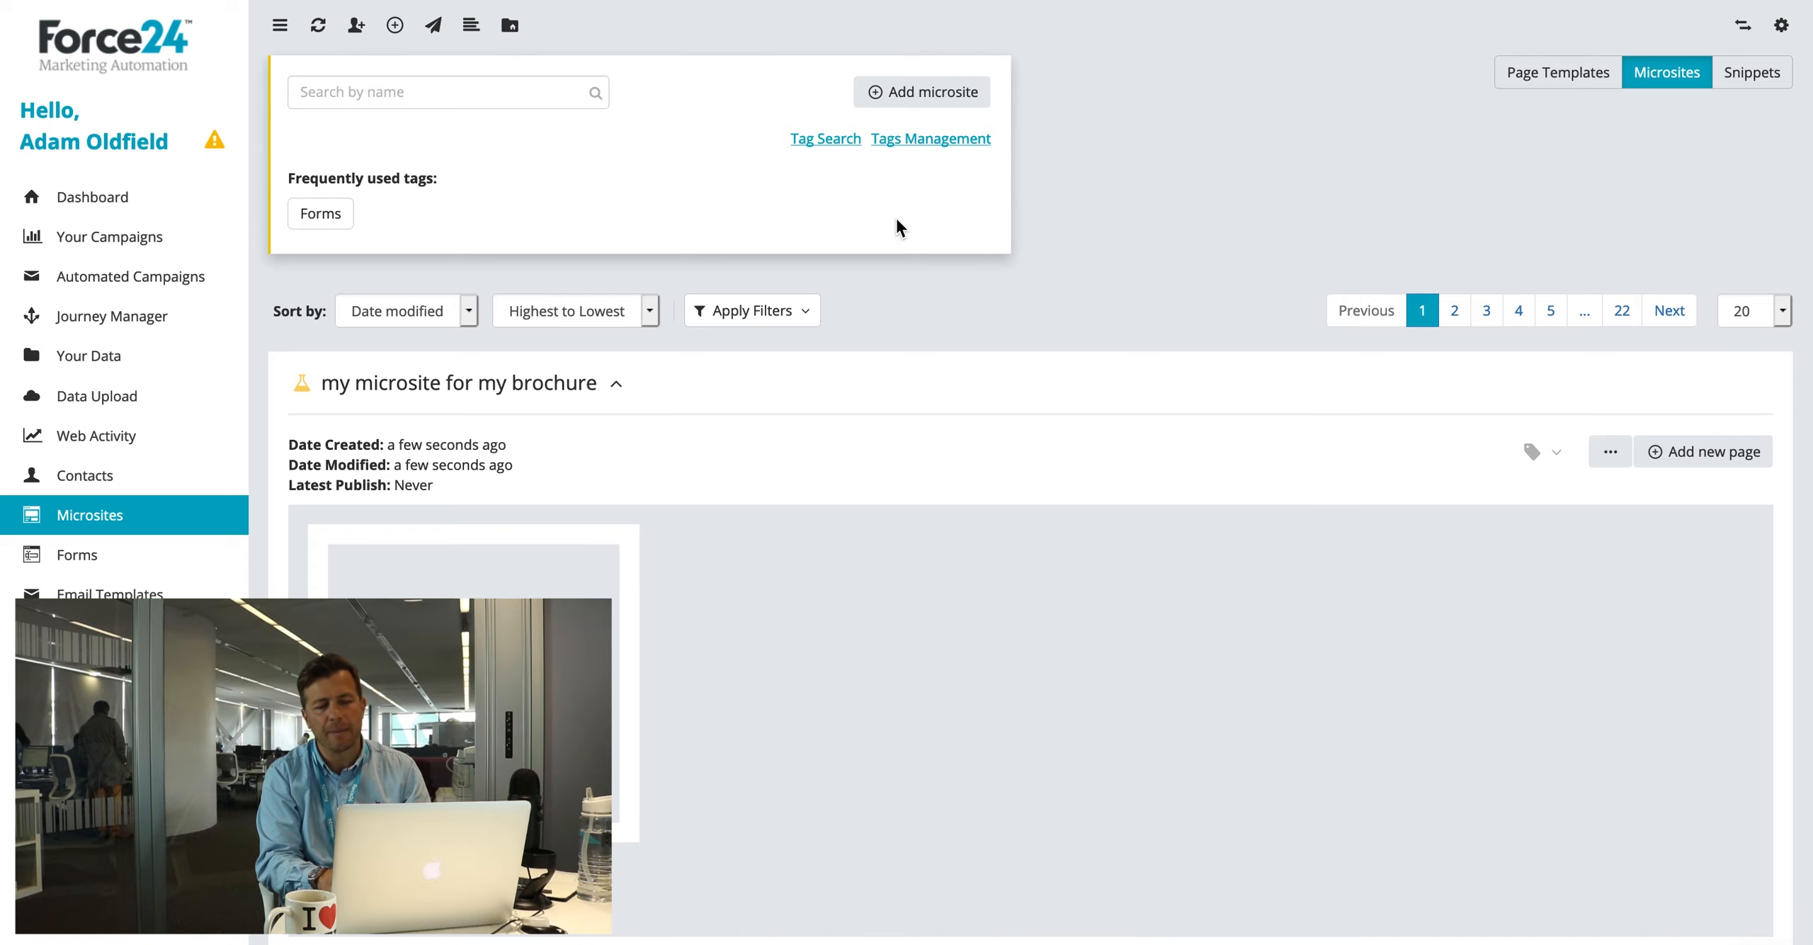
pyautogui.click(1607, 457)
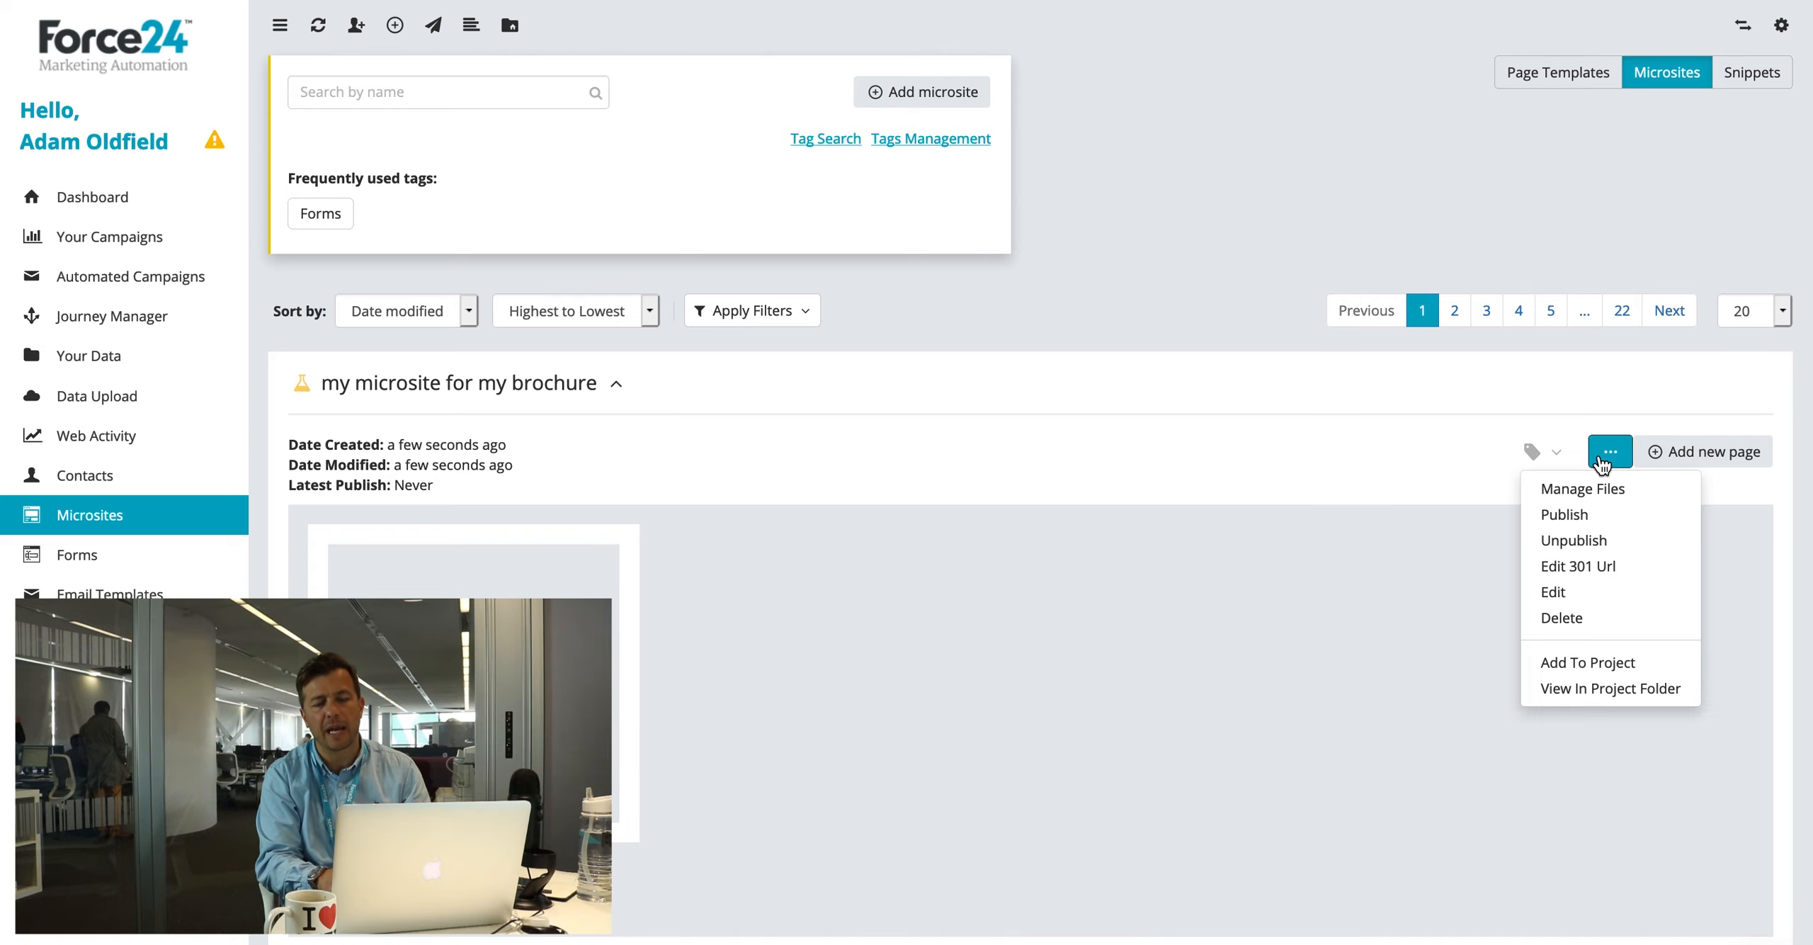
pyautogui.click(1572, 516)
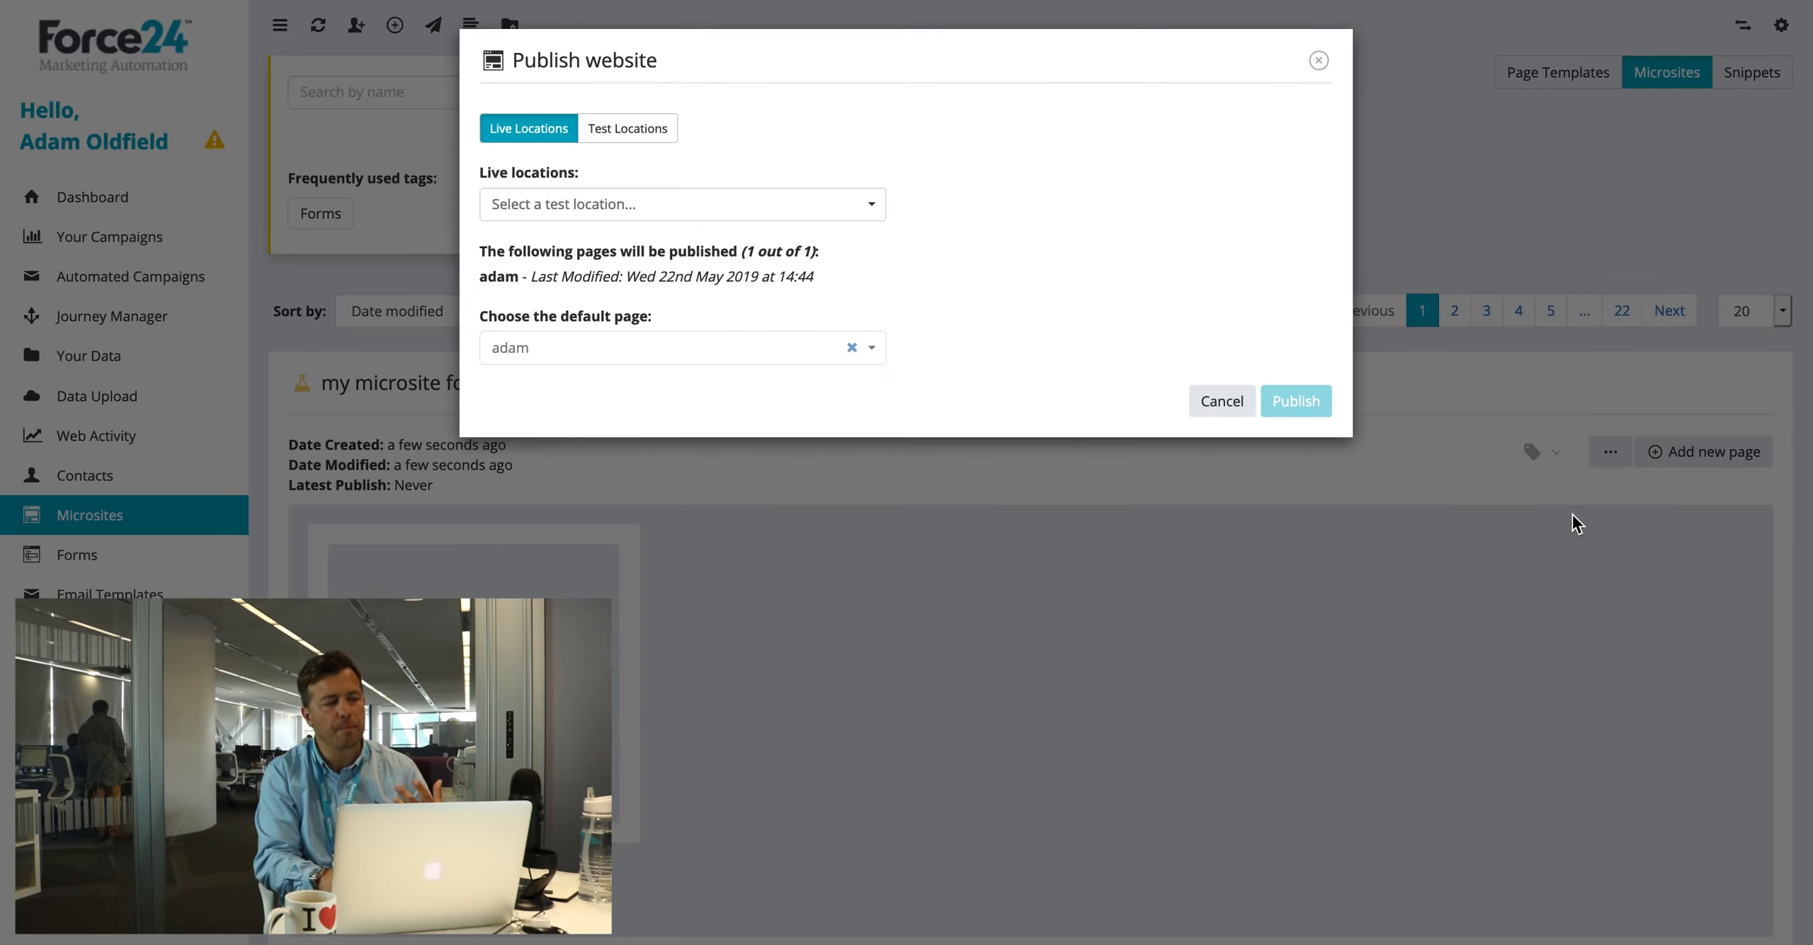
# Step: Pick landing.force24.co.uk as the live location, then cancel without publishing
pyautogui.click(528, 204)
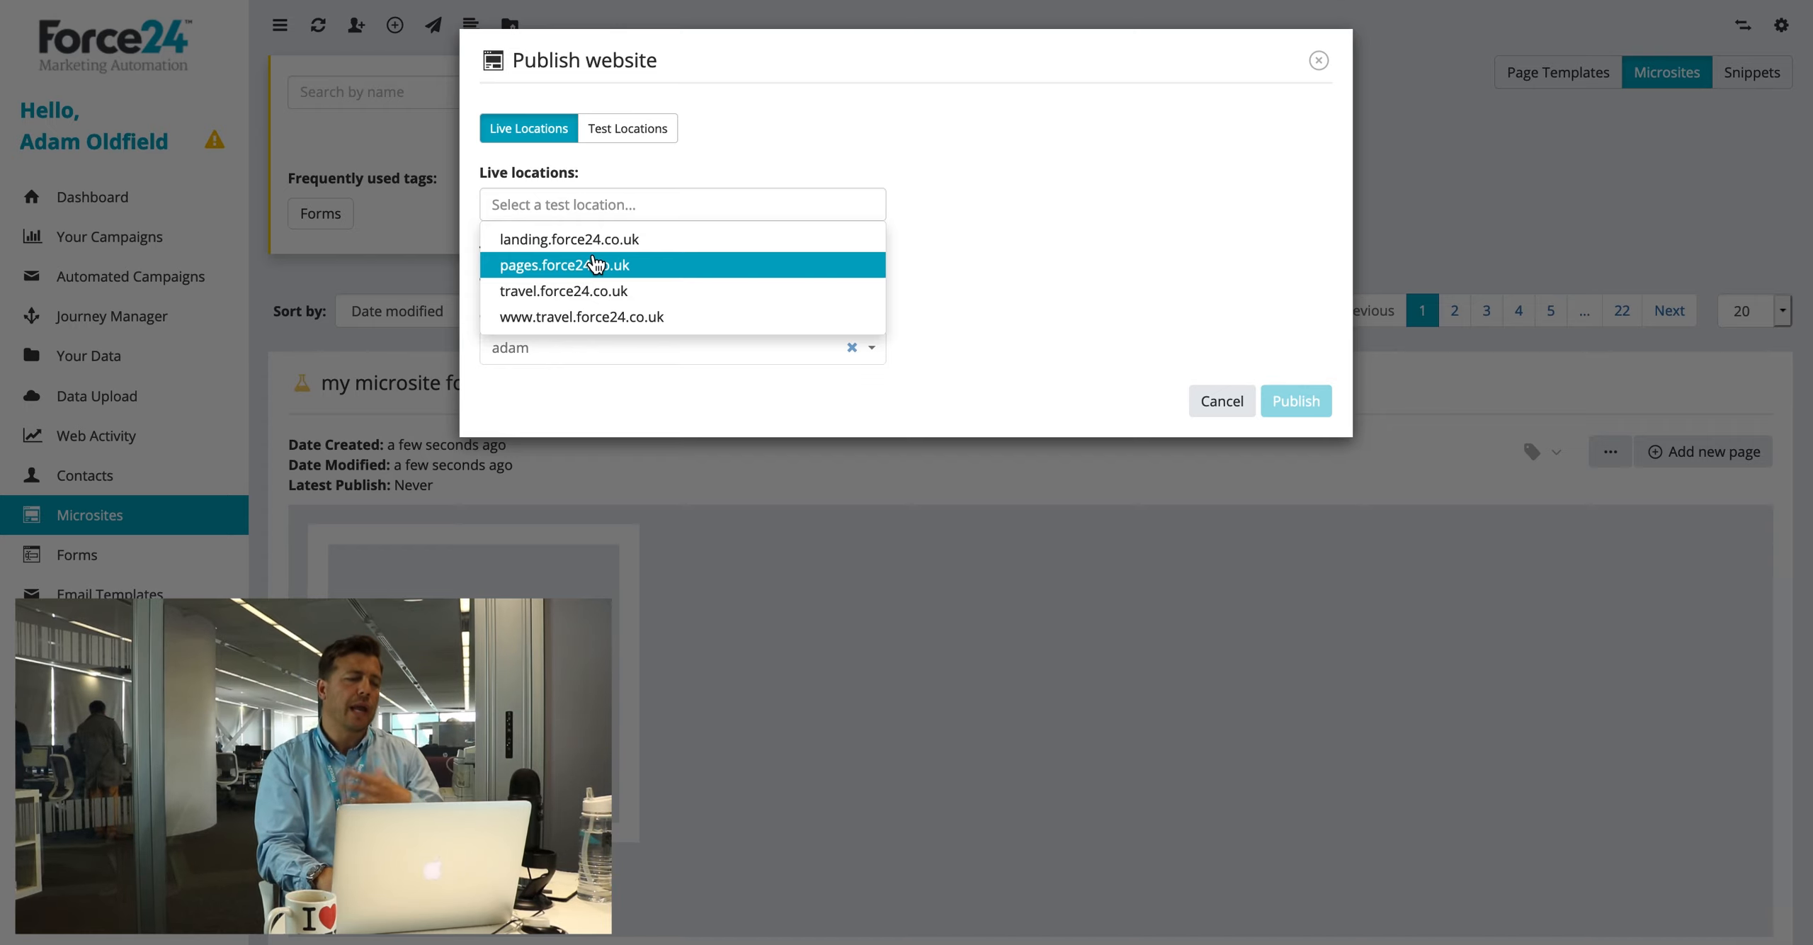
pyautogui.click(551, 241)
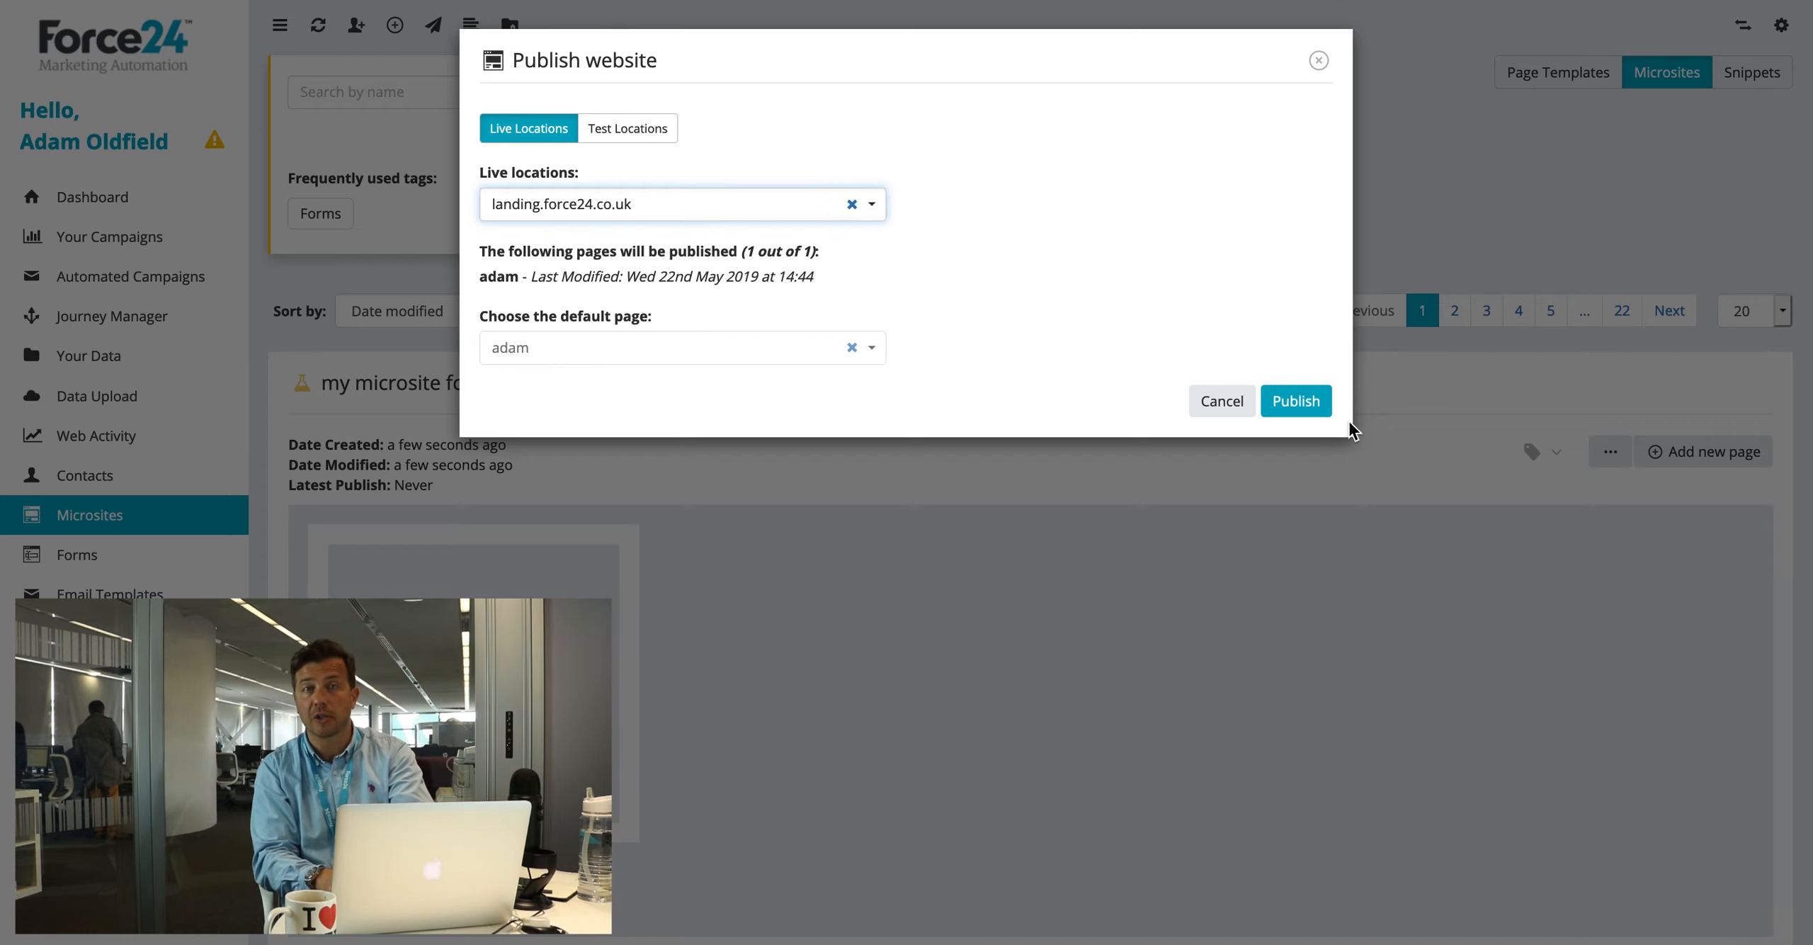
pyautogui.click(1217, 405)
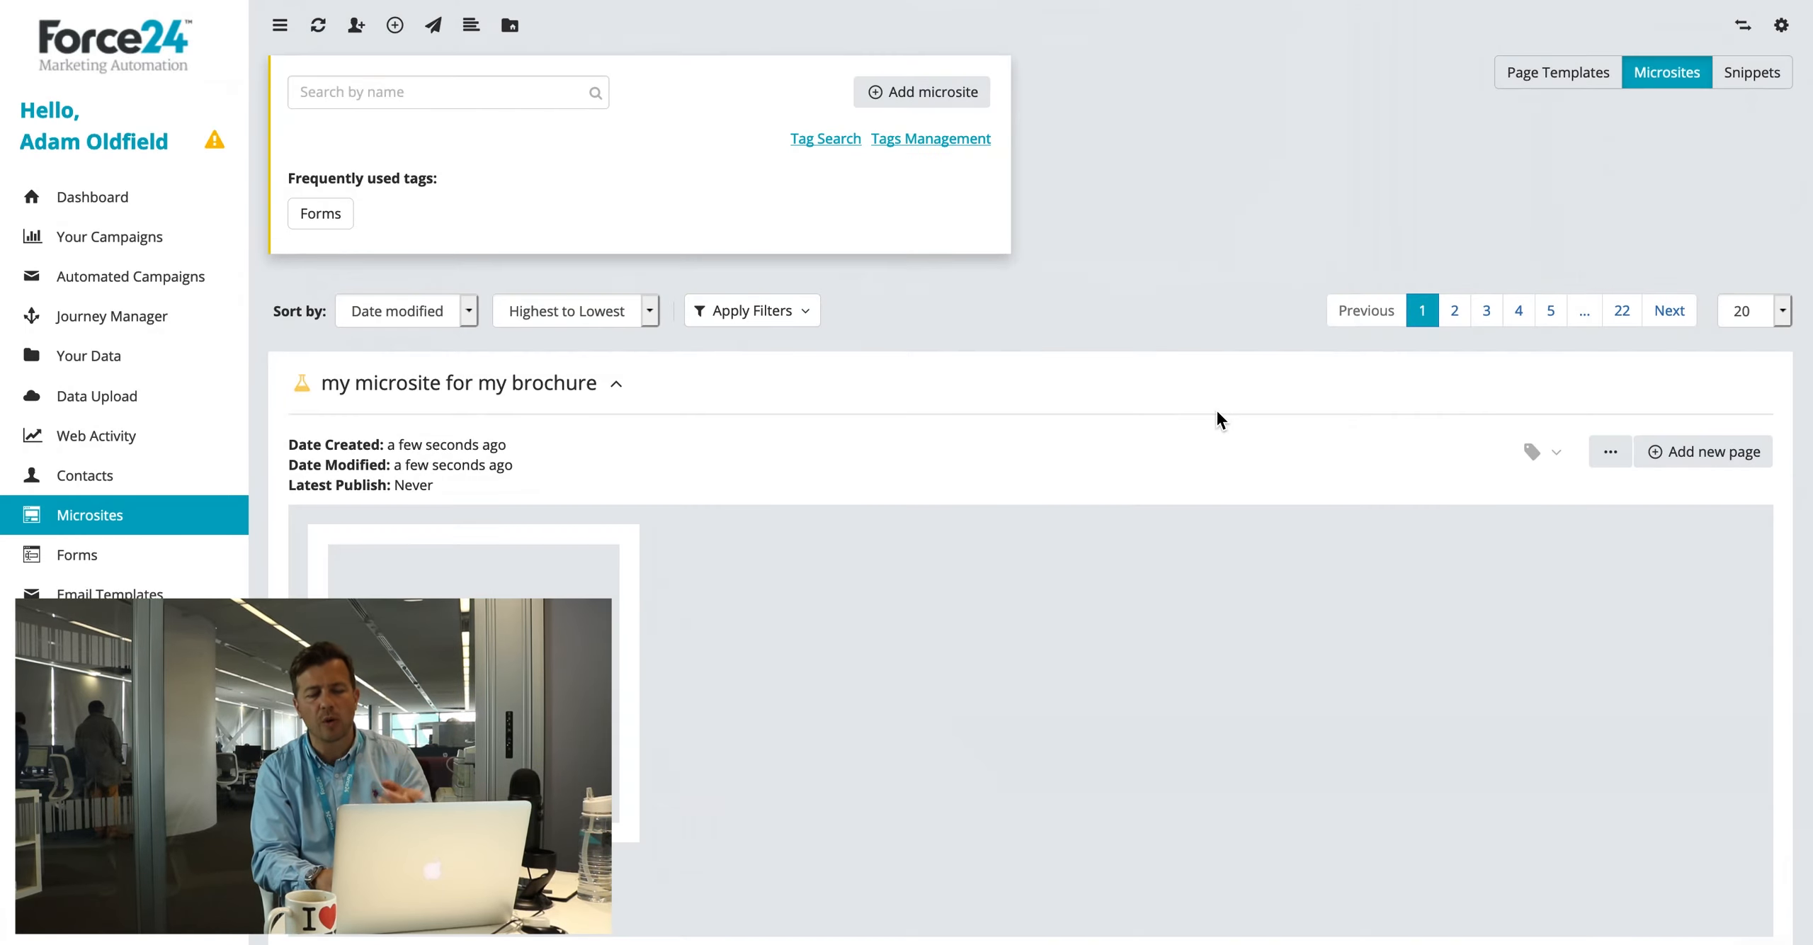
# Step: In the brochure microsite's file manager, create a 'guide' folder under /root
pyautogui.click(1611, 451)
pyautogui.click(1578, 490)
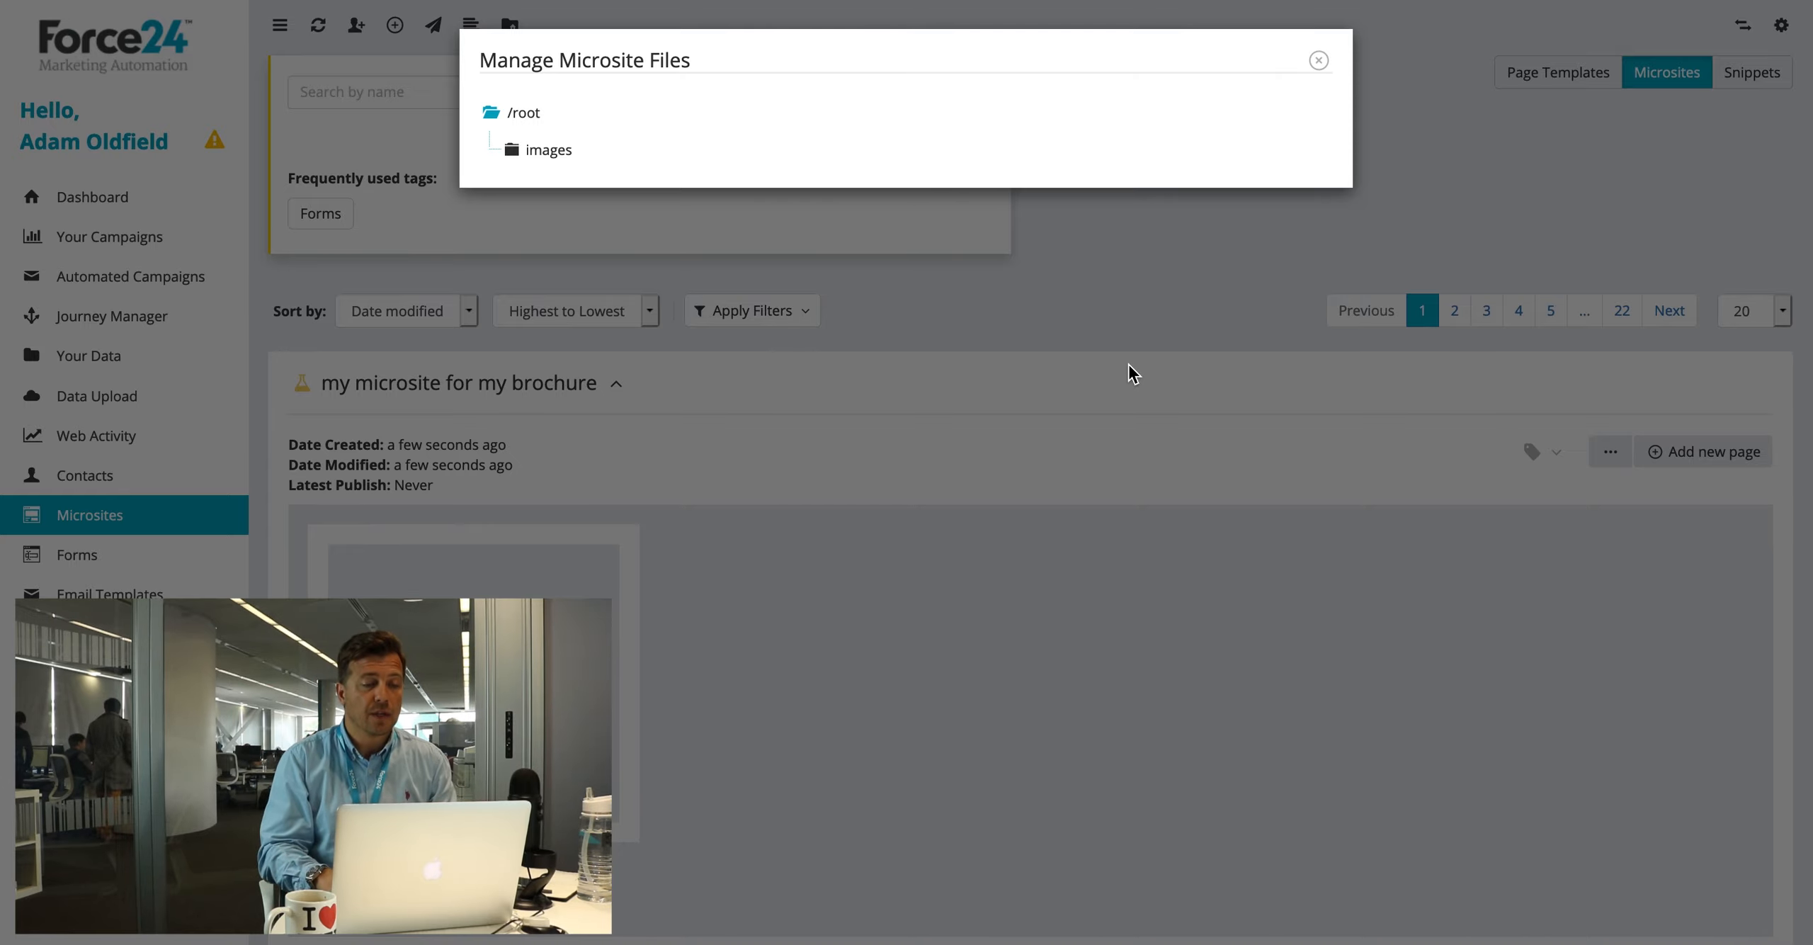
pyautogui.click(726, 126)
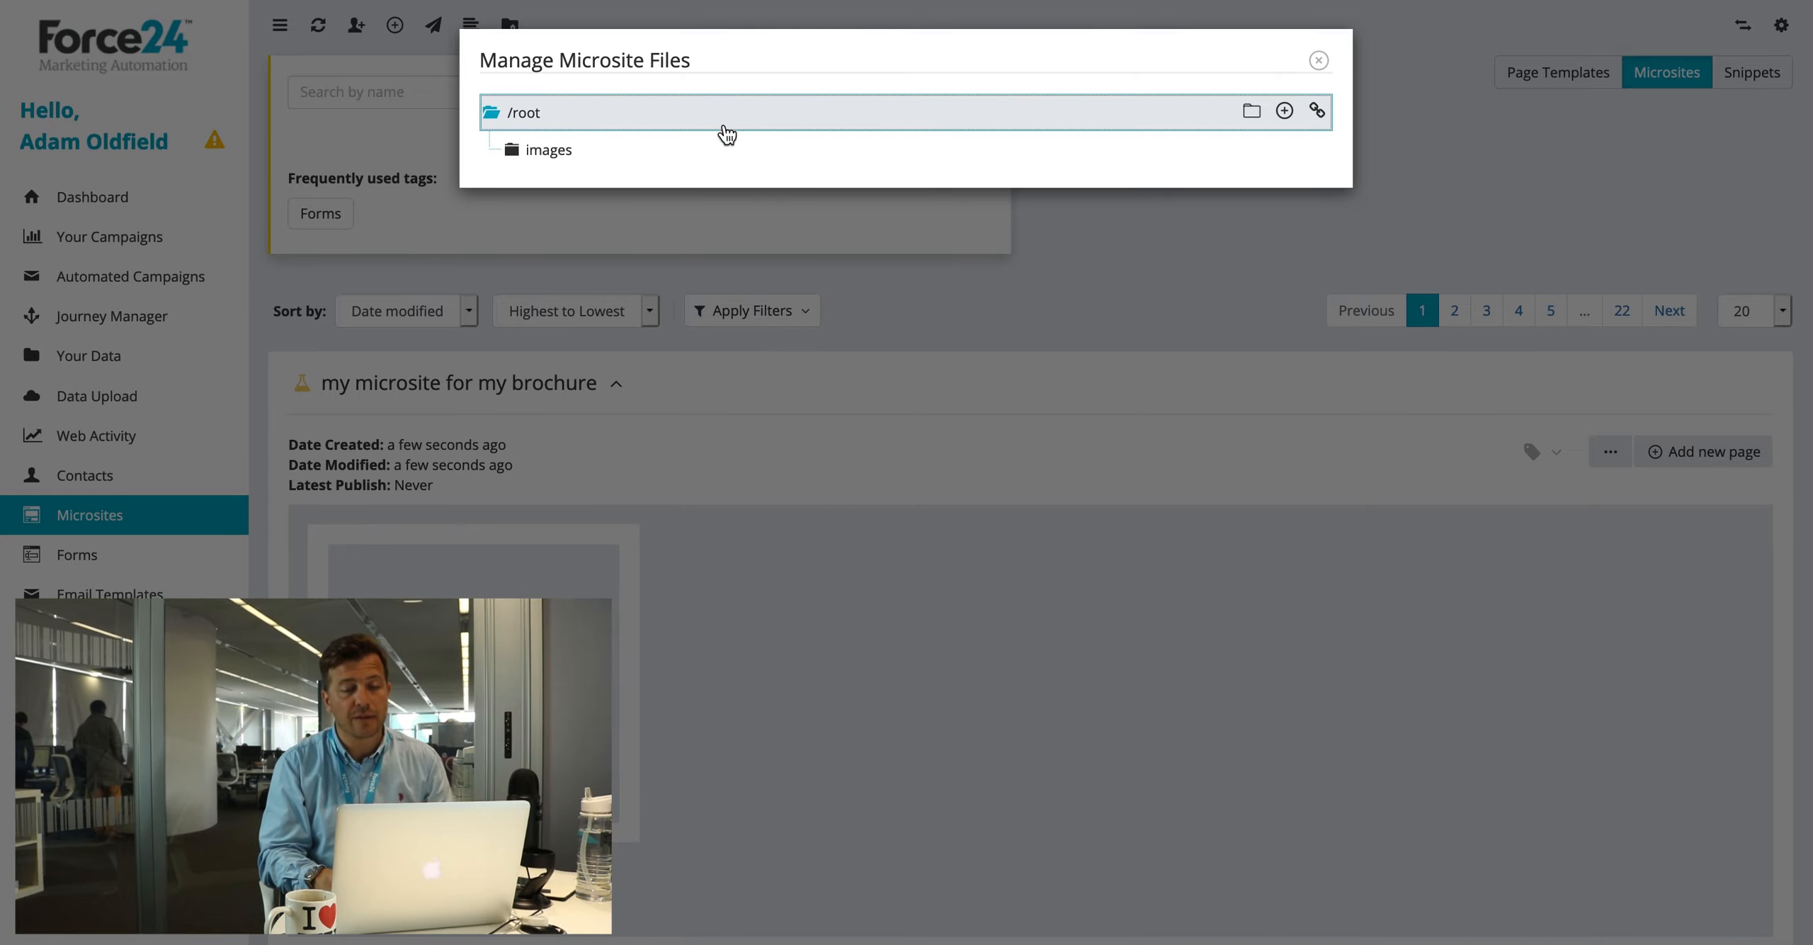
pyautogui.click(1251, 112)
pyautogui.click(709, 508)
pyautogui.write('guide')
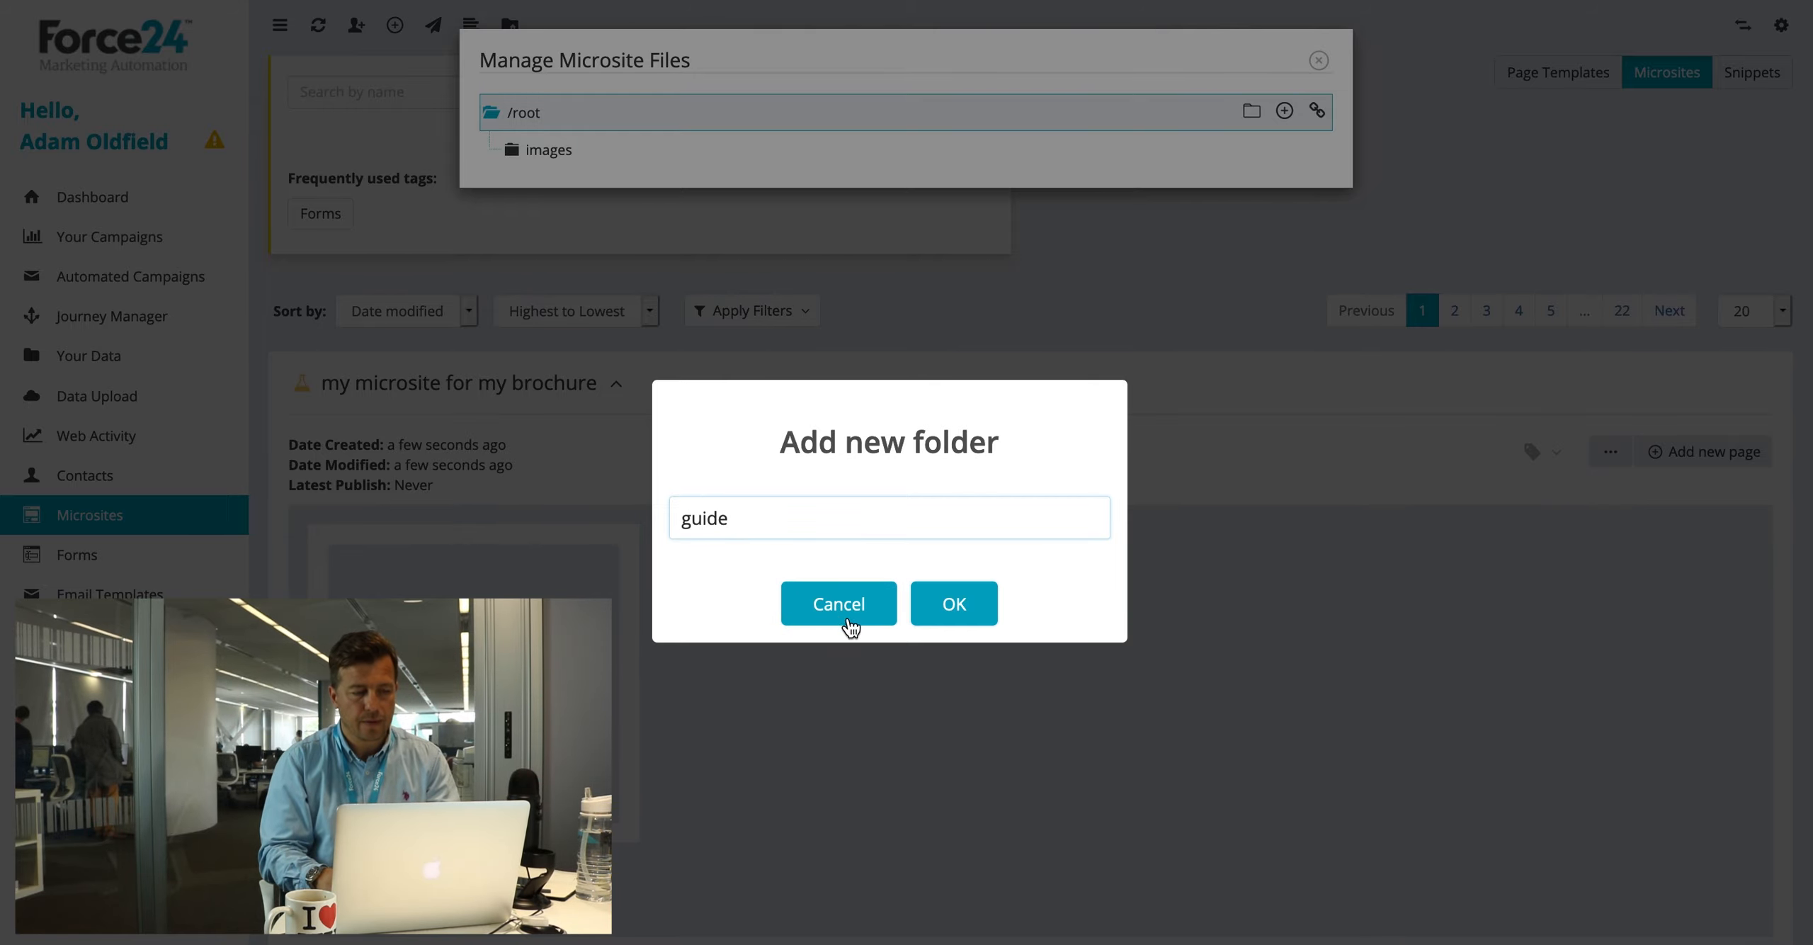
pyautogui.click(966, 607)
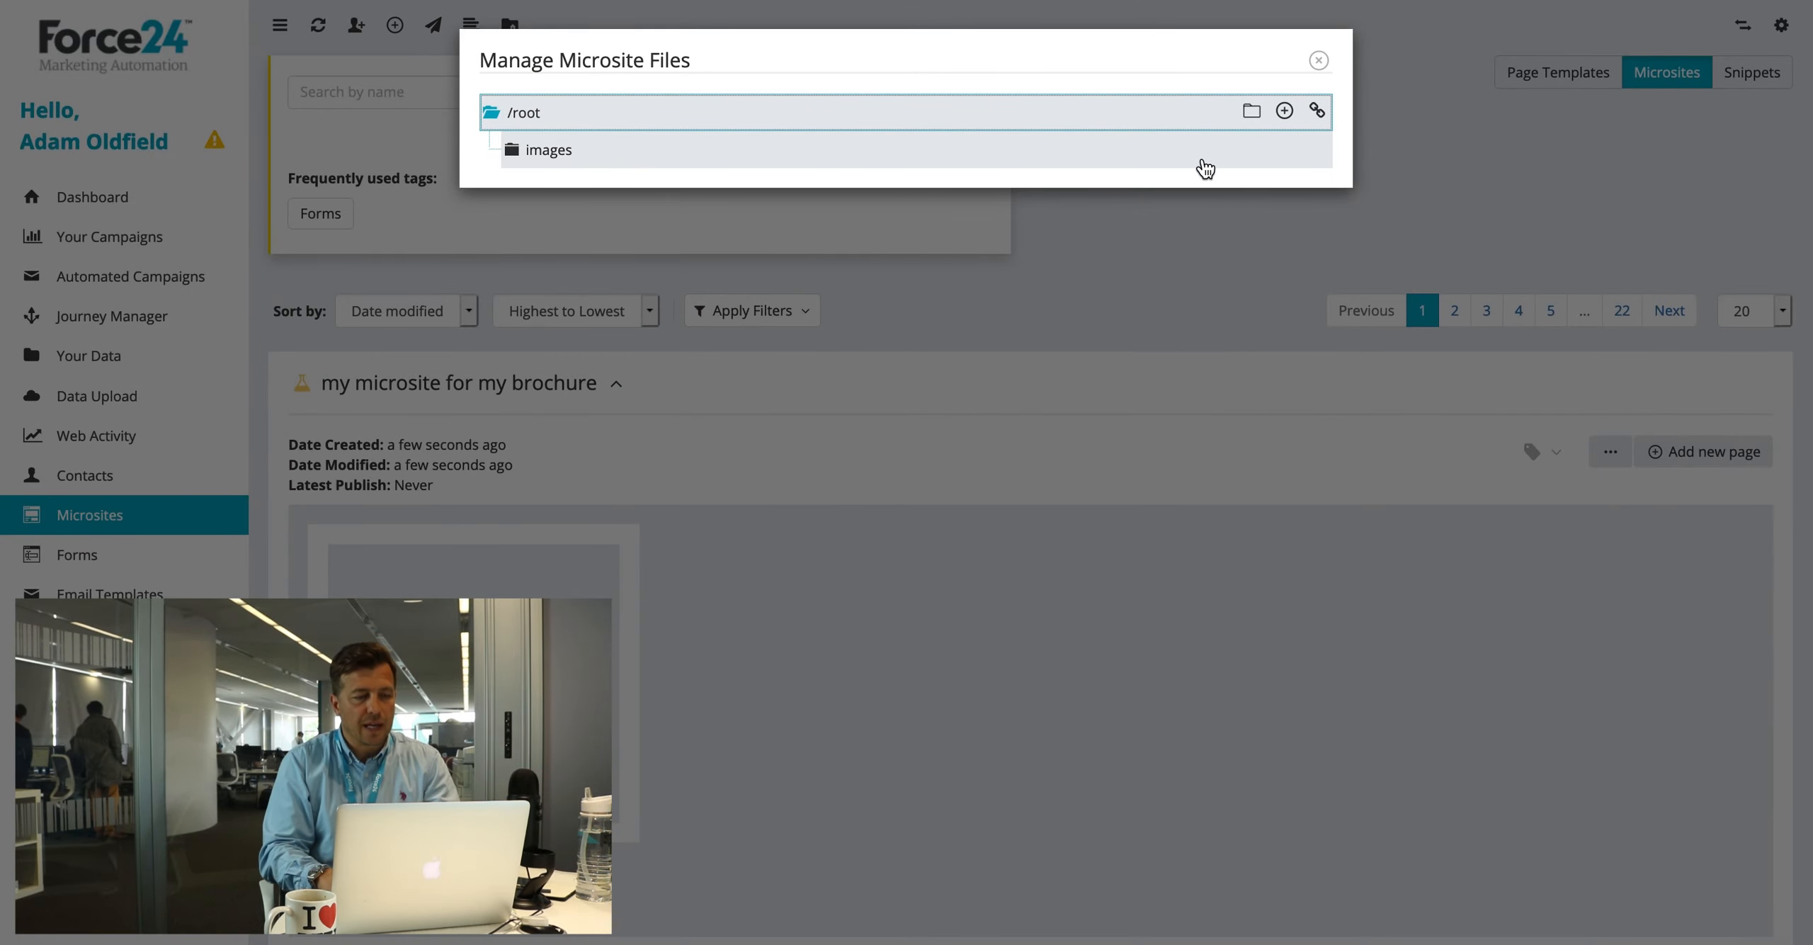
# Step: Try uploading the How to get personalisation right PDF into guide, cancel, and close the file manager
pyautogui.click(528, 151)
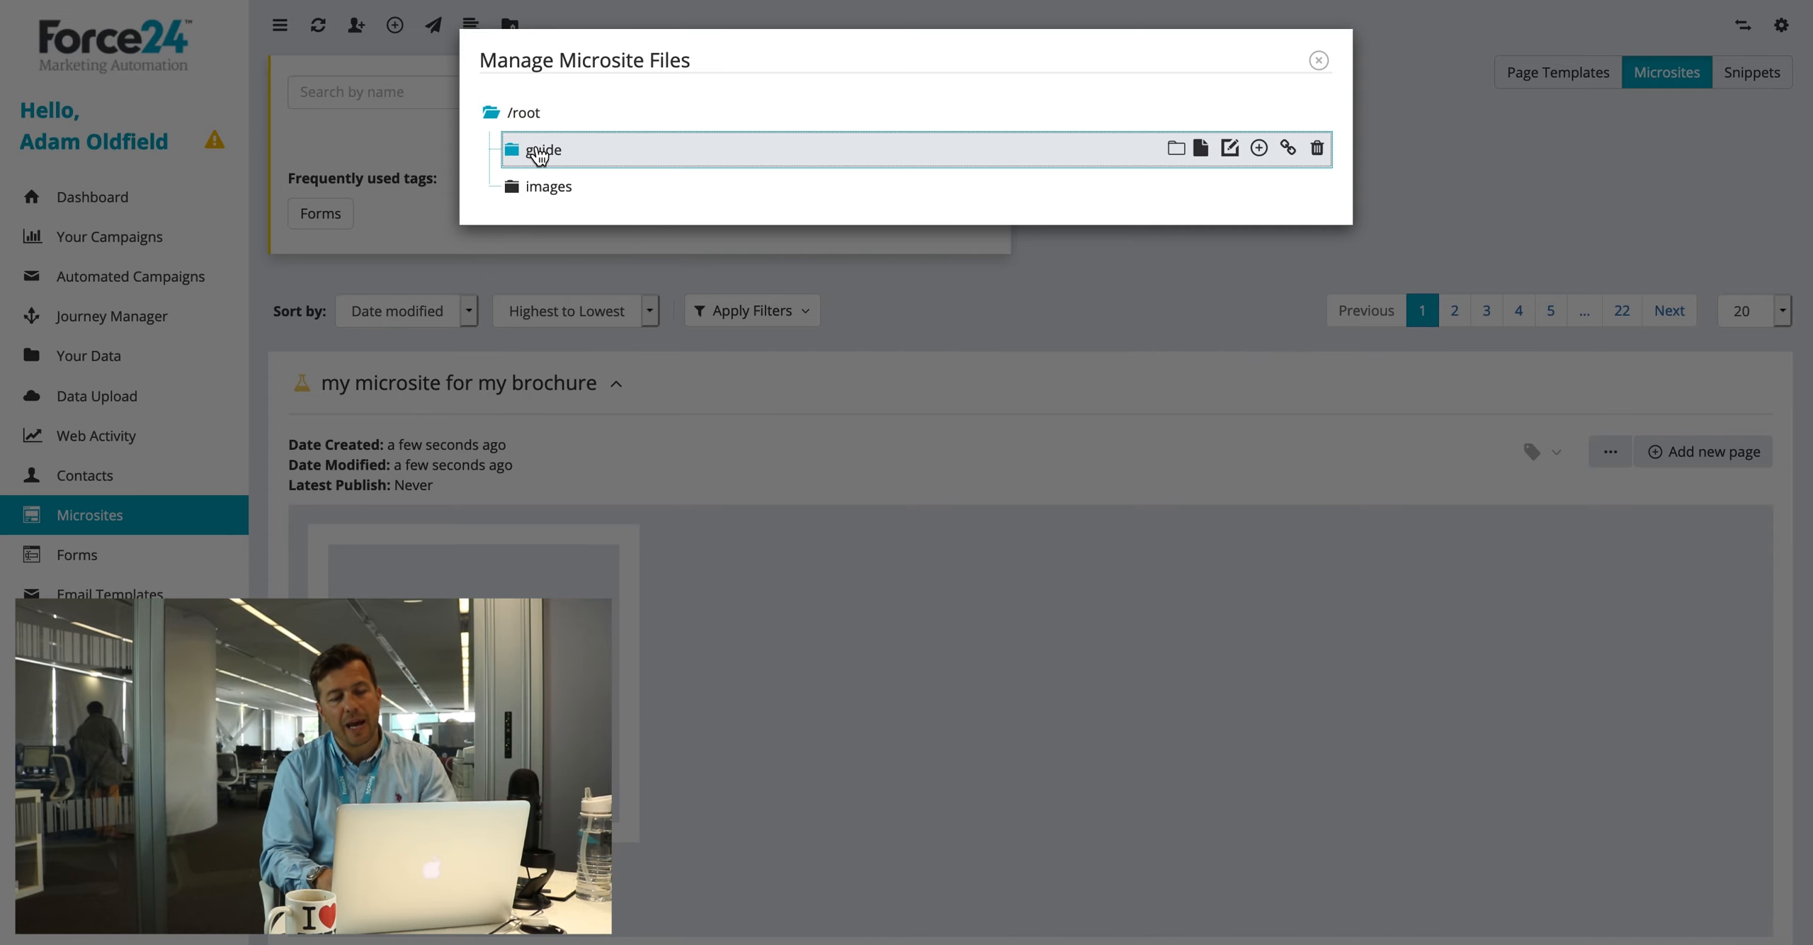
pyautogui.click(1262, 148)
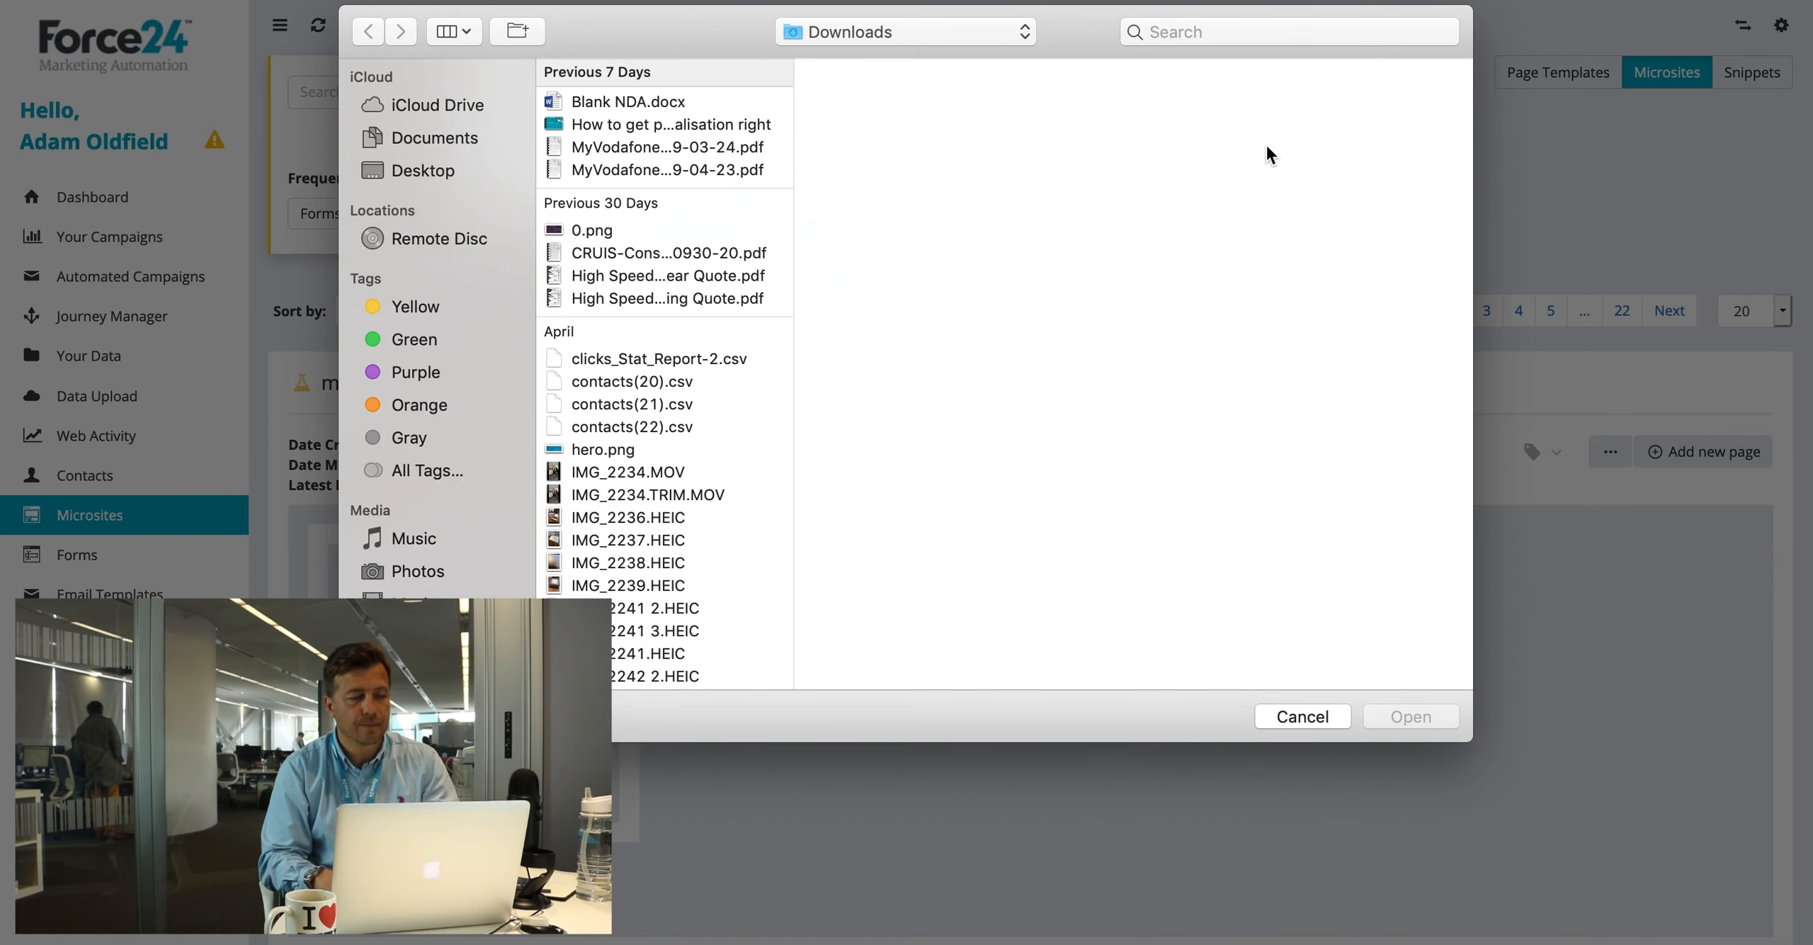
pyautogui.click(677, 125)
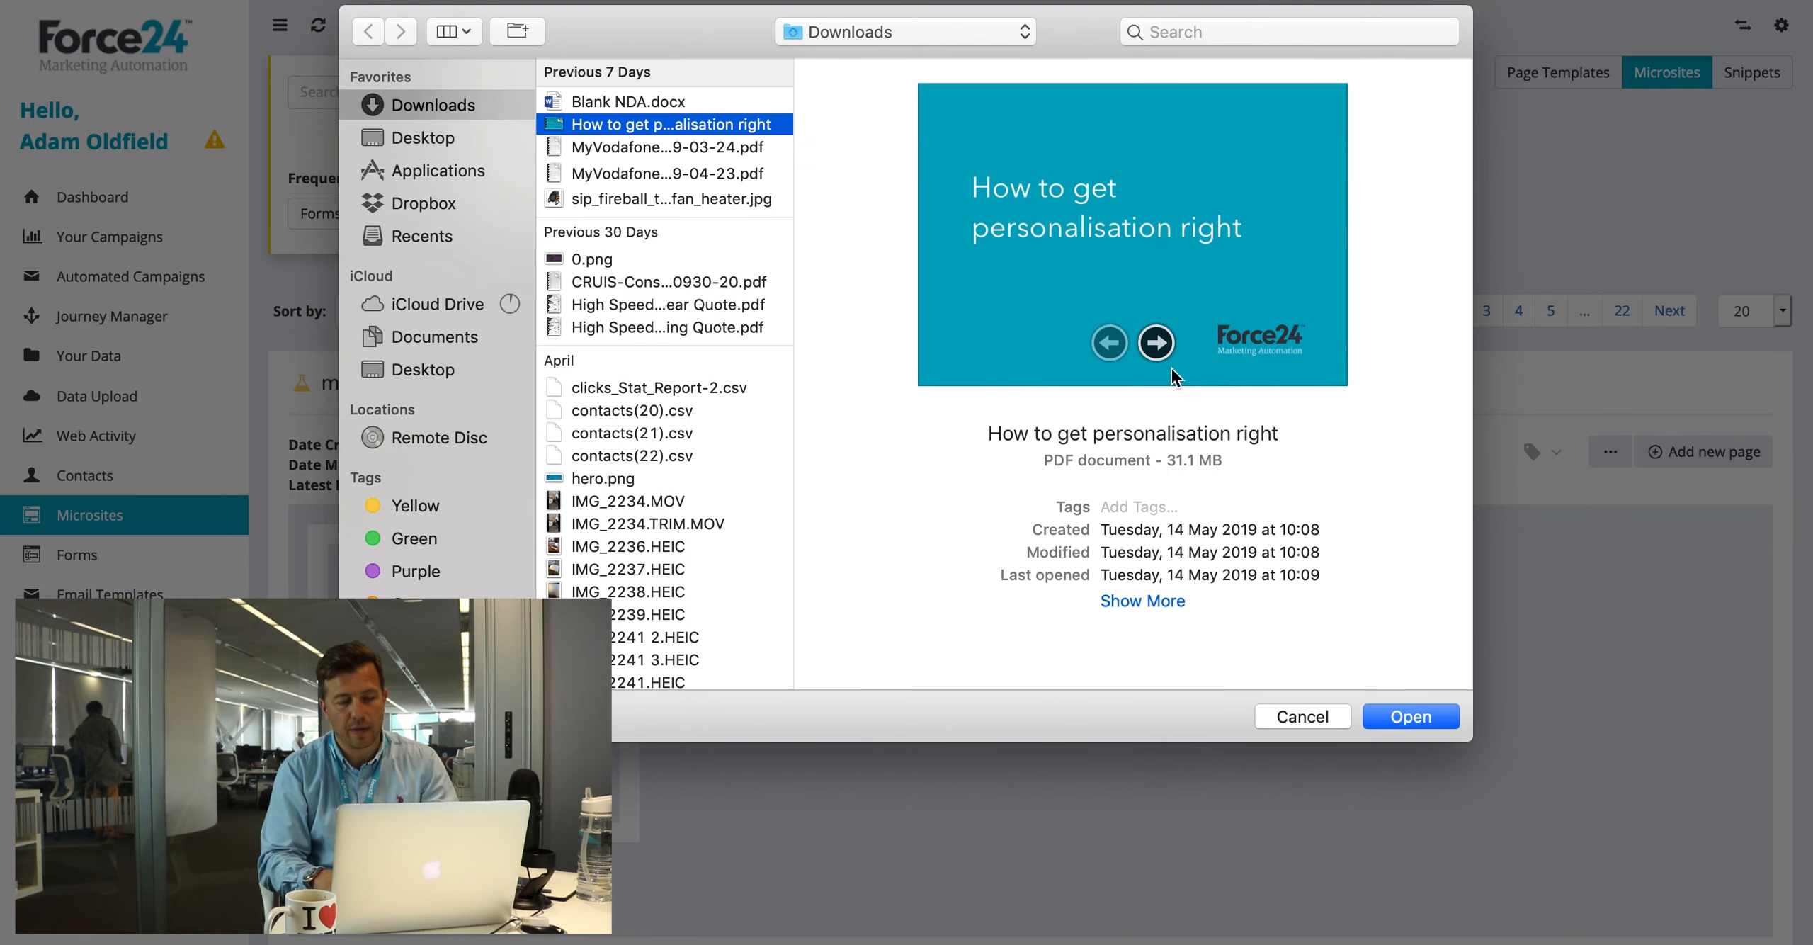
pyautogui.click(1317, 711)
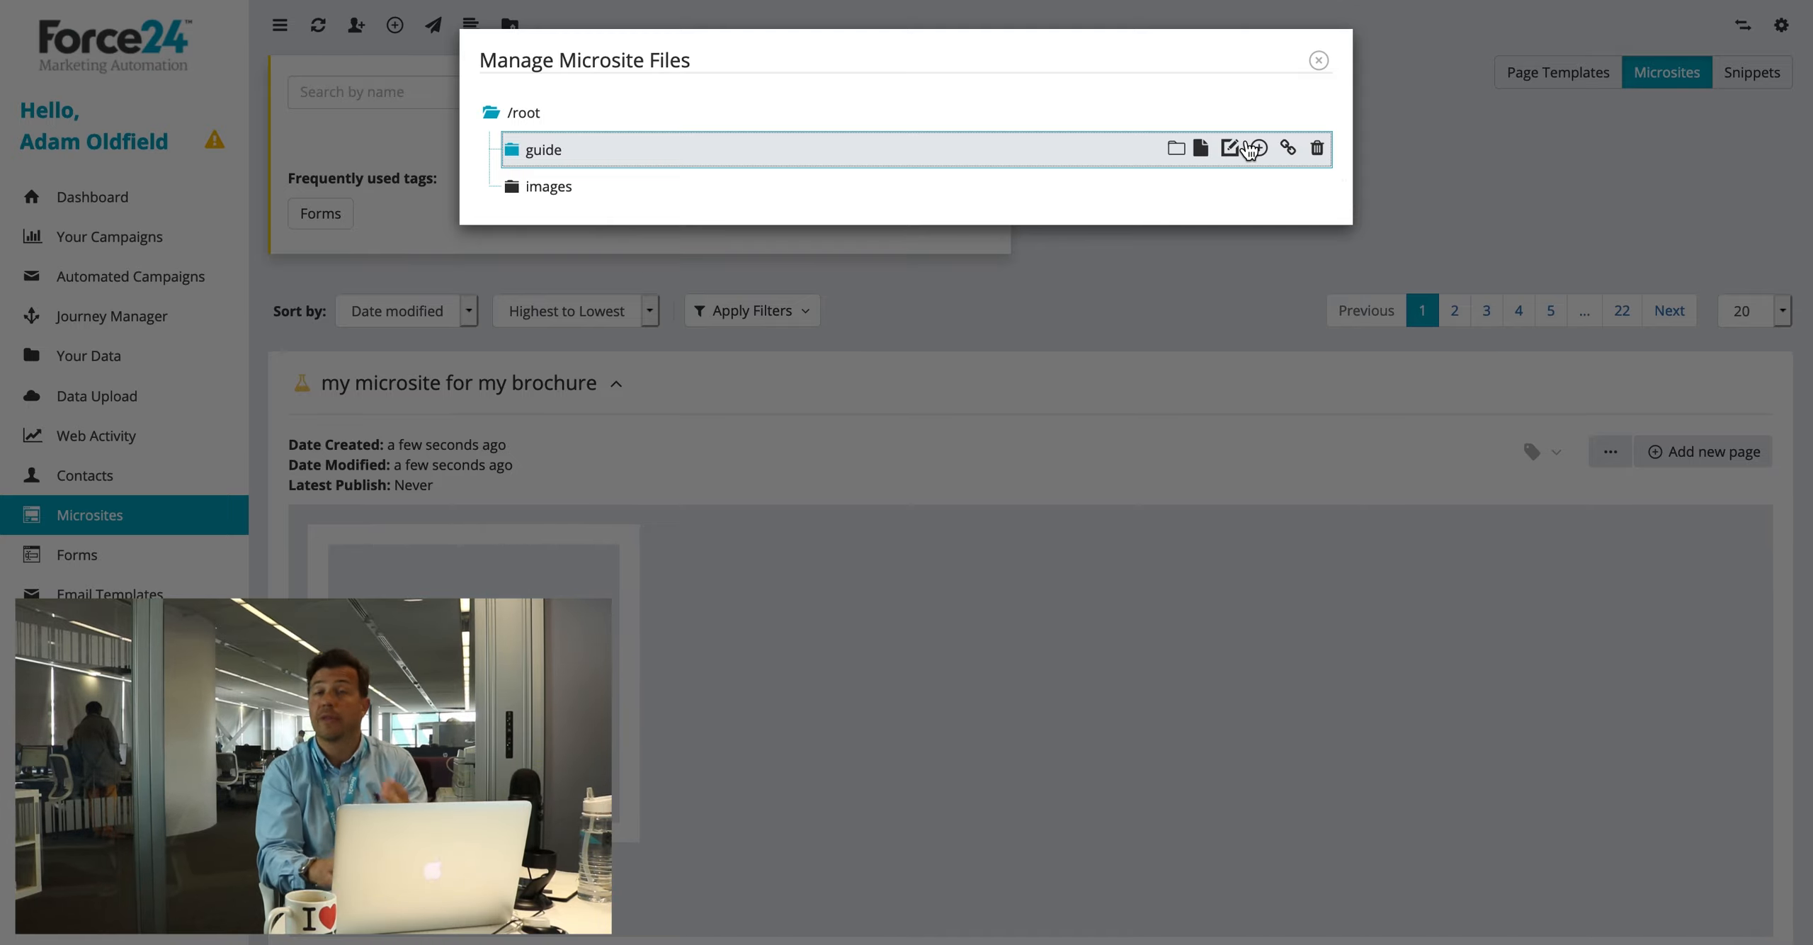
pyautogui.click(1318, 61)
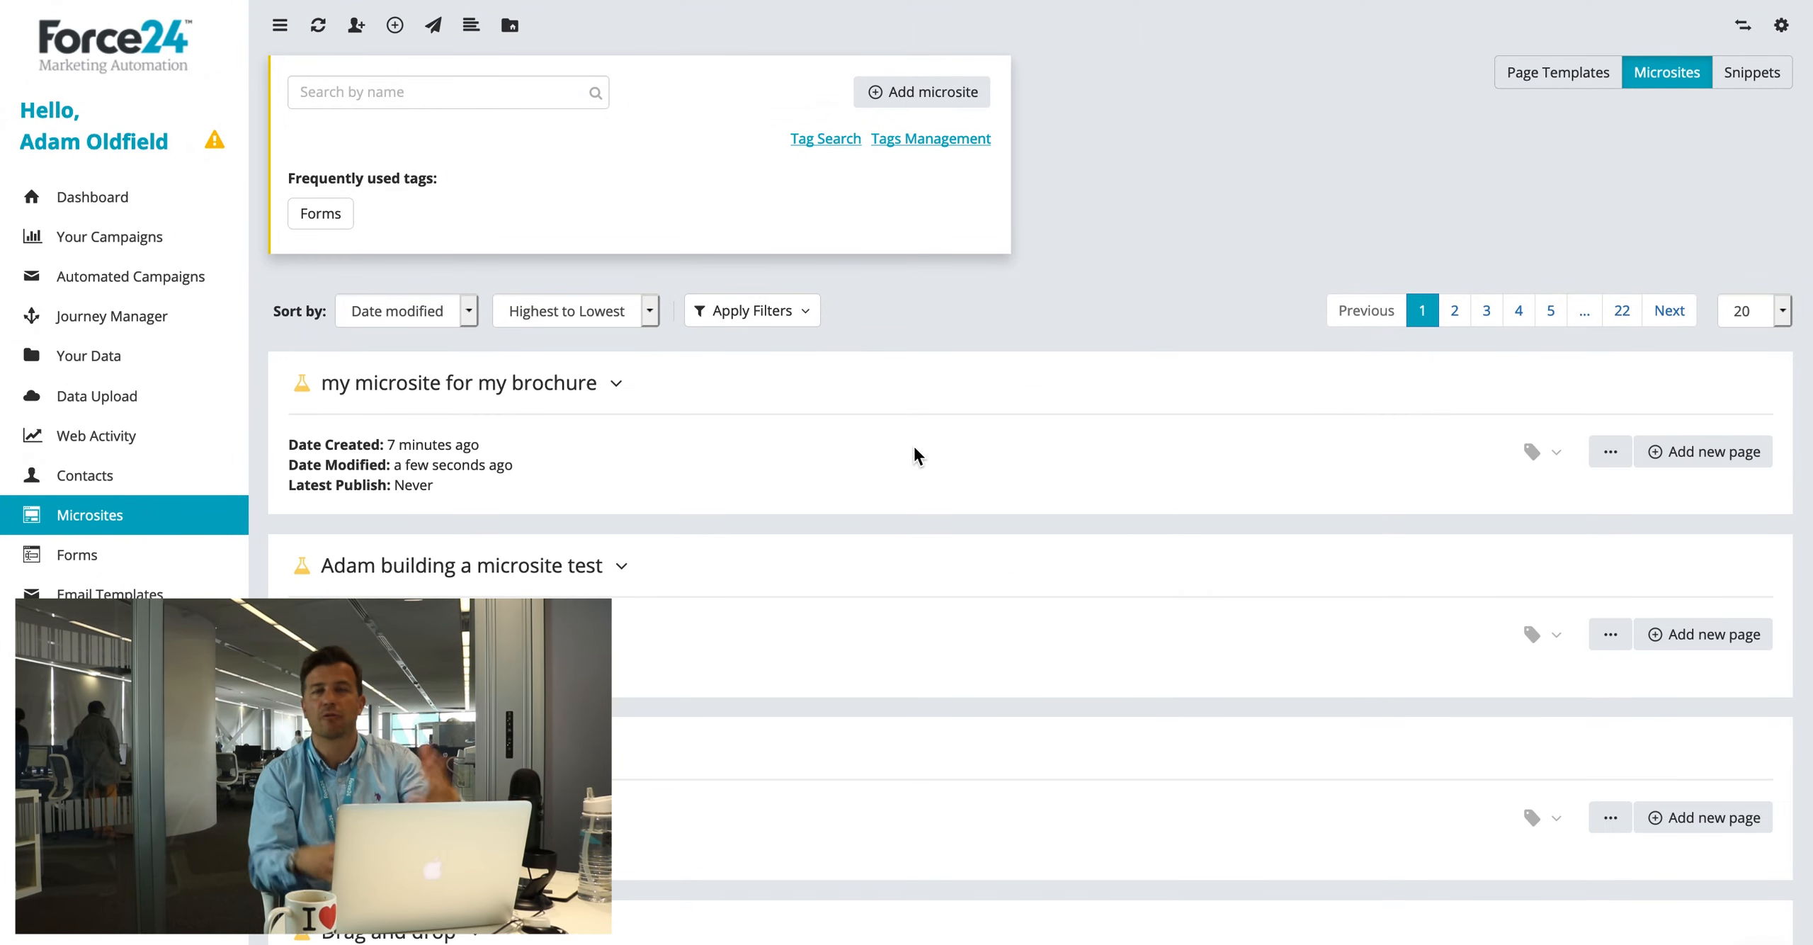
# Step: Publish the brochure microsite to the landing.force24.co.uk live location
pyautogui.click(524, 385)
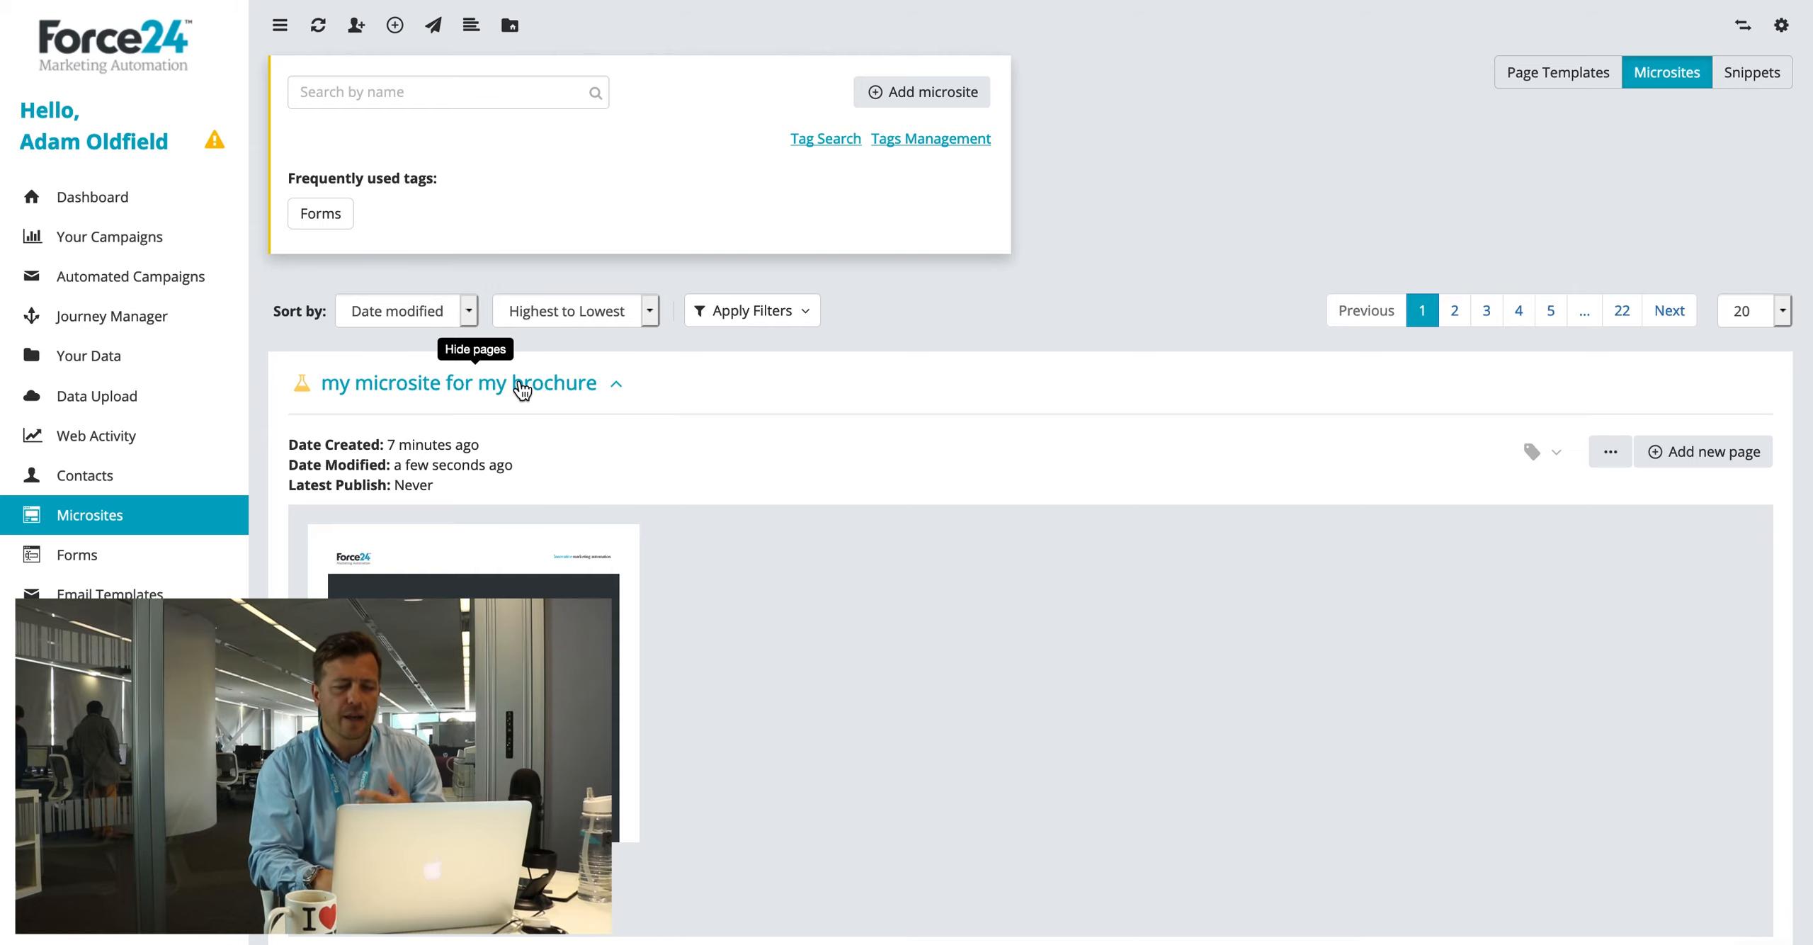
pyautogui.click(1611, 452)
pyautogui.click(1585, 528)
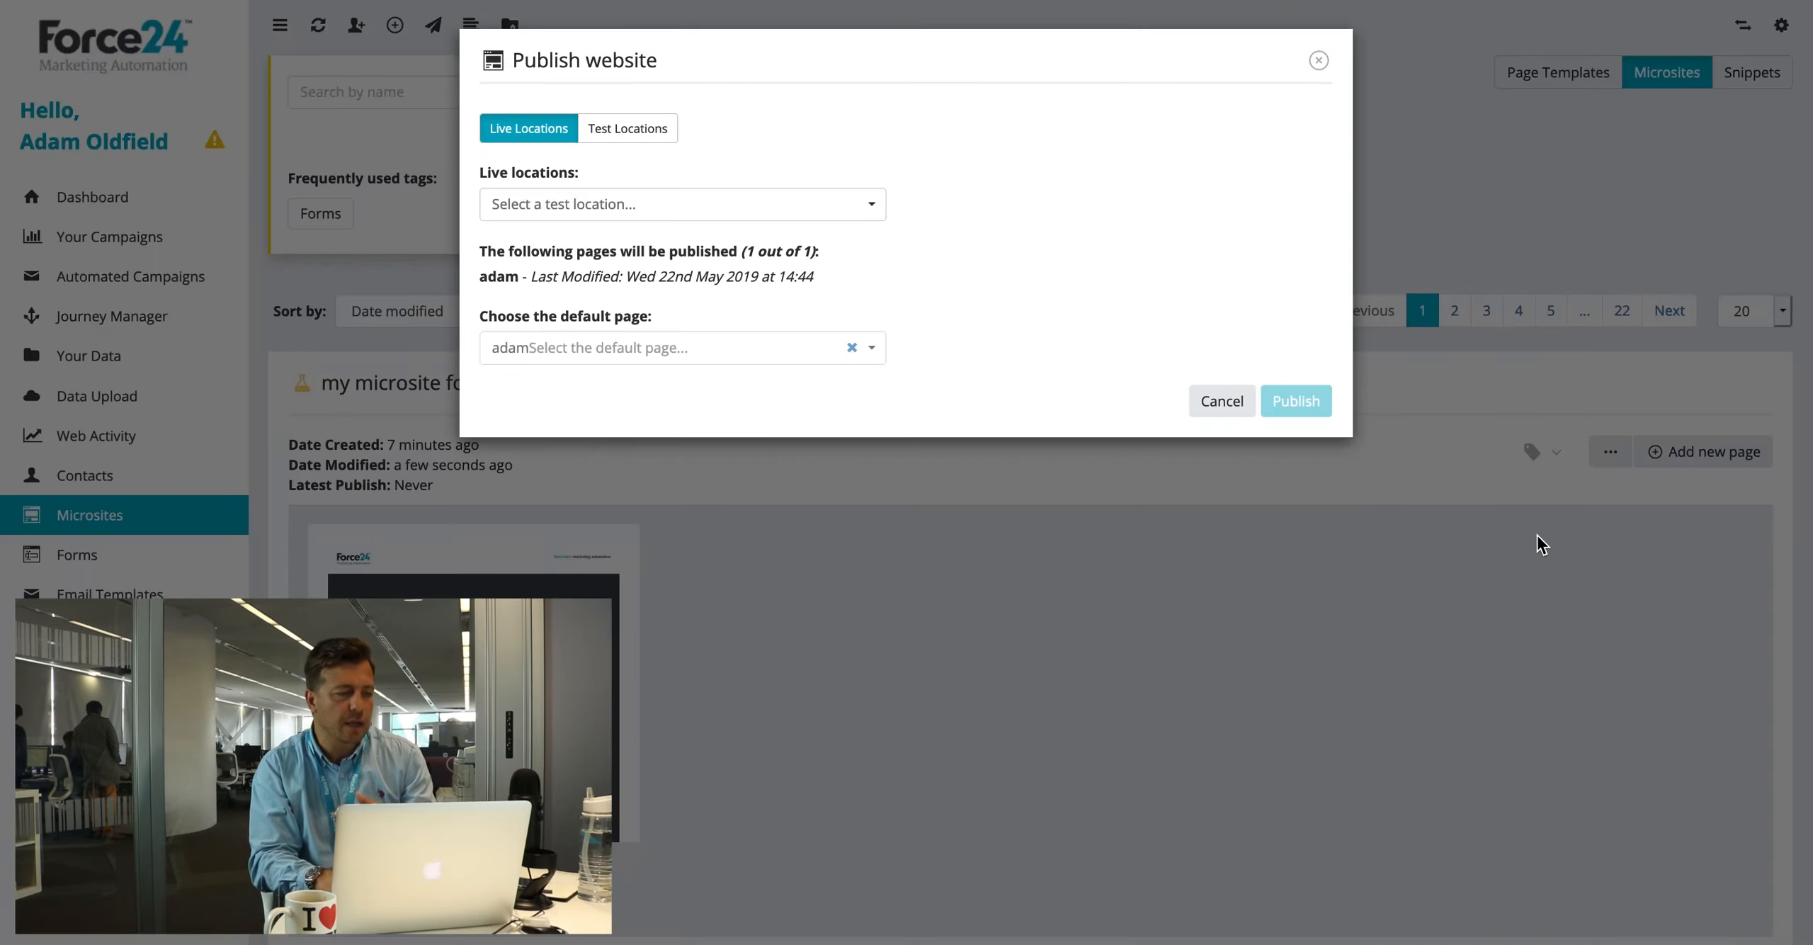
pyautogui.click(655, 202)
pyautogui.click(555, 241)
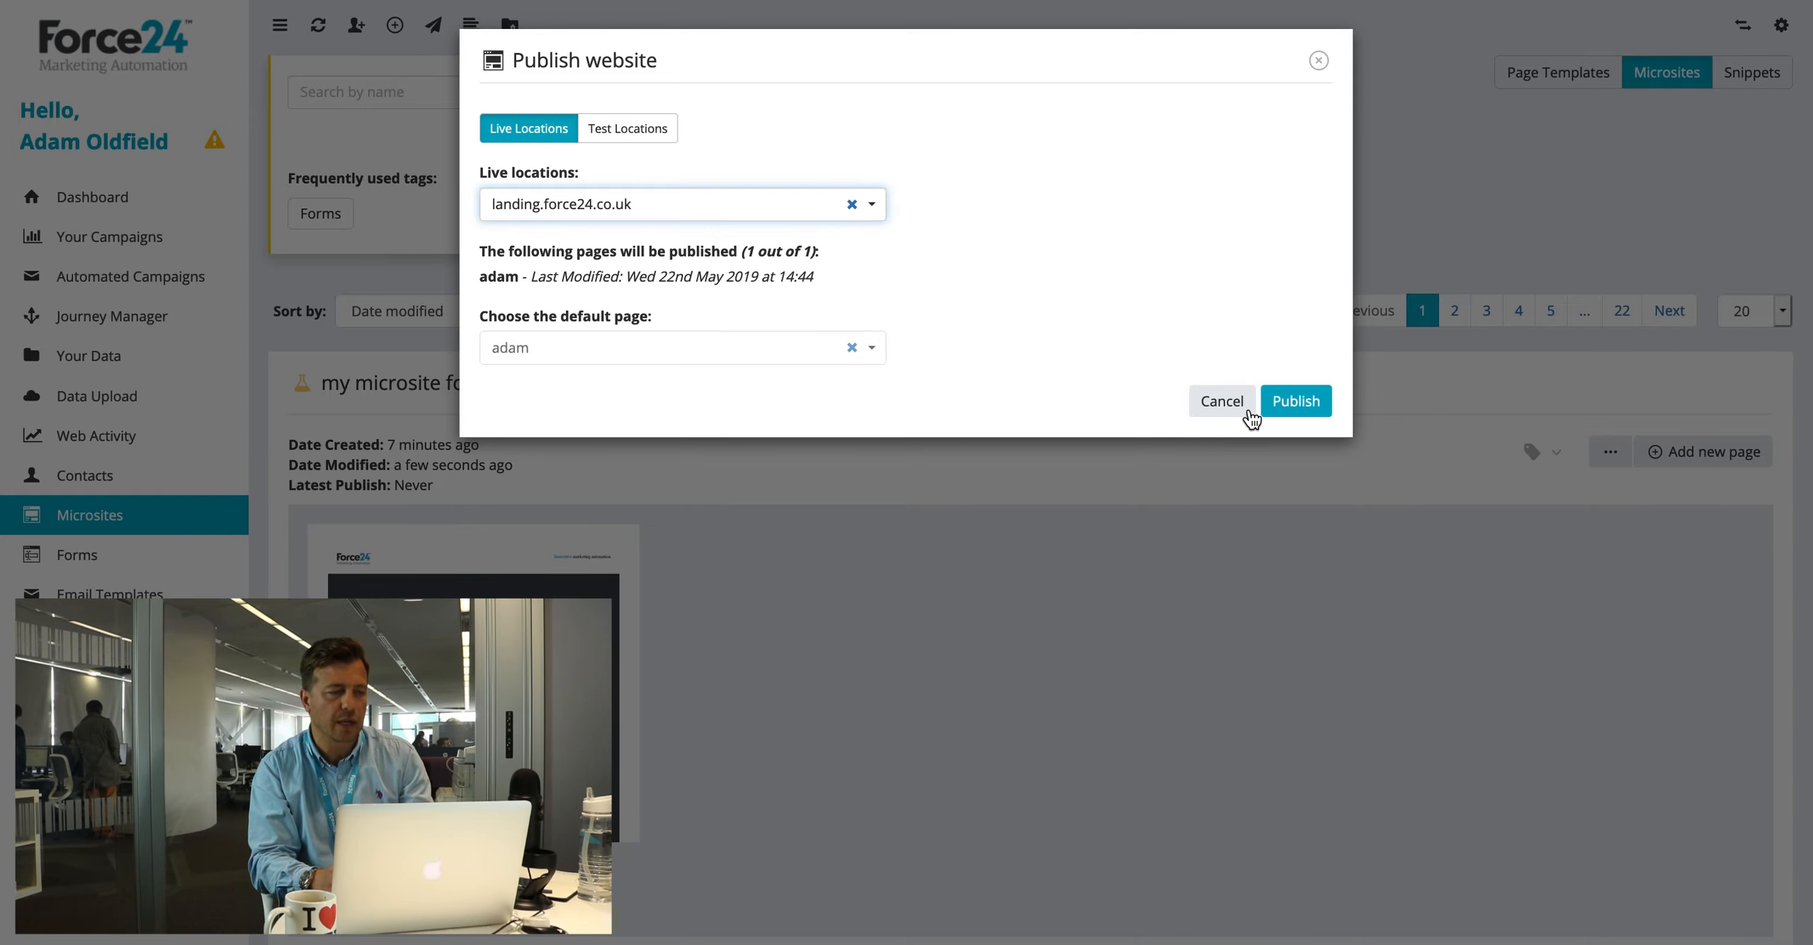
pyautogui.click(1297, 401)
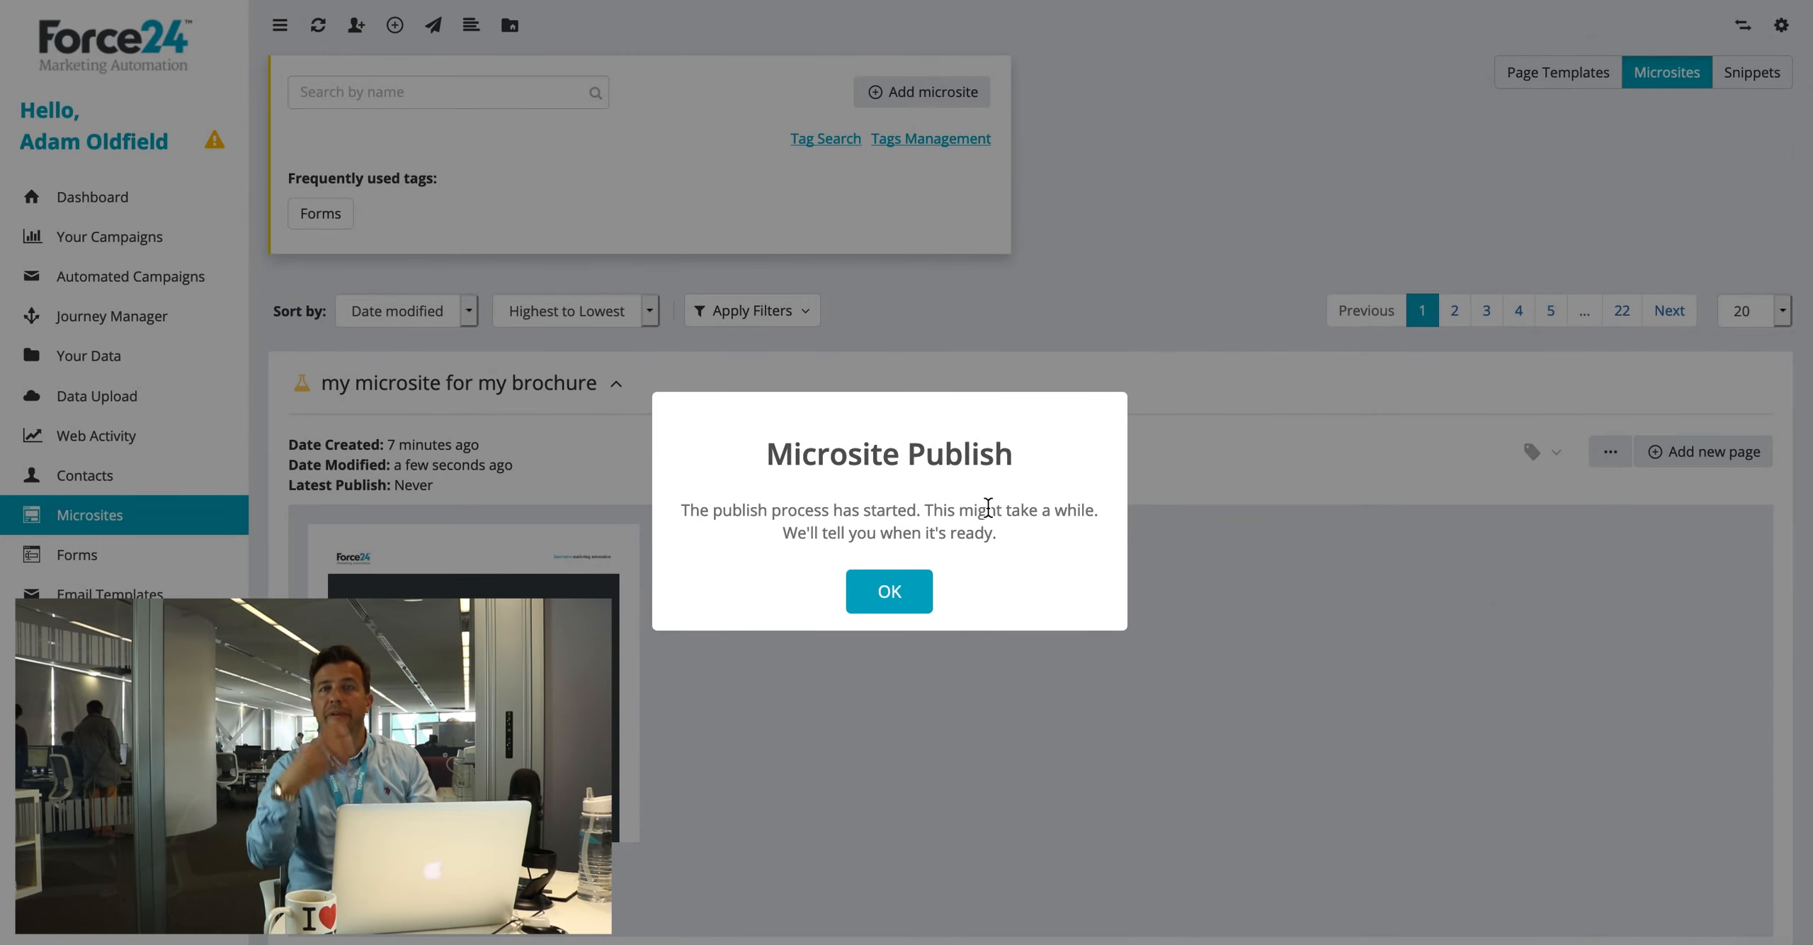
# Step: On the published page, confirm the heading reads Hello Adam and scroll through the content
pyautogui.press('super+t')
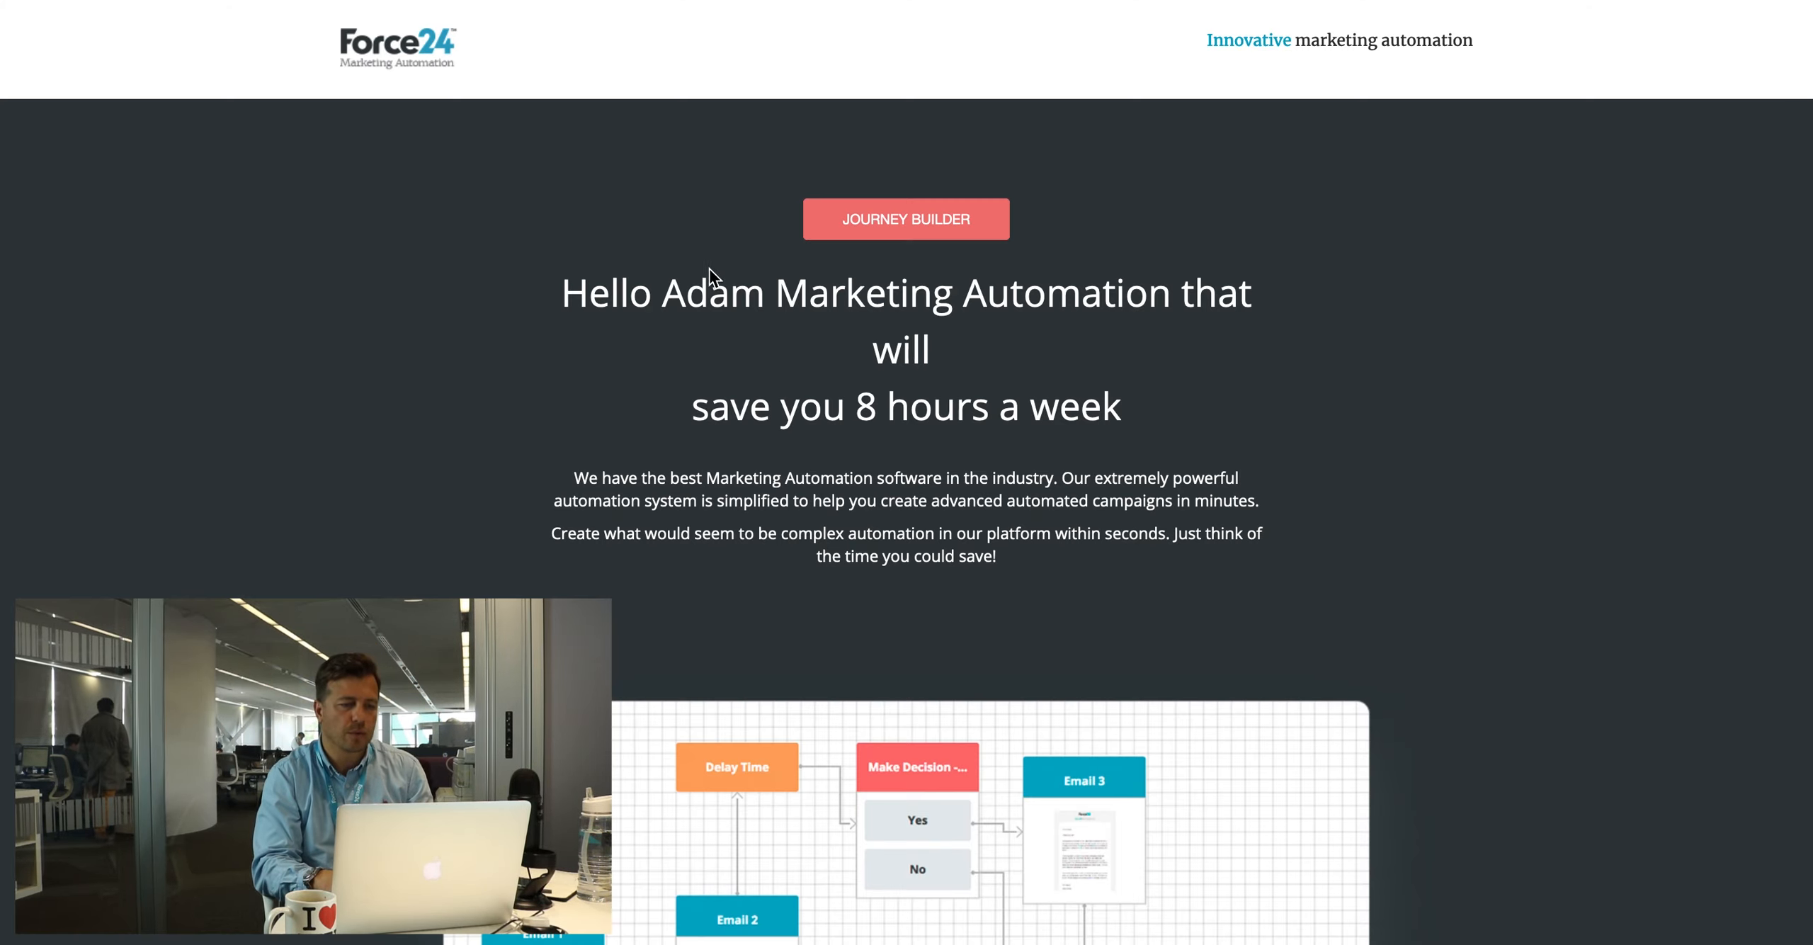
pyautogui.moveTo(663, 296); pyautogui.dragTo(775, 296)
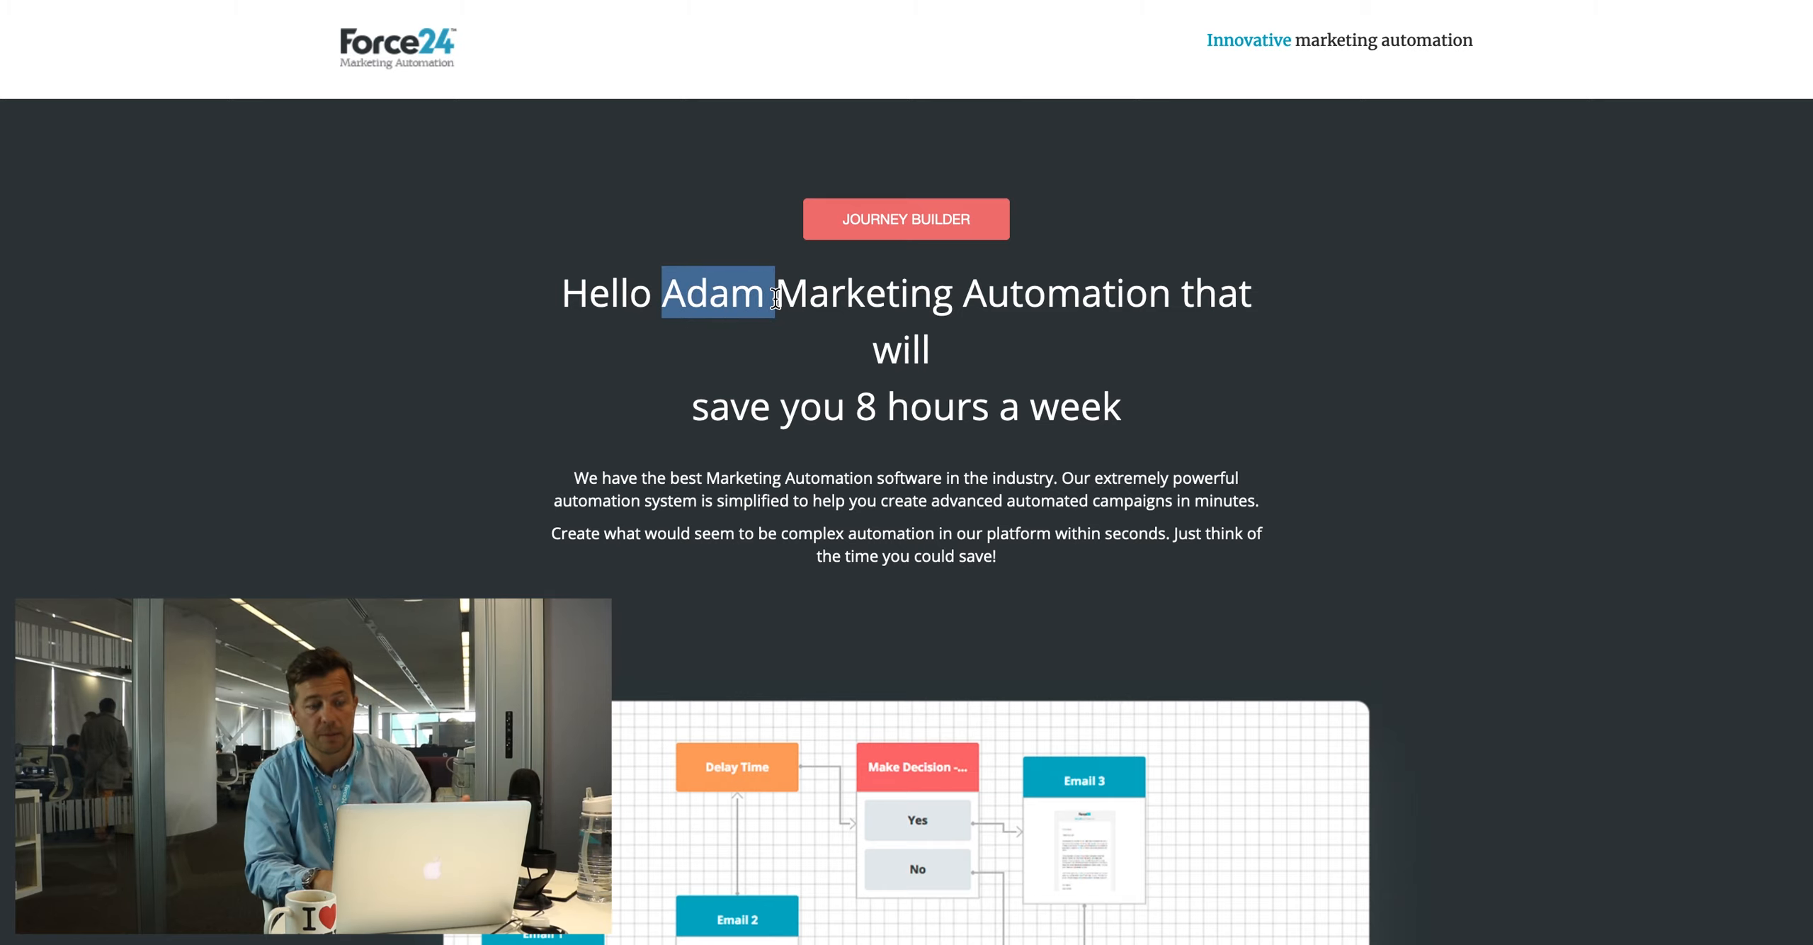
pyautogui.click(656, 388)
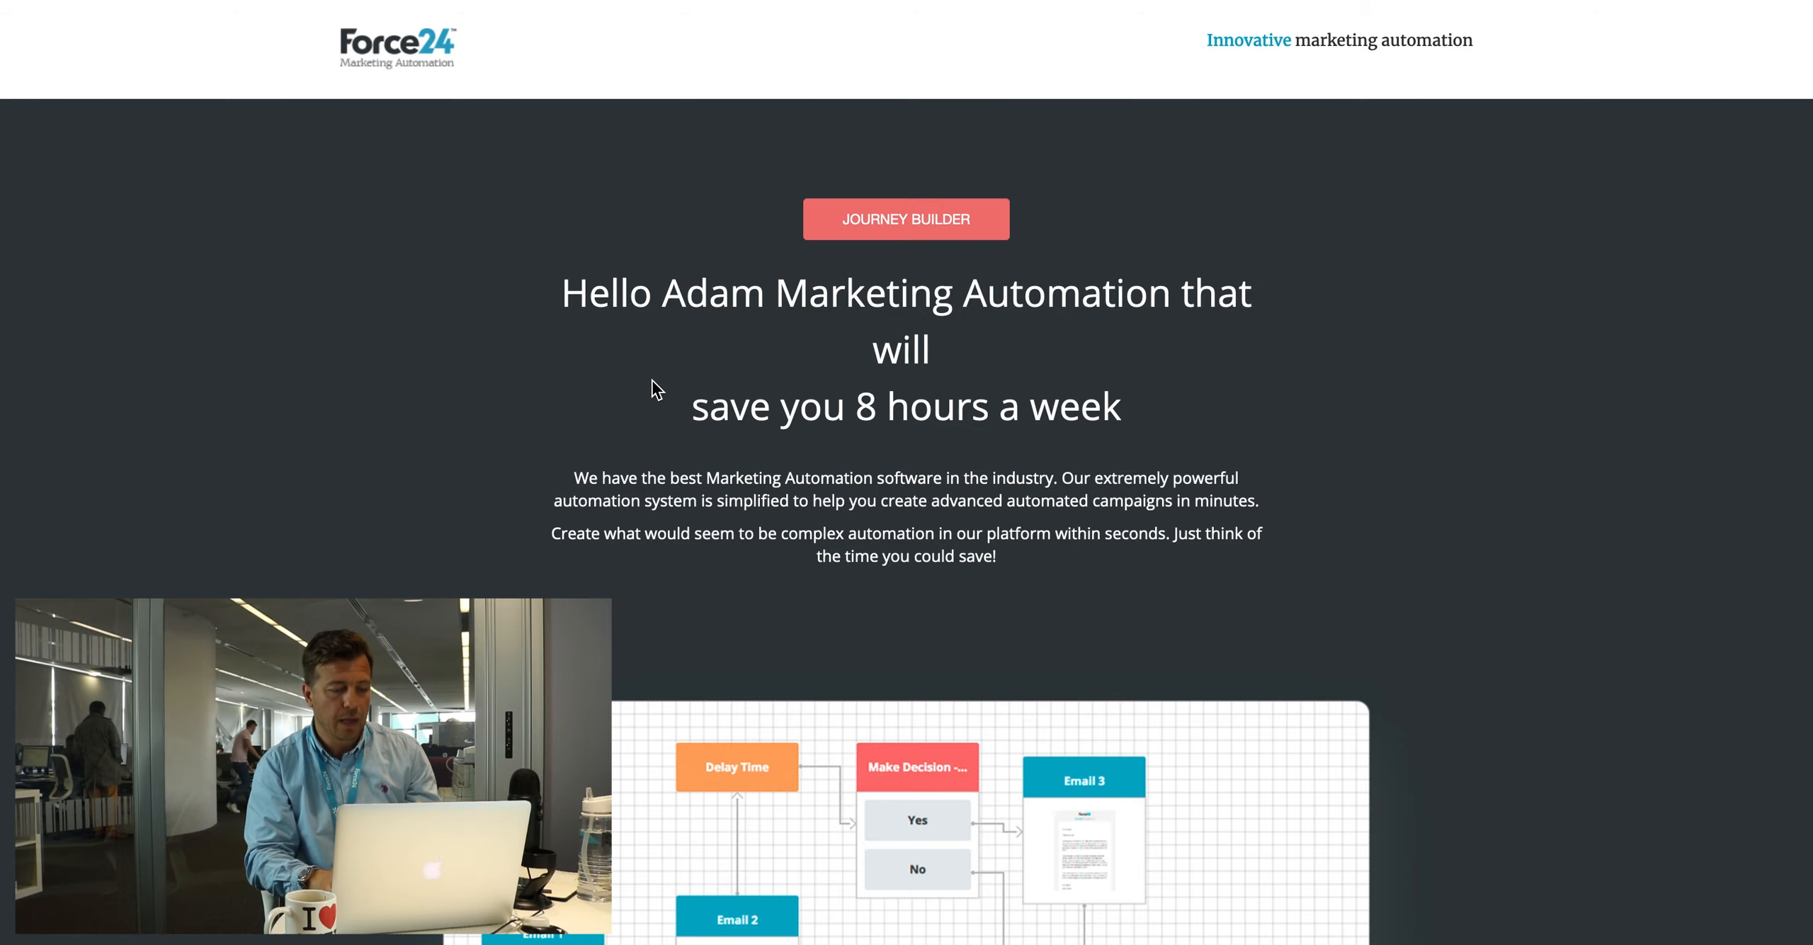
pyautogui.scroll(-15, 966, 453)
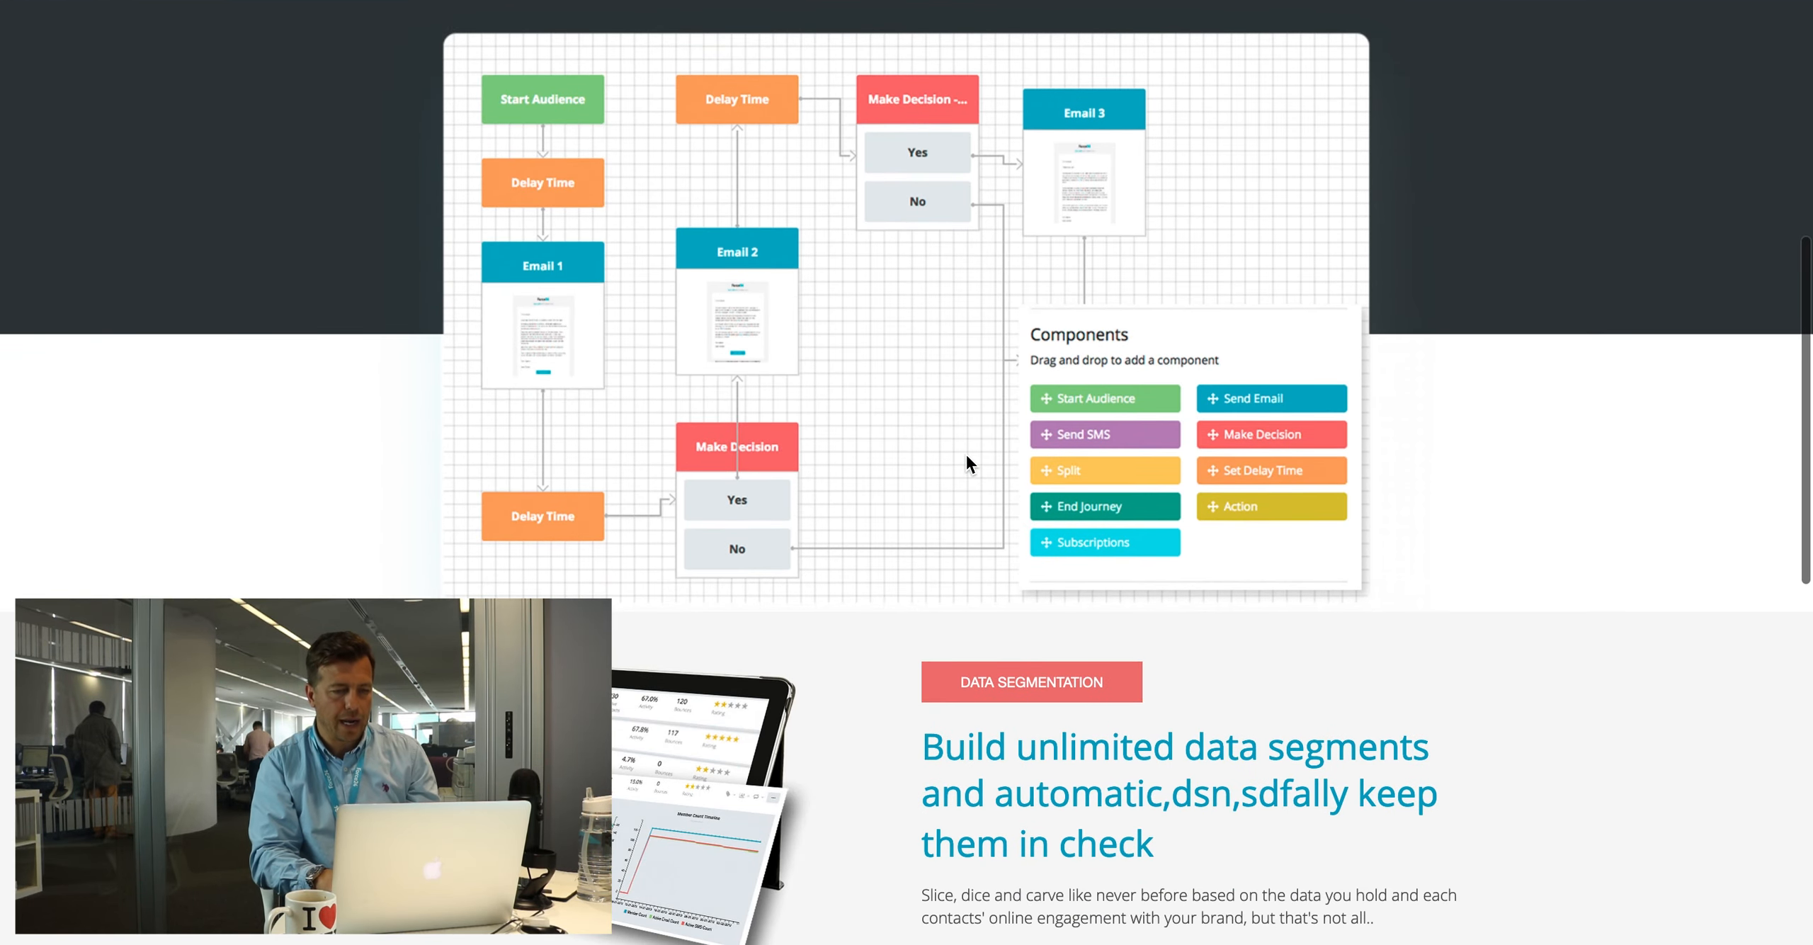
pyautogui.scroll(-3, 966, 456)
pyautogui.scroll(10, 967, 457)
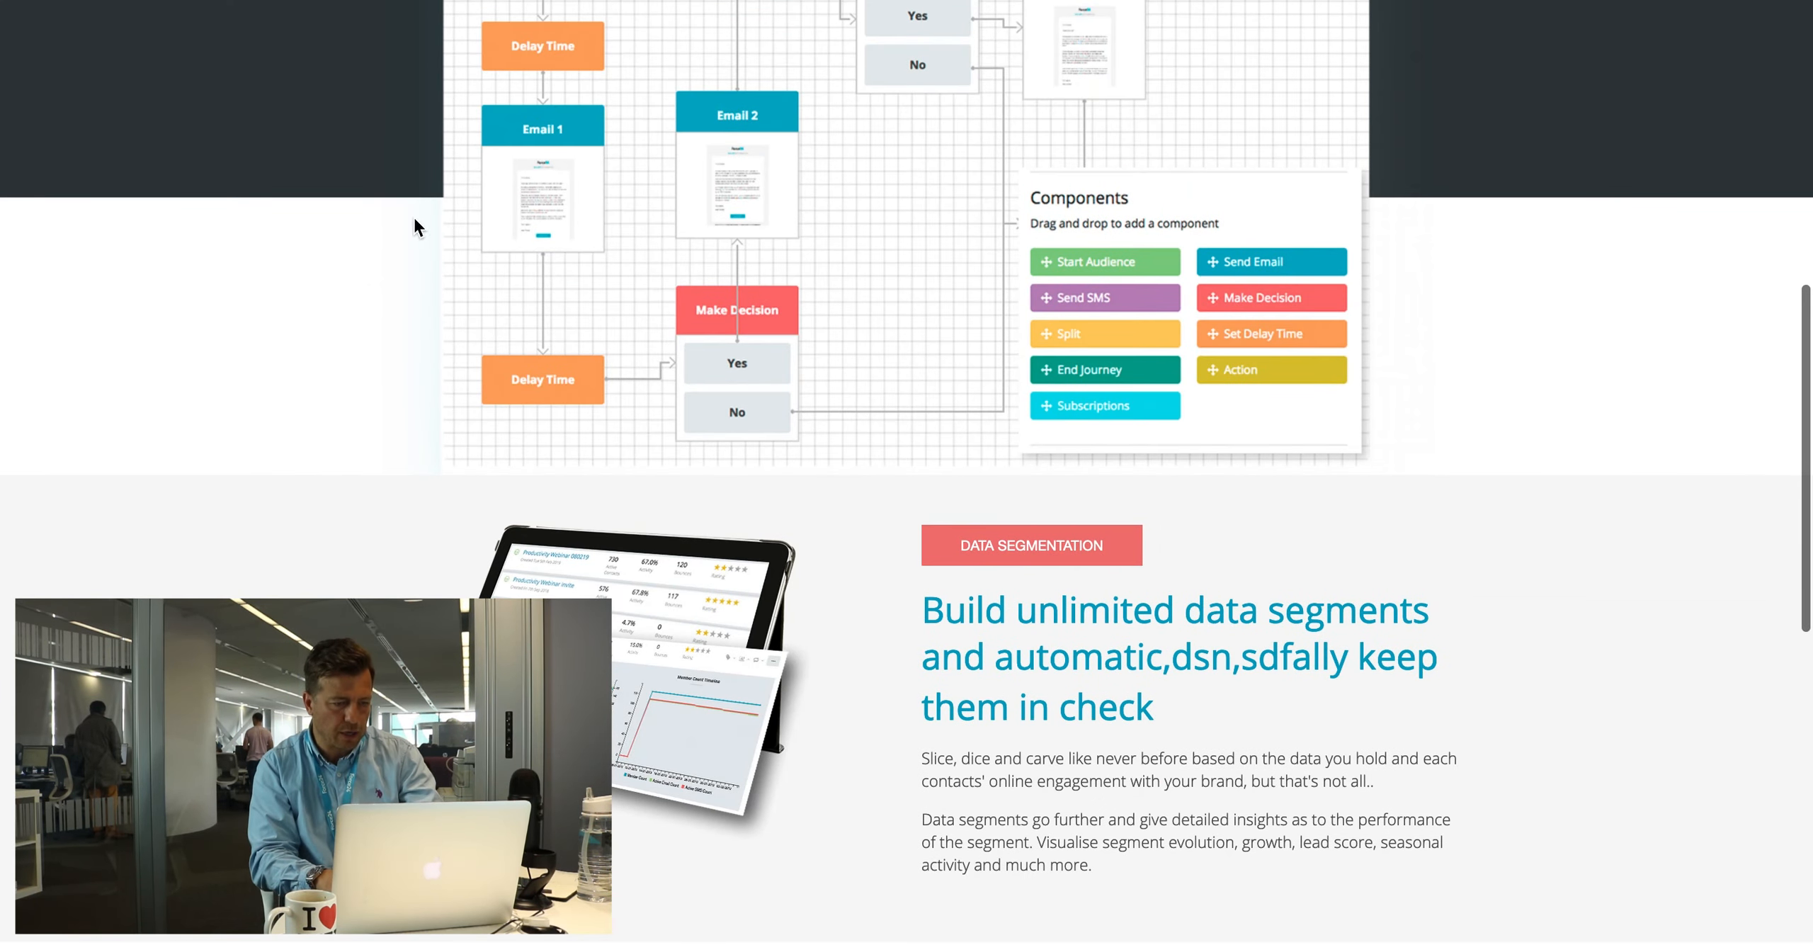
pyautogui.scroll(15, 836, 715)
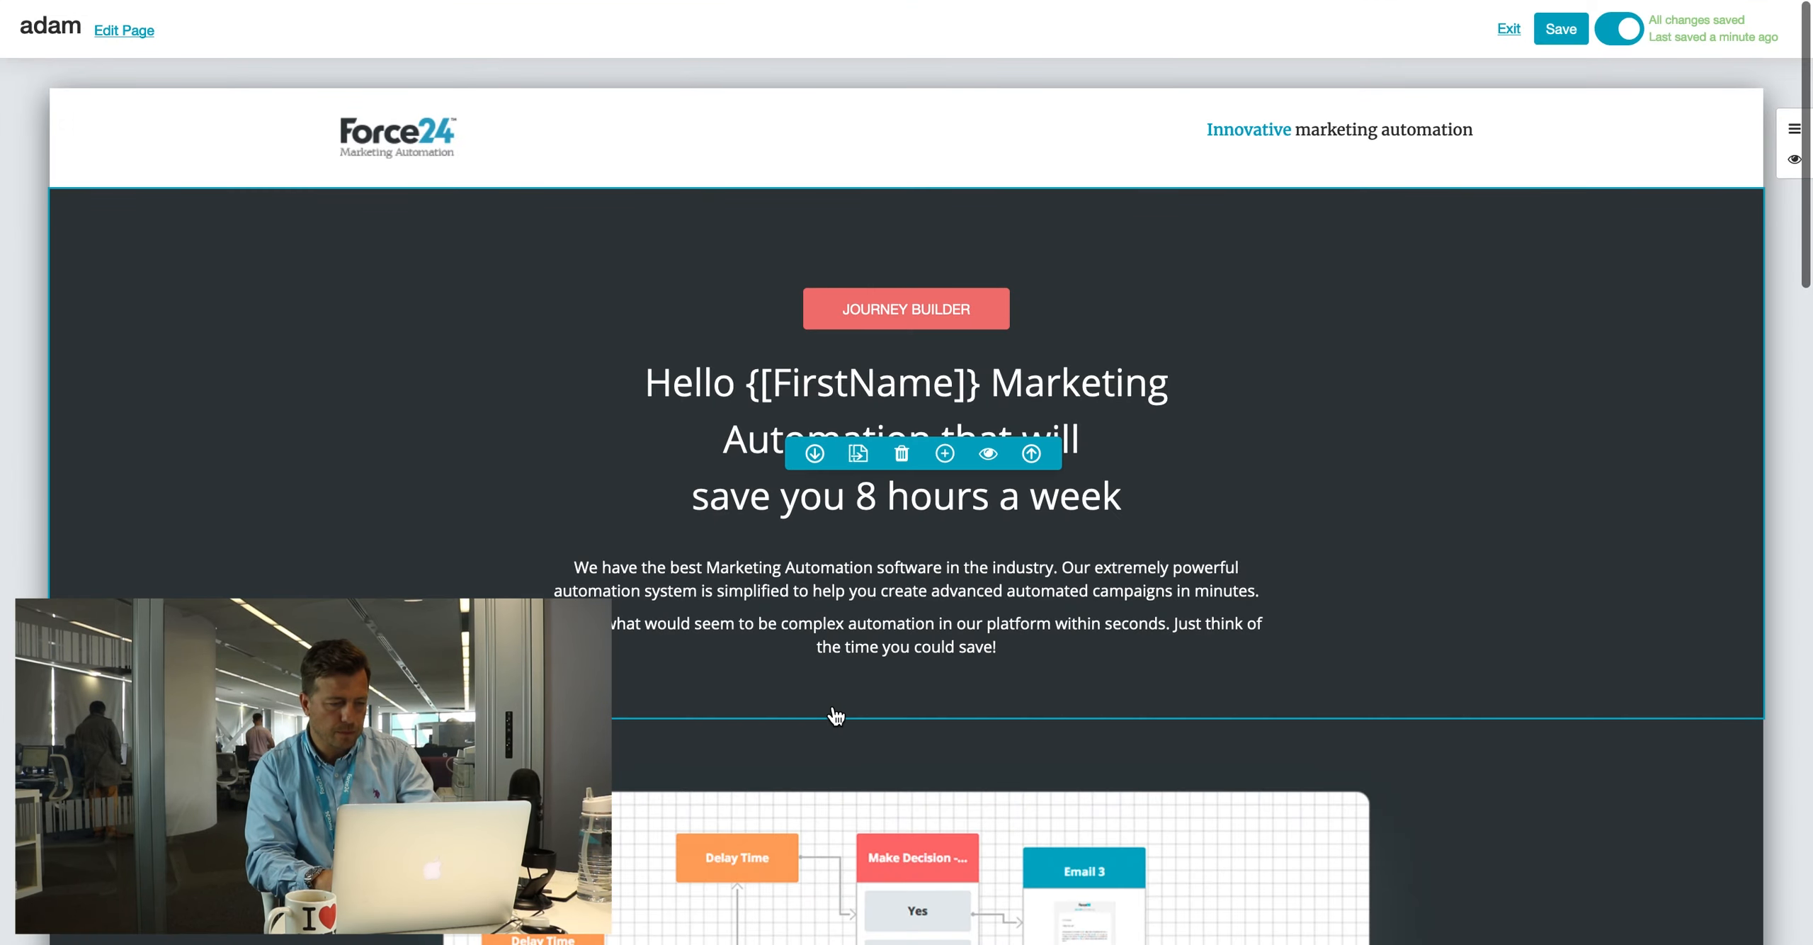
pyautogui.scroll(-10, 817, 762)
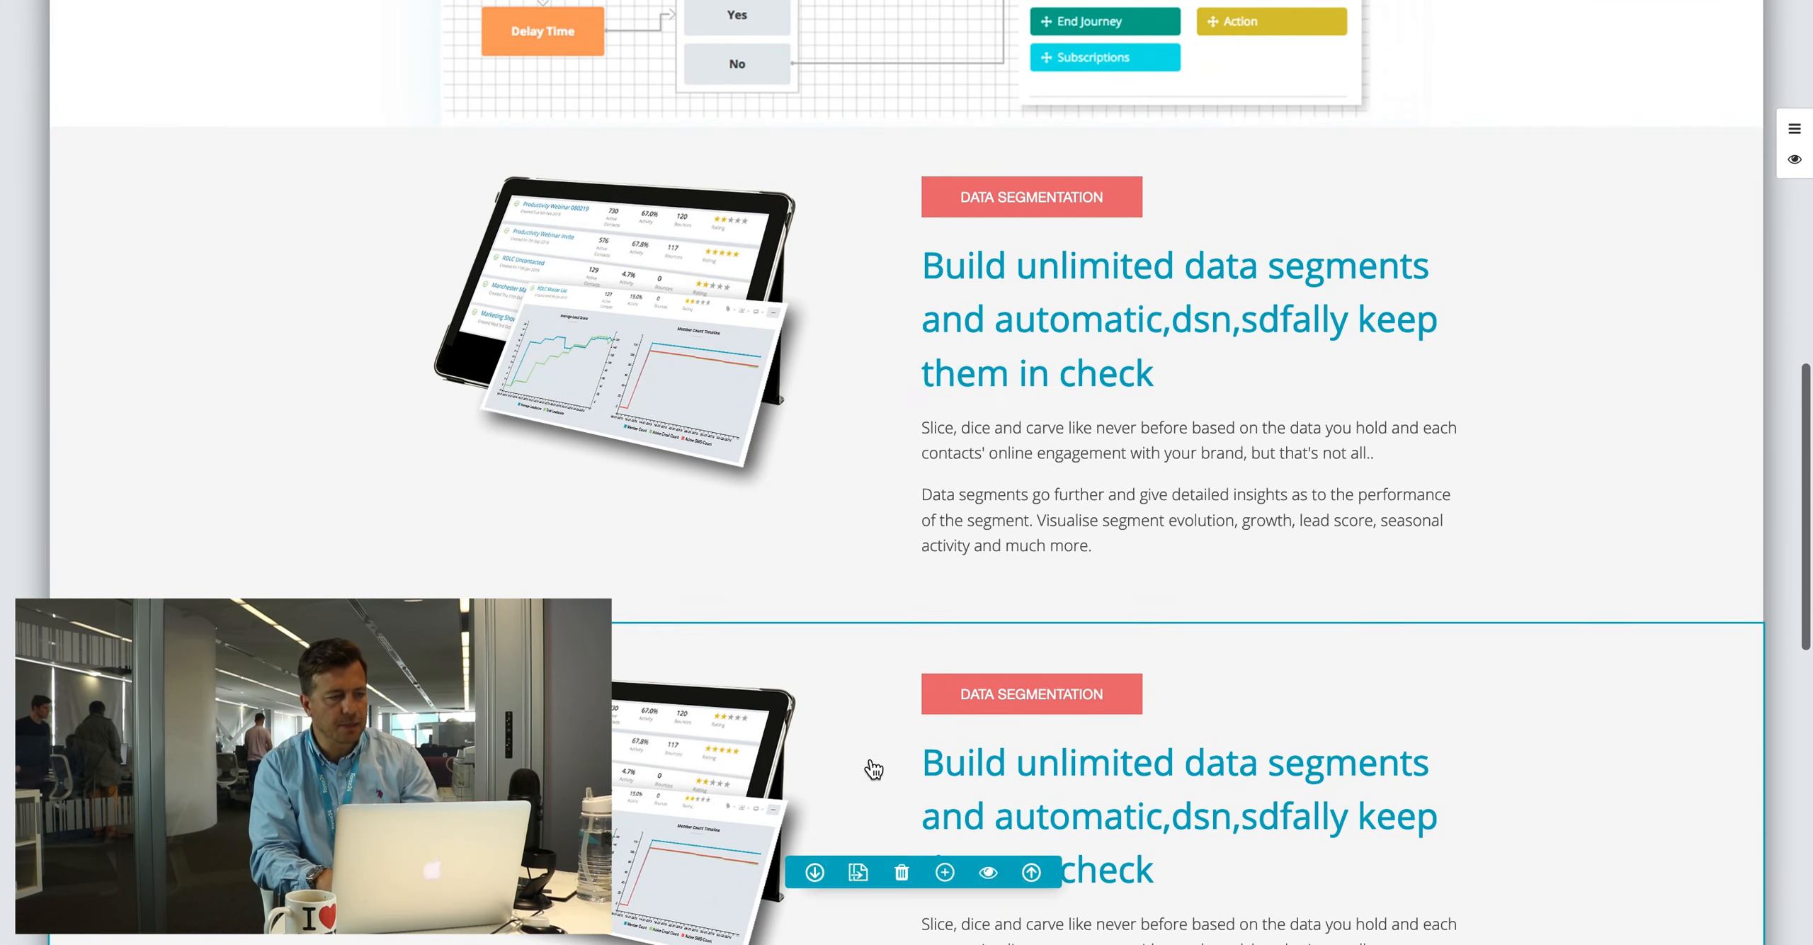
pyautogui.scroll(5, 918, 660)
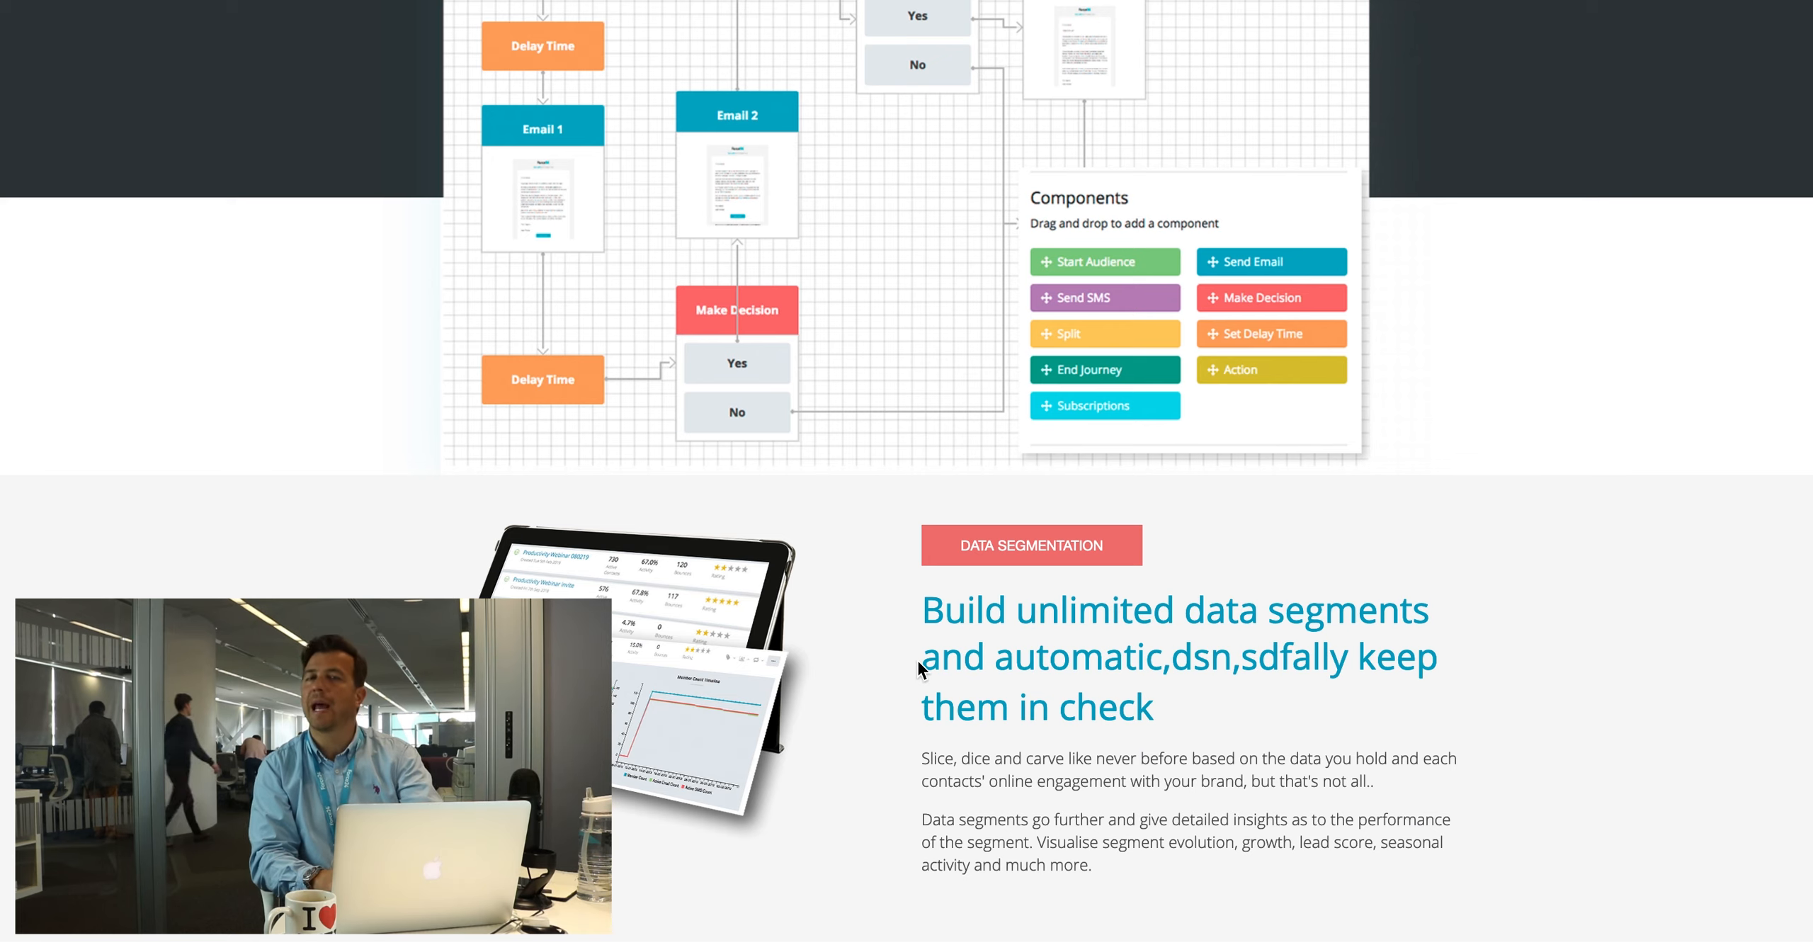
pyautogui.scroll(-3, 918, 660)
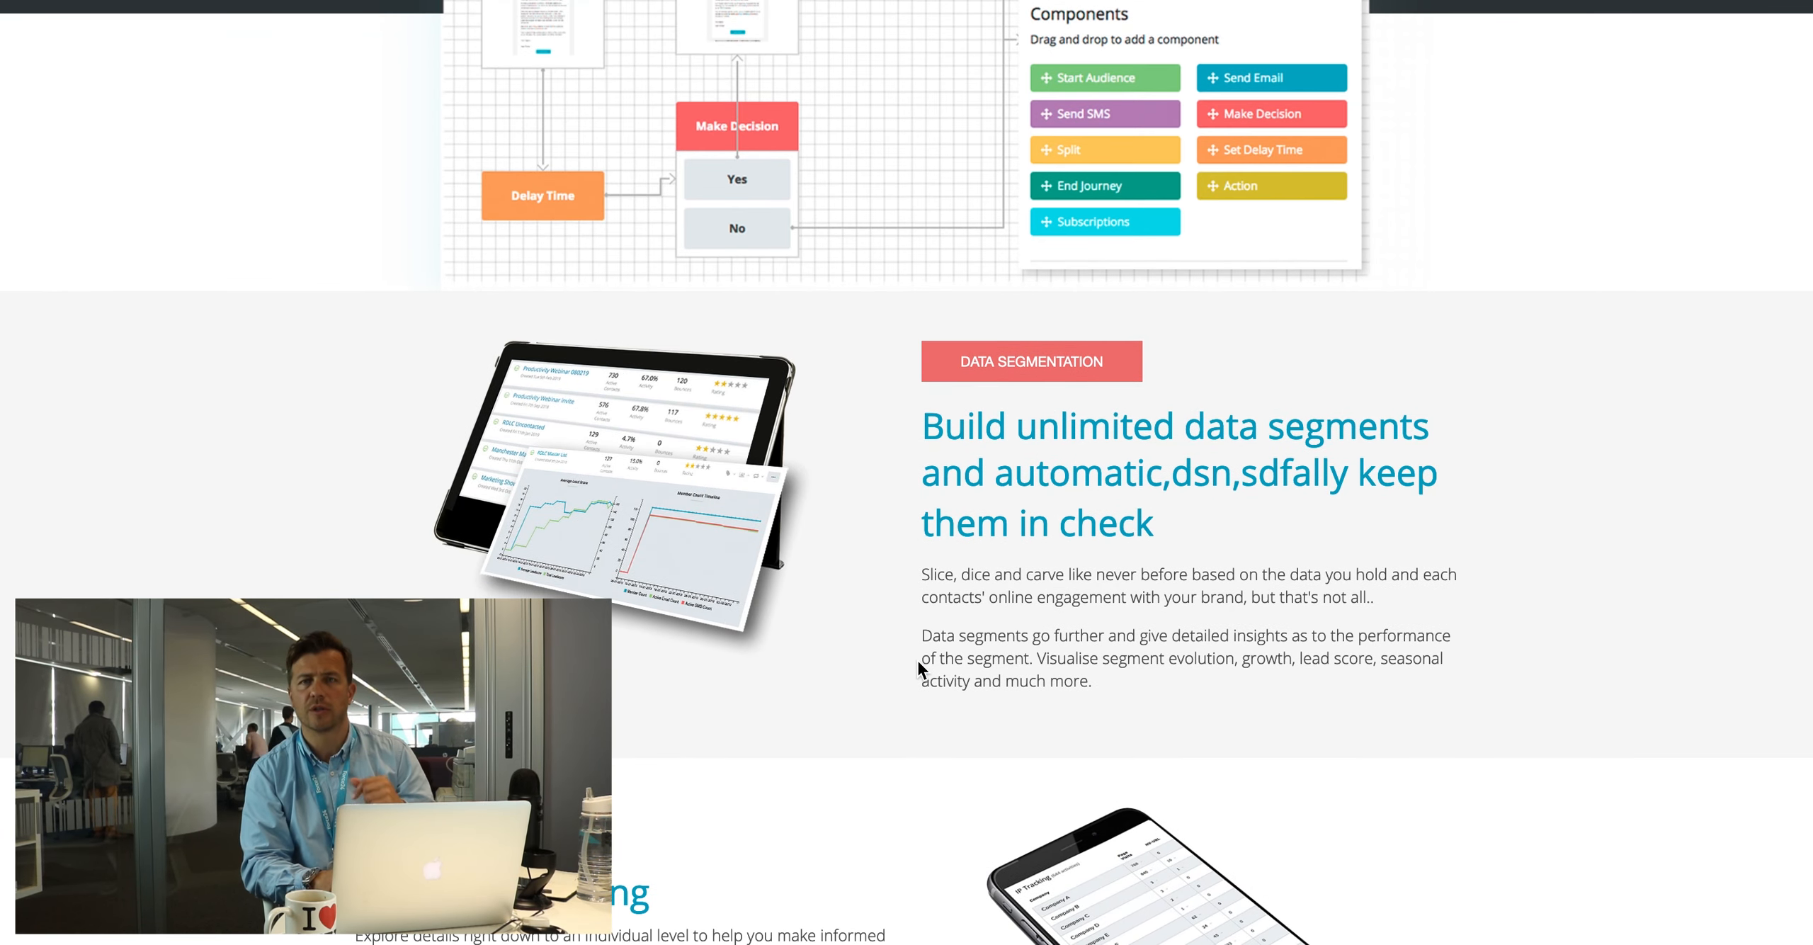
pyautogui.scroll(12, 918, 660)
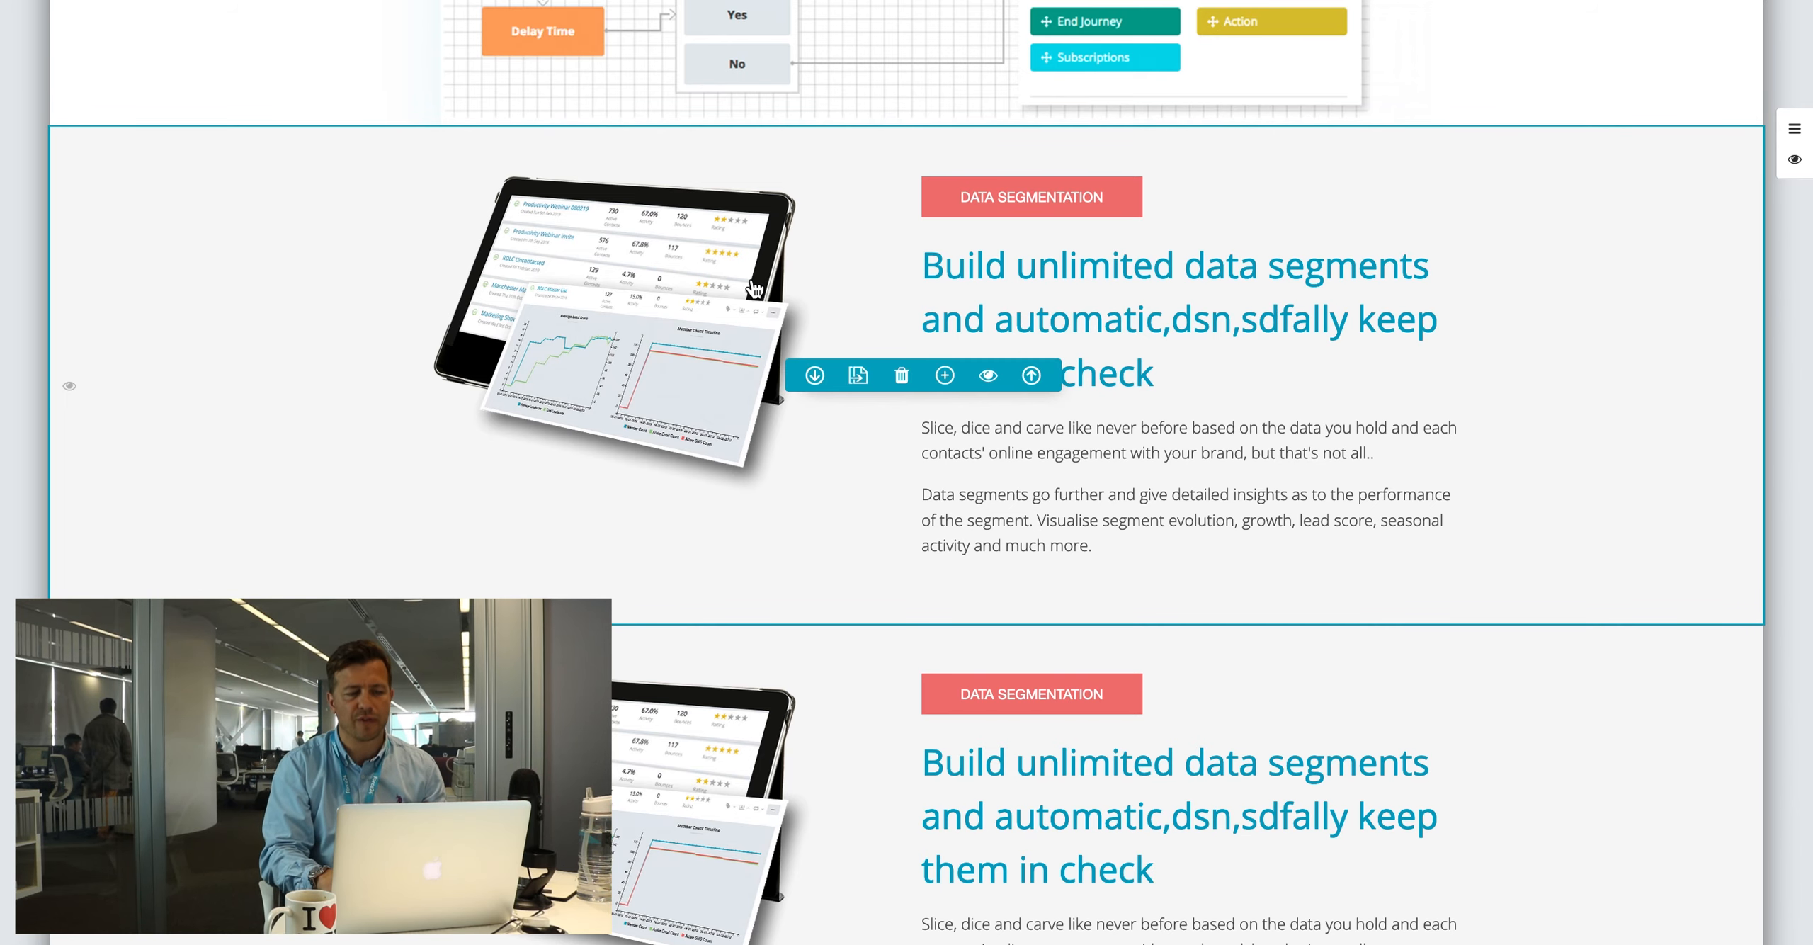
pyautogui.scroll(15, 814, 231)
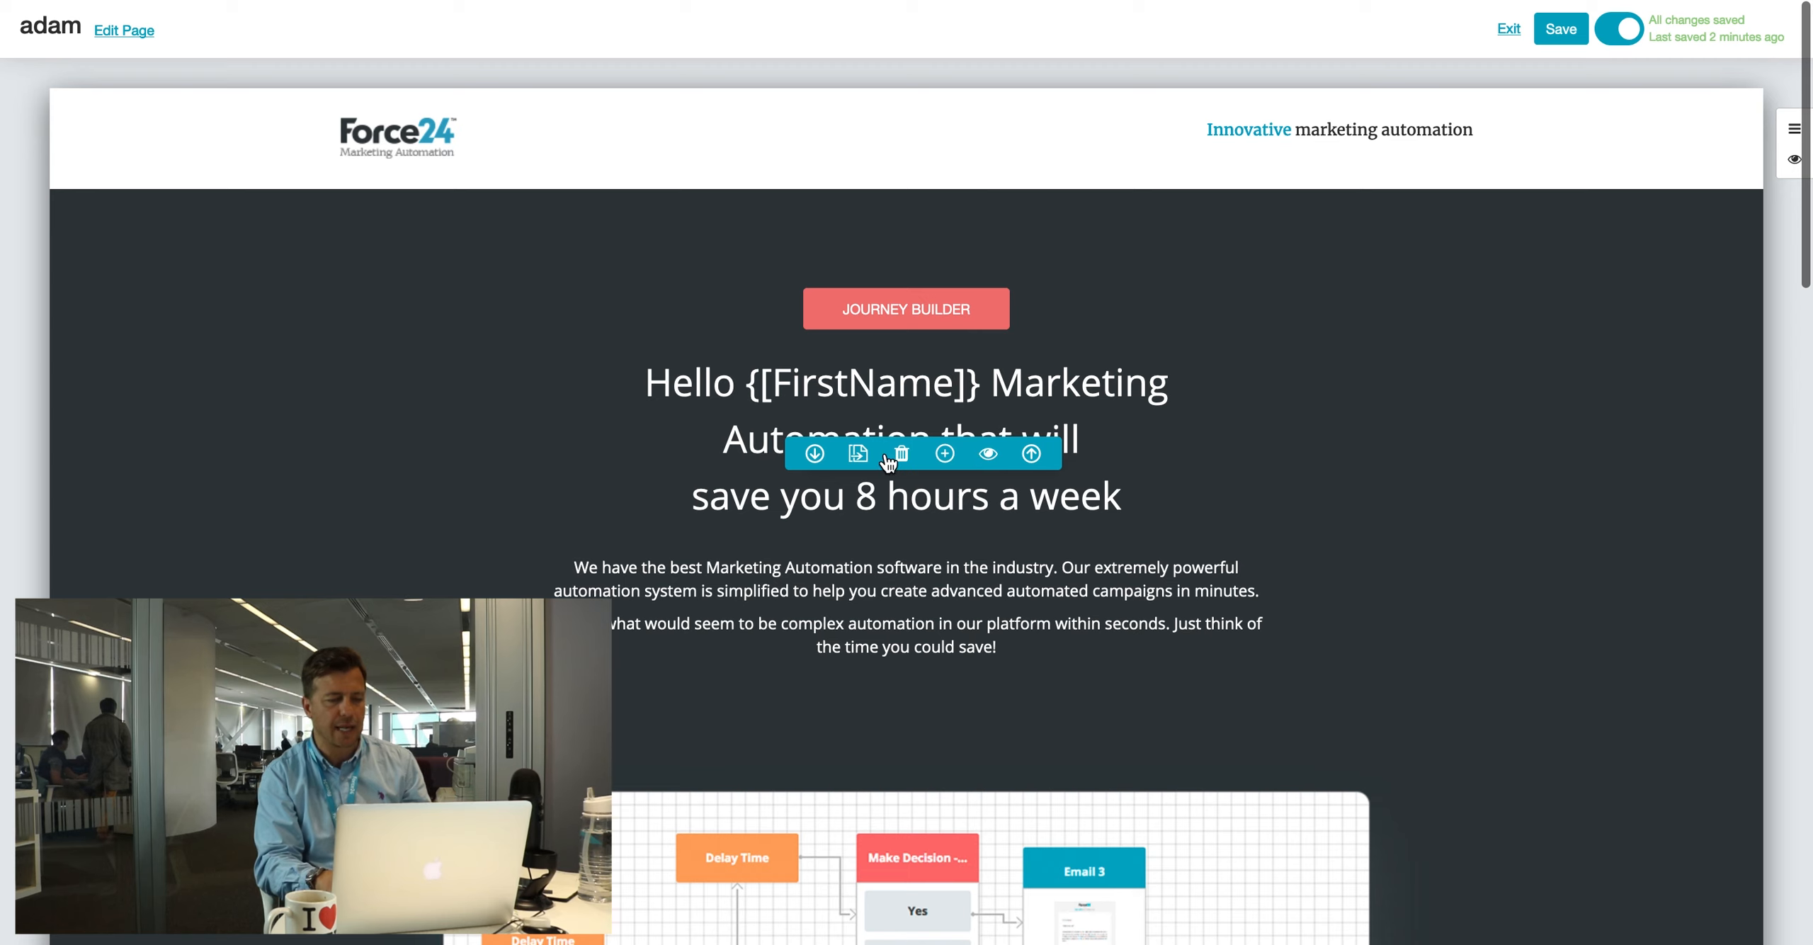
# Step: Duplicate the hero section and add blank lines under the first hero's heading
pyautogui.click(858, 455)
pyautogui.scroll(-4, 916, 724)
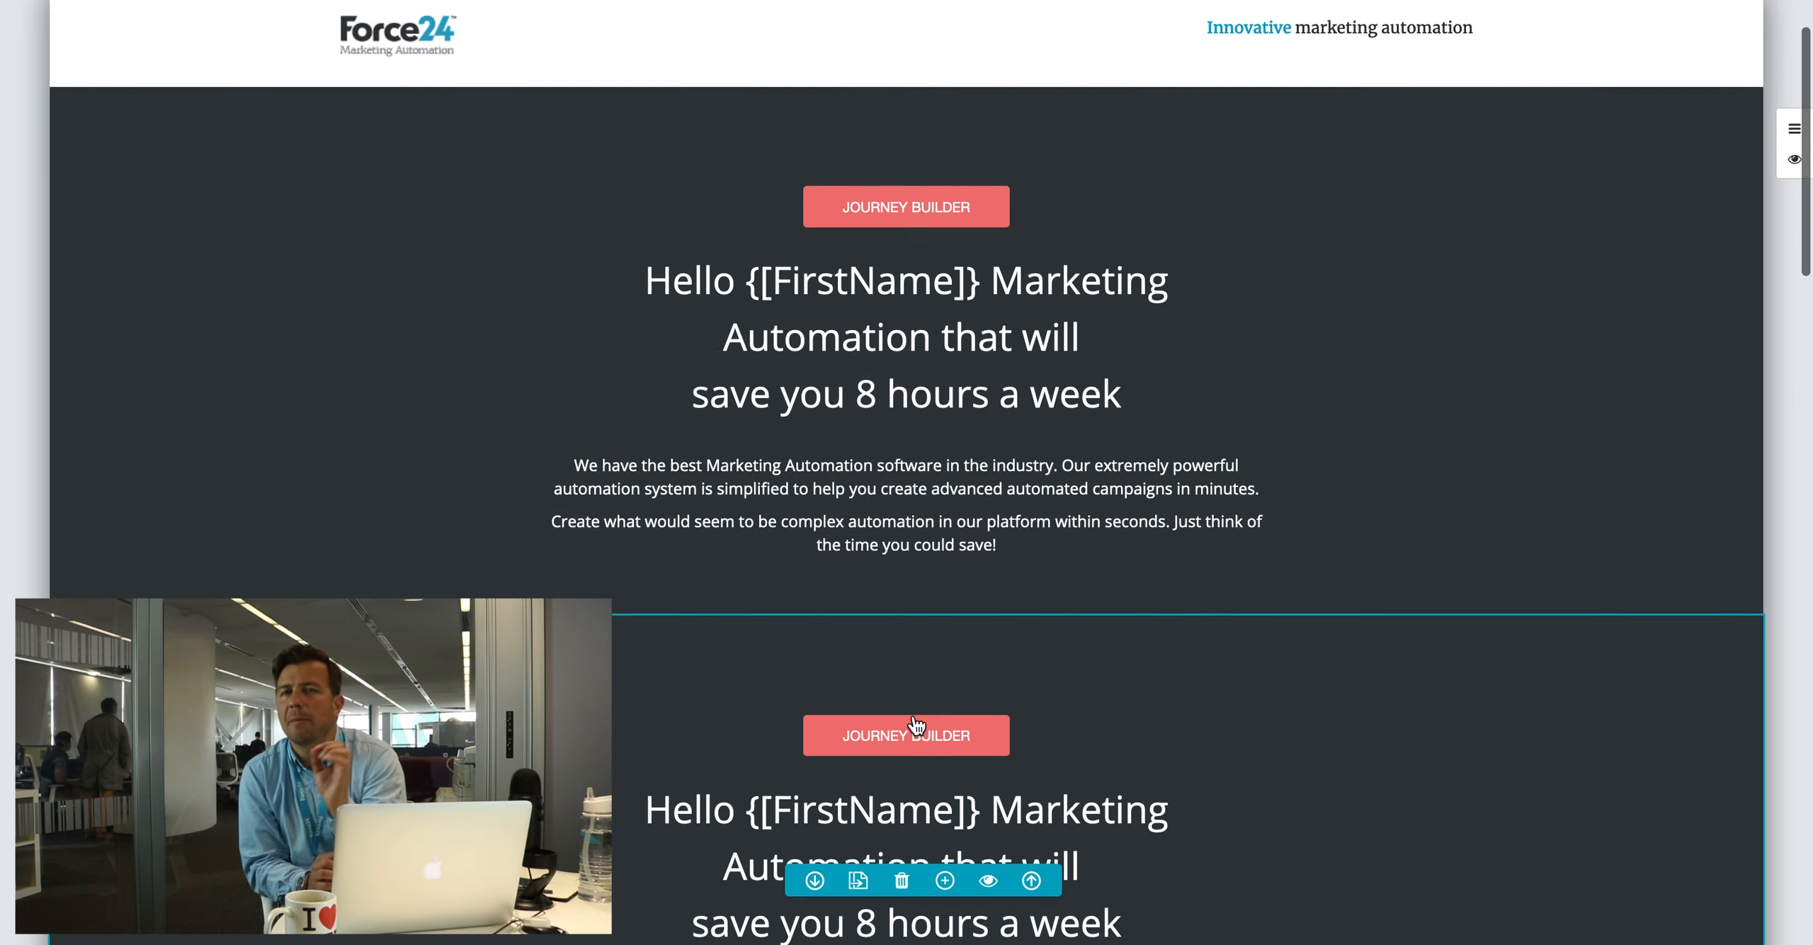
pyautogui.scroll(1, 916, 724)
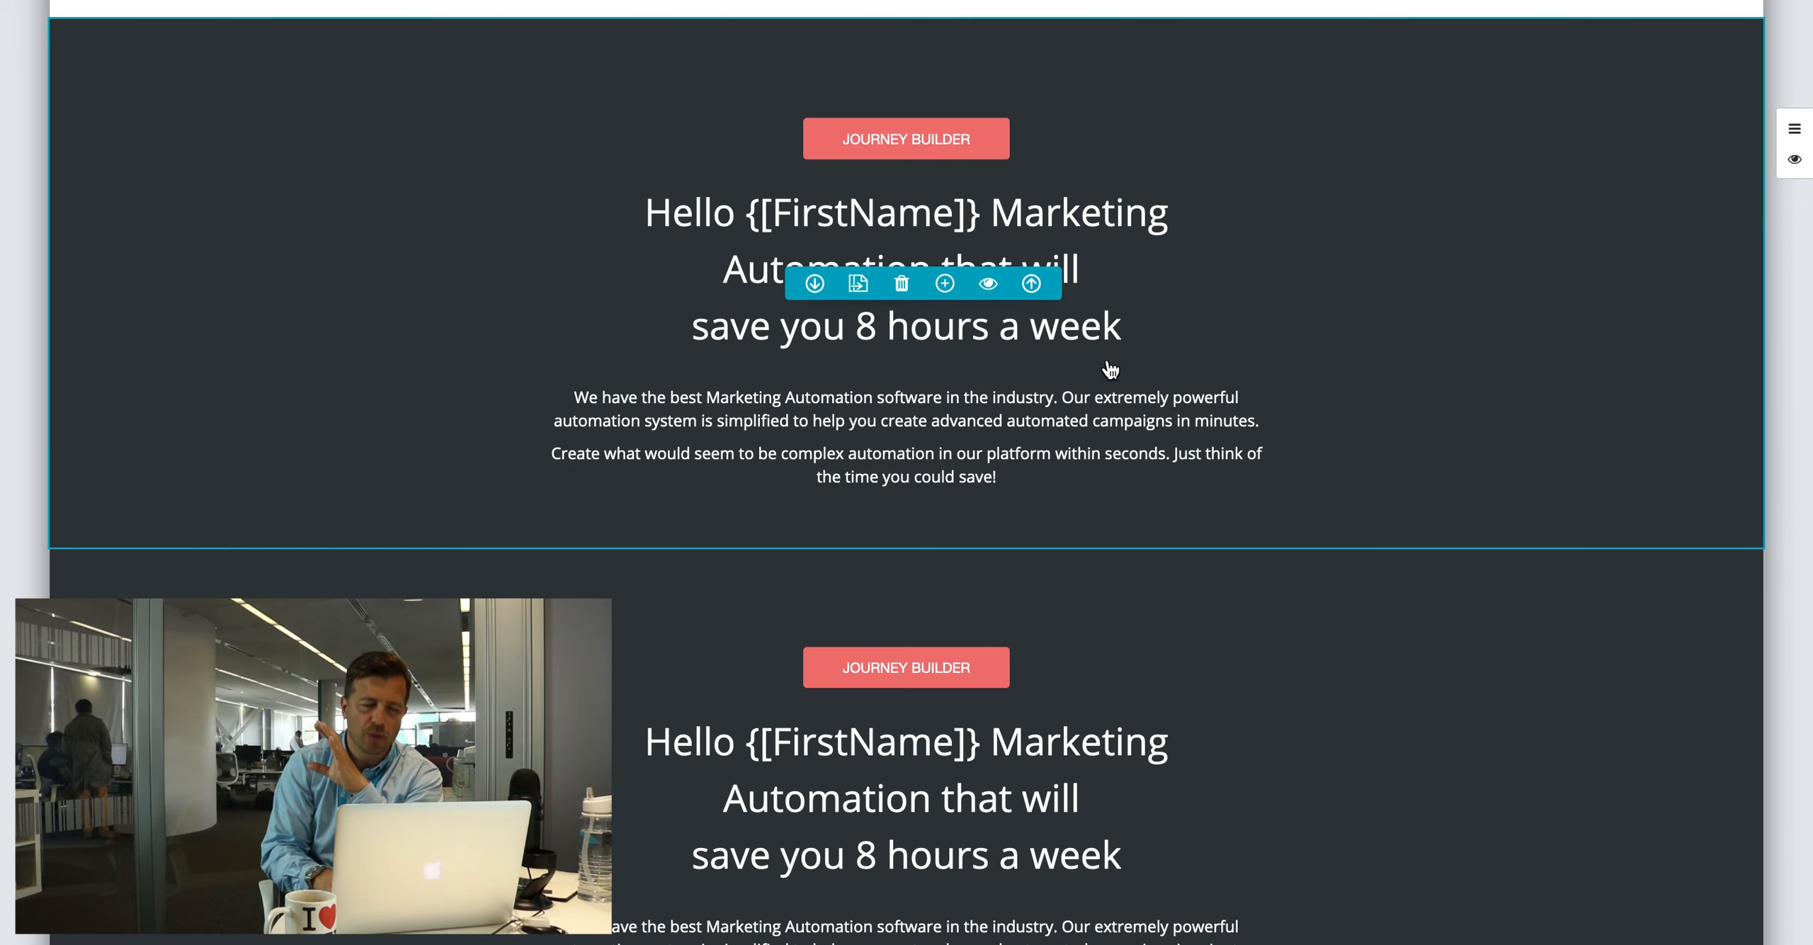
pyautogui.click(1137, 325)
pyautogui.press('Return')
pyautogui.press('Return')
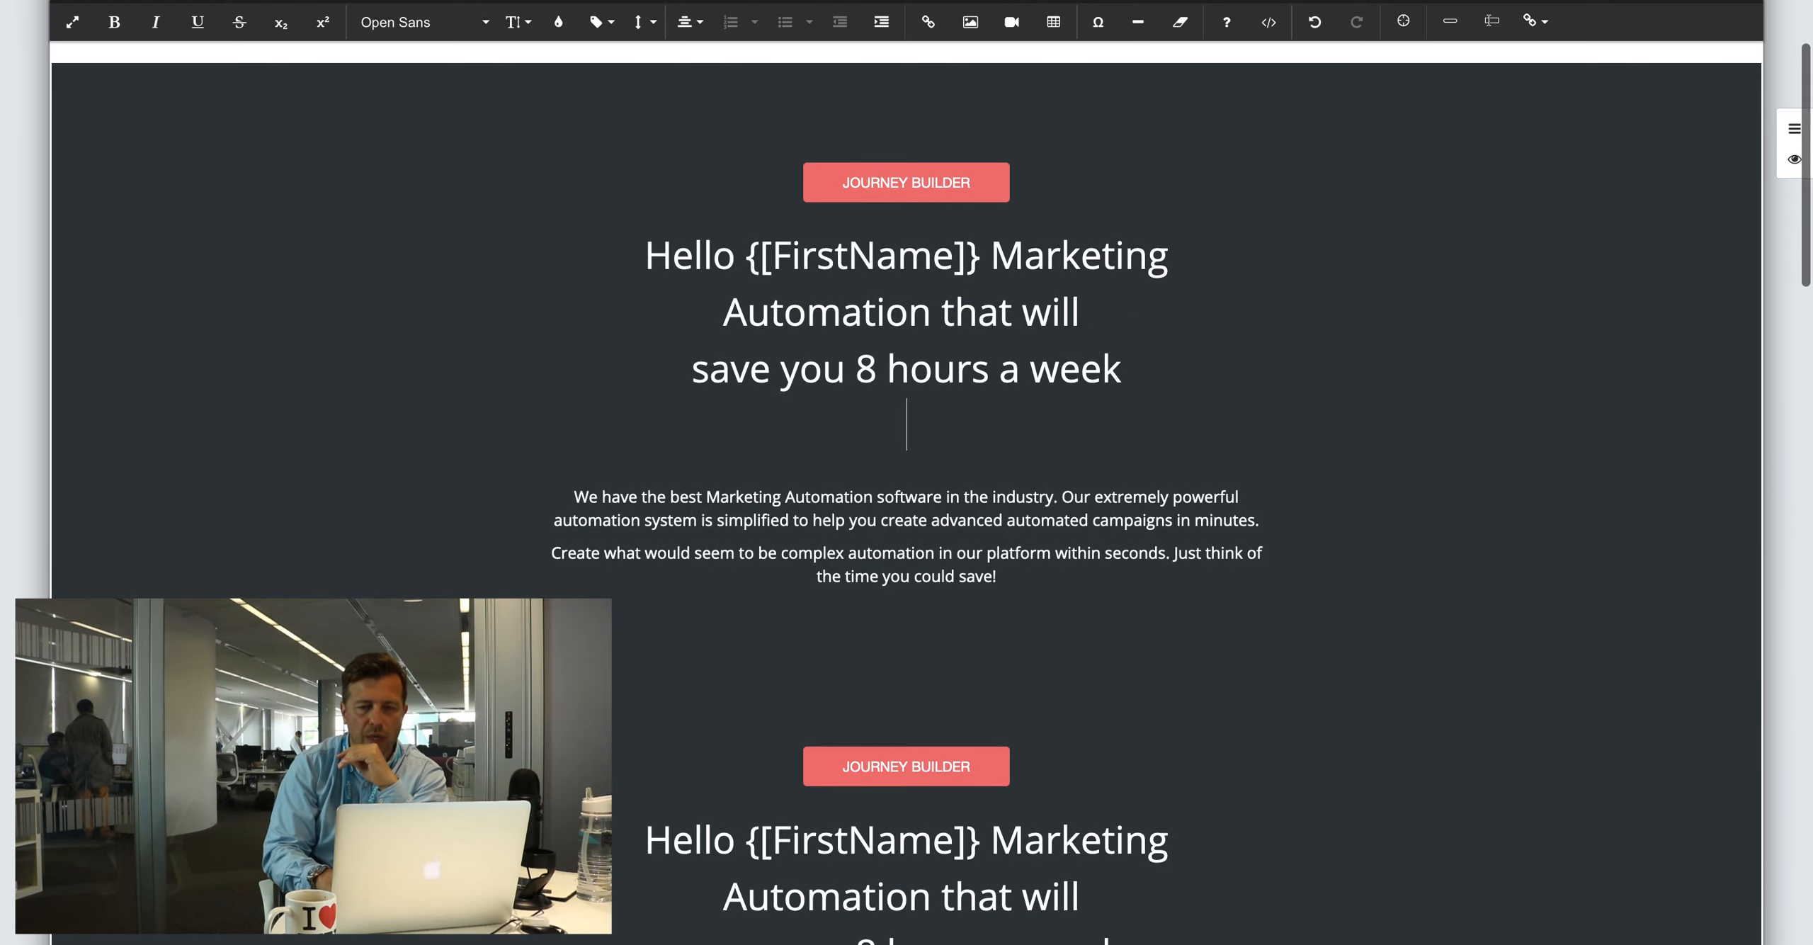
# Step: Insert the demo form into the hero, named 'test form' with destination thanks.html
pyautogui.click(1499, 26)
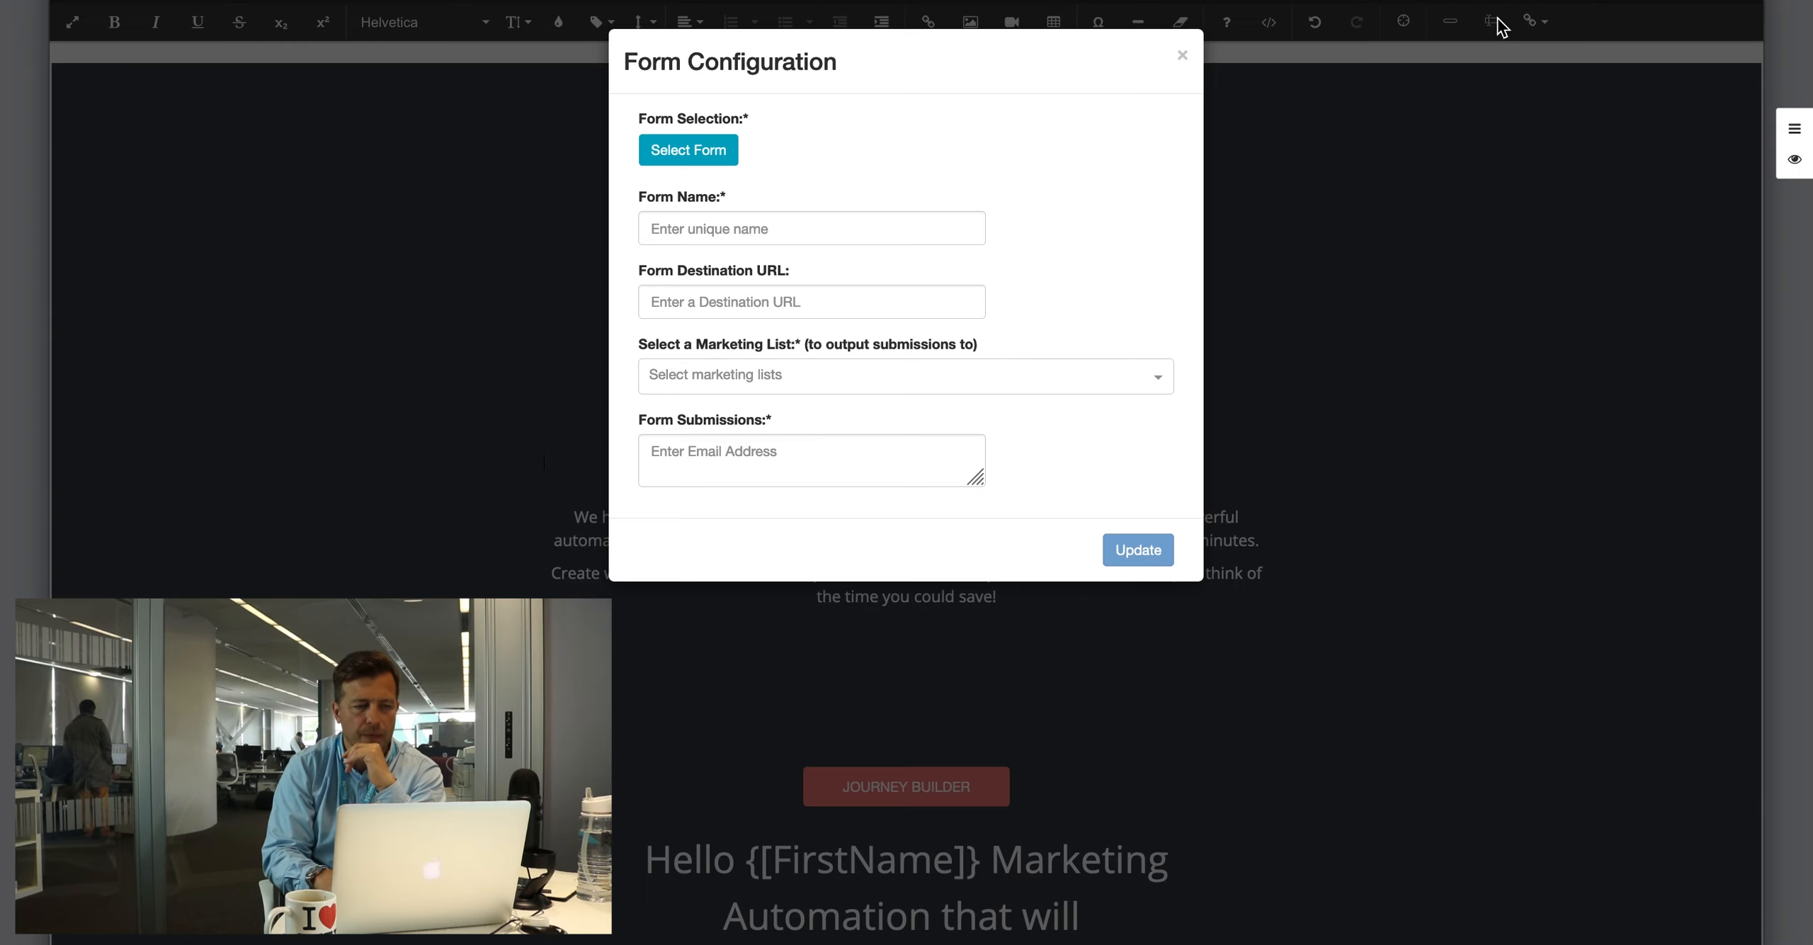
pyautogui.click(681, 151)
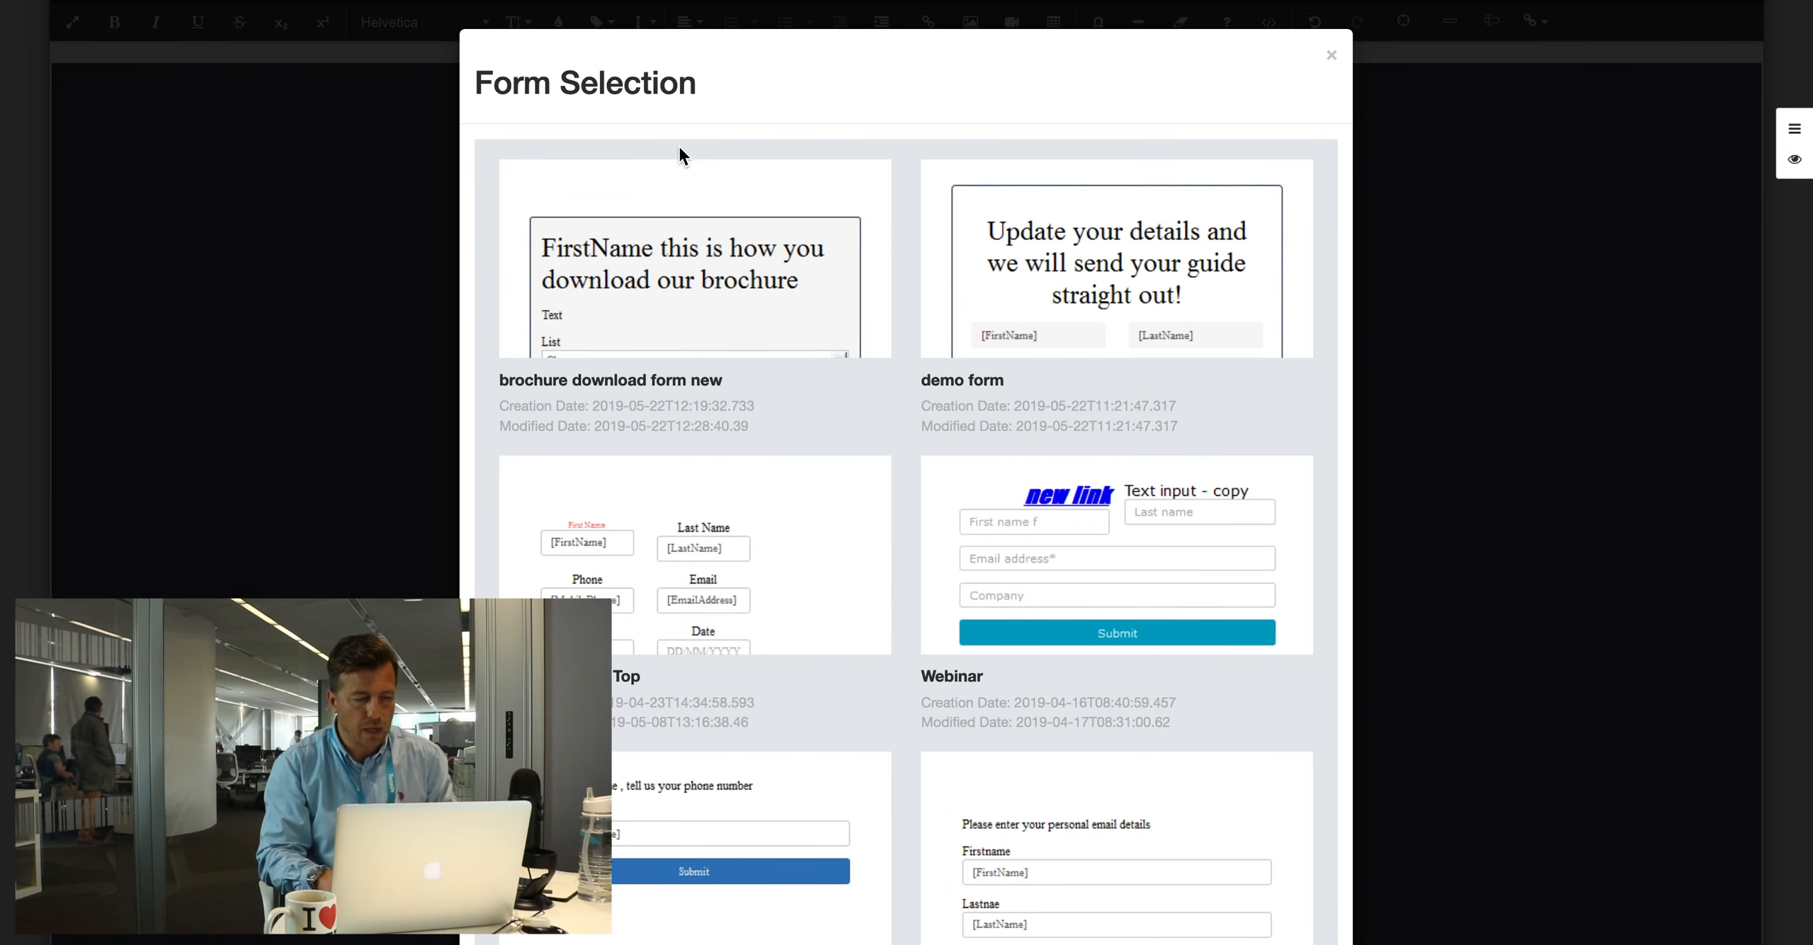
pyautogui.moveTo(1067, 349)
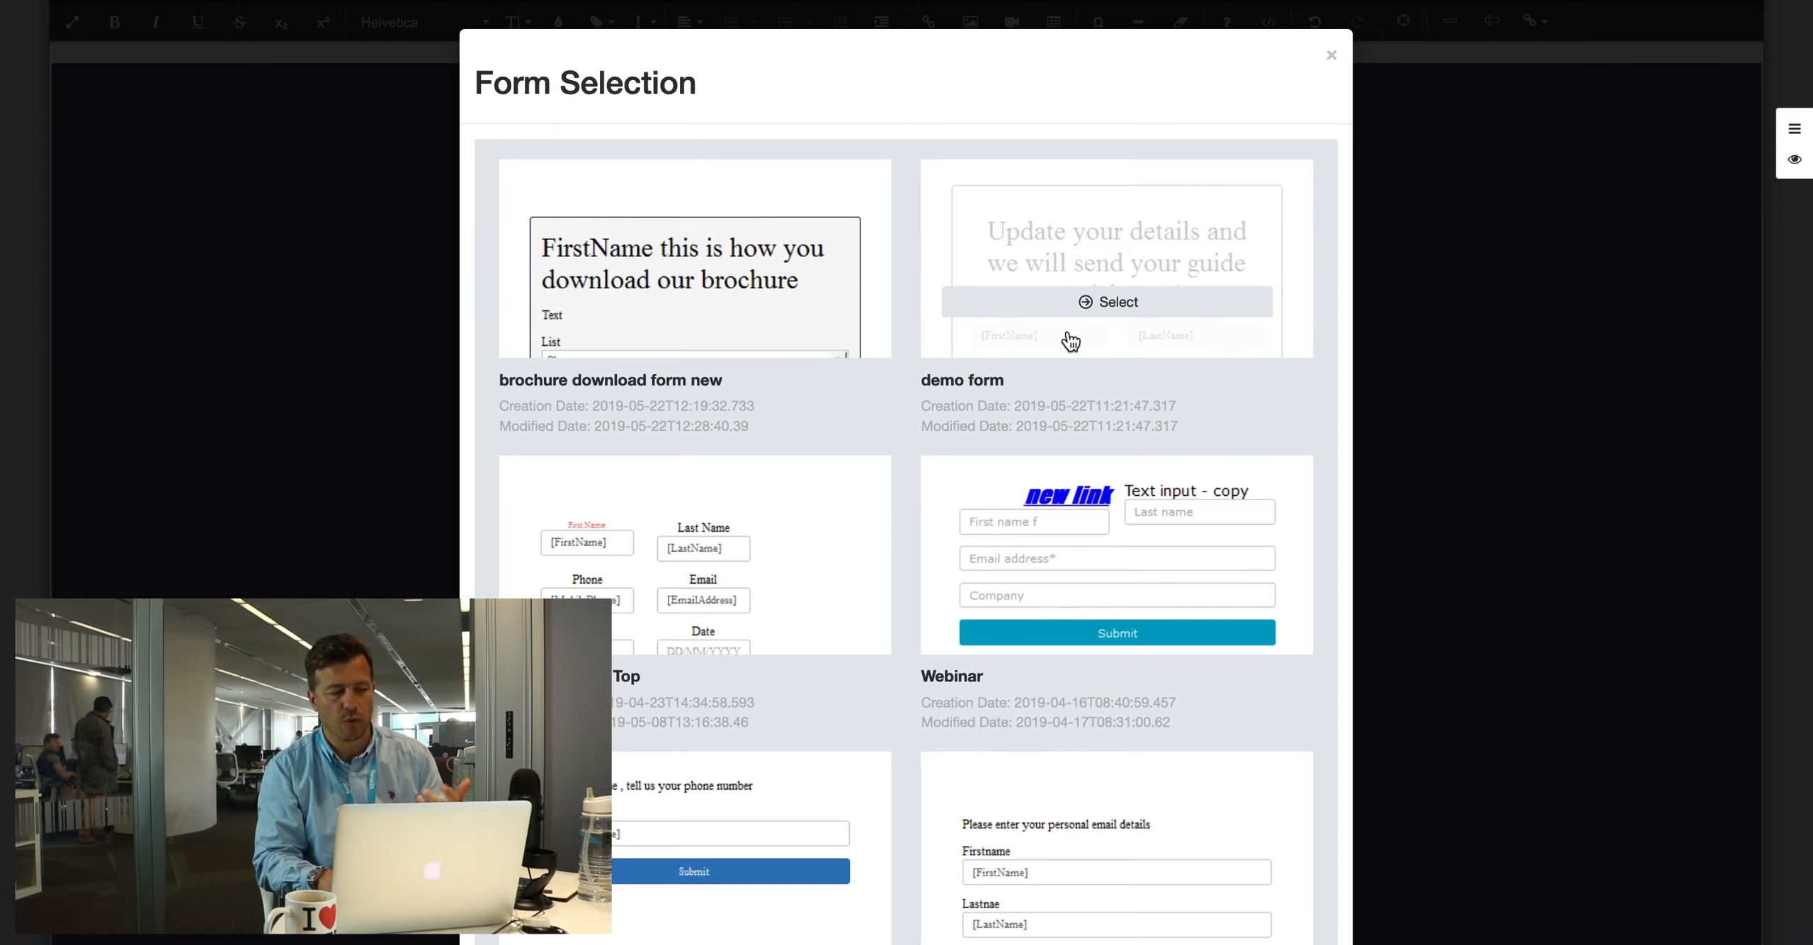
pyautogui.click(1094, 301)
pyautogui.click(695, 377)
pyautogui.write('test form')
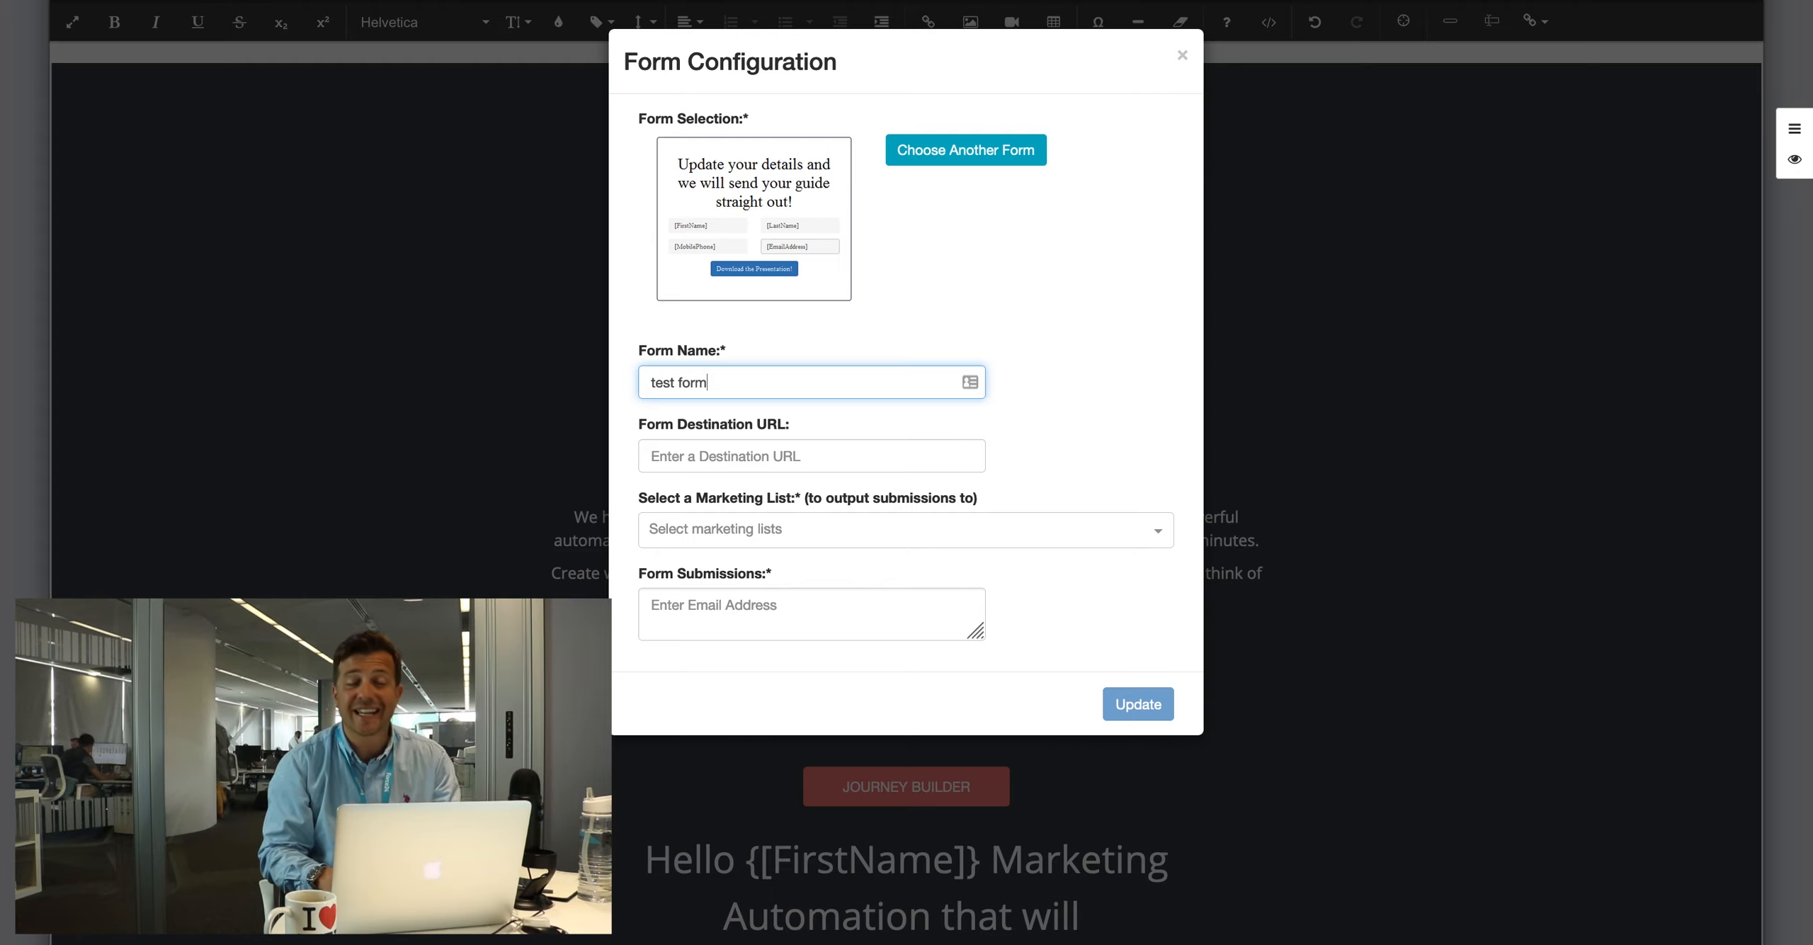
pyautogui.click(679, 448)
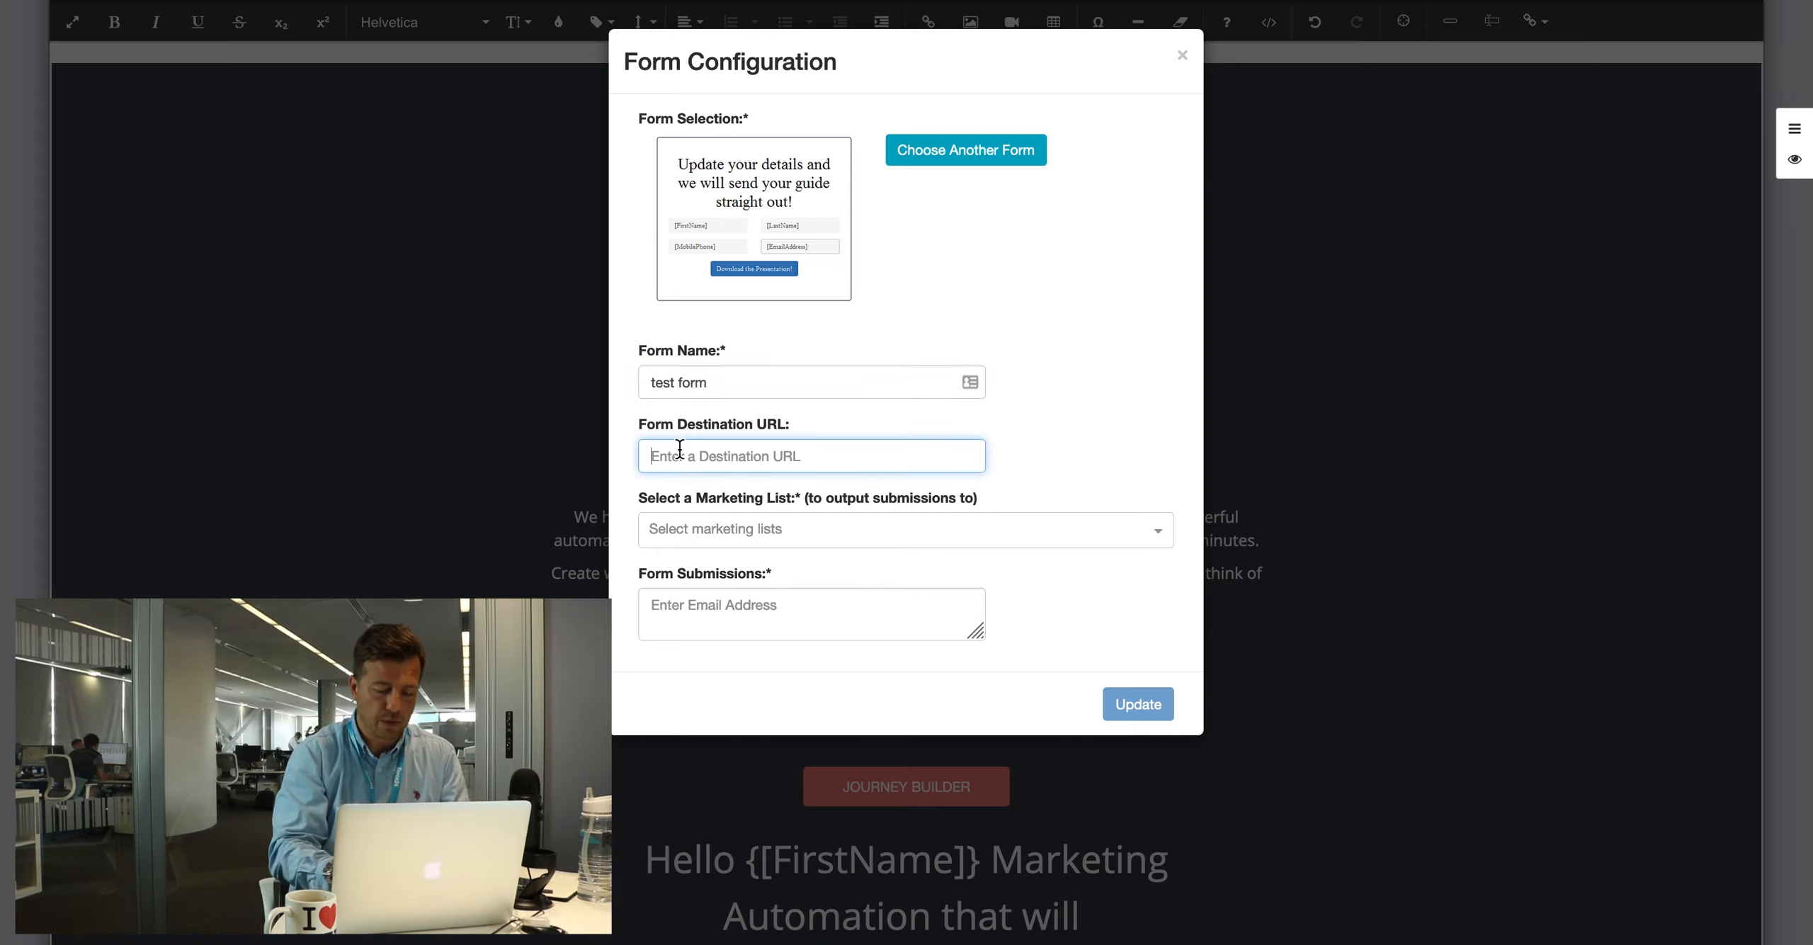
pyautogui.write('thanks.html')
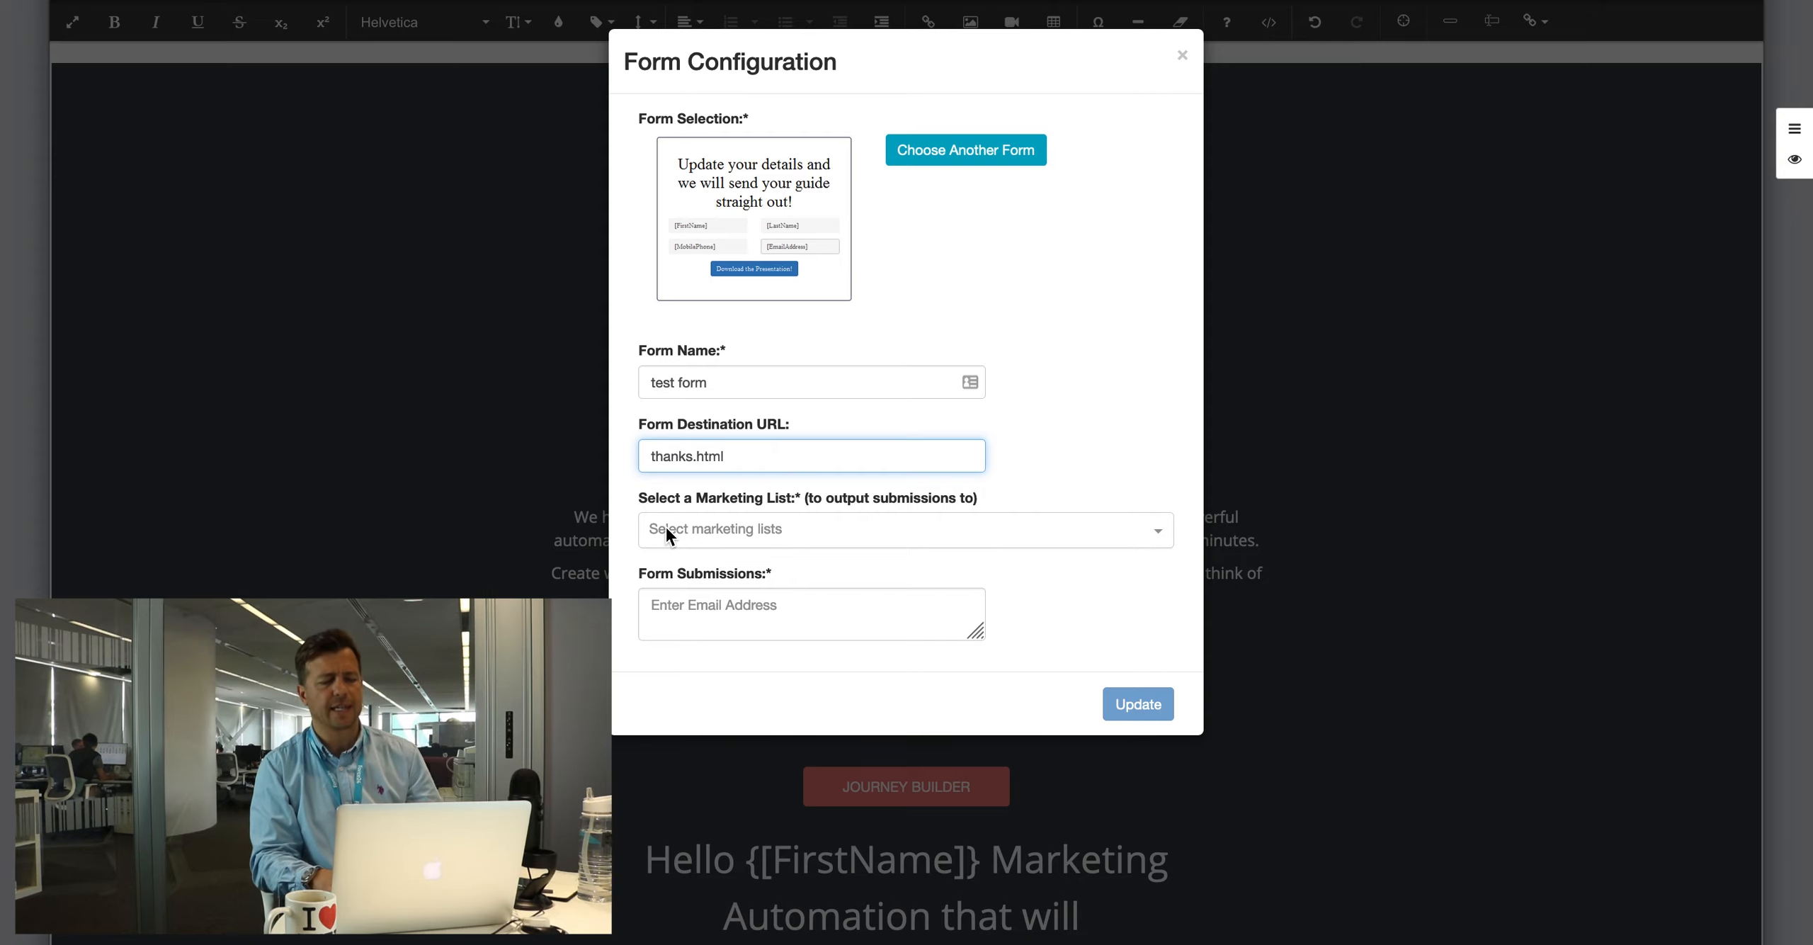
# Step: Add a new 'contenent downloaders' marketing list and enter the submissions e-mail address
pyautogui.click(667, 531)
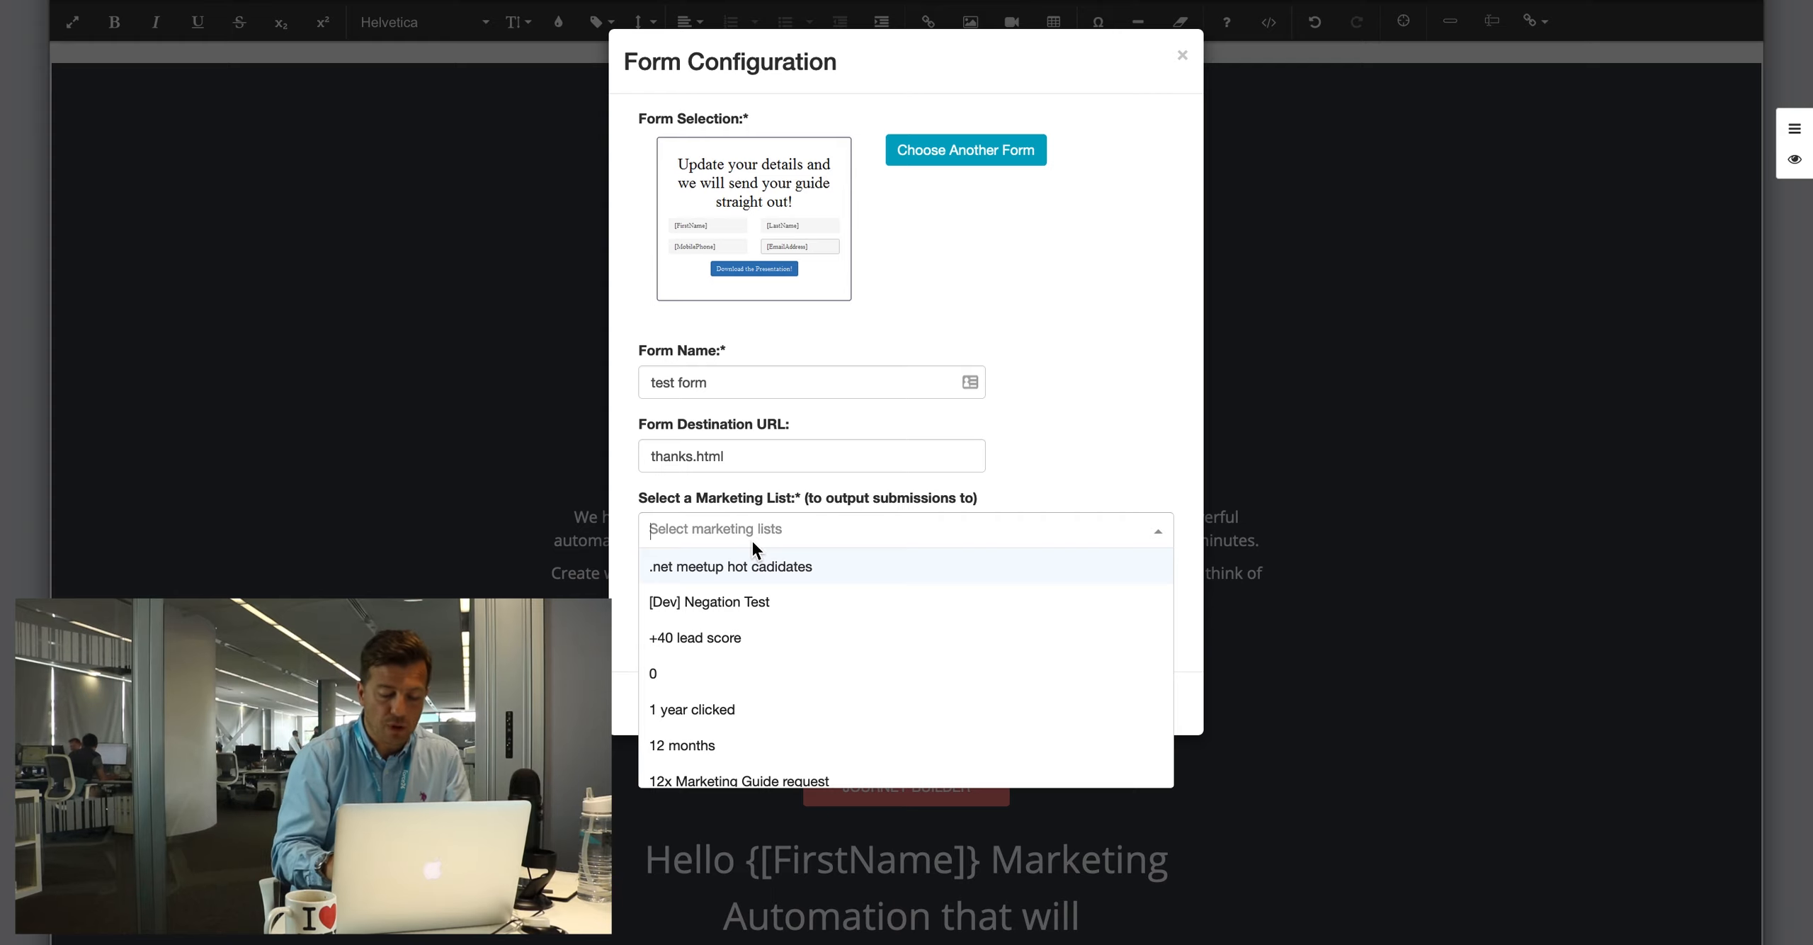
pyautogui.write('conten')
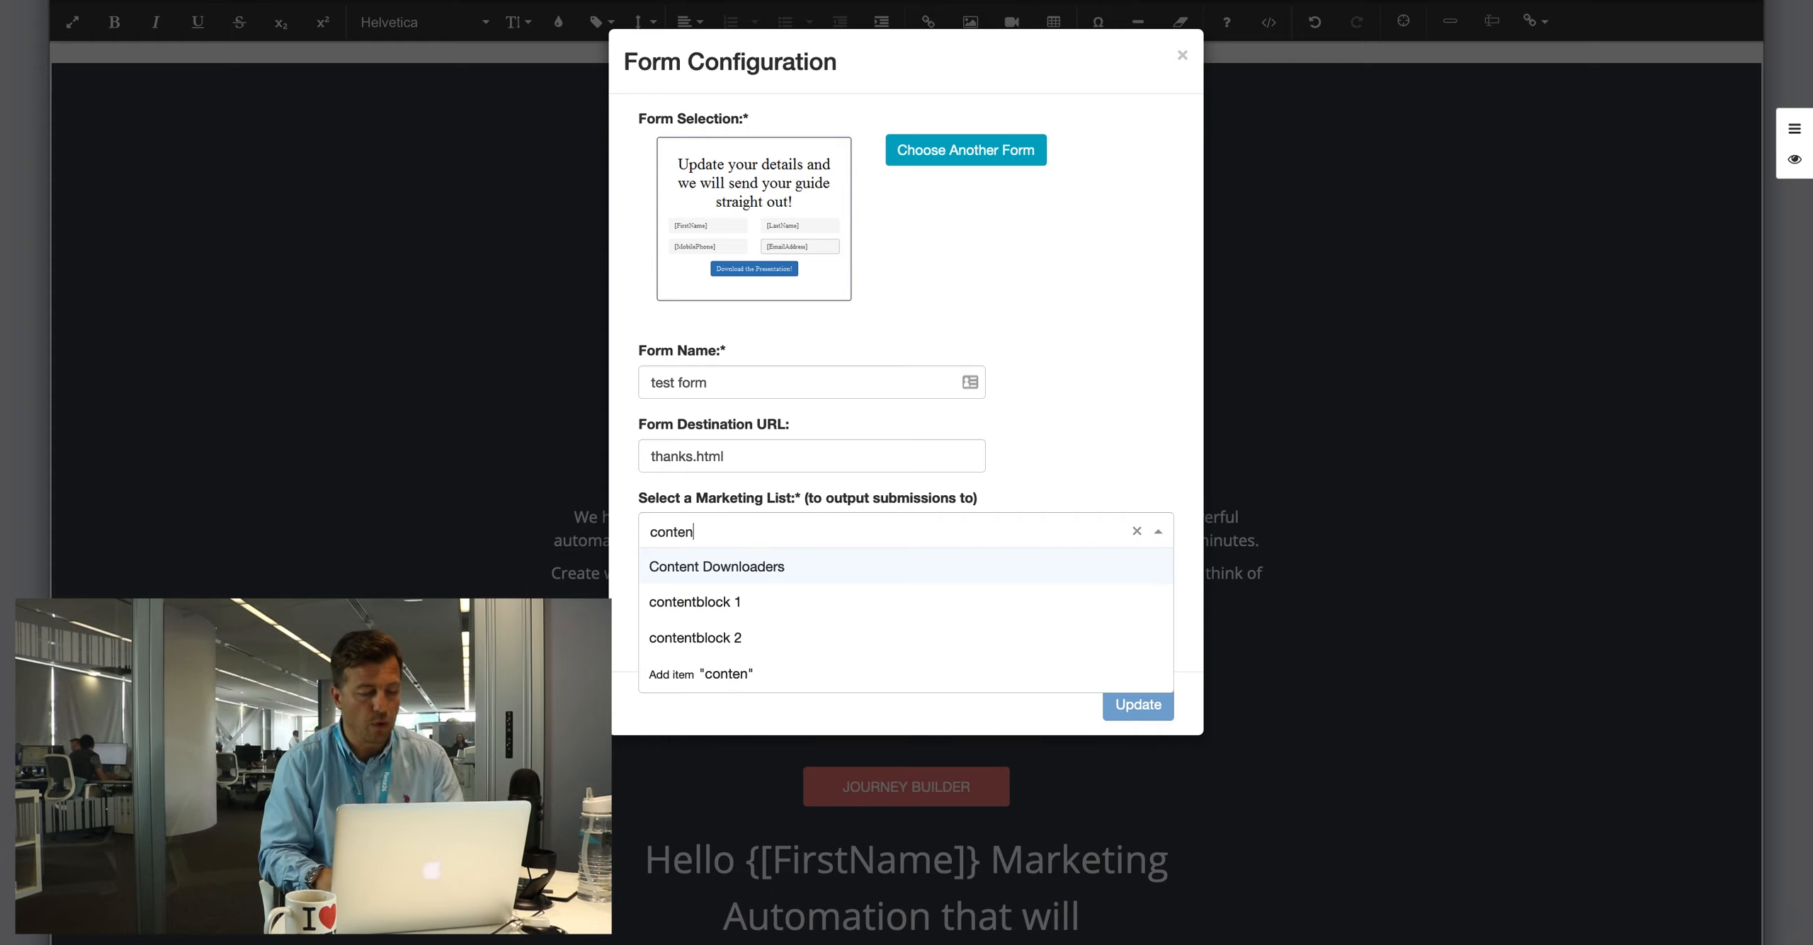
pyautogui.click(747, 524)
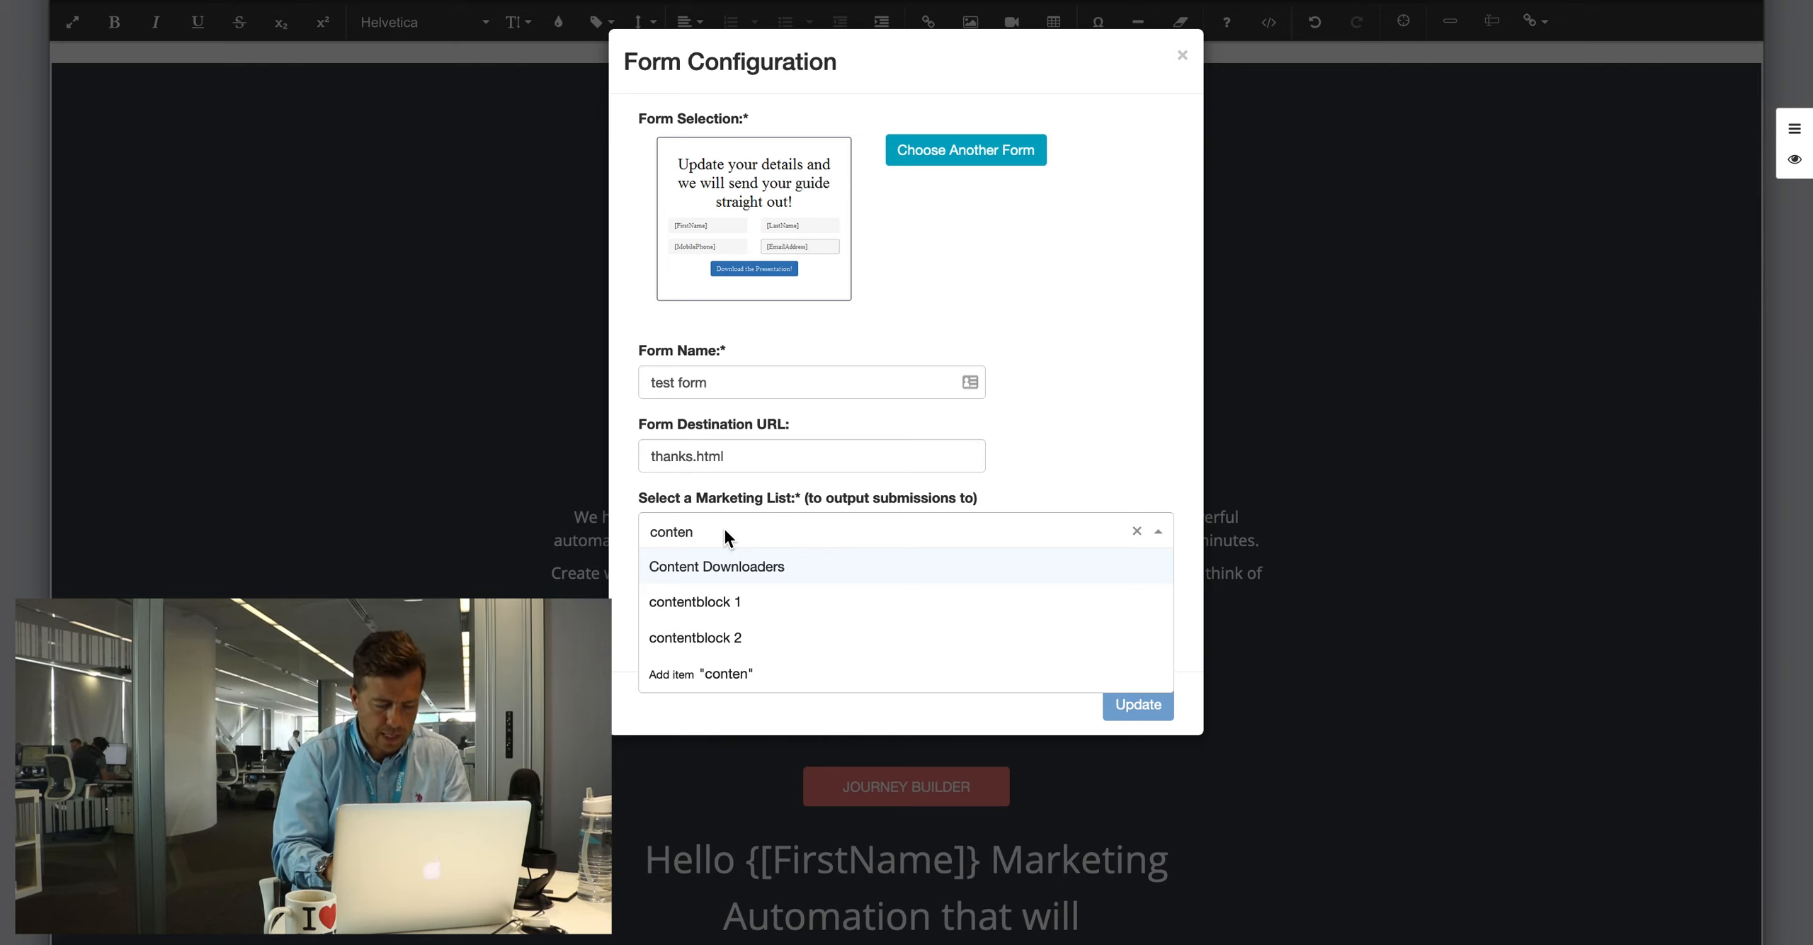
pyautogui.write('ent downloader')
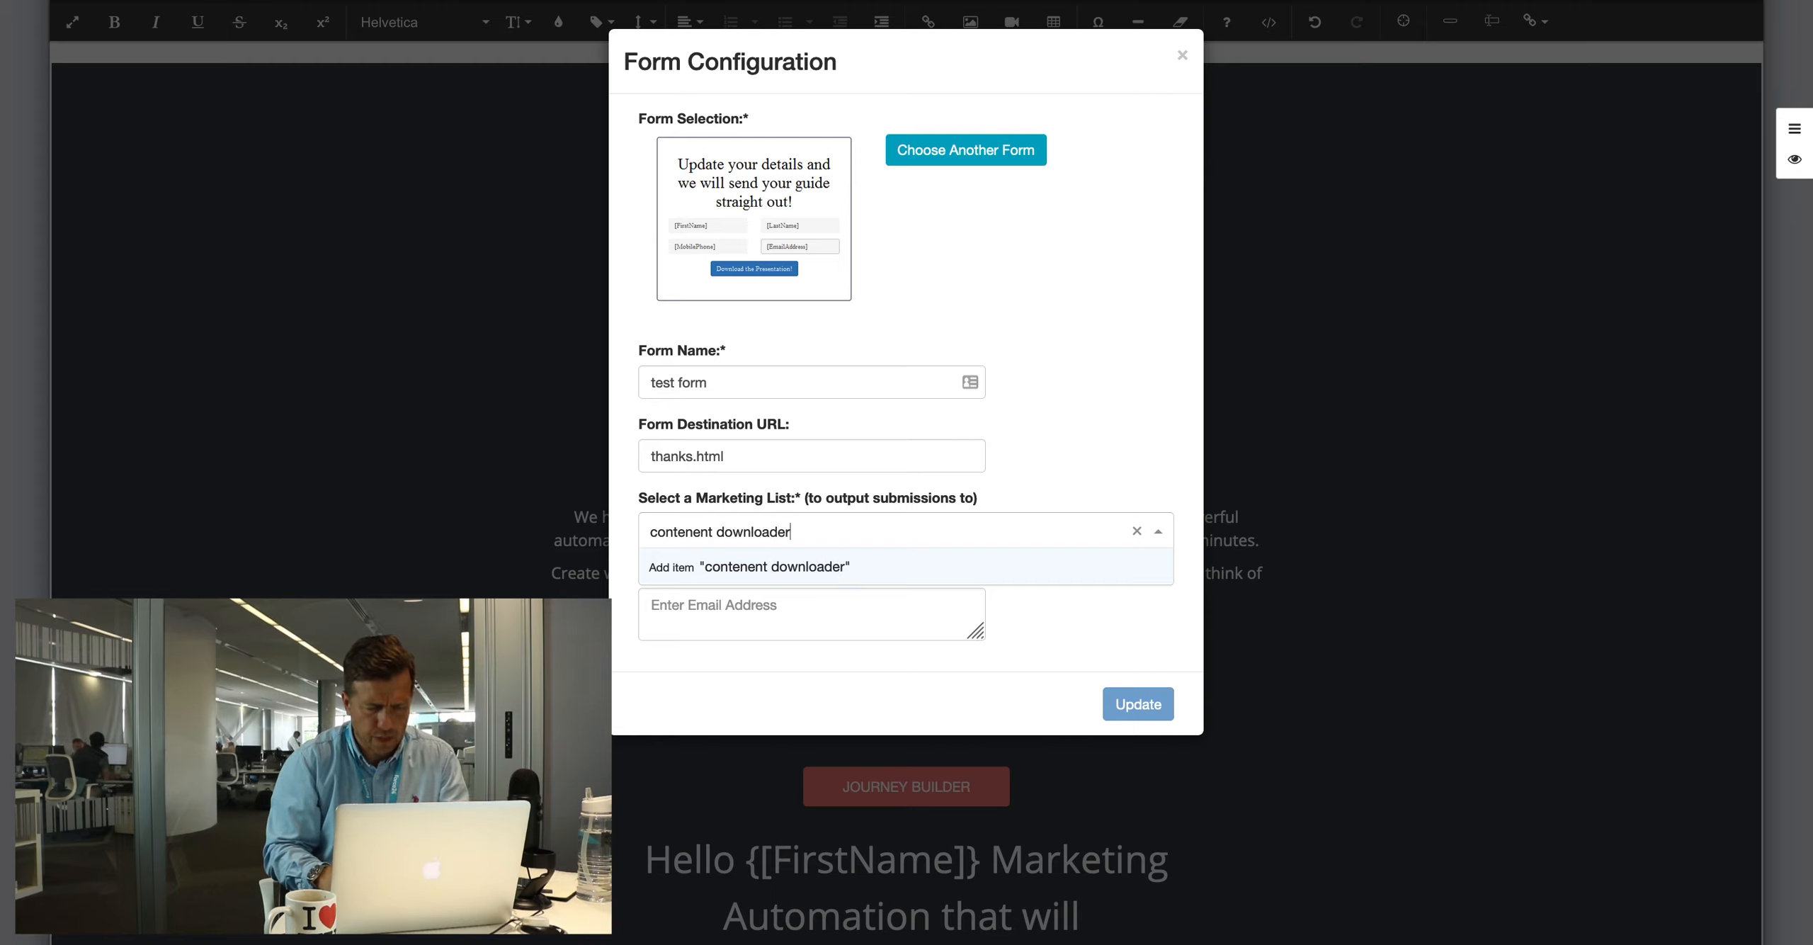
pyautogui.write('s')
pyautogui.click(733, 570)
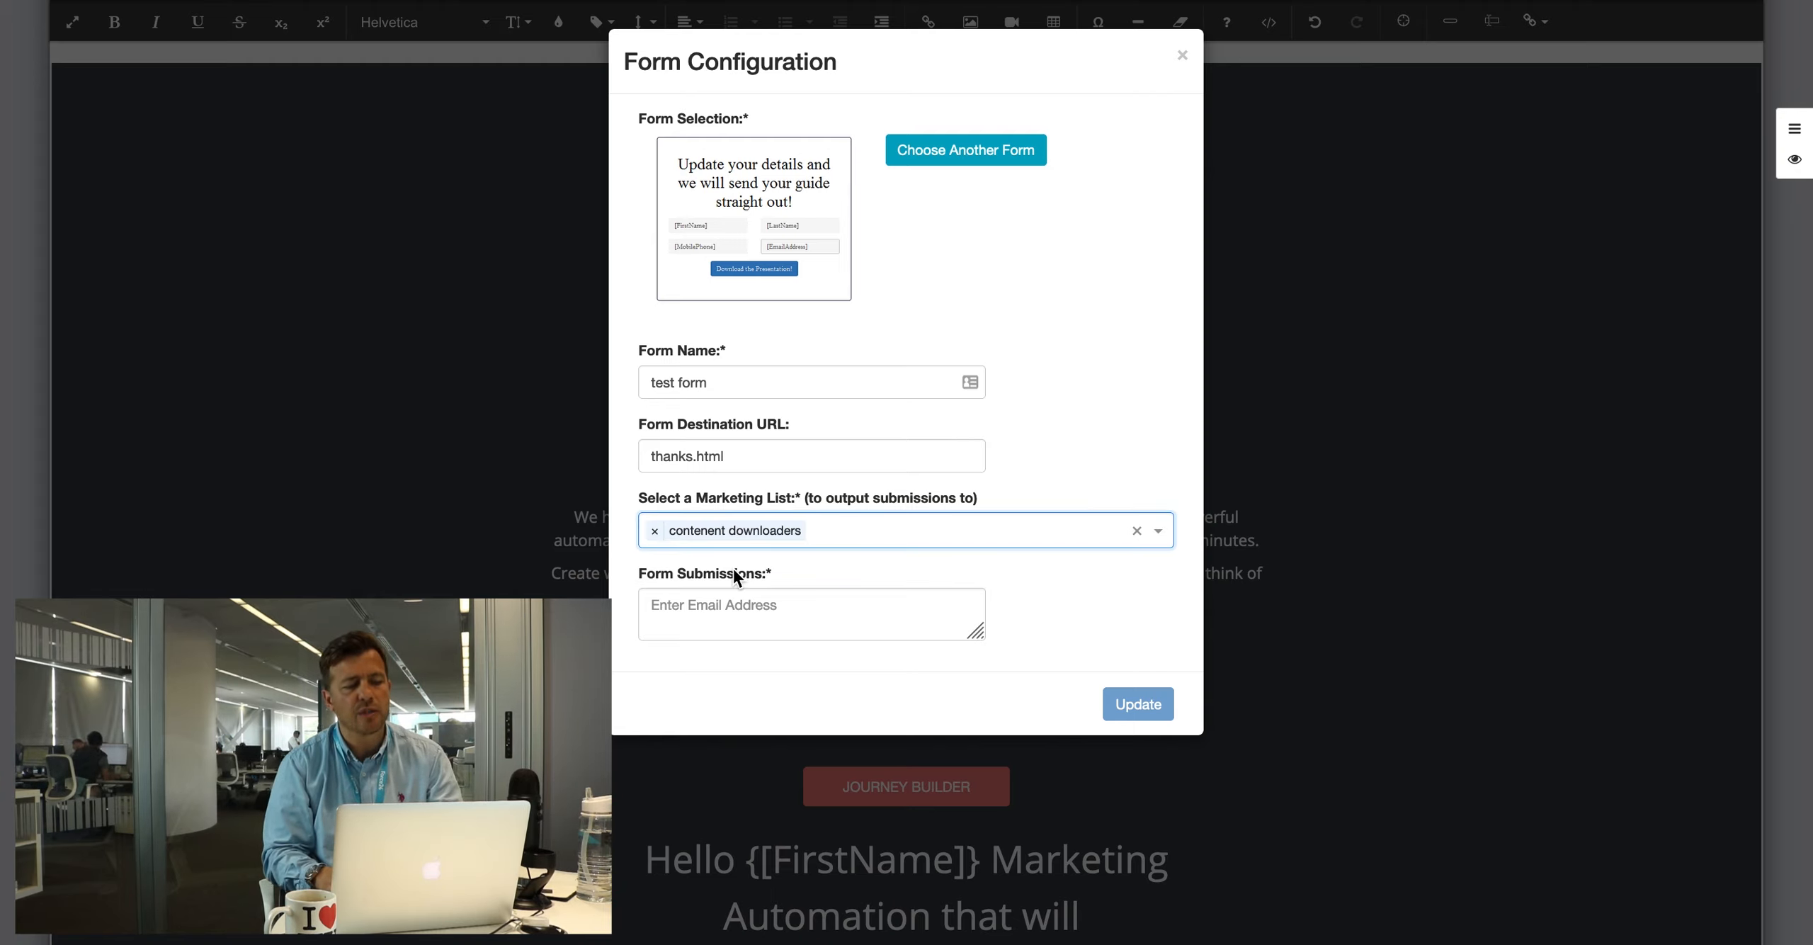
pyautogui.rightClick(673, 601)
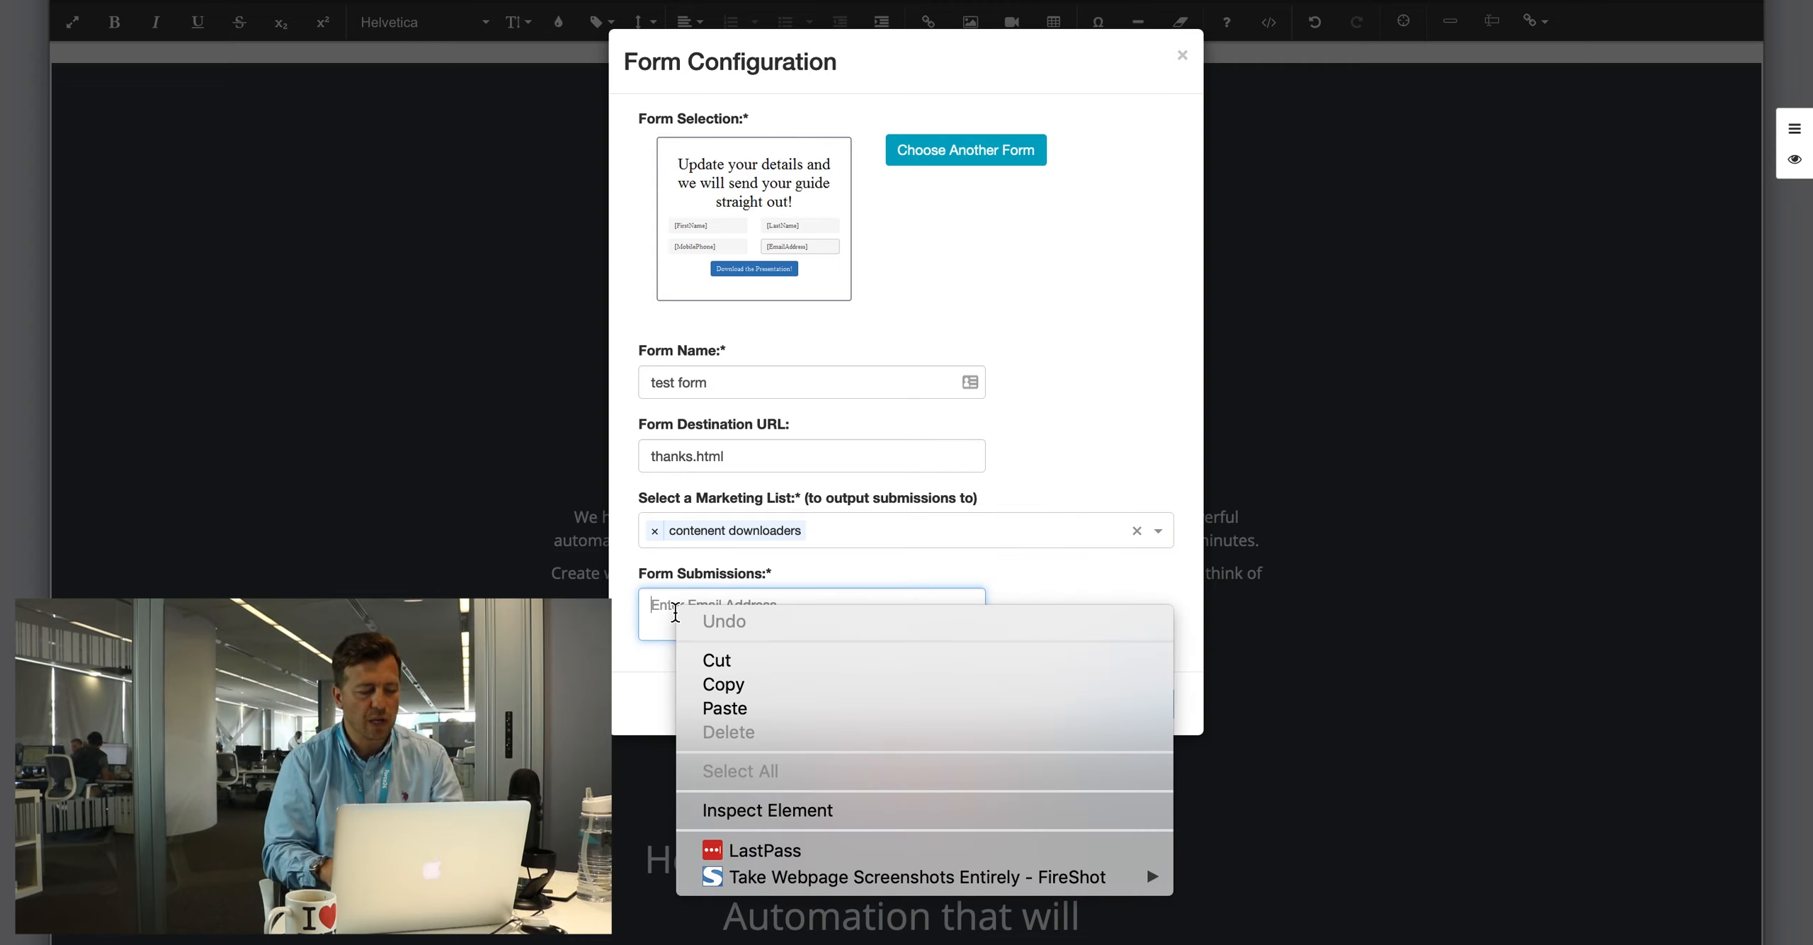
pyautogui.click(656, 614)
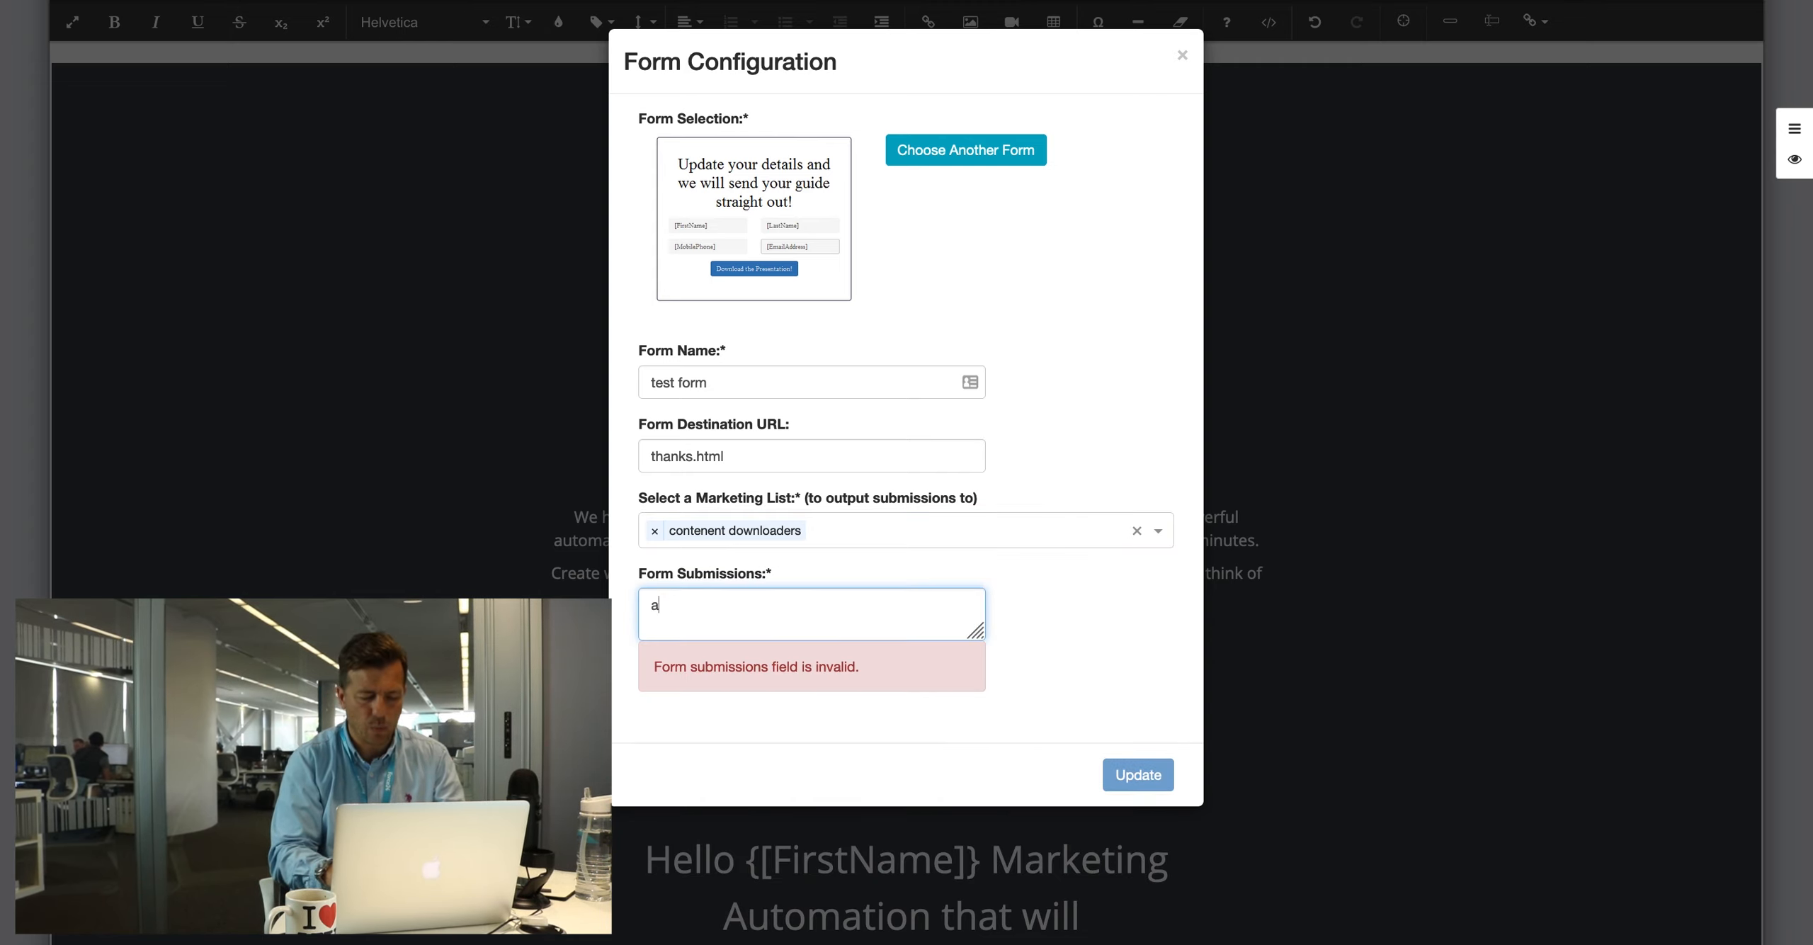
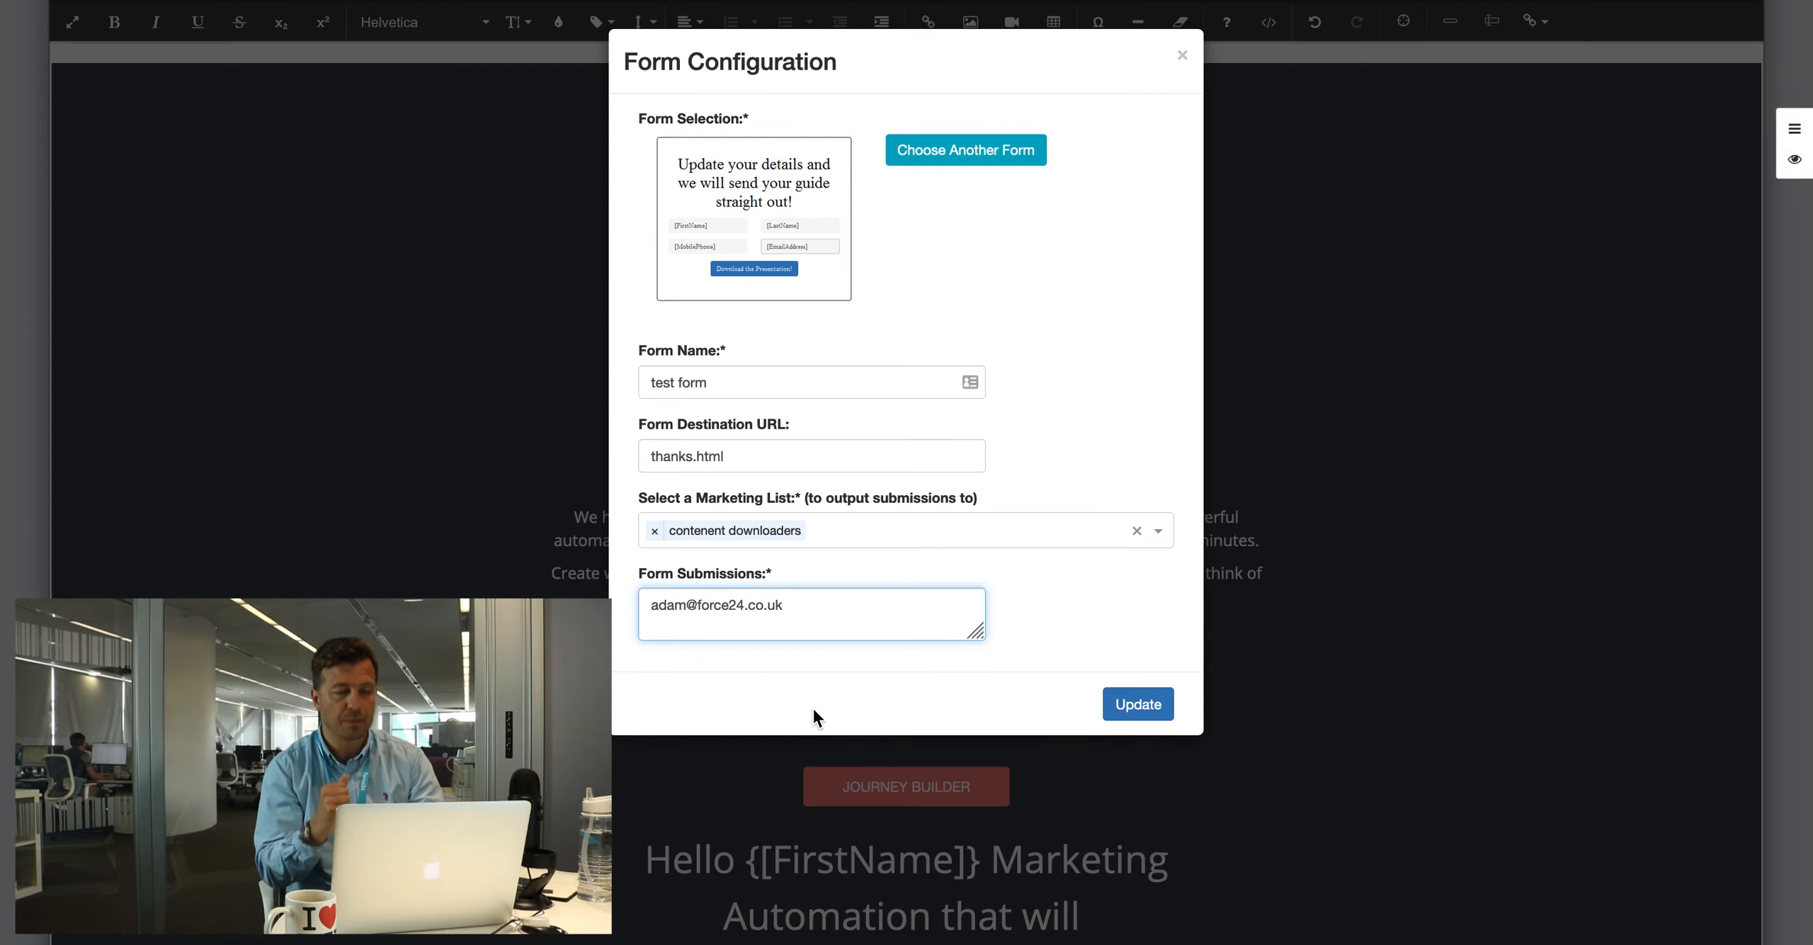
# Step: Insert the demo form with FirstName, LastName, MobilePhone and EmailAddress fields into the hero
pyautogui.click(1152, 704)
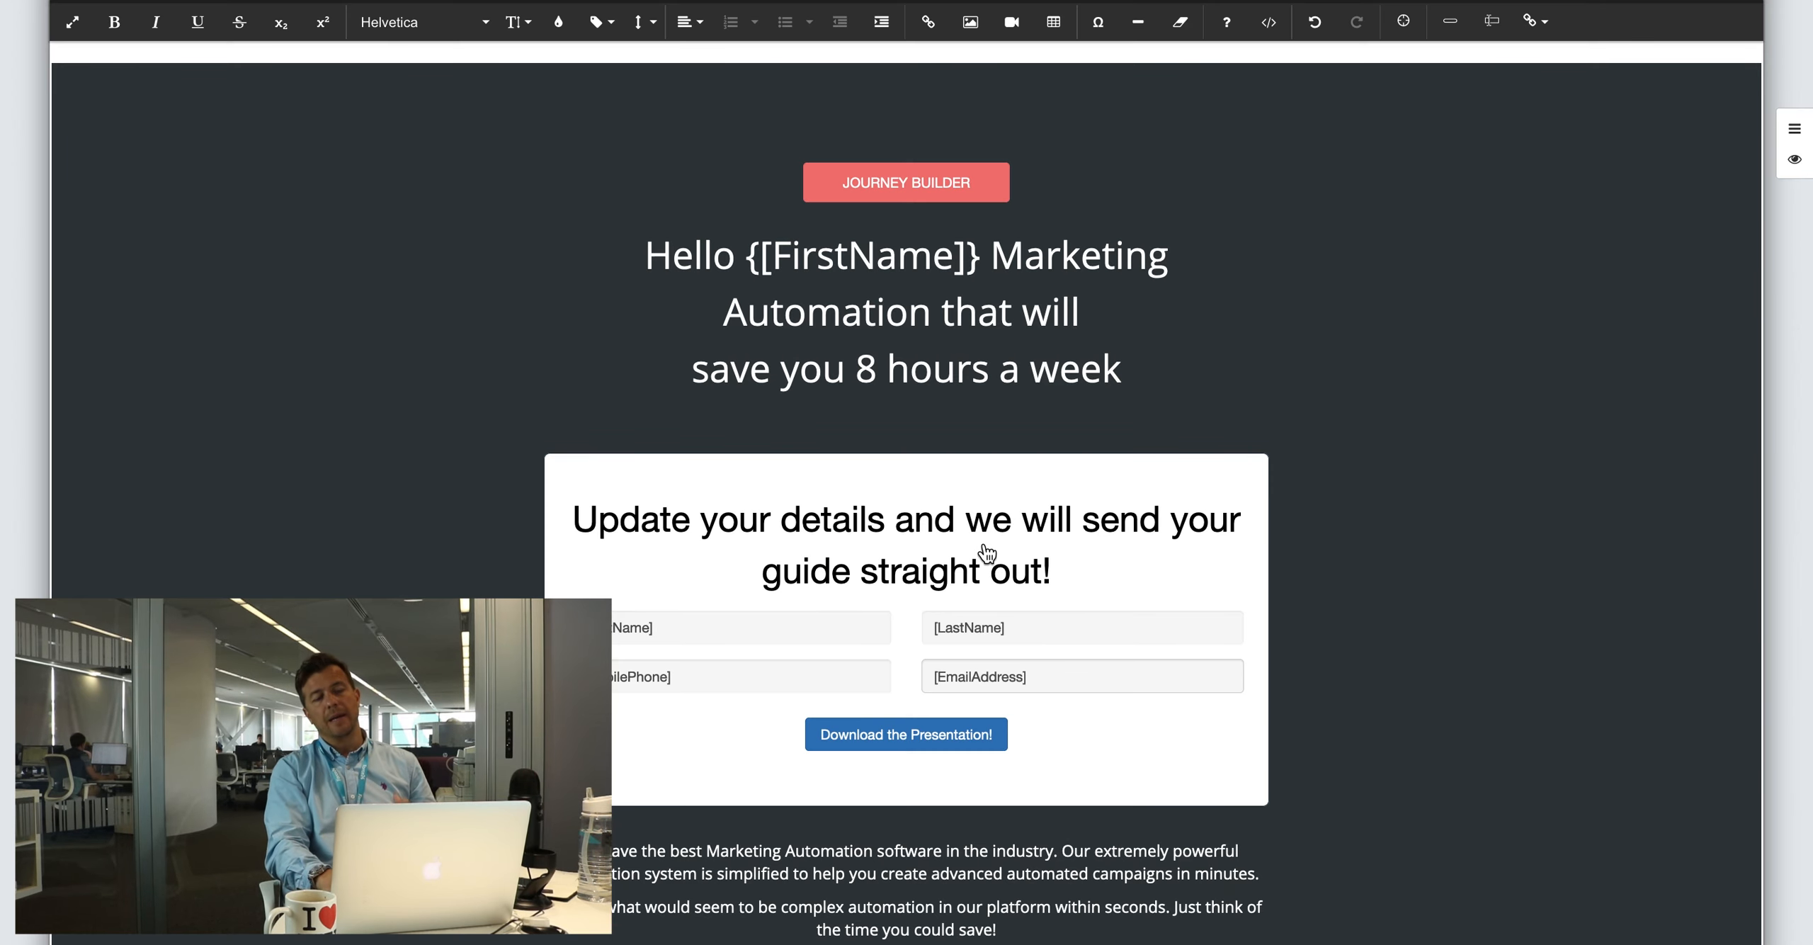
pyautogui.scroll(-6, 988, 554)
pyautogui.scroll(4, 988, 554)
pyautogui.scroll(4, 921, 524)
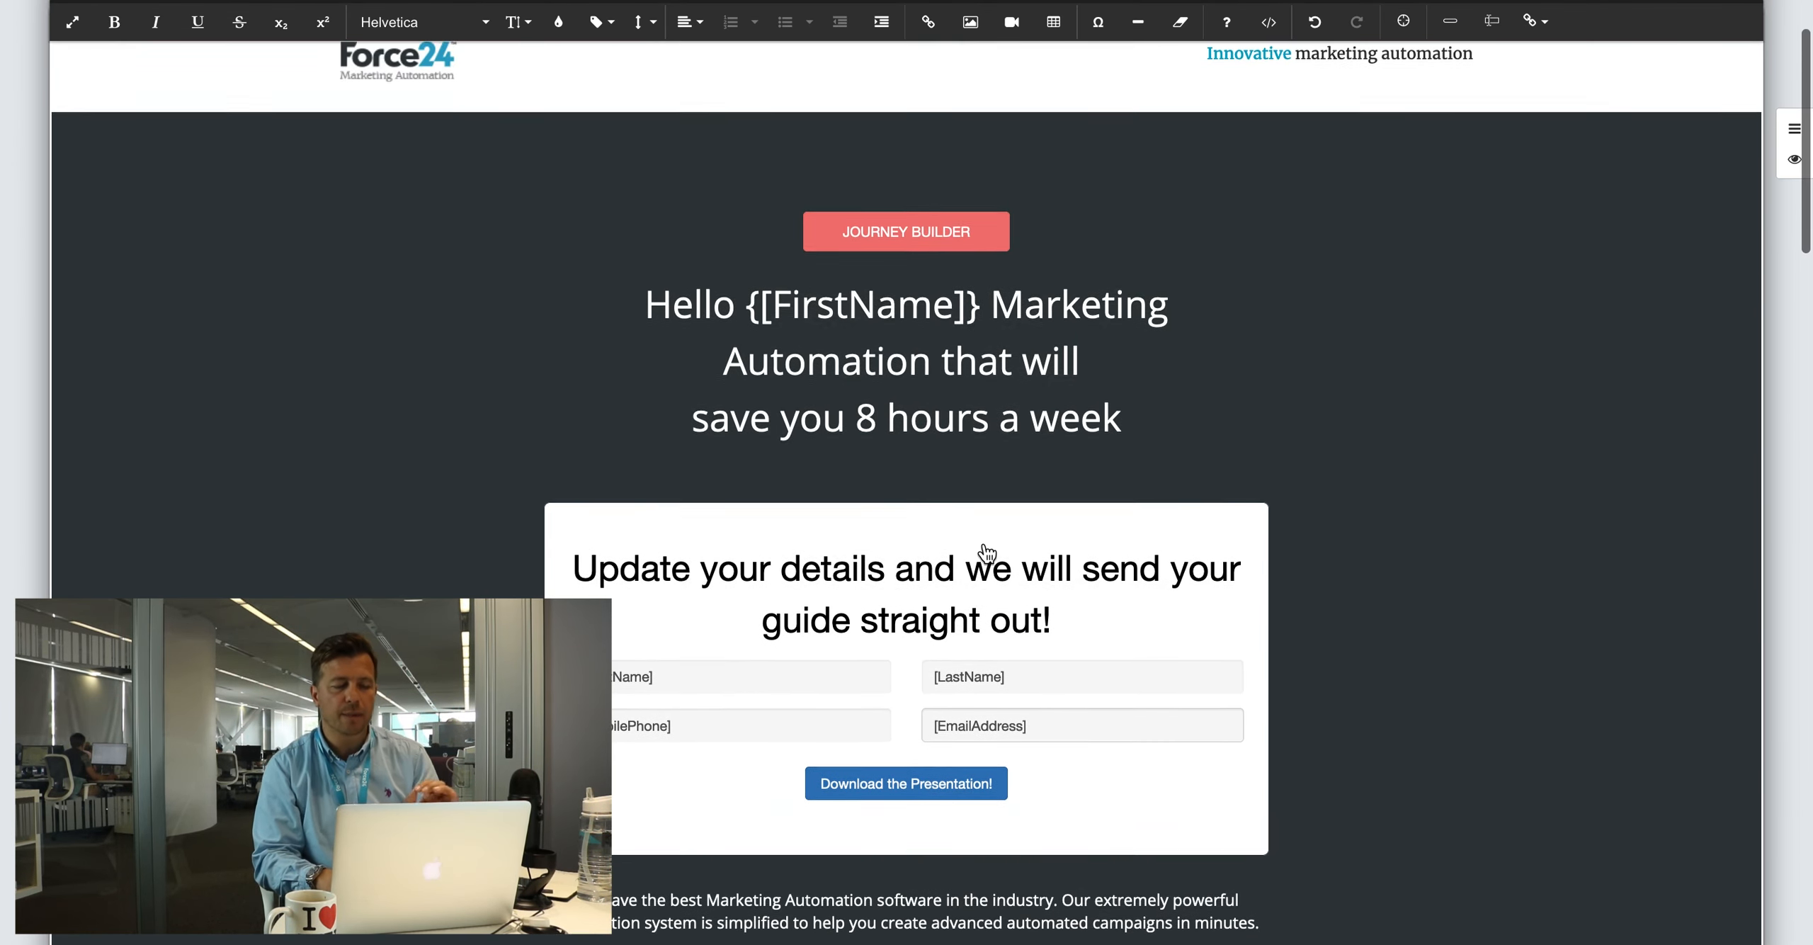
pyautogui.scroll(-2, 893, 528)
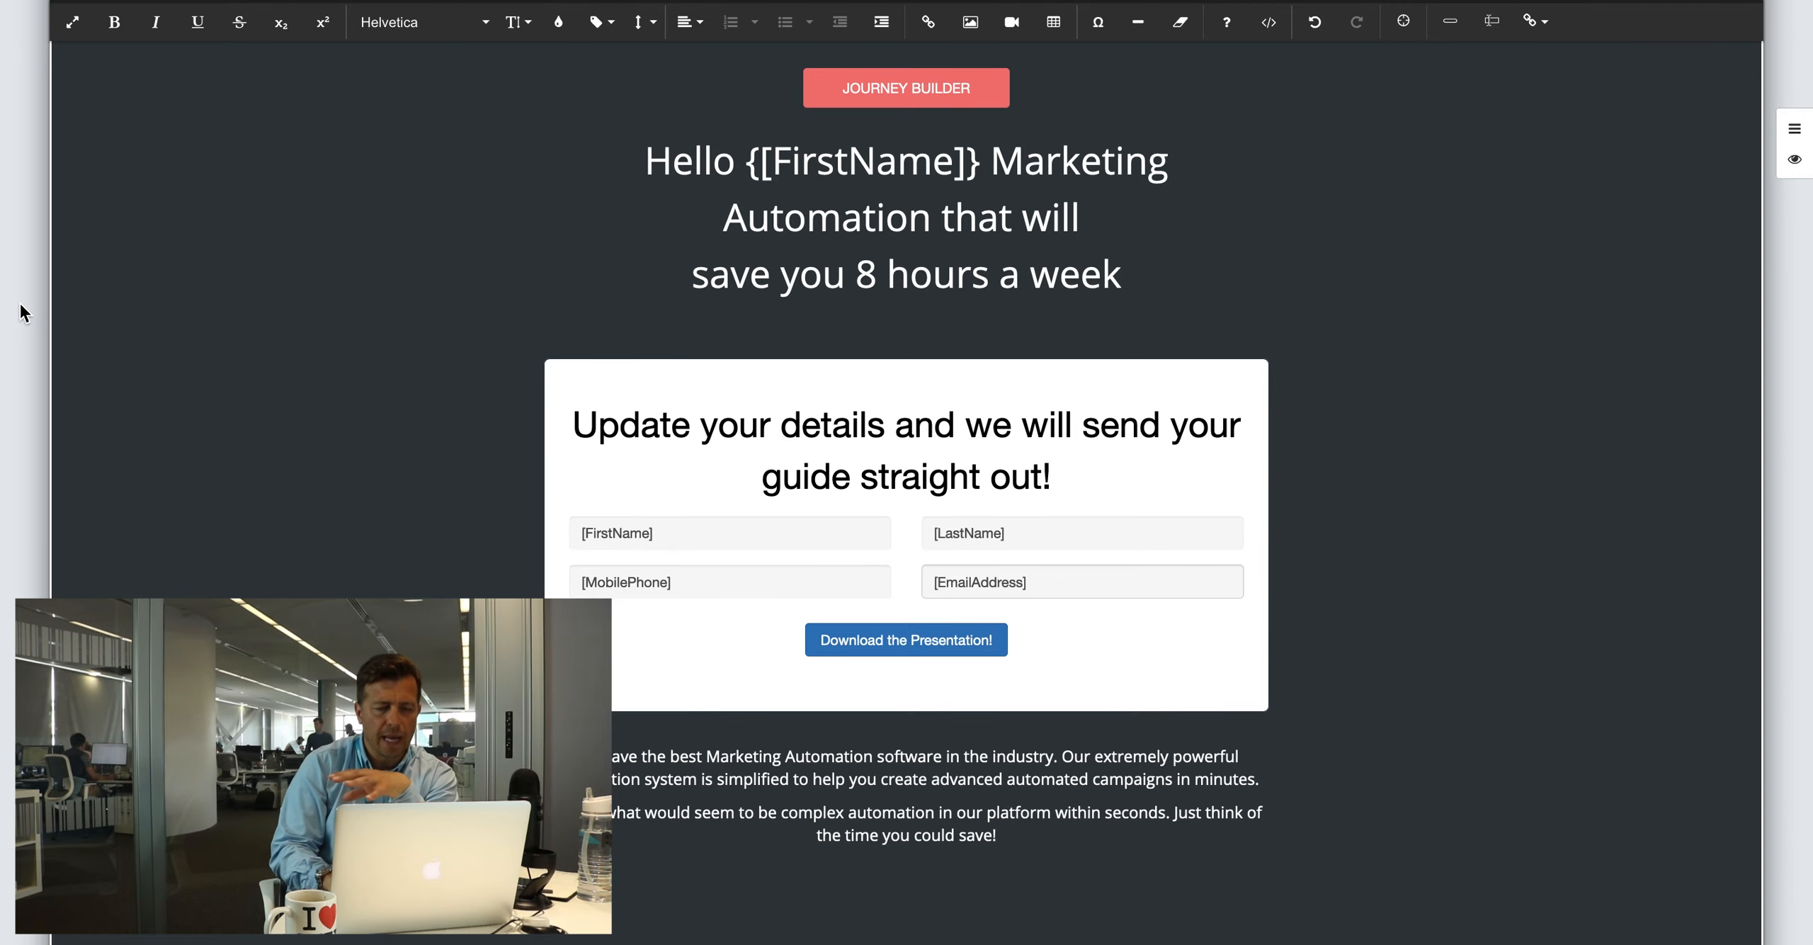
pyautogui.scroll(-8, 194, 288)
# Step: Show the form block only to contacts on a contentblock marketing list
pyautogui.scroll(5, 197, 289)
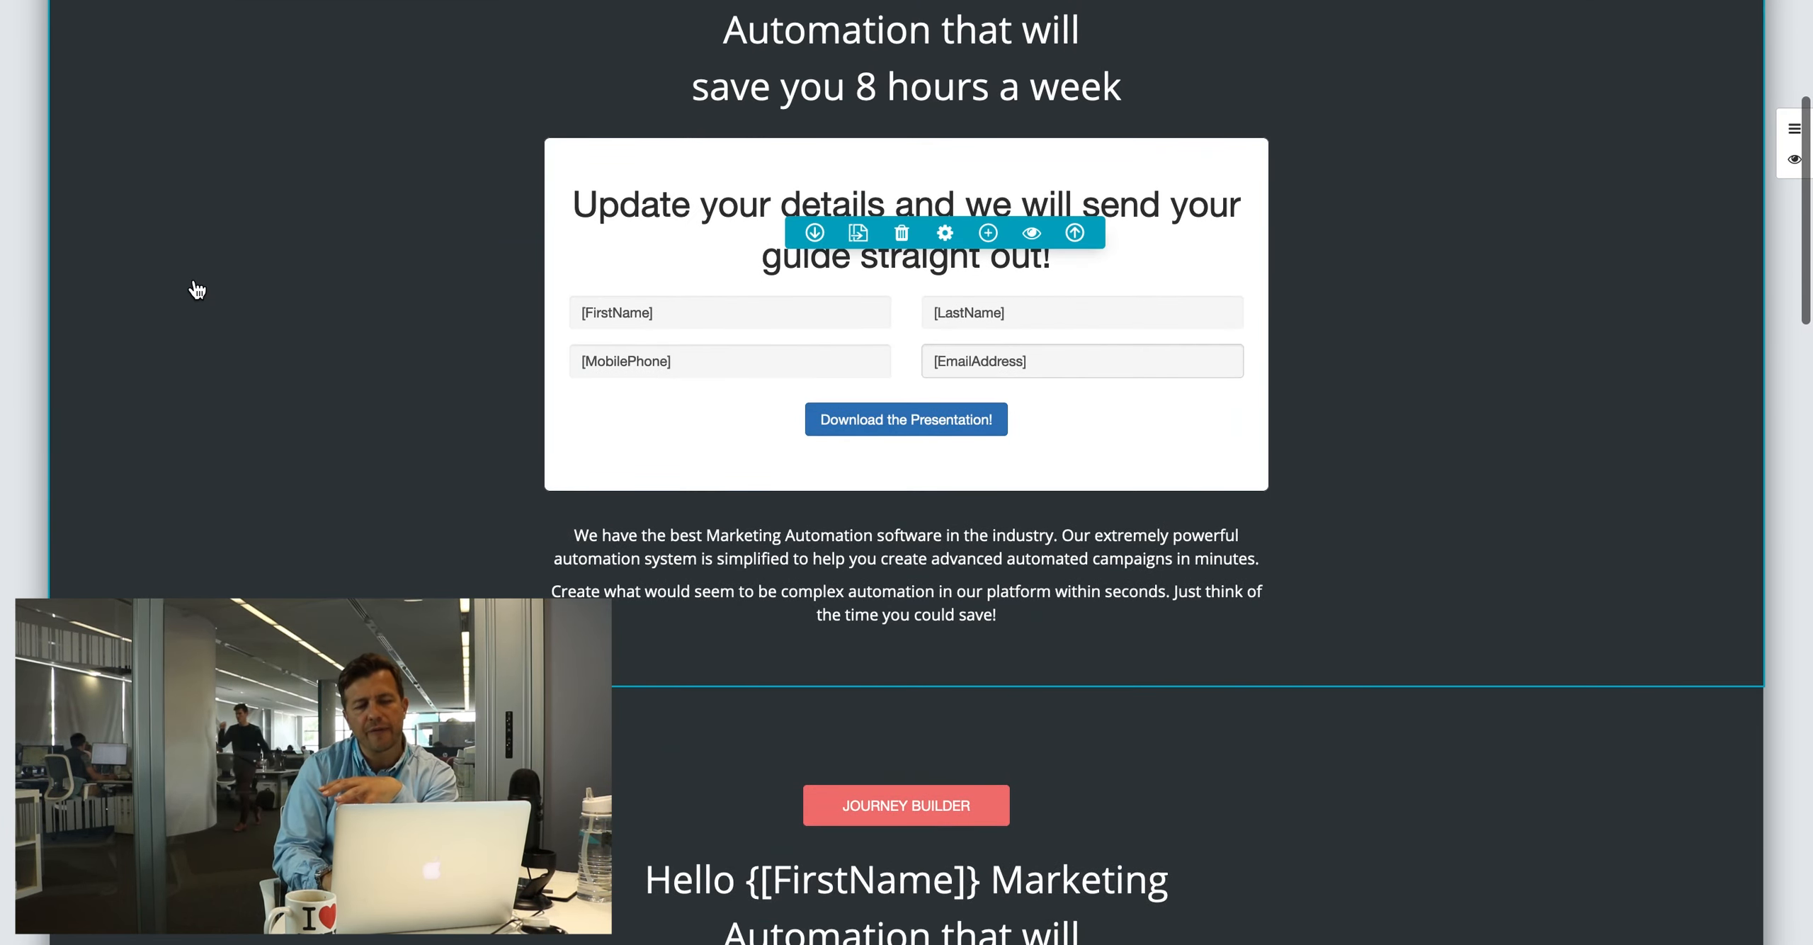
pyautogui.click(1028, 231)
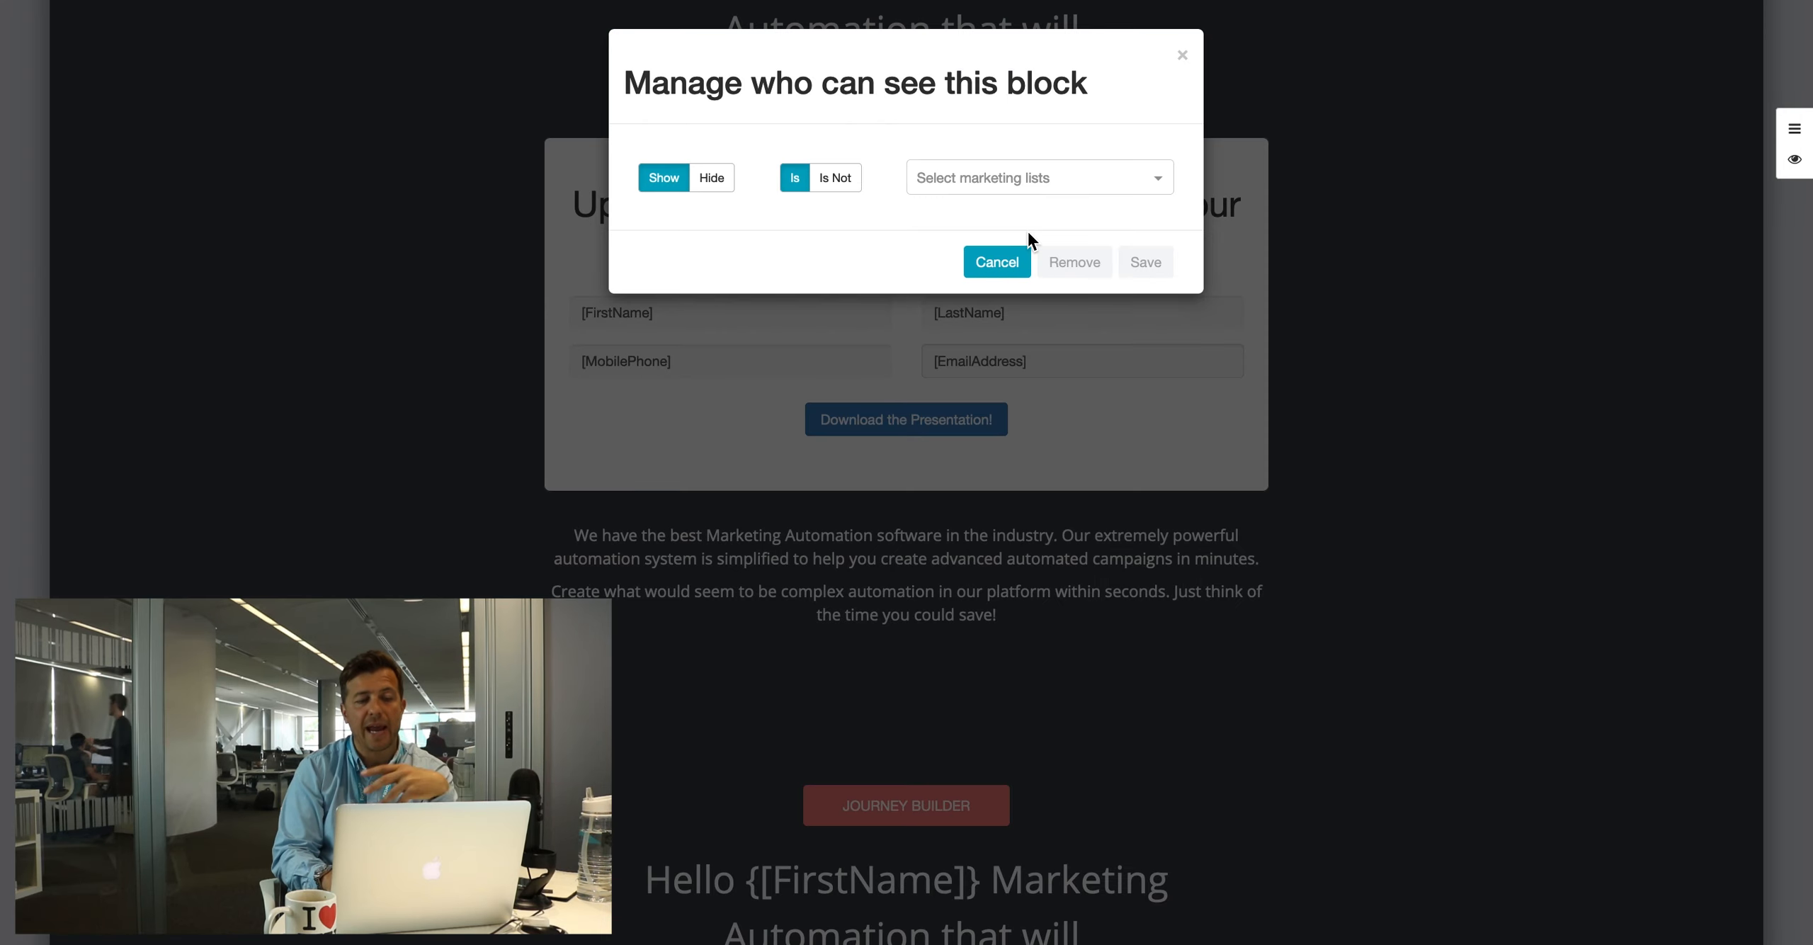
pyautogui.click(952, 185)
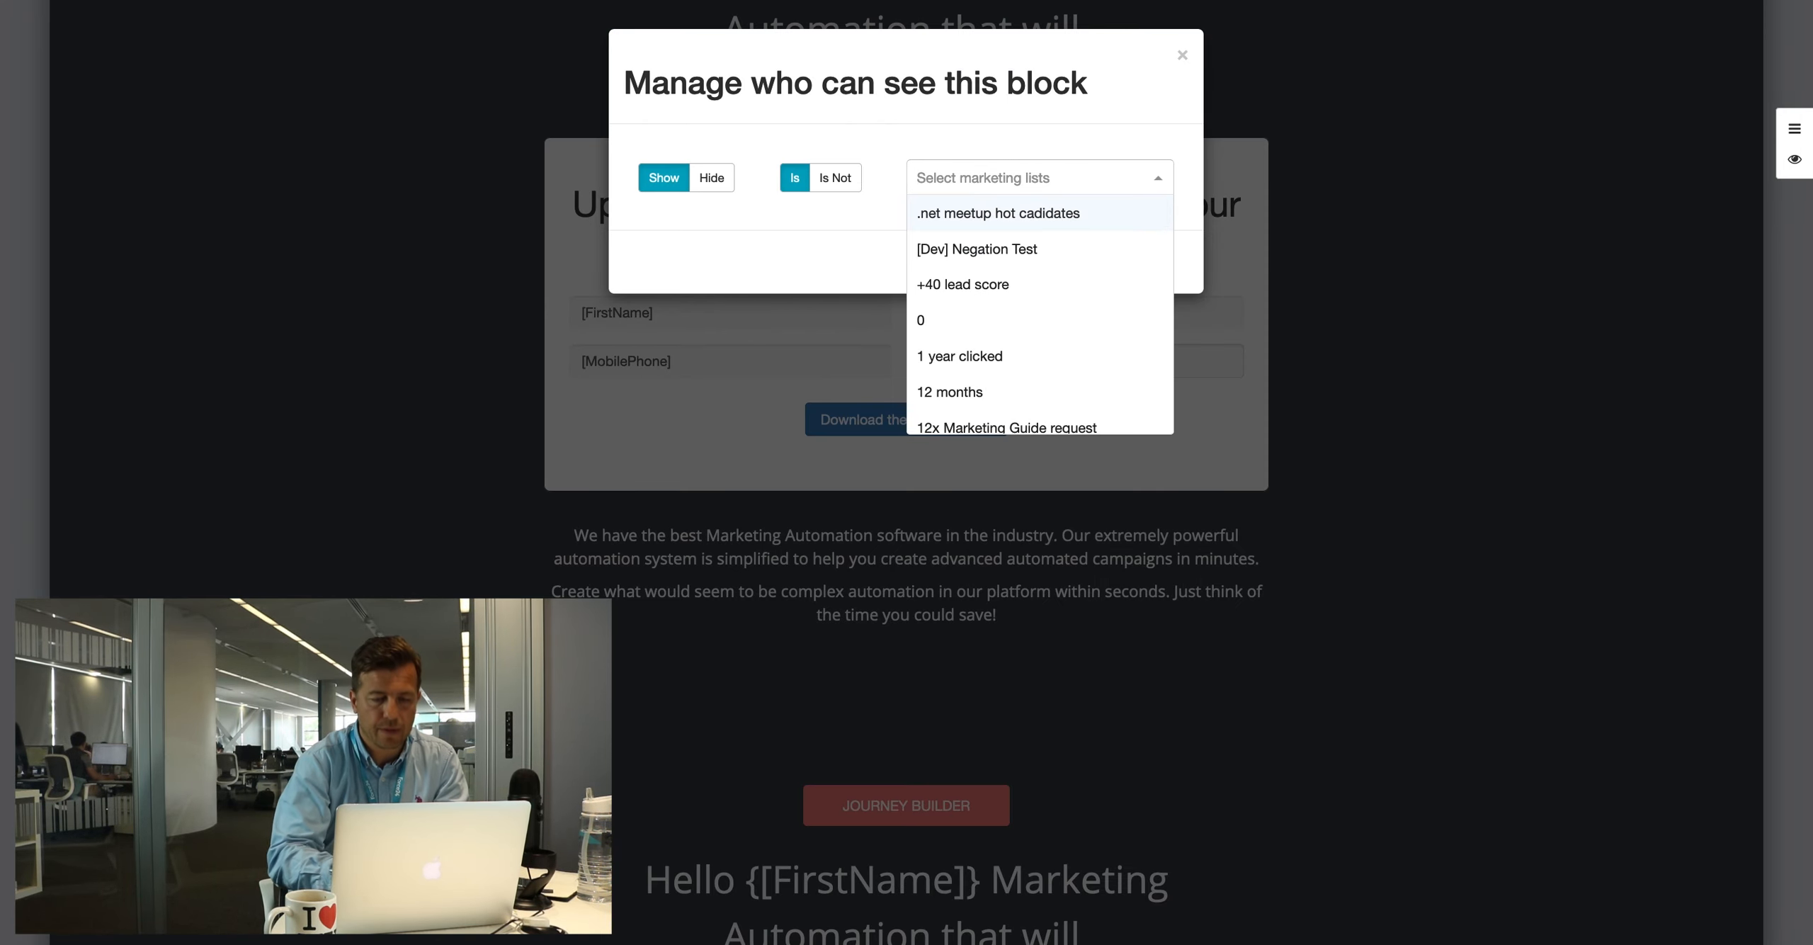
pyautogui.write('content')
pyautogui.click(988, 254)
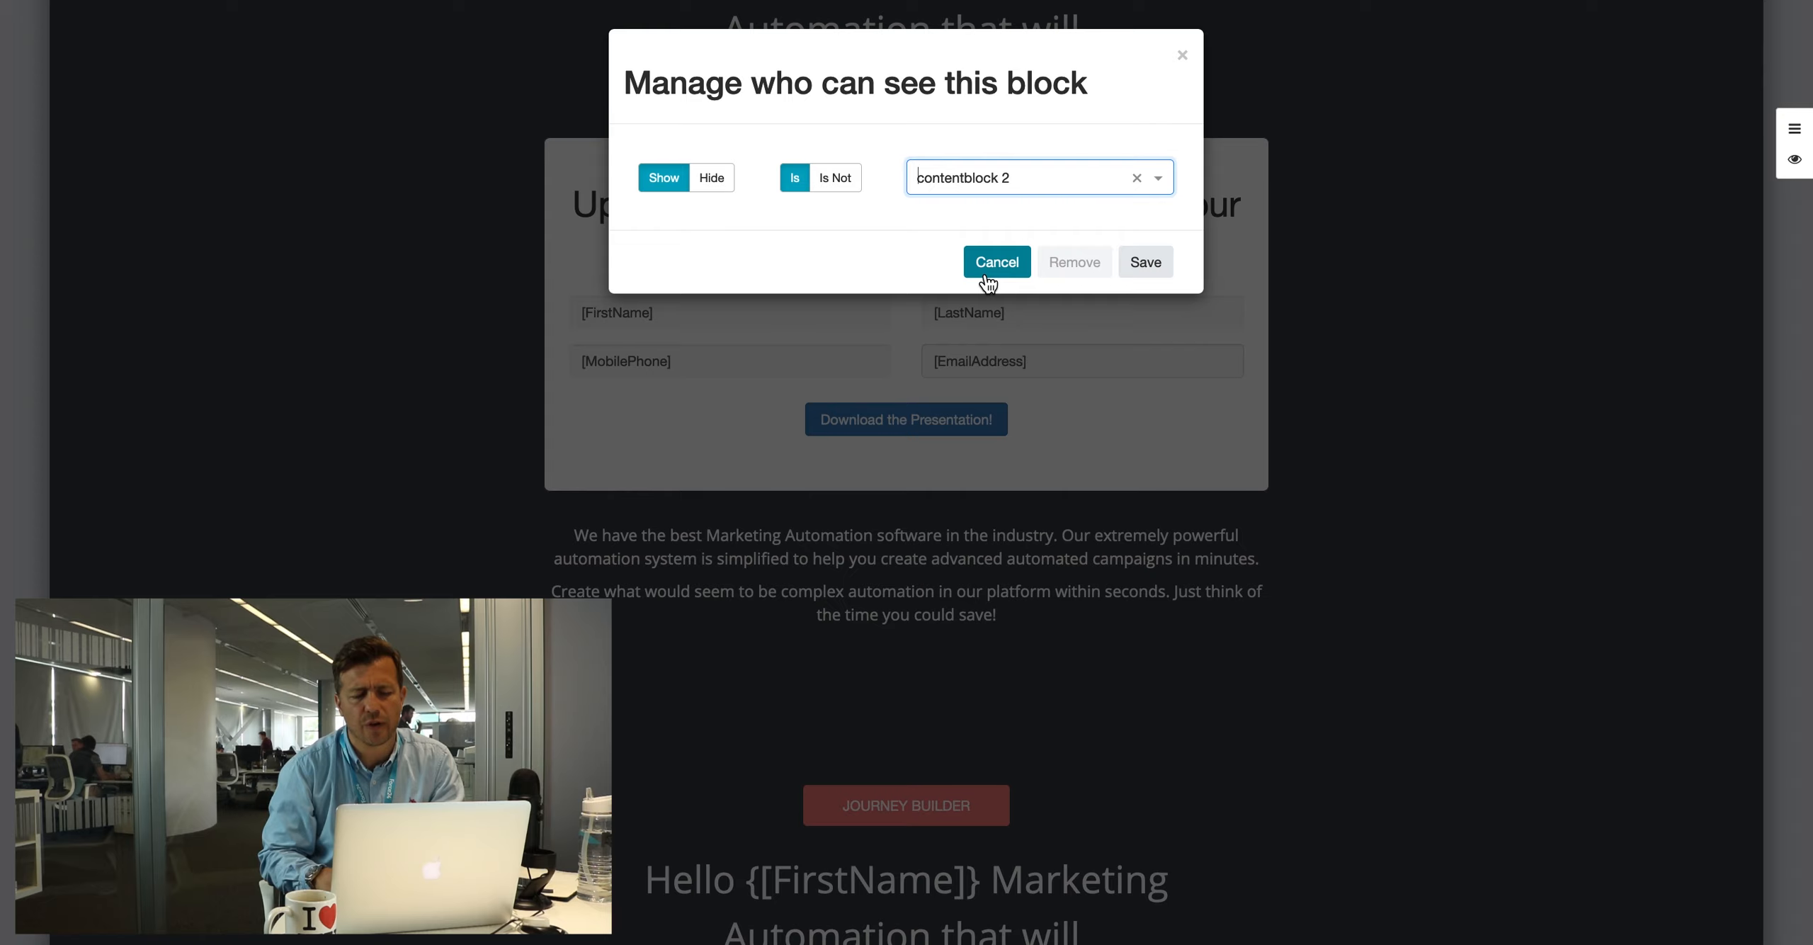
pyautogui.click(1150, 267)
# Step: Show the hero block below only to contacts on a contentblock marketing list
pyautogui.scroll(-9, 1081, 304)
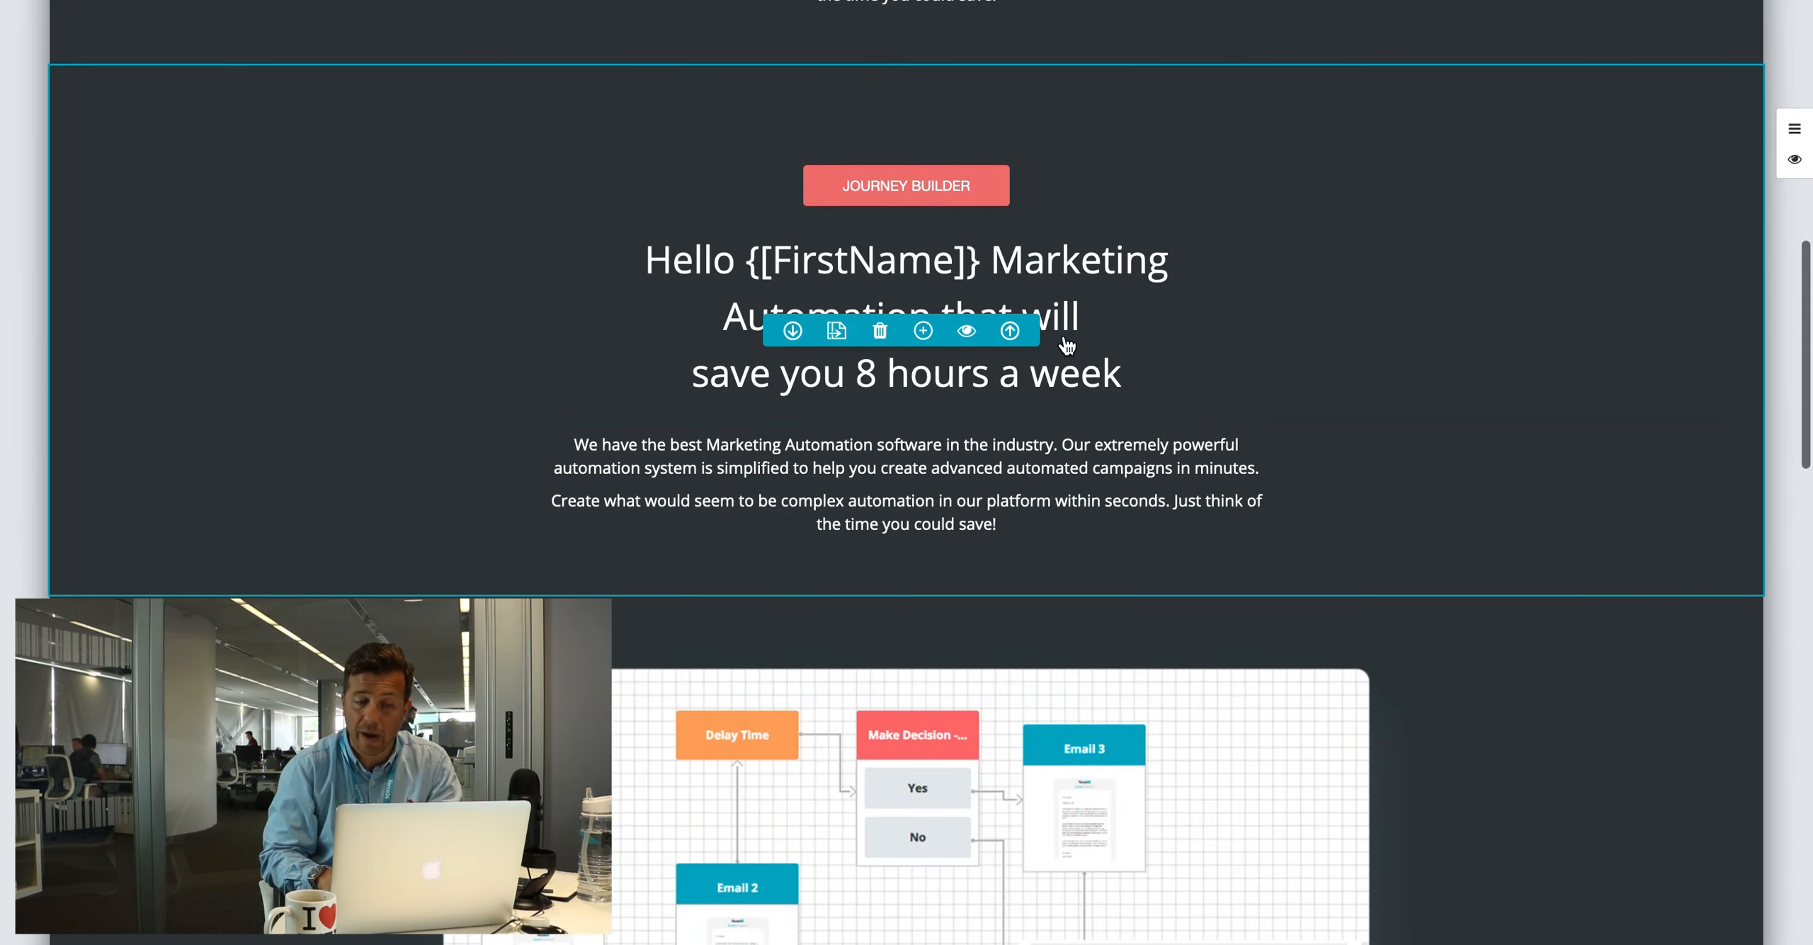
pyautogui.click(972, 335)
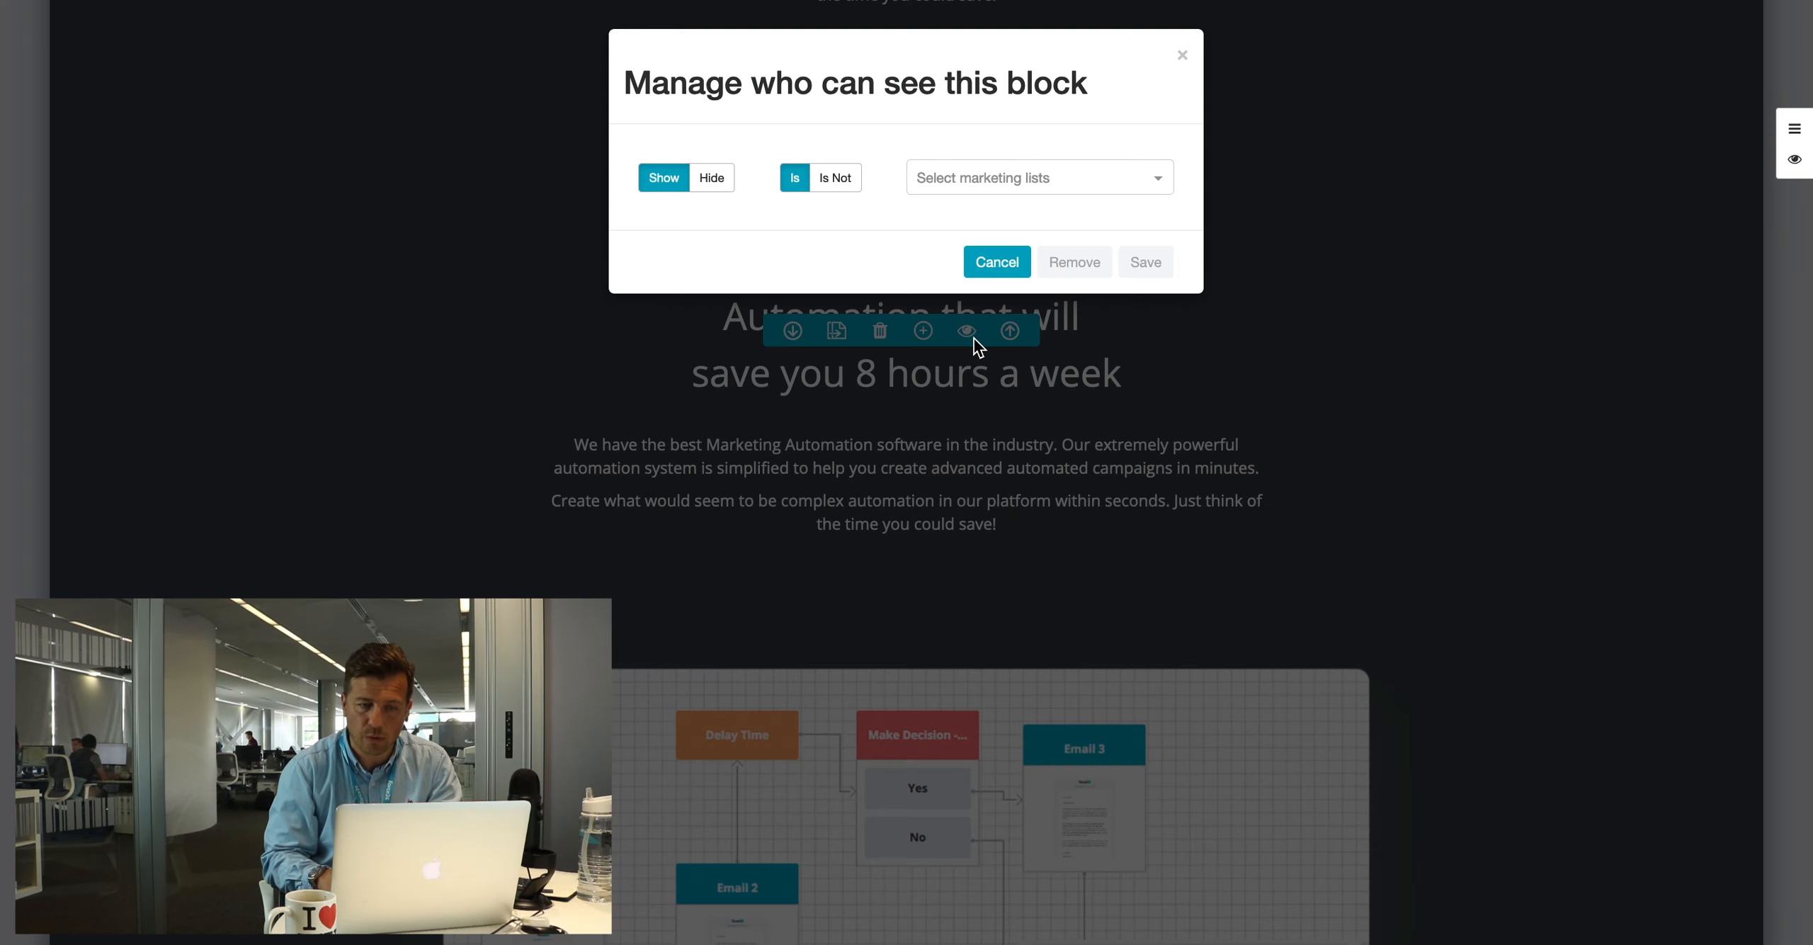
pyautogui.click(976, 172)
pyautogui.scroll(-1, 958, 293)
pyautogui.write('content')
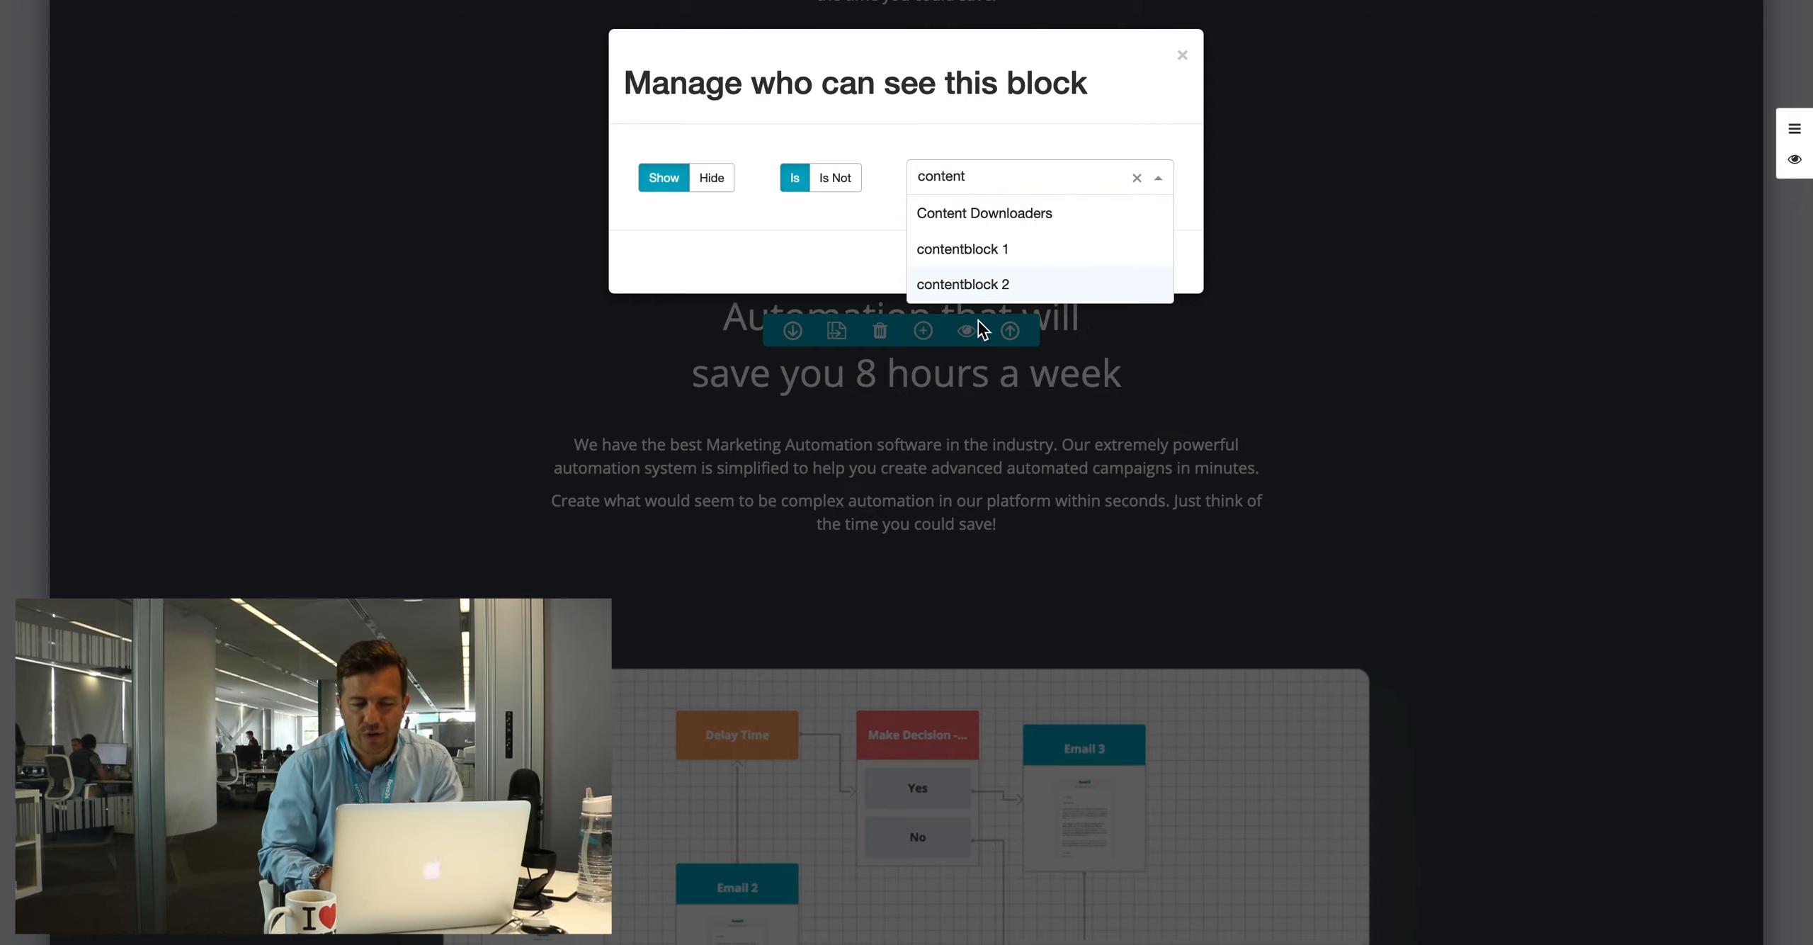
pyautogui.click(979, 252)
pyautogui.click(1142, 259)
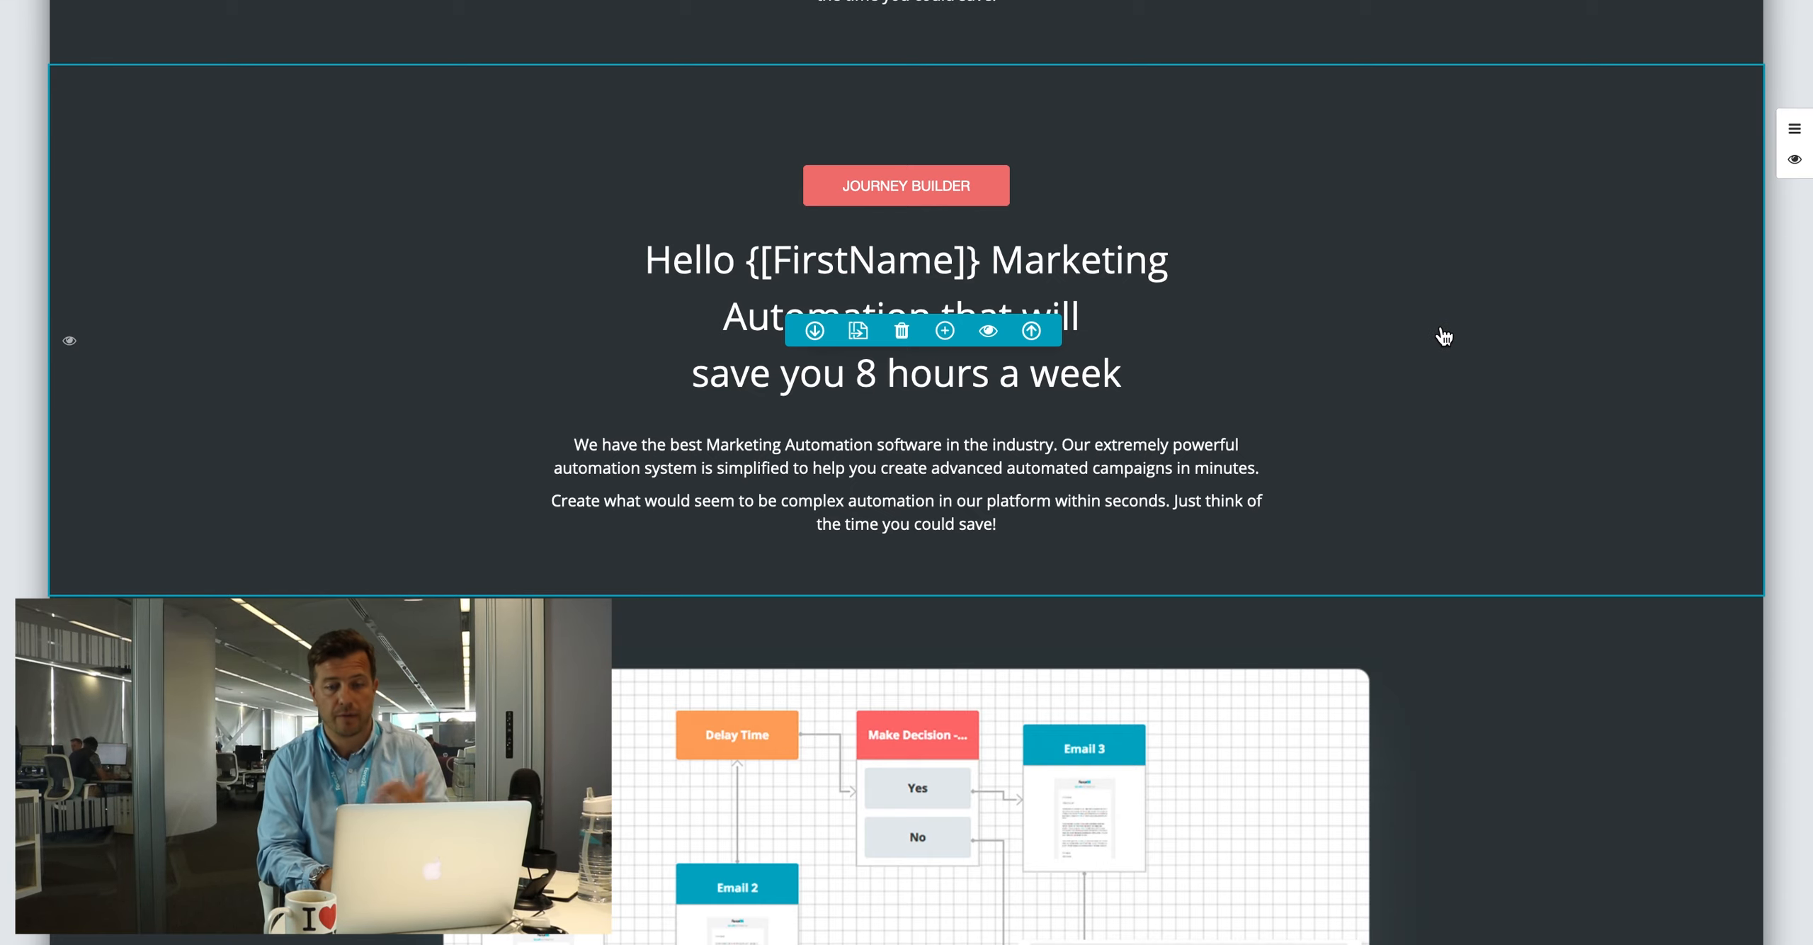
pyautogui.scroll(10, 1445, 336)
# Step: Save the adam page edits, then publish the brochure microsite to the landing.force24.co.uk live location
pyautogui.click(1536, 34)
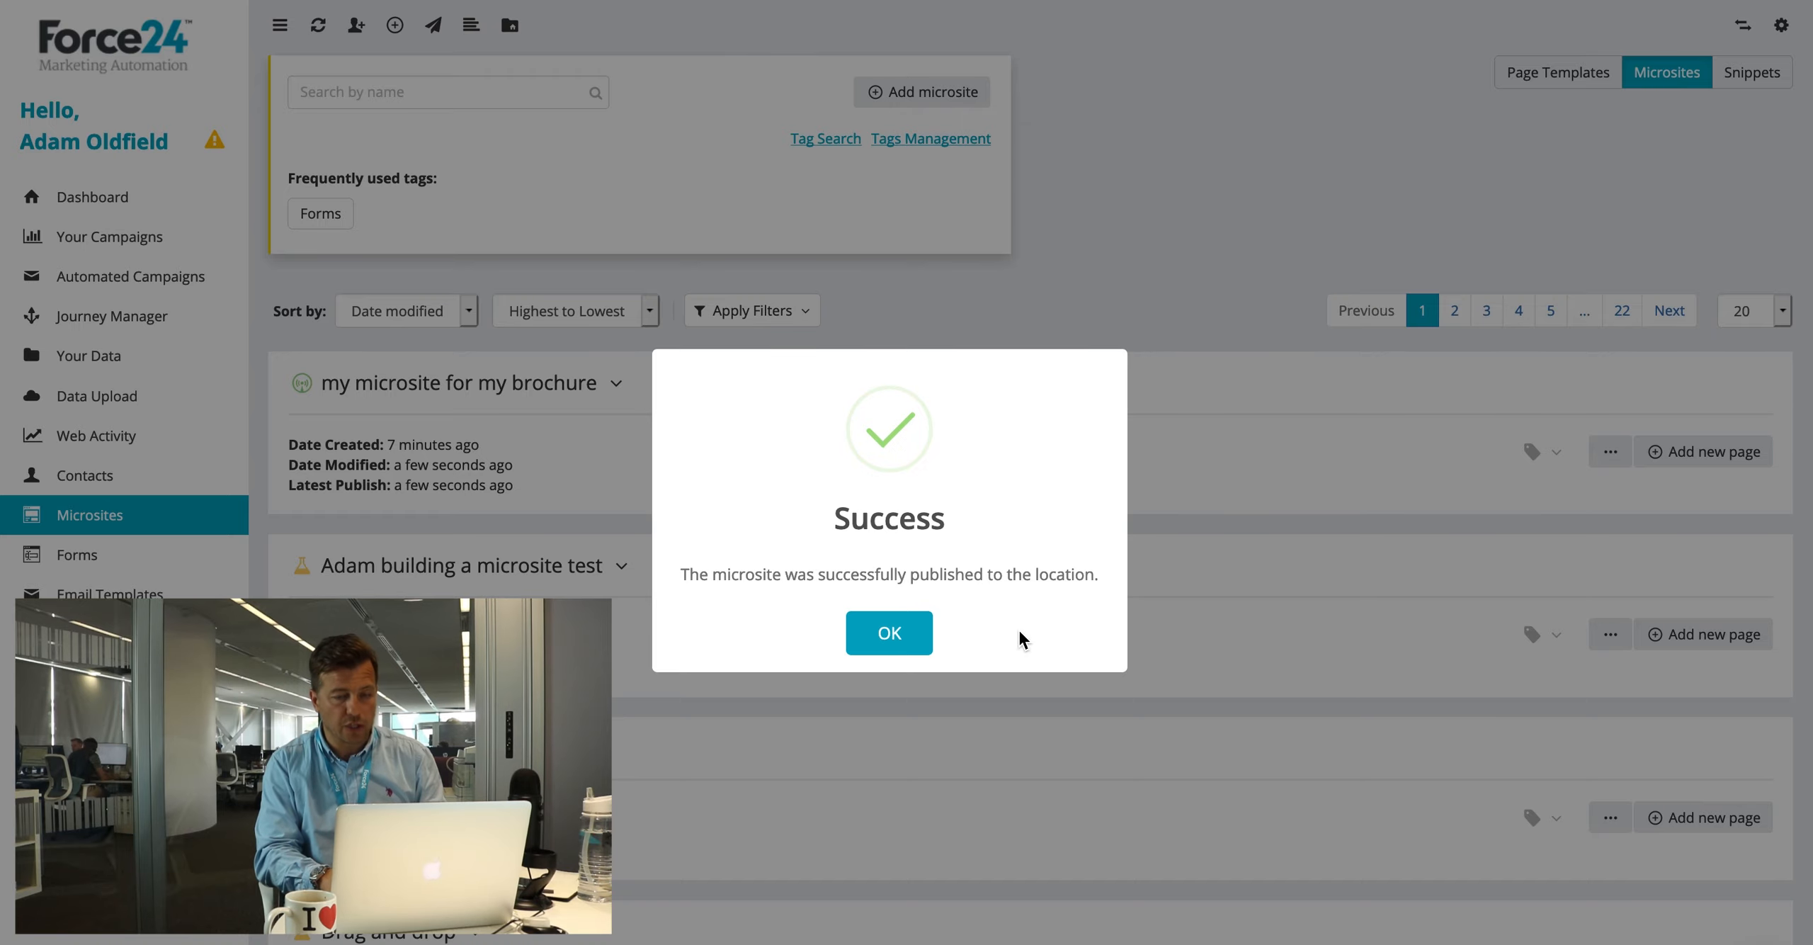
pyautogui.click(887, 634)
pyautogui.click(1607, 454)
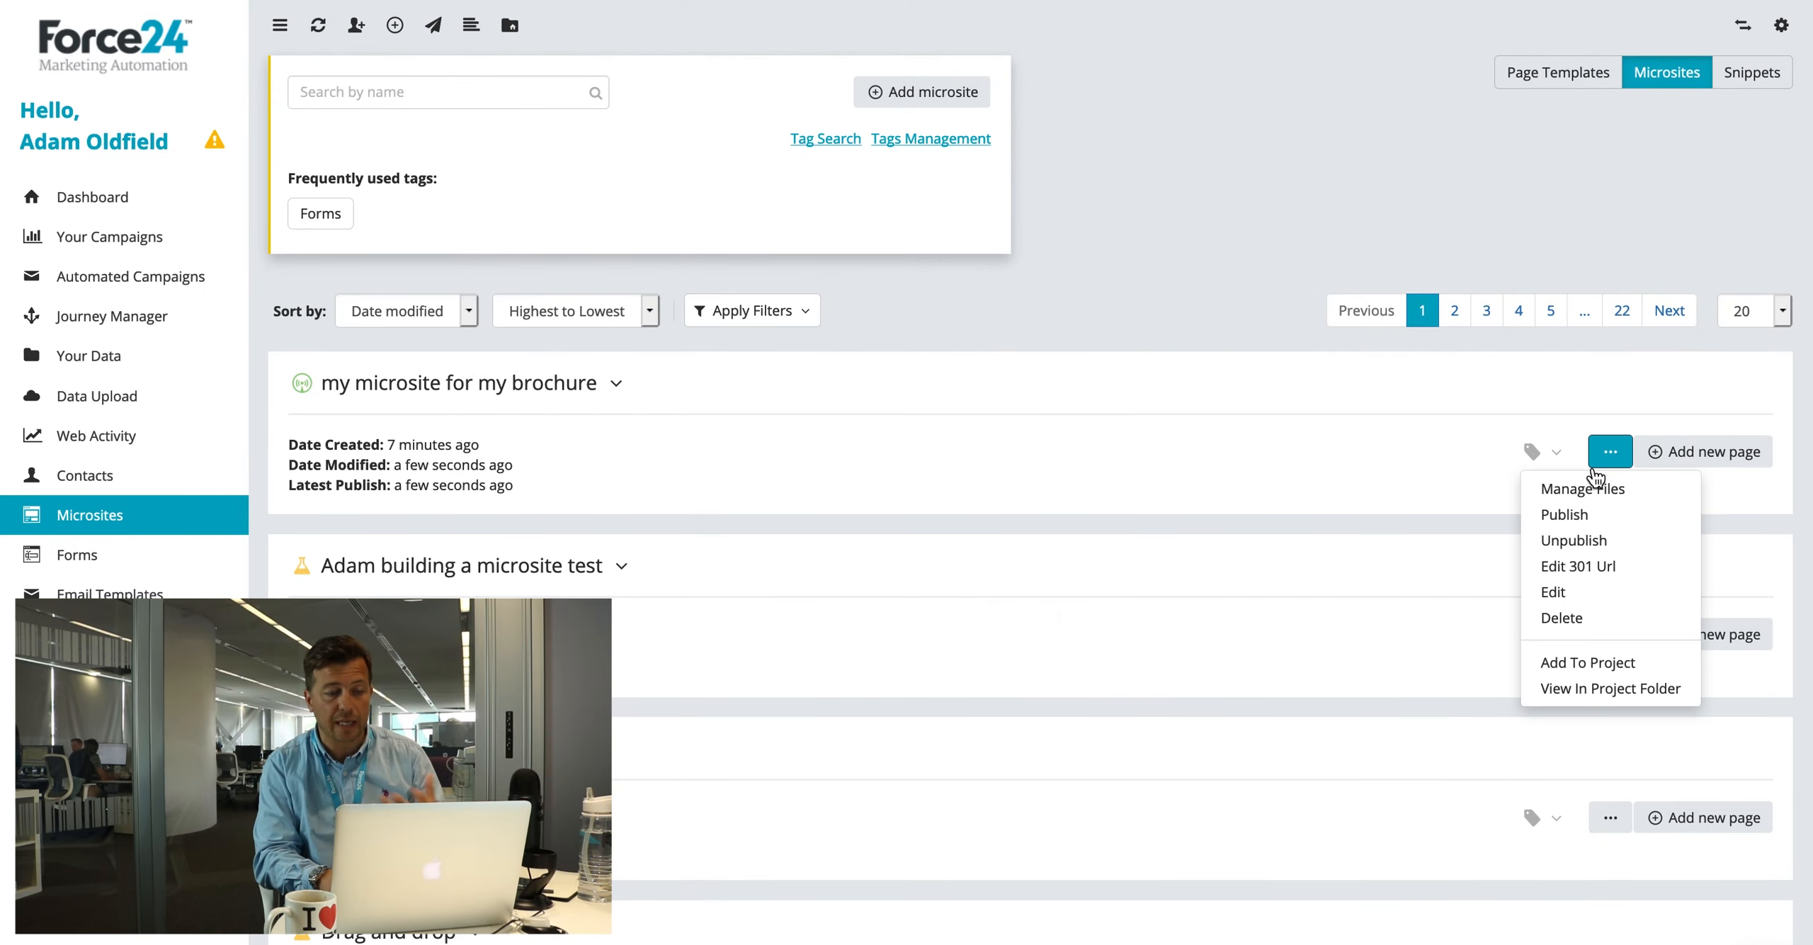
pyautogui.click(1565, 513)
pyautogui.click(582, 205)
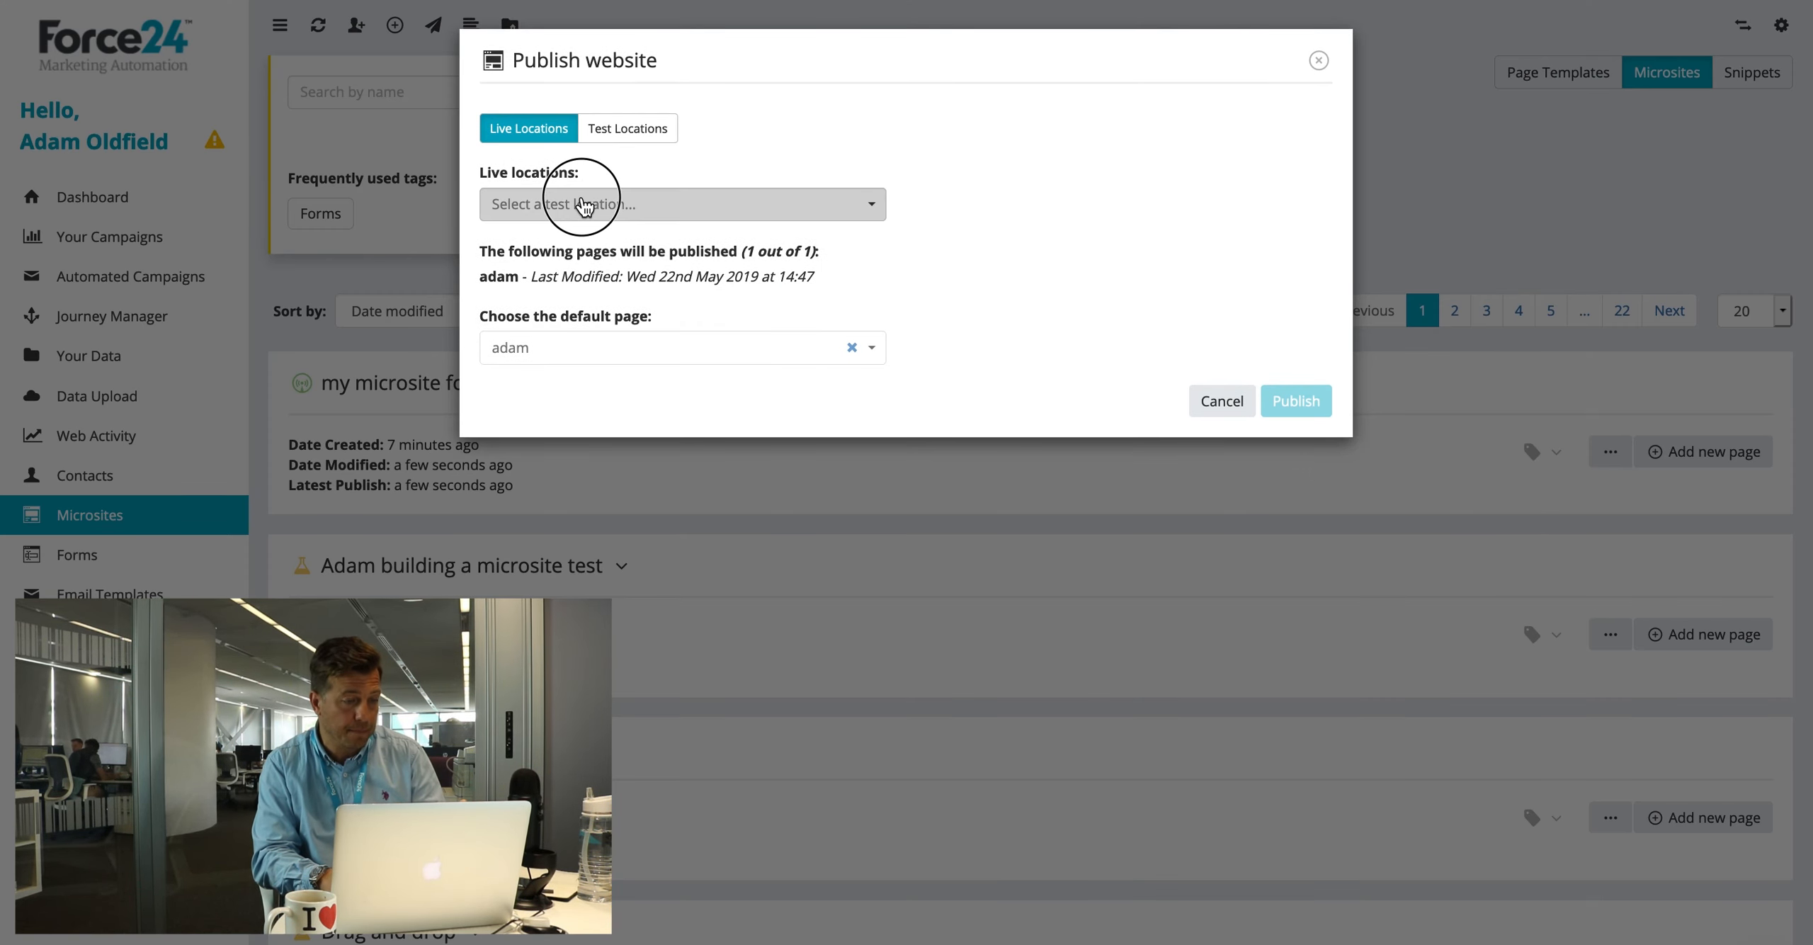
pyautogui.click(550, 237)
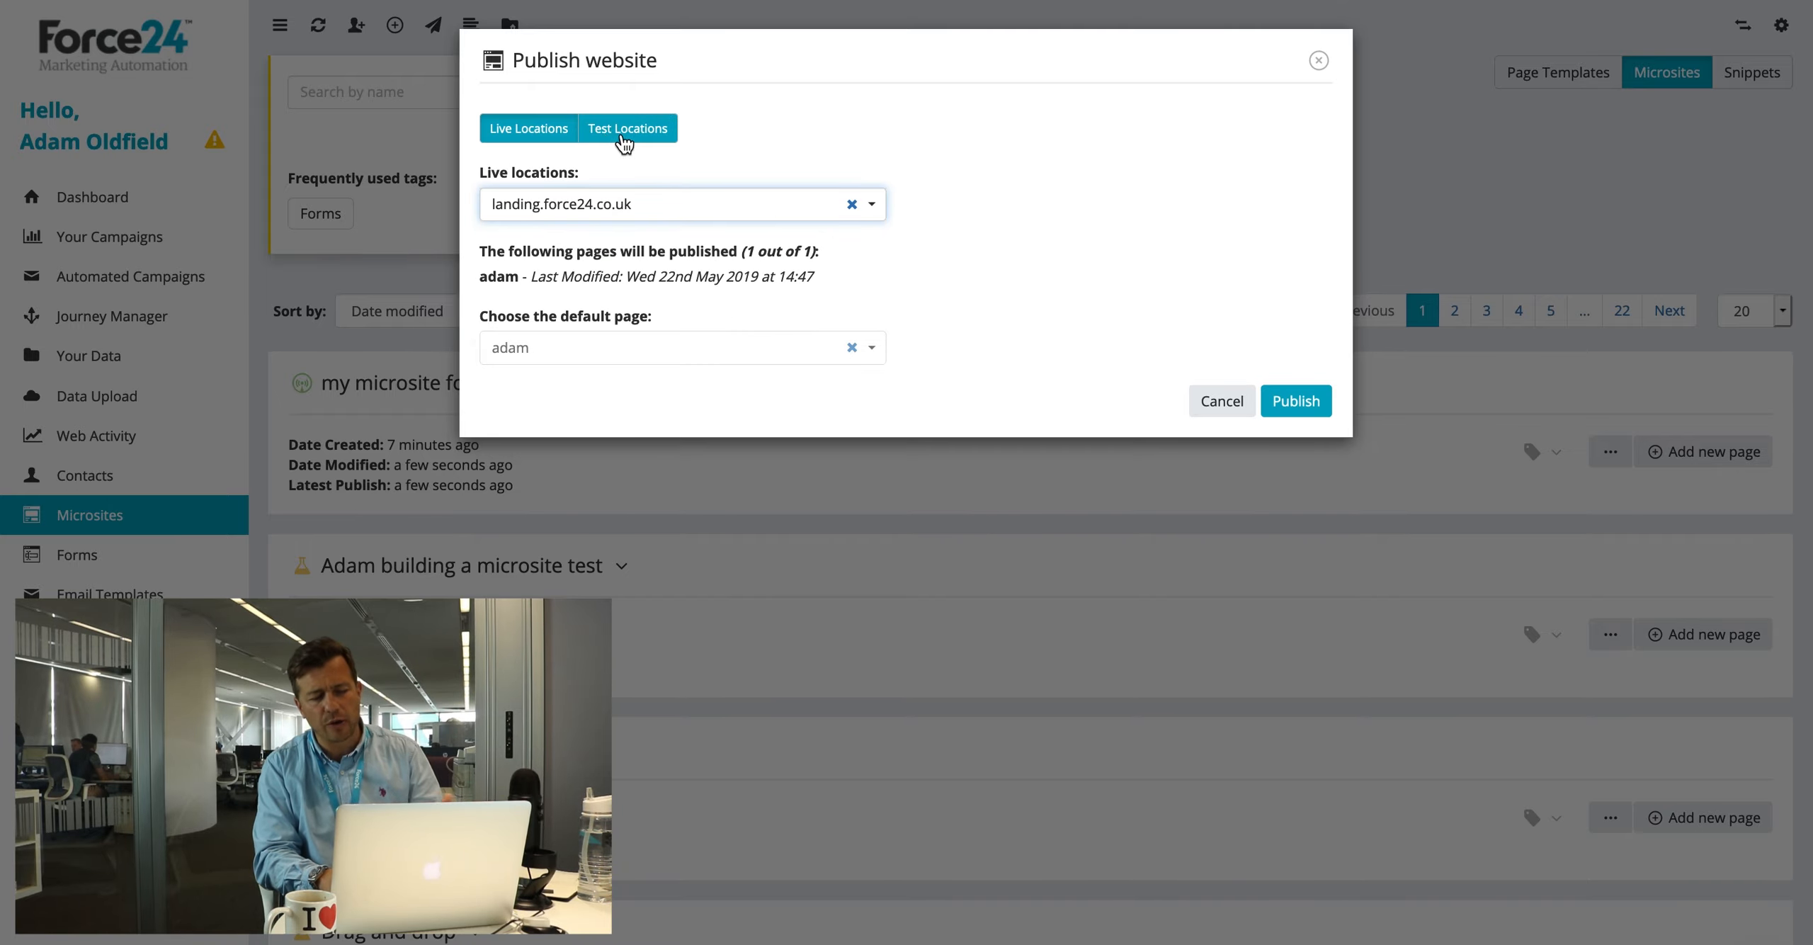
pyautogui.click(1287, 404)
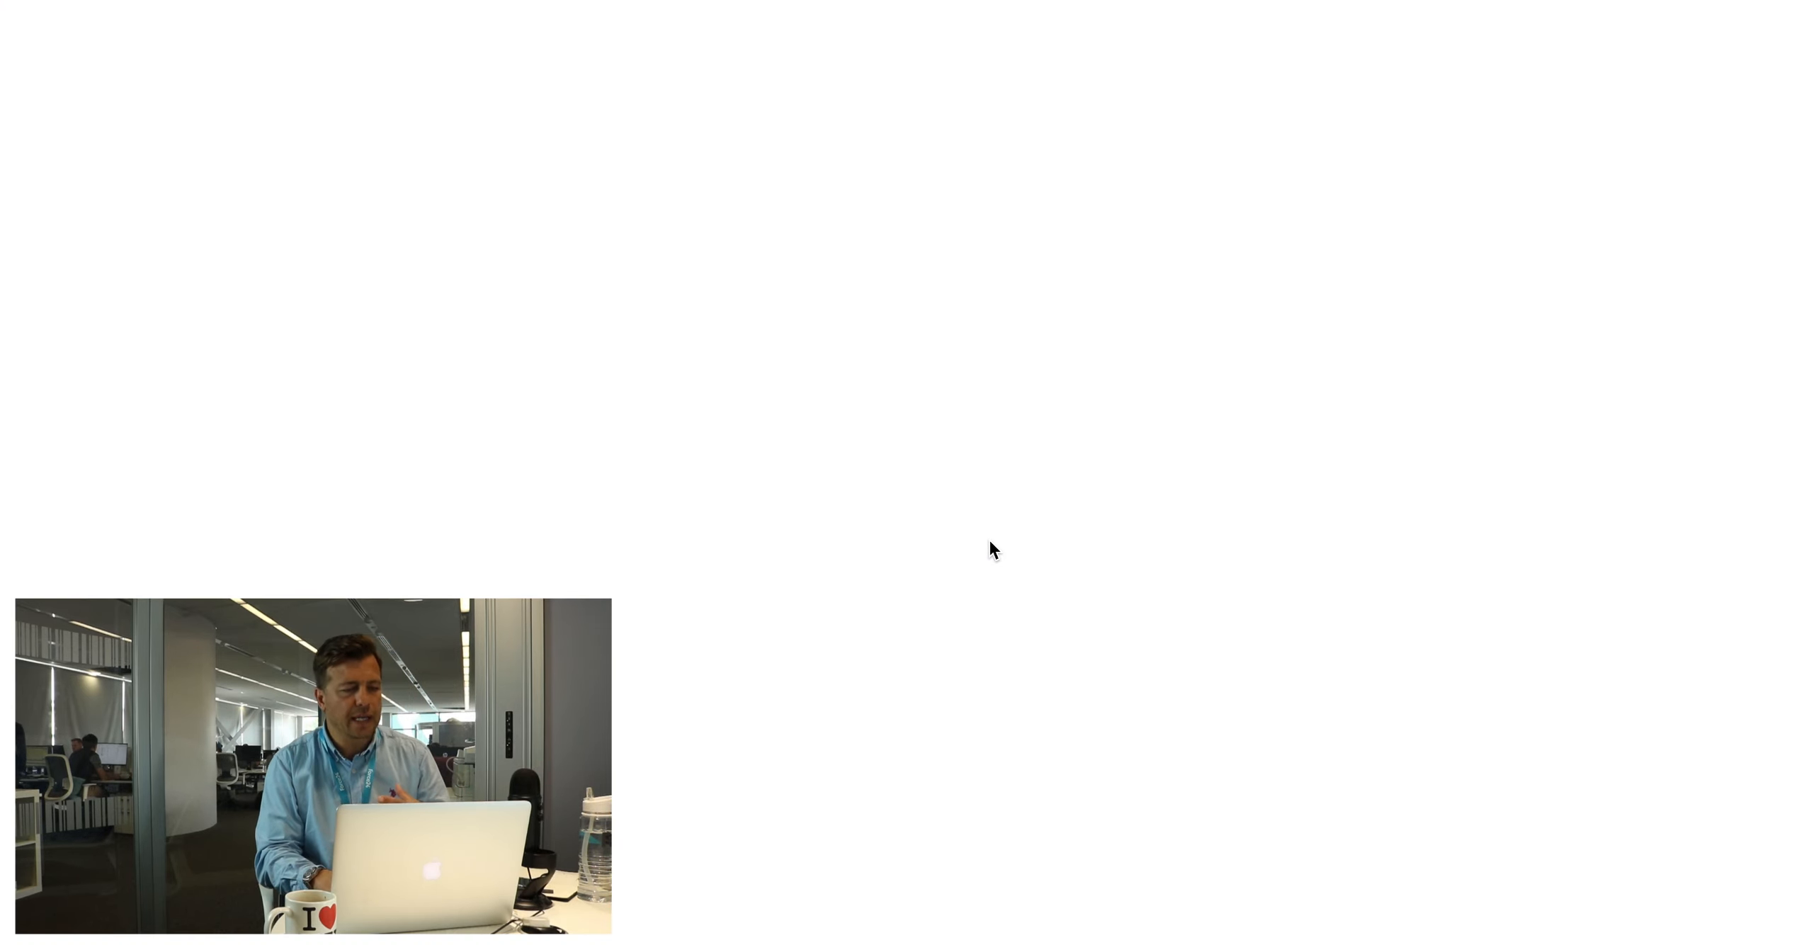
# Step: Scroll the live microsite page and back to the top to check the first-name greeting and pre-filled form
pyautogui.scroll(-3, 1028, 459)
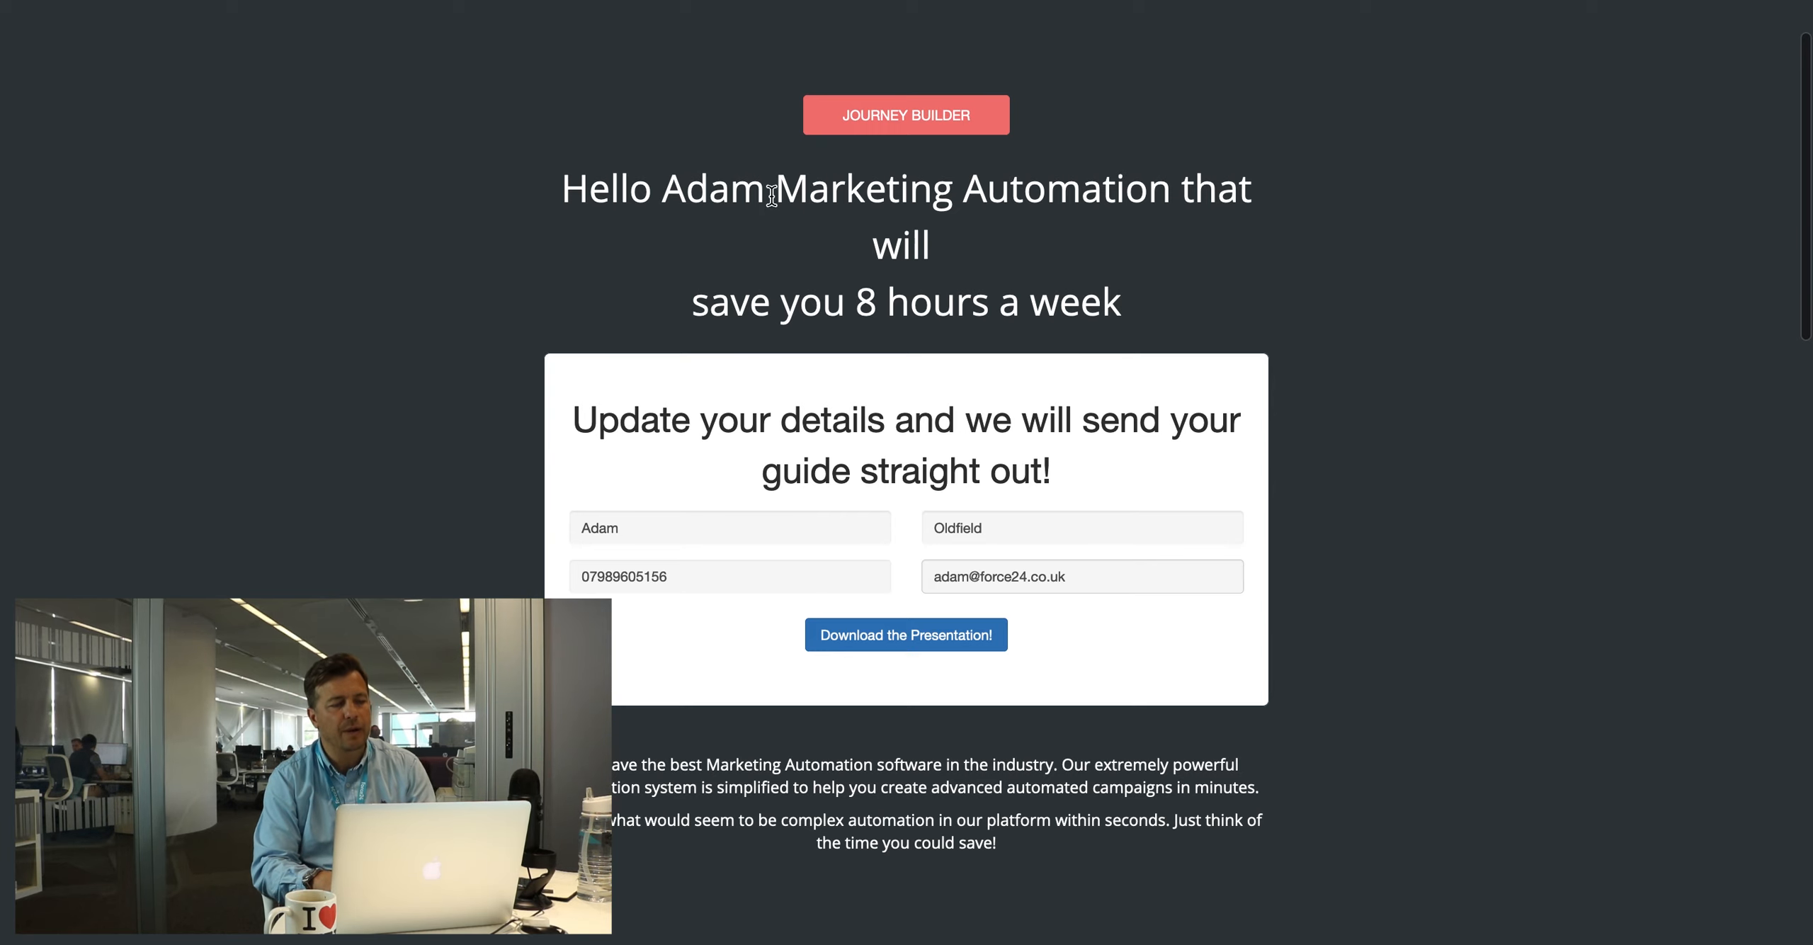
pyautogui.scroll(-5, 904, 252)
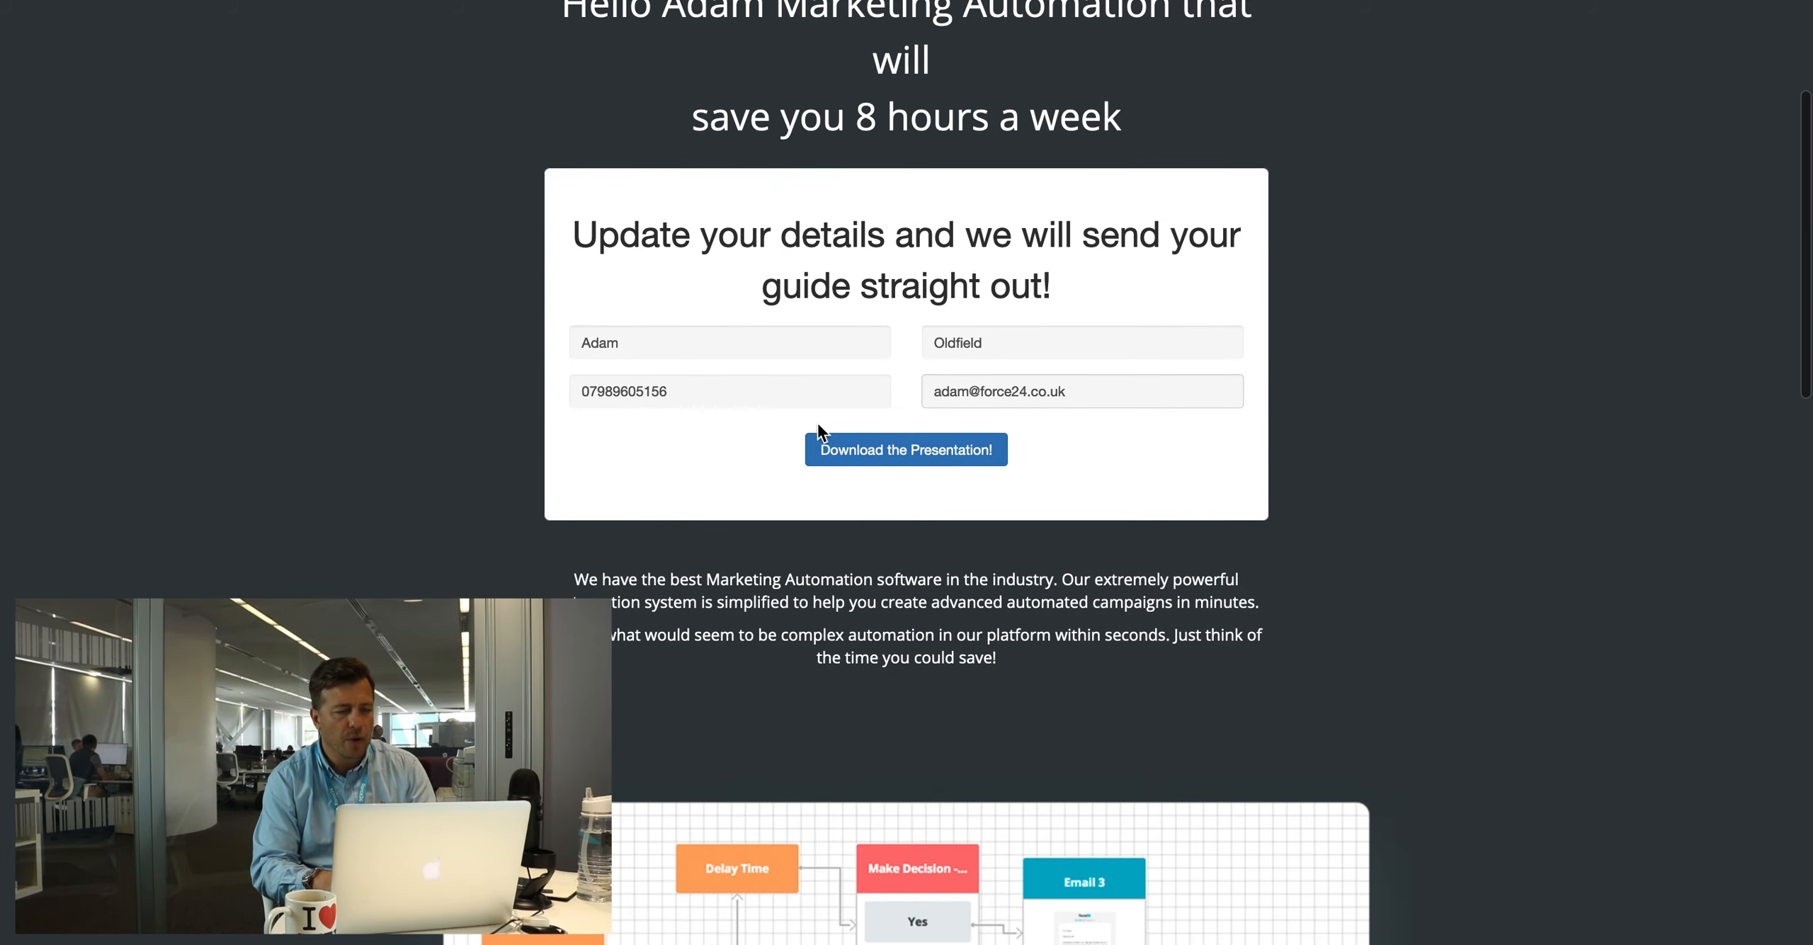
pyautogui.scroll(-15, 980, 439)
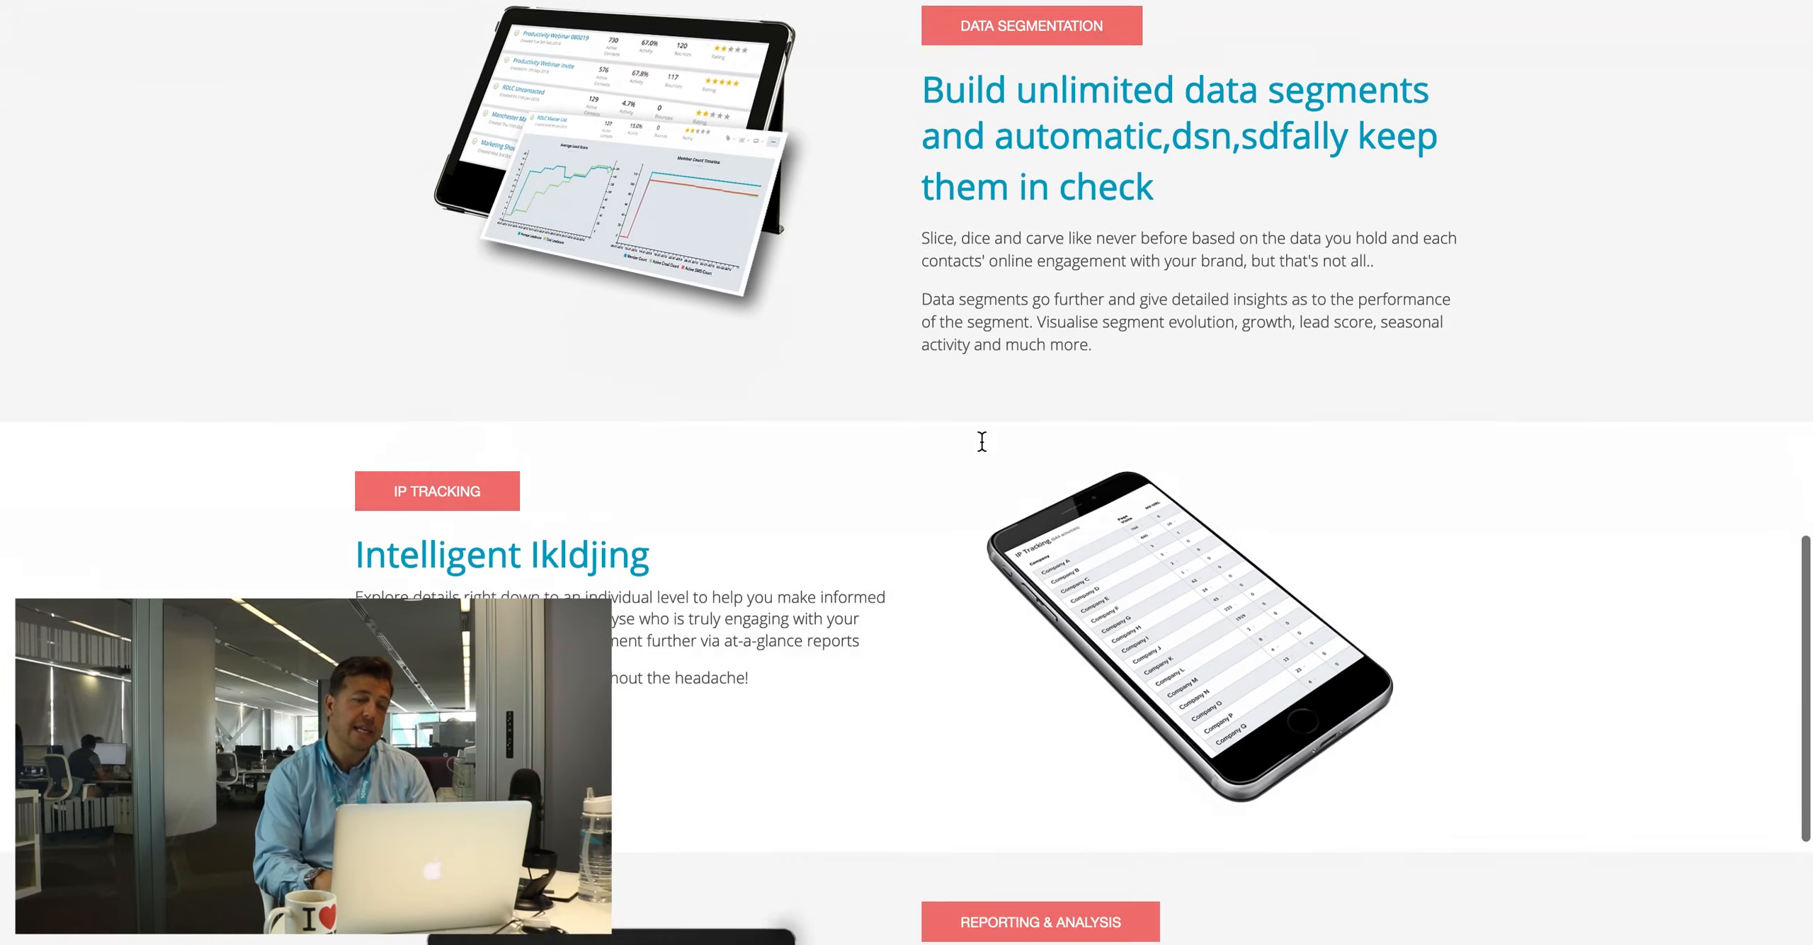
pyautogui.scroll(15, 982, 440)
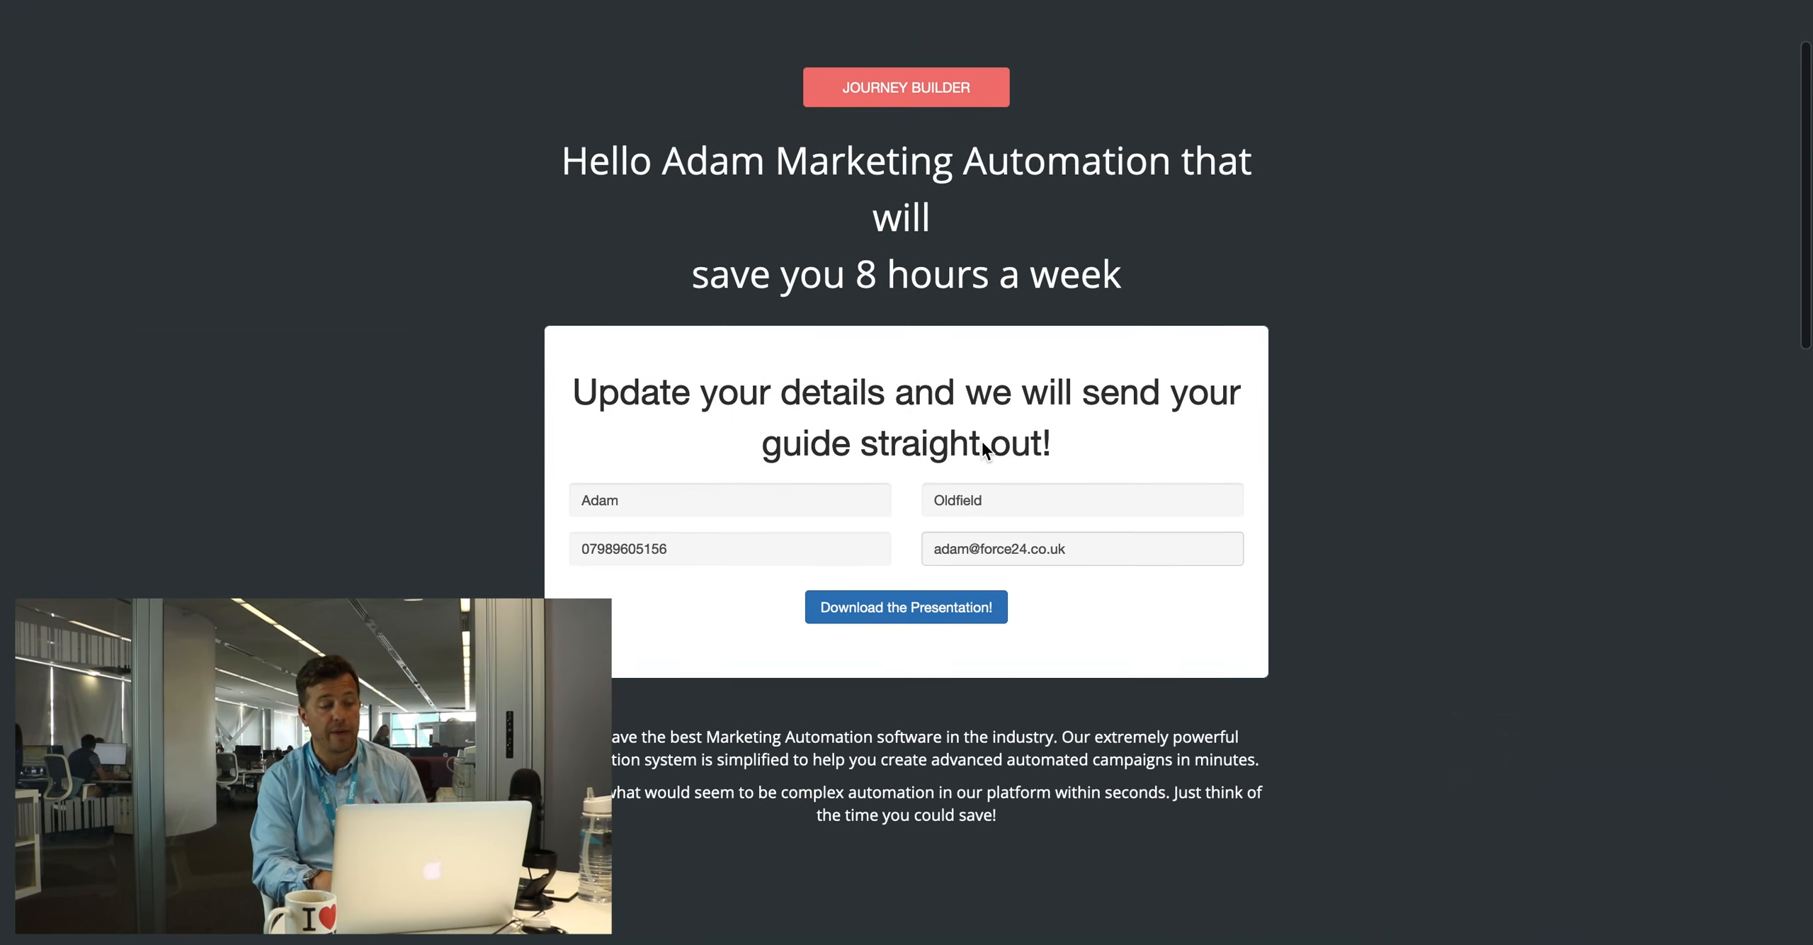
pyautogui.scroll(3, 982, 442)
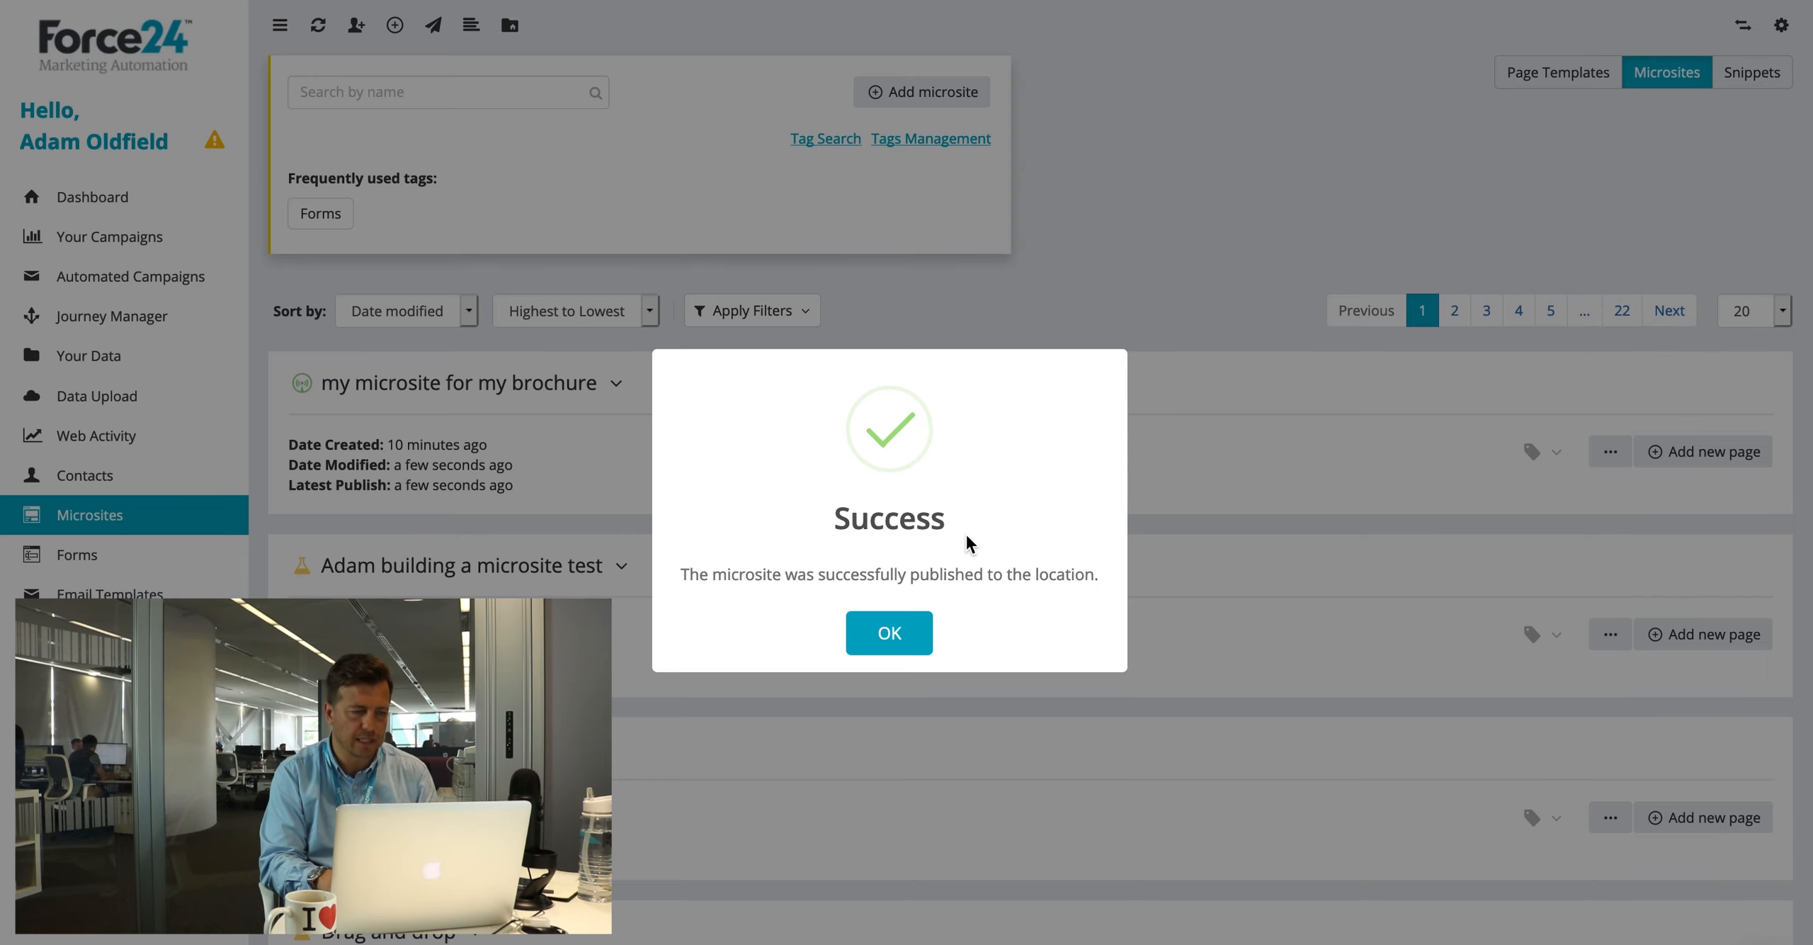
# Step: Add a new page named 'thanks' to the brochure microsite, based on the thanks template
pyautogui.click(890, 633)
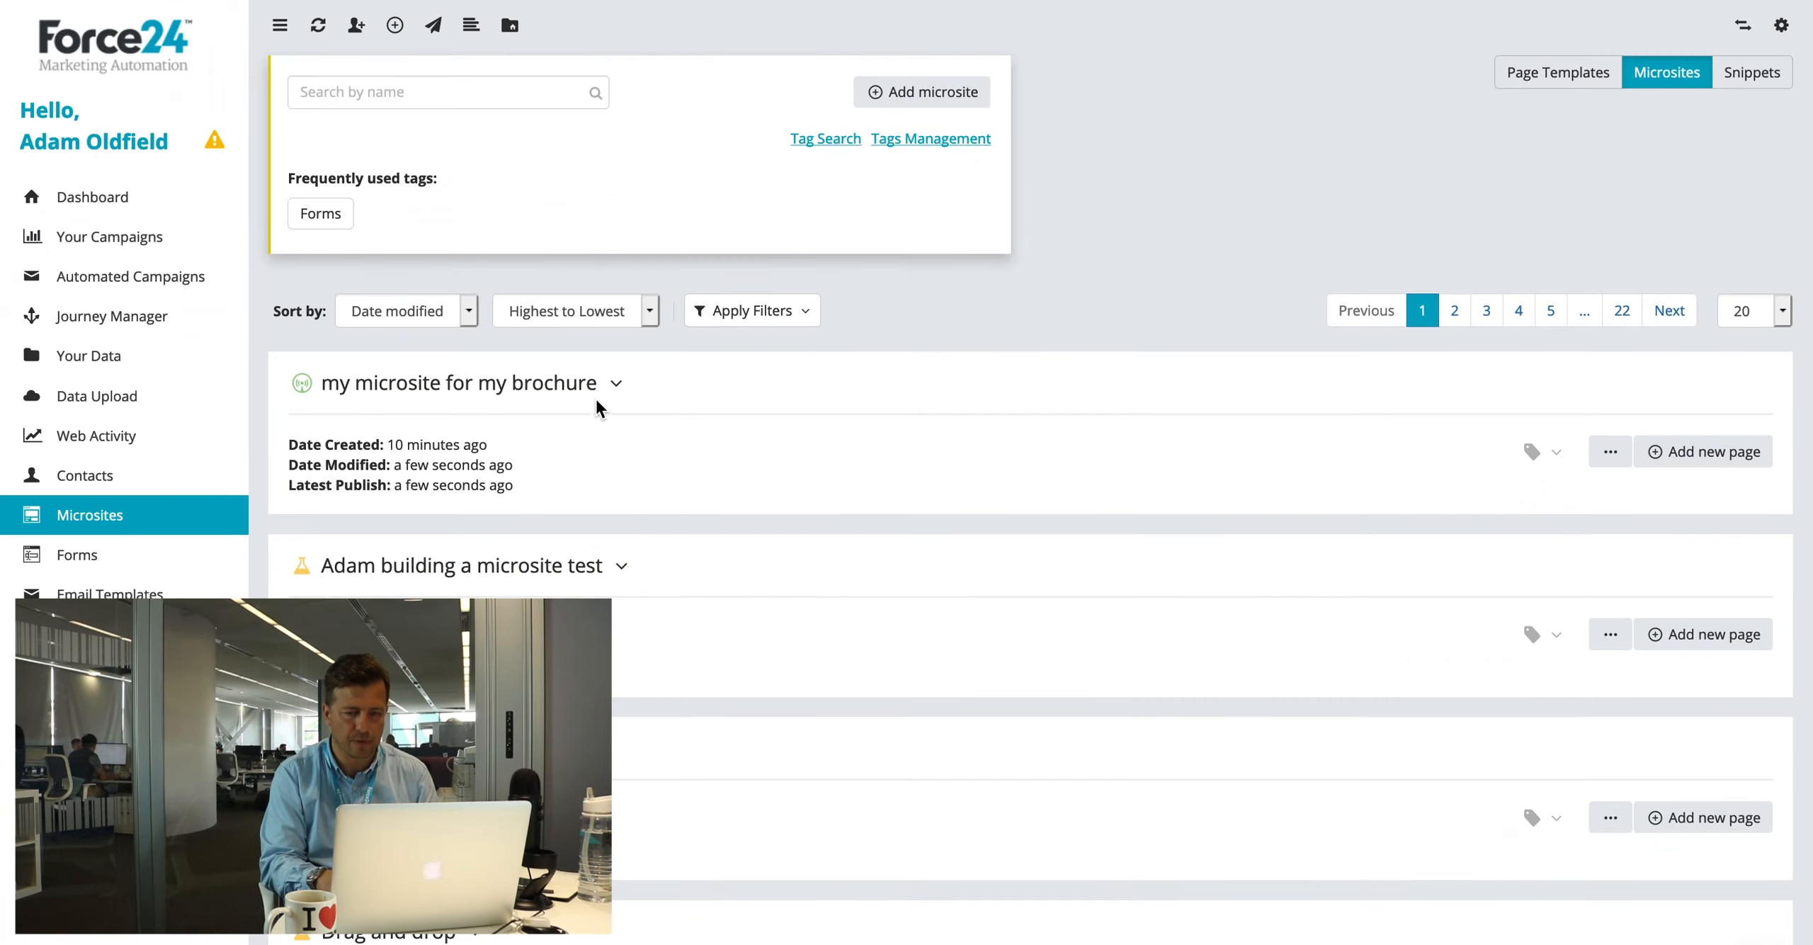
pyautogui.click(615, 383)
pyautogui.click(1703, 451)
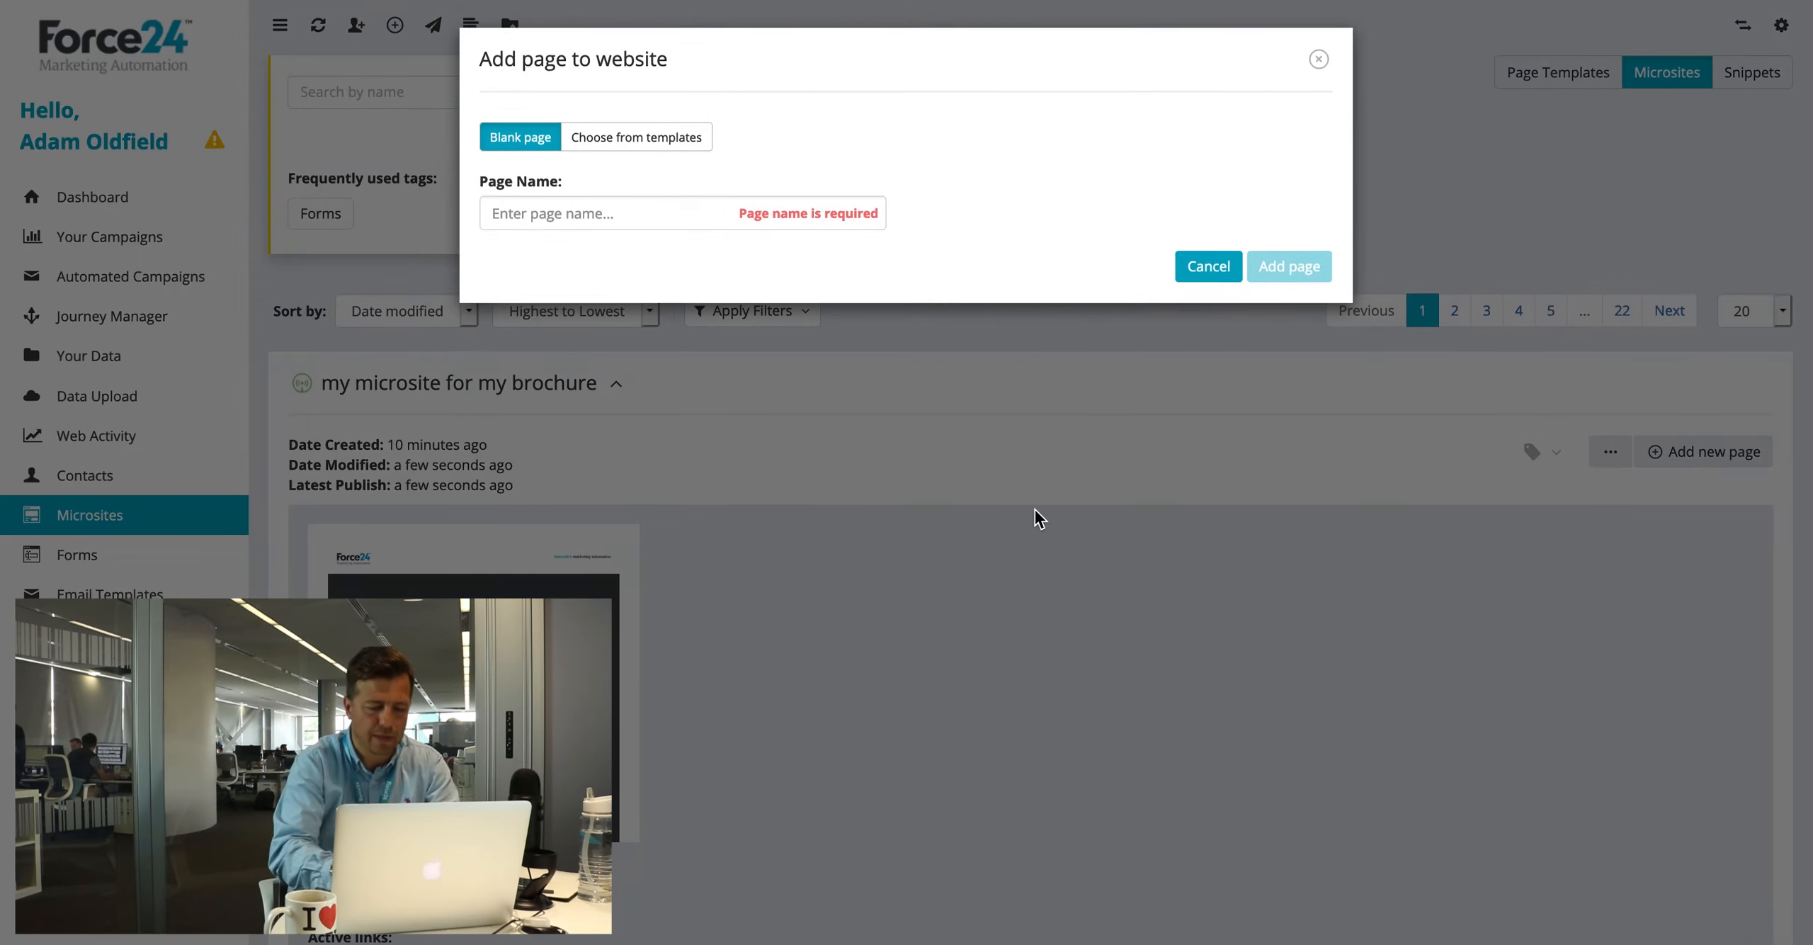
pyautogui.click(538, 216)
pyautogui.write('thanks')
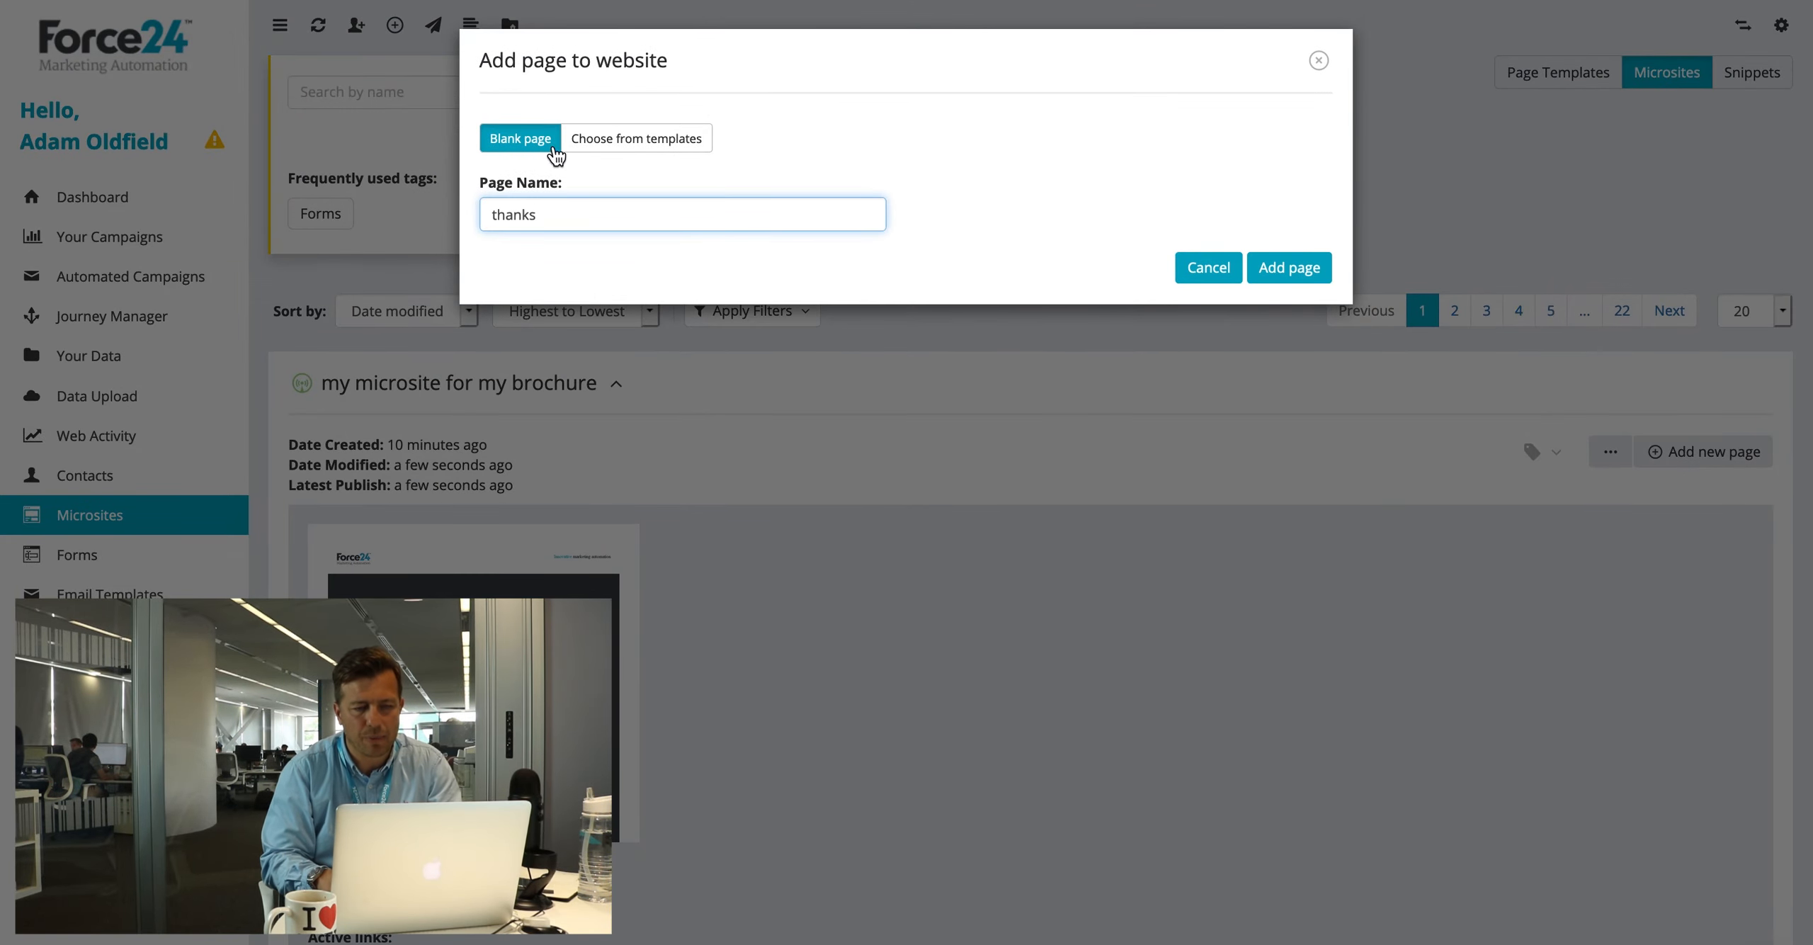
pyautogui.click(609, 141)
pyautogui.click(1000, 206)
pyautogui.write('thanks')
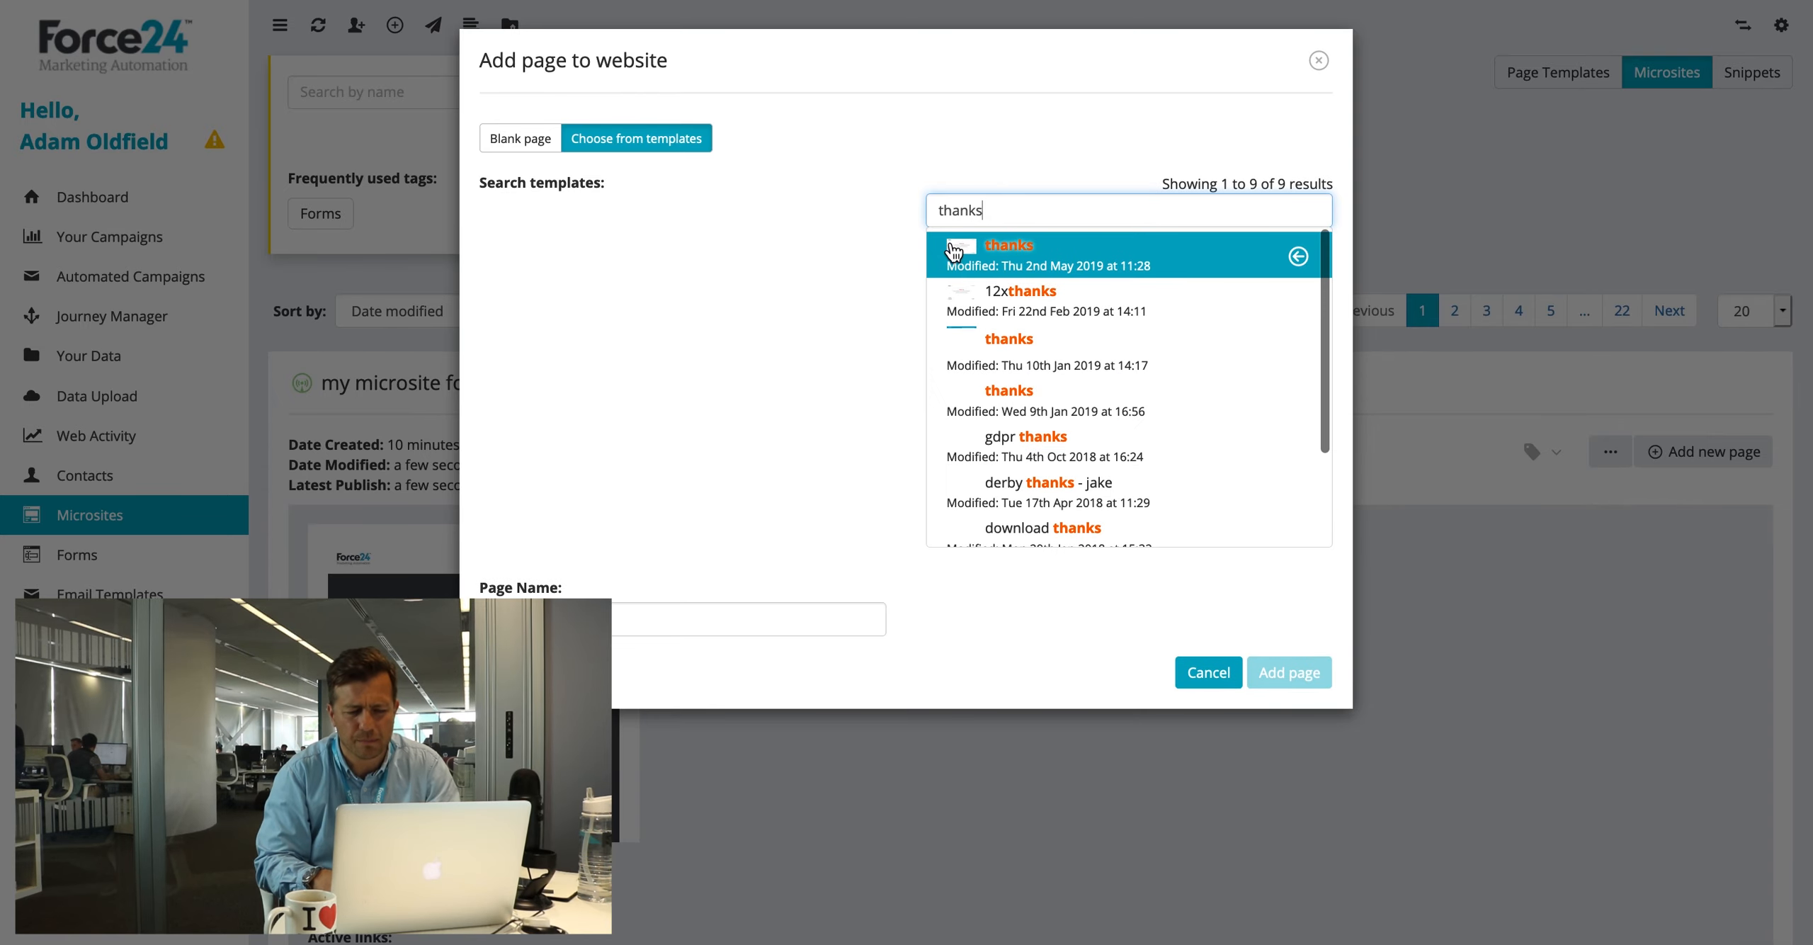
pyautogui.click(954, 251)
pyautogui.click(1277, 693)
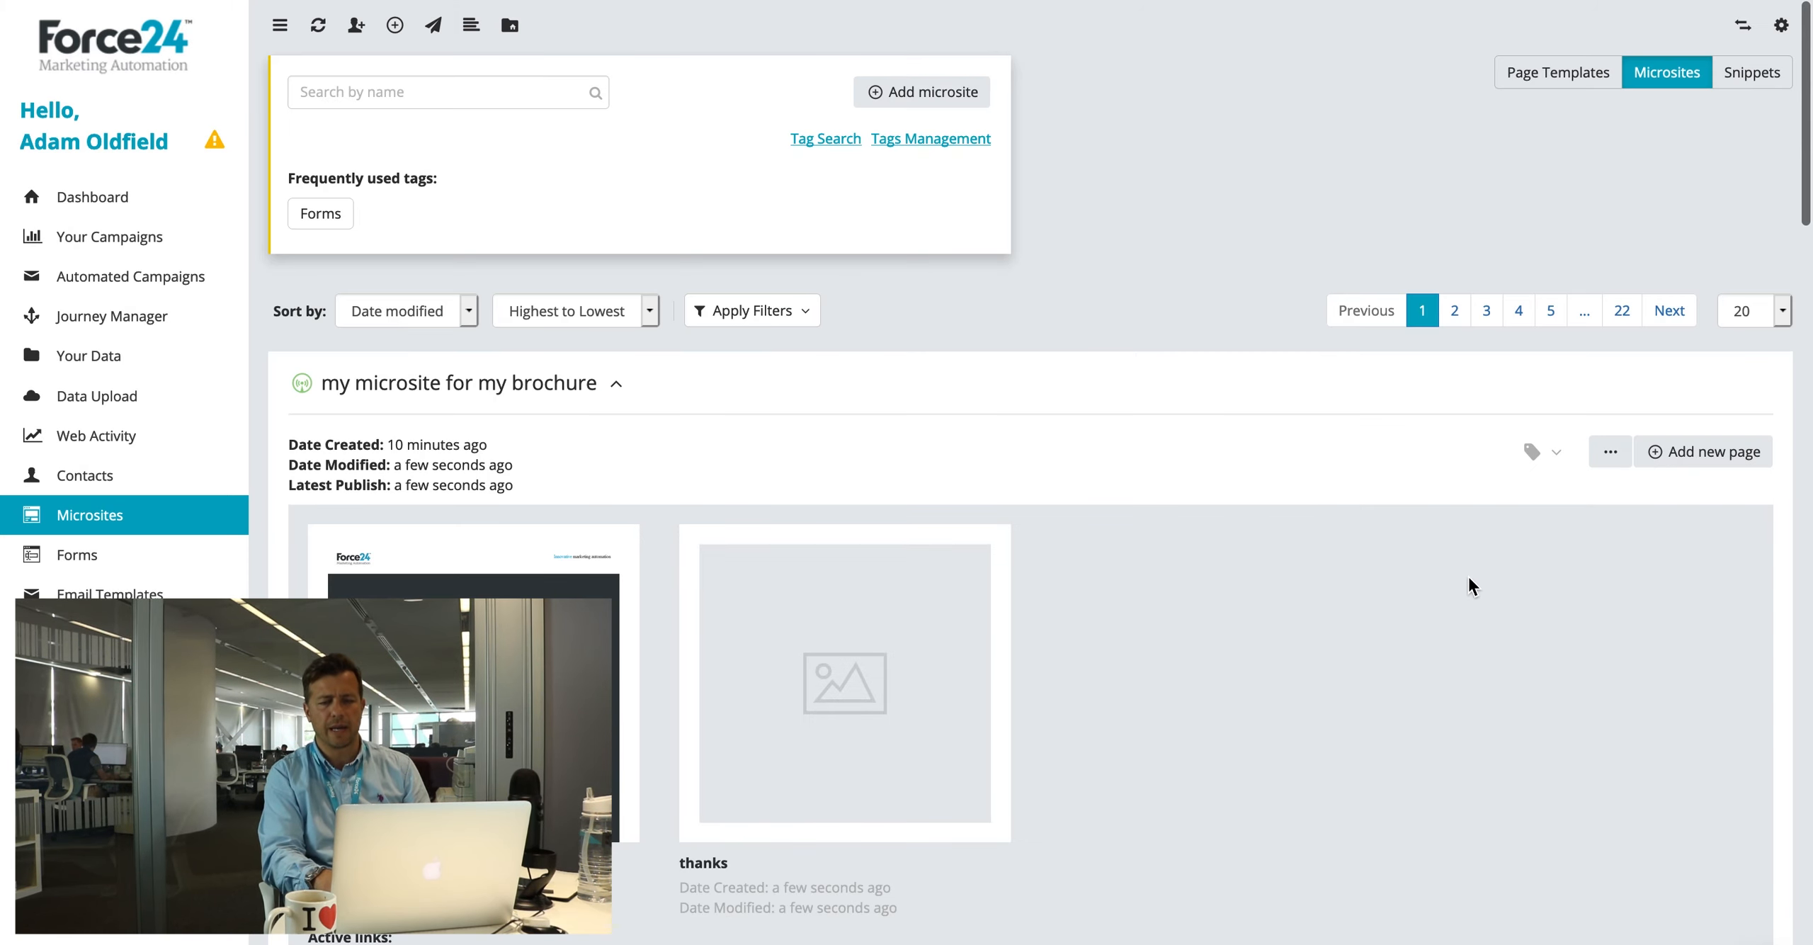
# Step: Republish the microsite to landing.force24.co.uk with the hero form page as the default page
pyautogui.click(1610, 457)
pyautogui.click(1565, 514)
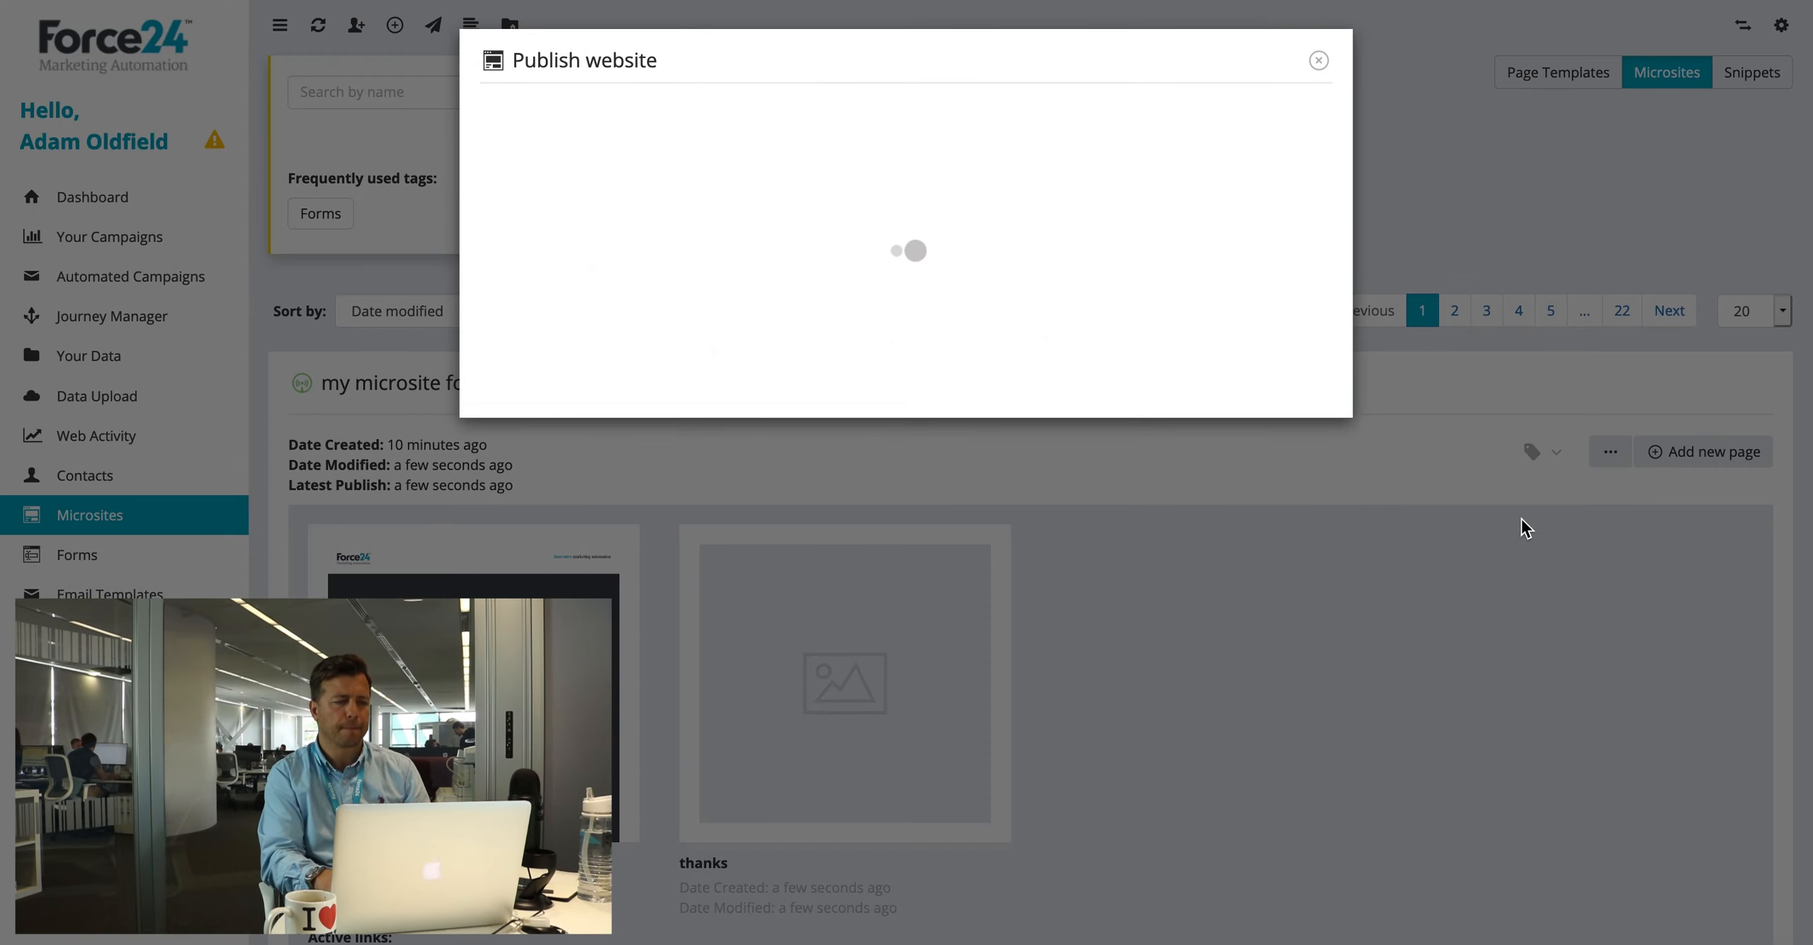
pyautogui.click(619, 211)
pyautogui.click(547, 239)
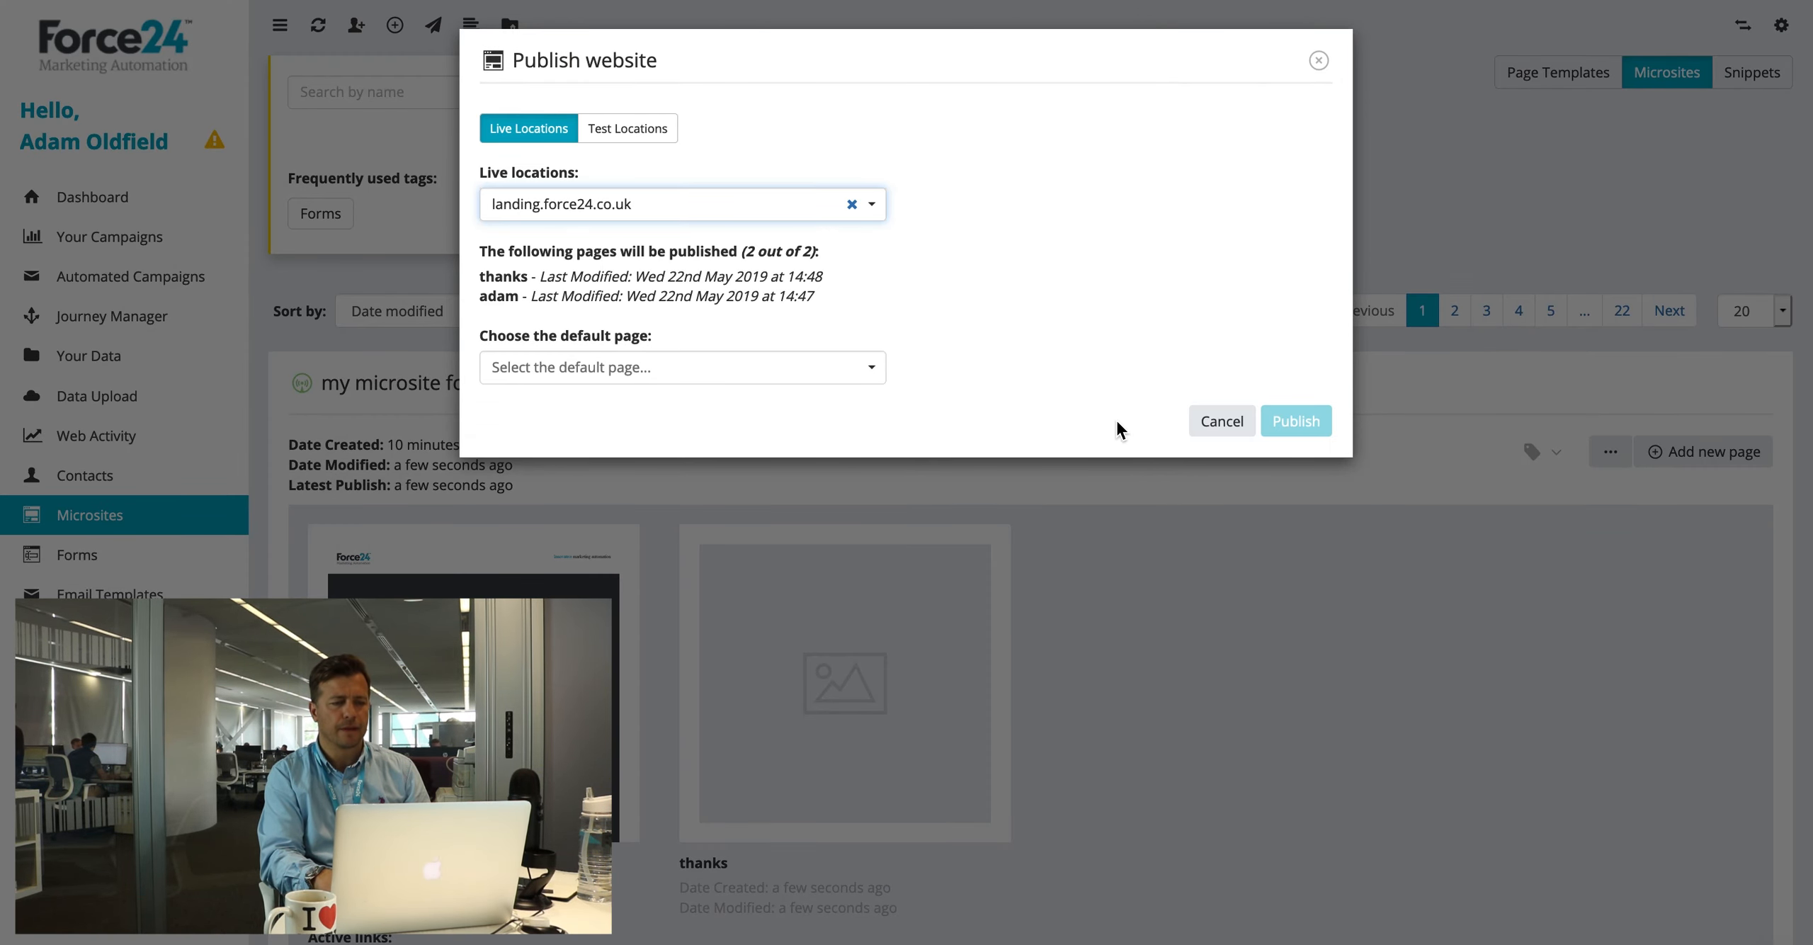
pyautogui.click(618, 383)
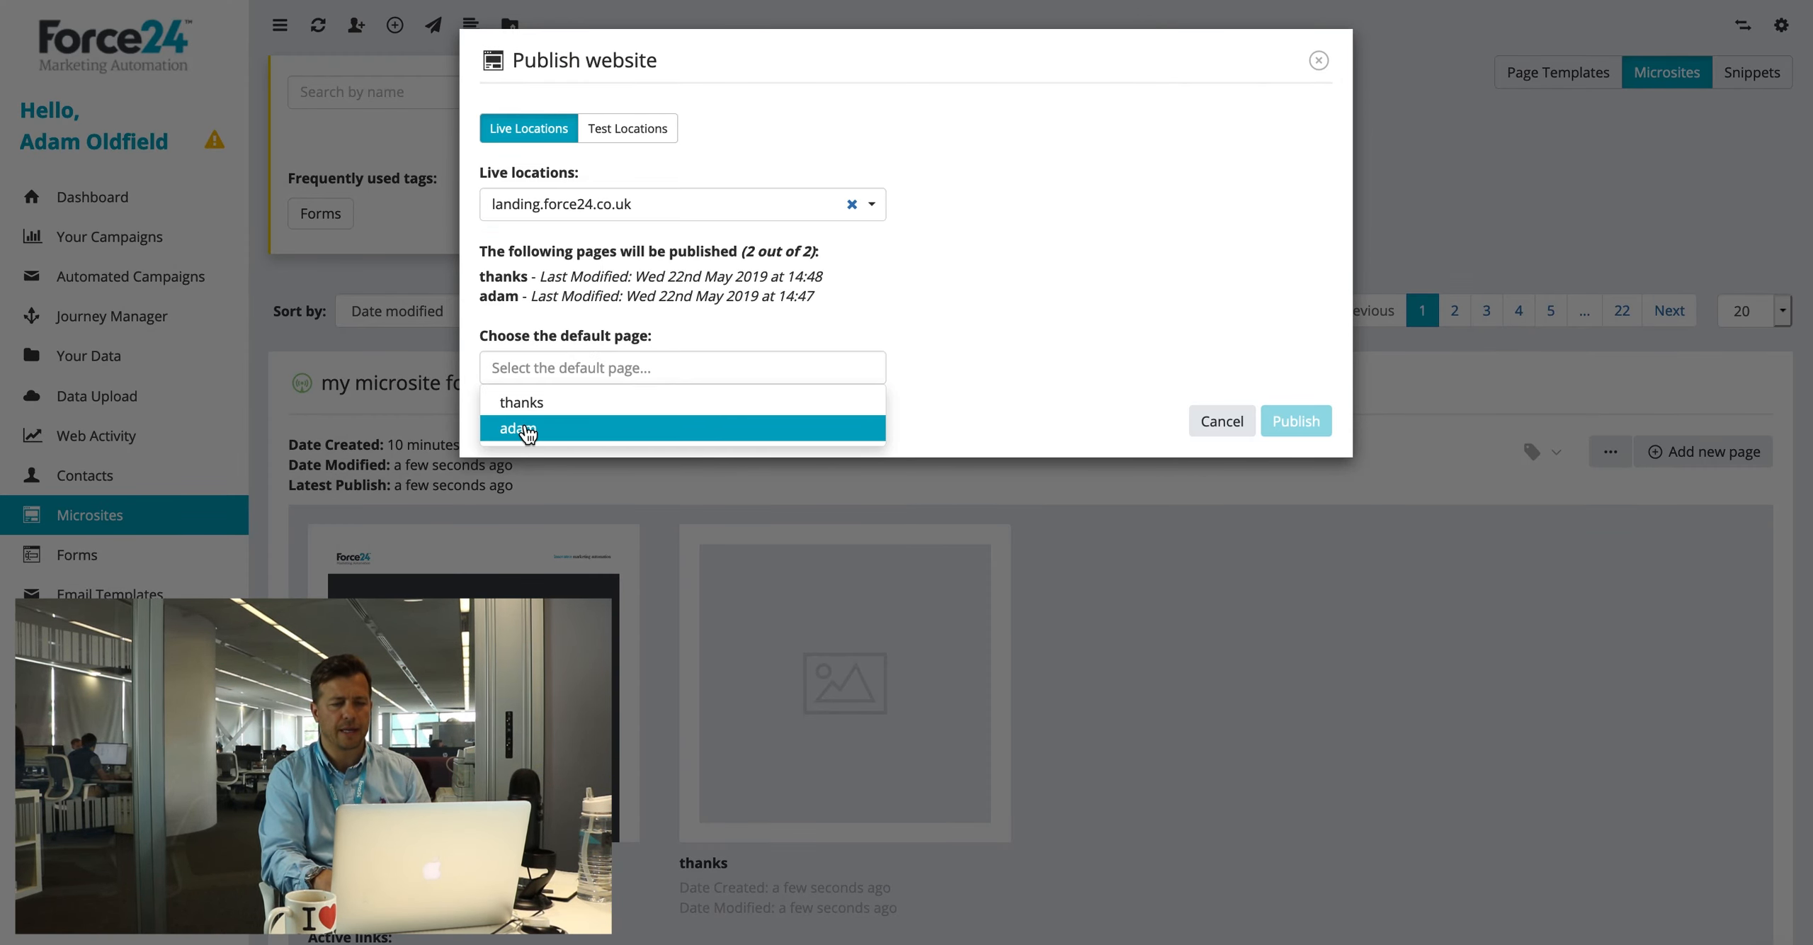
pyautogui.click(556, 430)
pyautogui.click(1307, 421)
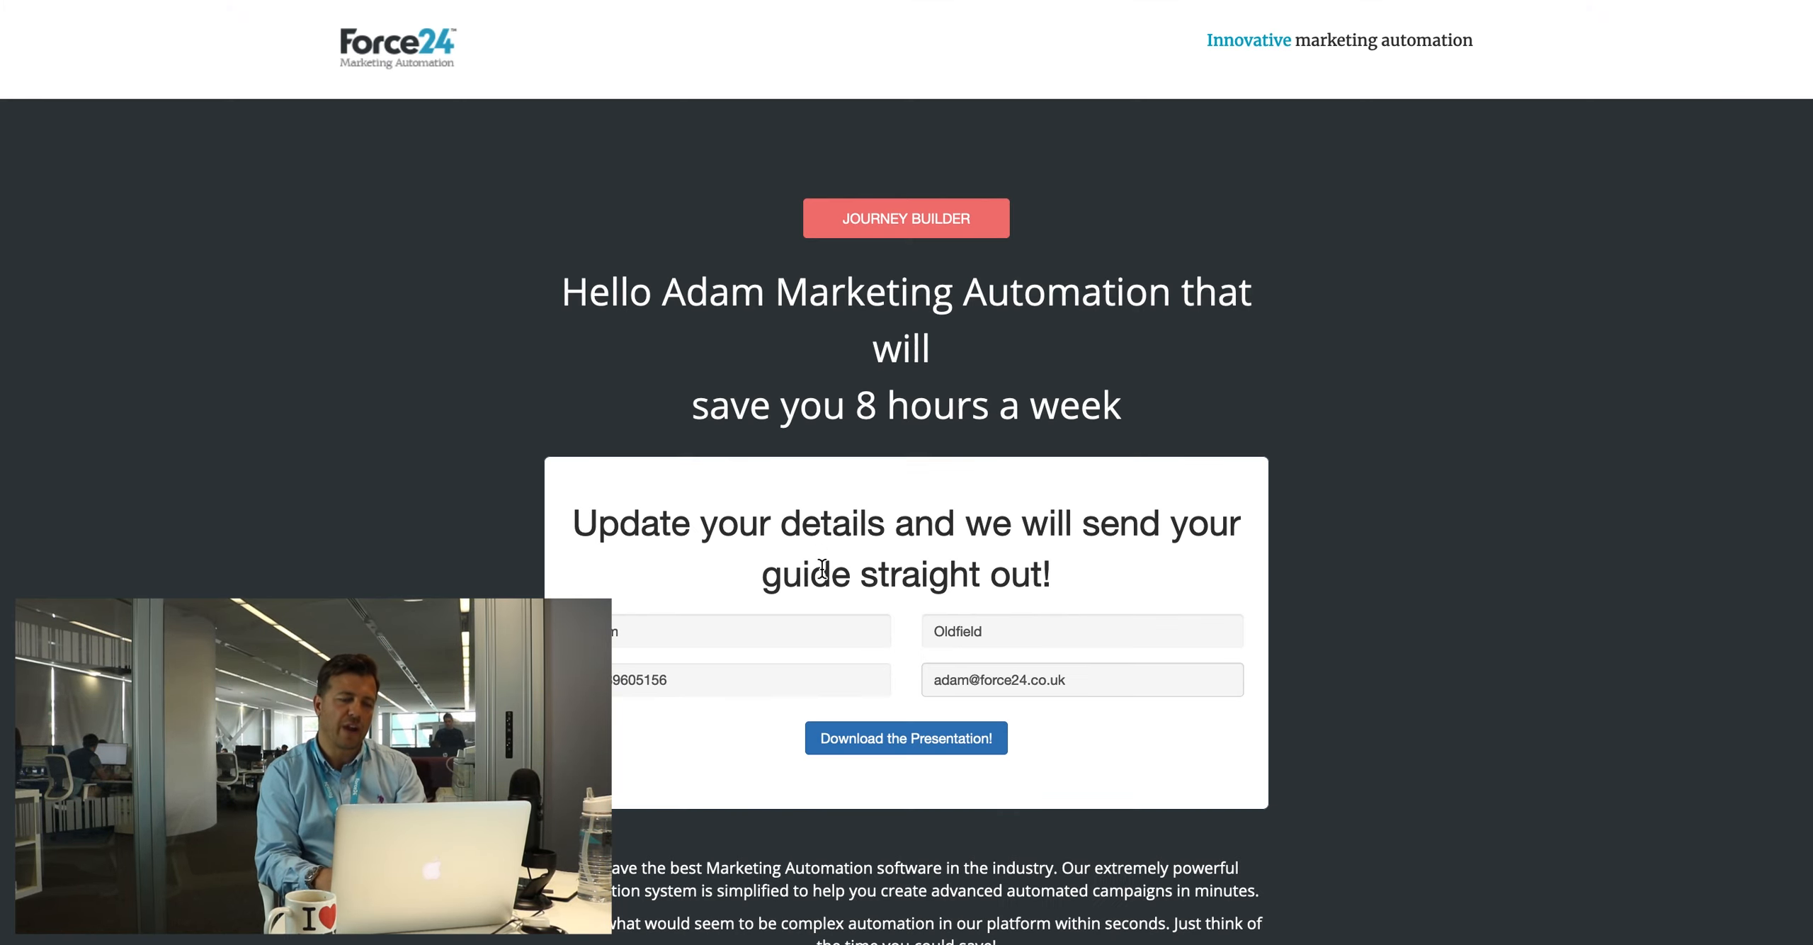
# Step: Submit the live form to test the thanks page, then go to the Your Data segments list
pyautogui.click(923, 743)
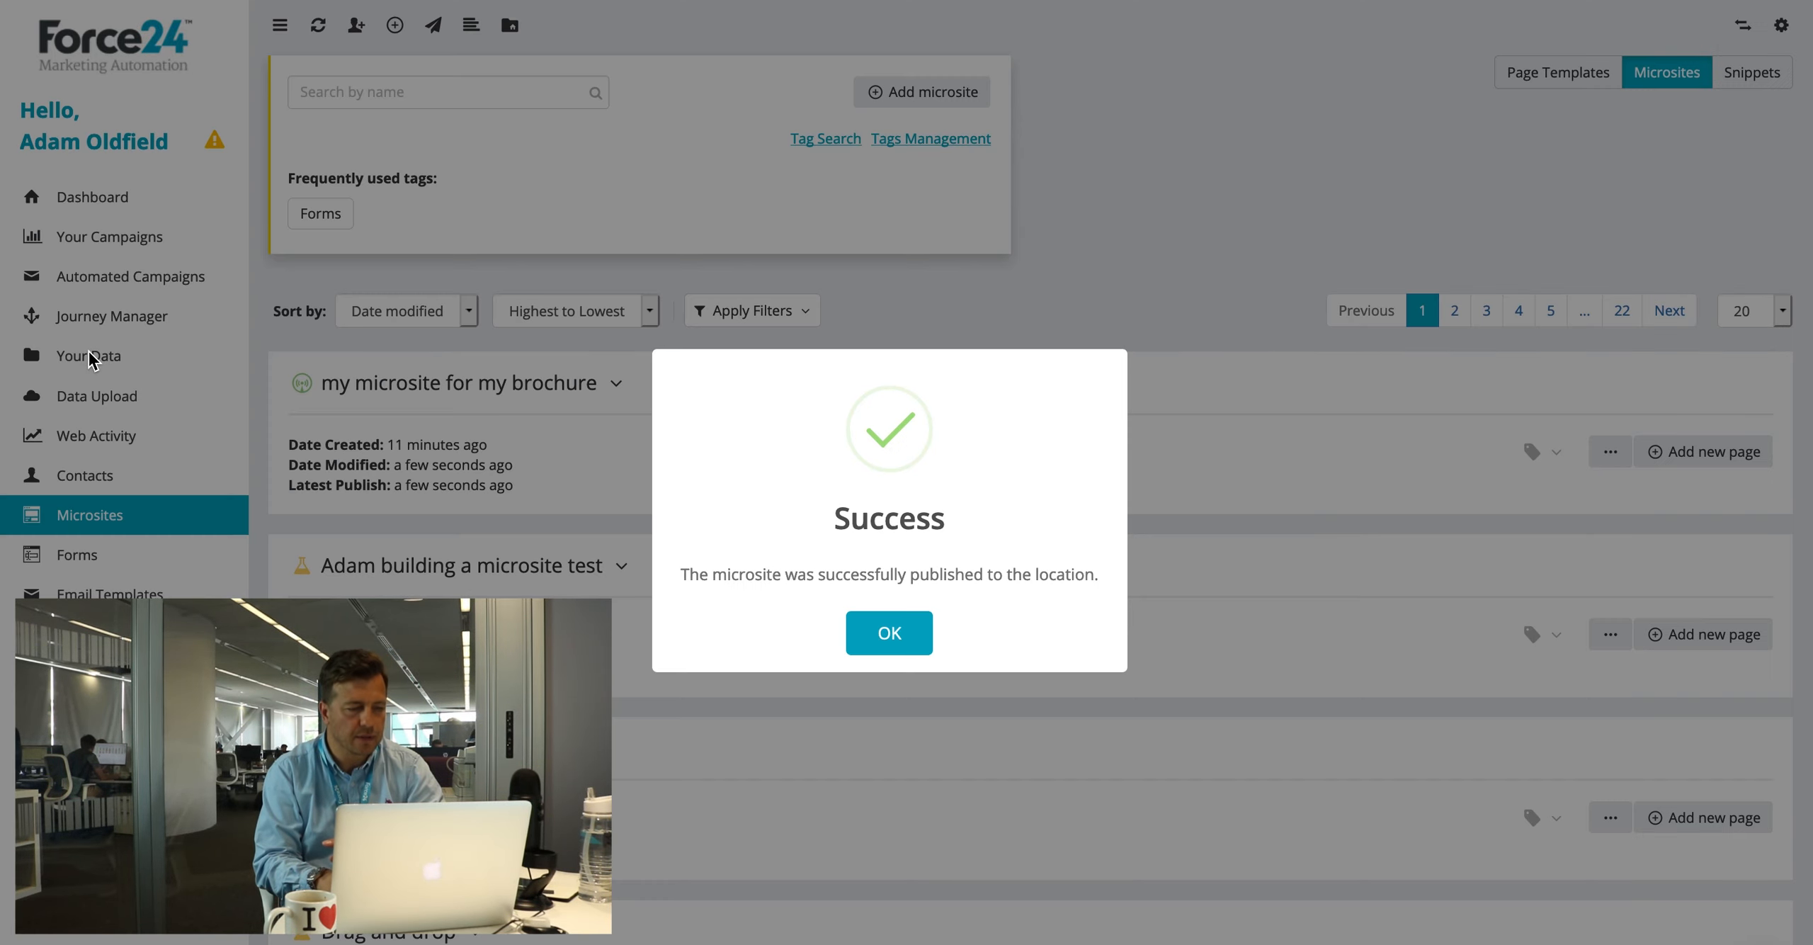
pyautogui.click(889, 630)
pyautogui.click(102, 358)
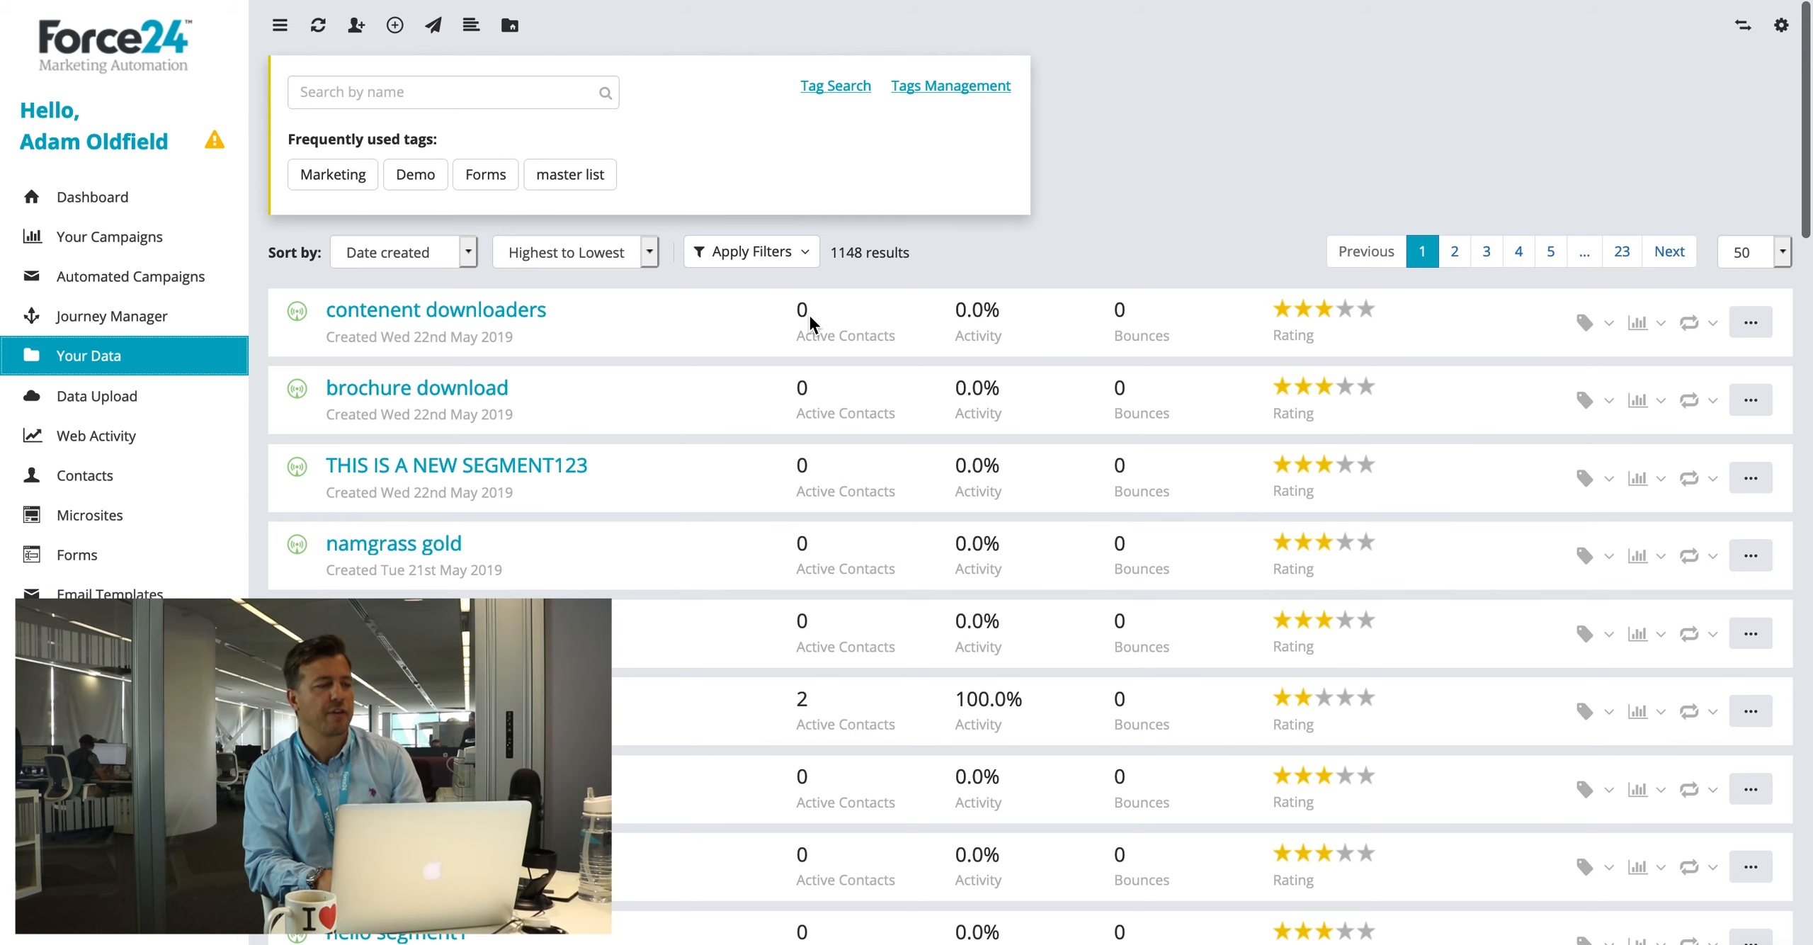
# Step: Refresh Your Data so 'contenent downloaders' shows 1 active contact, then return to the Microsites list
pyautogui.click(318, 28)
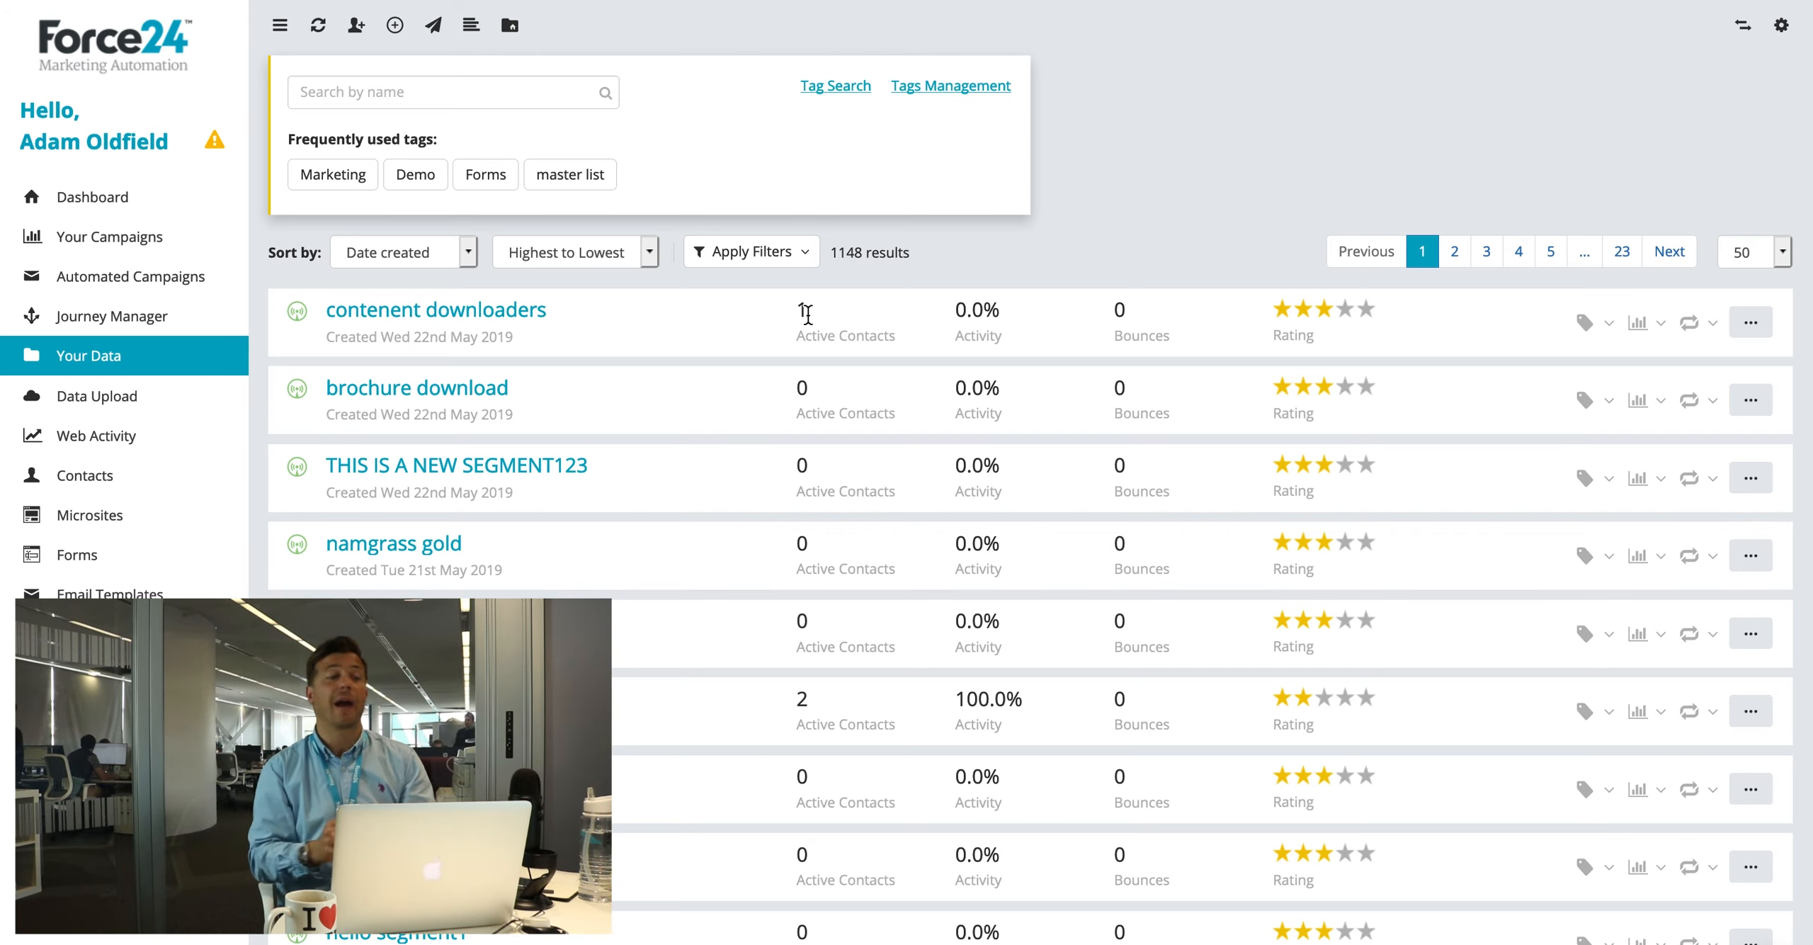
pyautogui.click(71, 523)
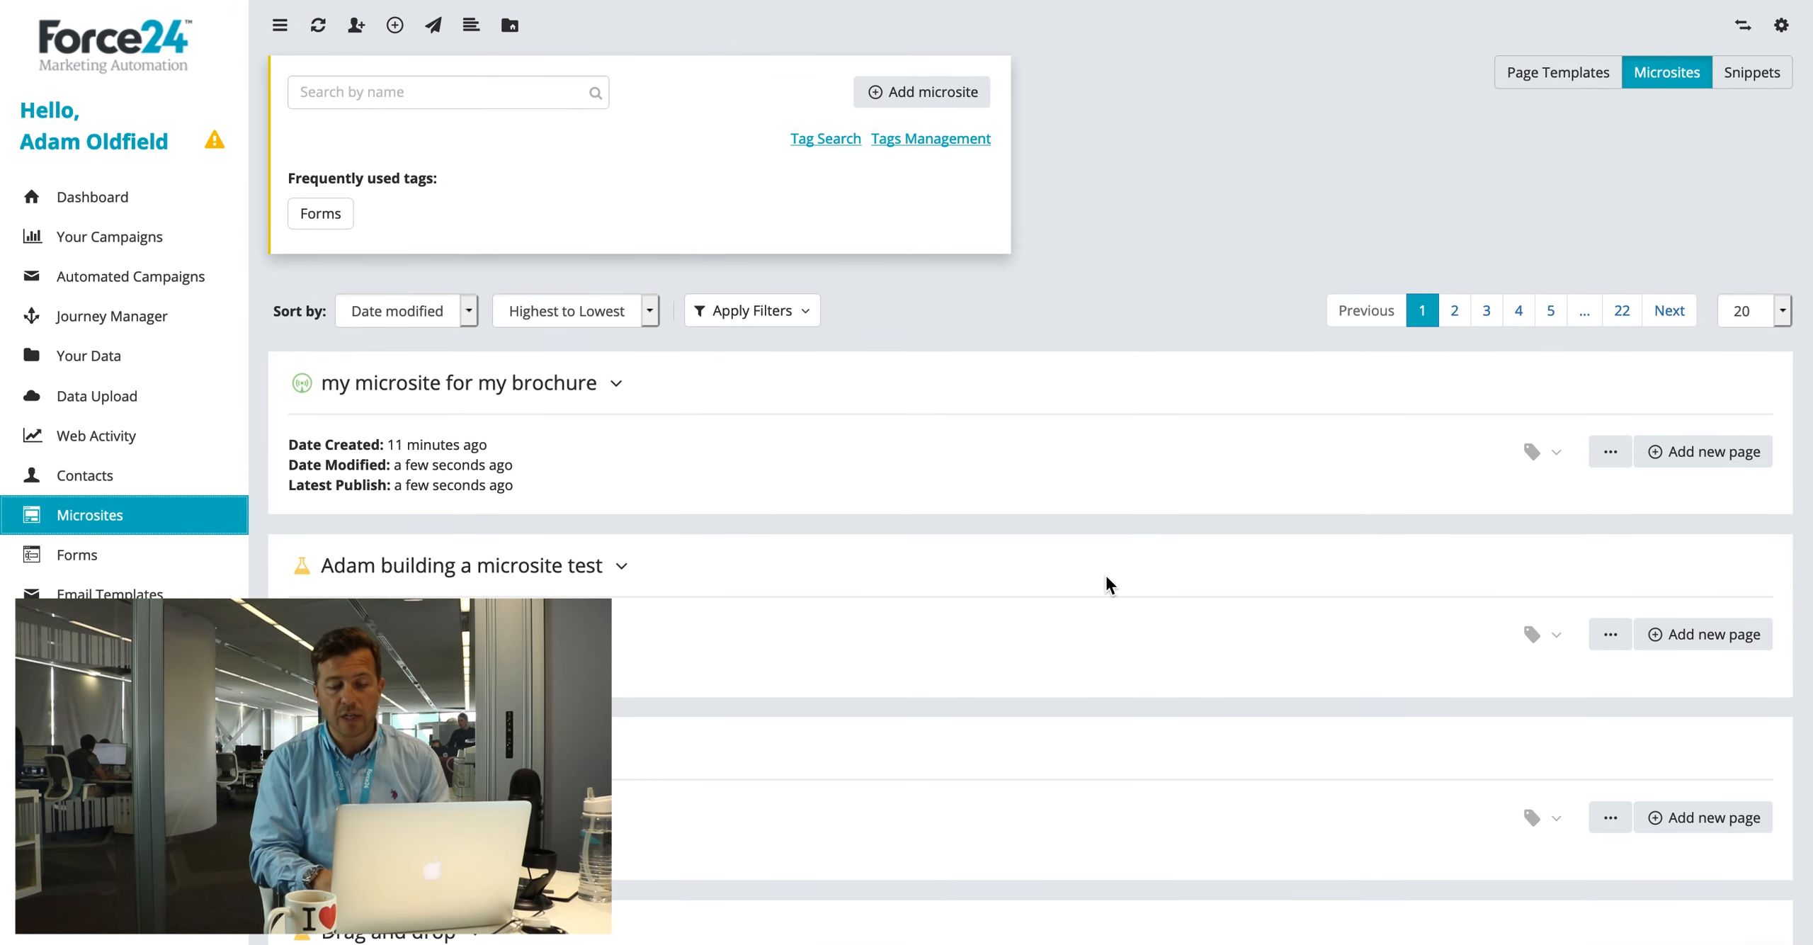
# Step: Unpublish the brochure microsite from landing.force24.co.uk and acknowledge the notice
pyautogui.click(1611, 451)
pyautogui.click(1574, 516)
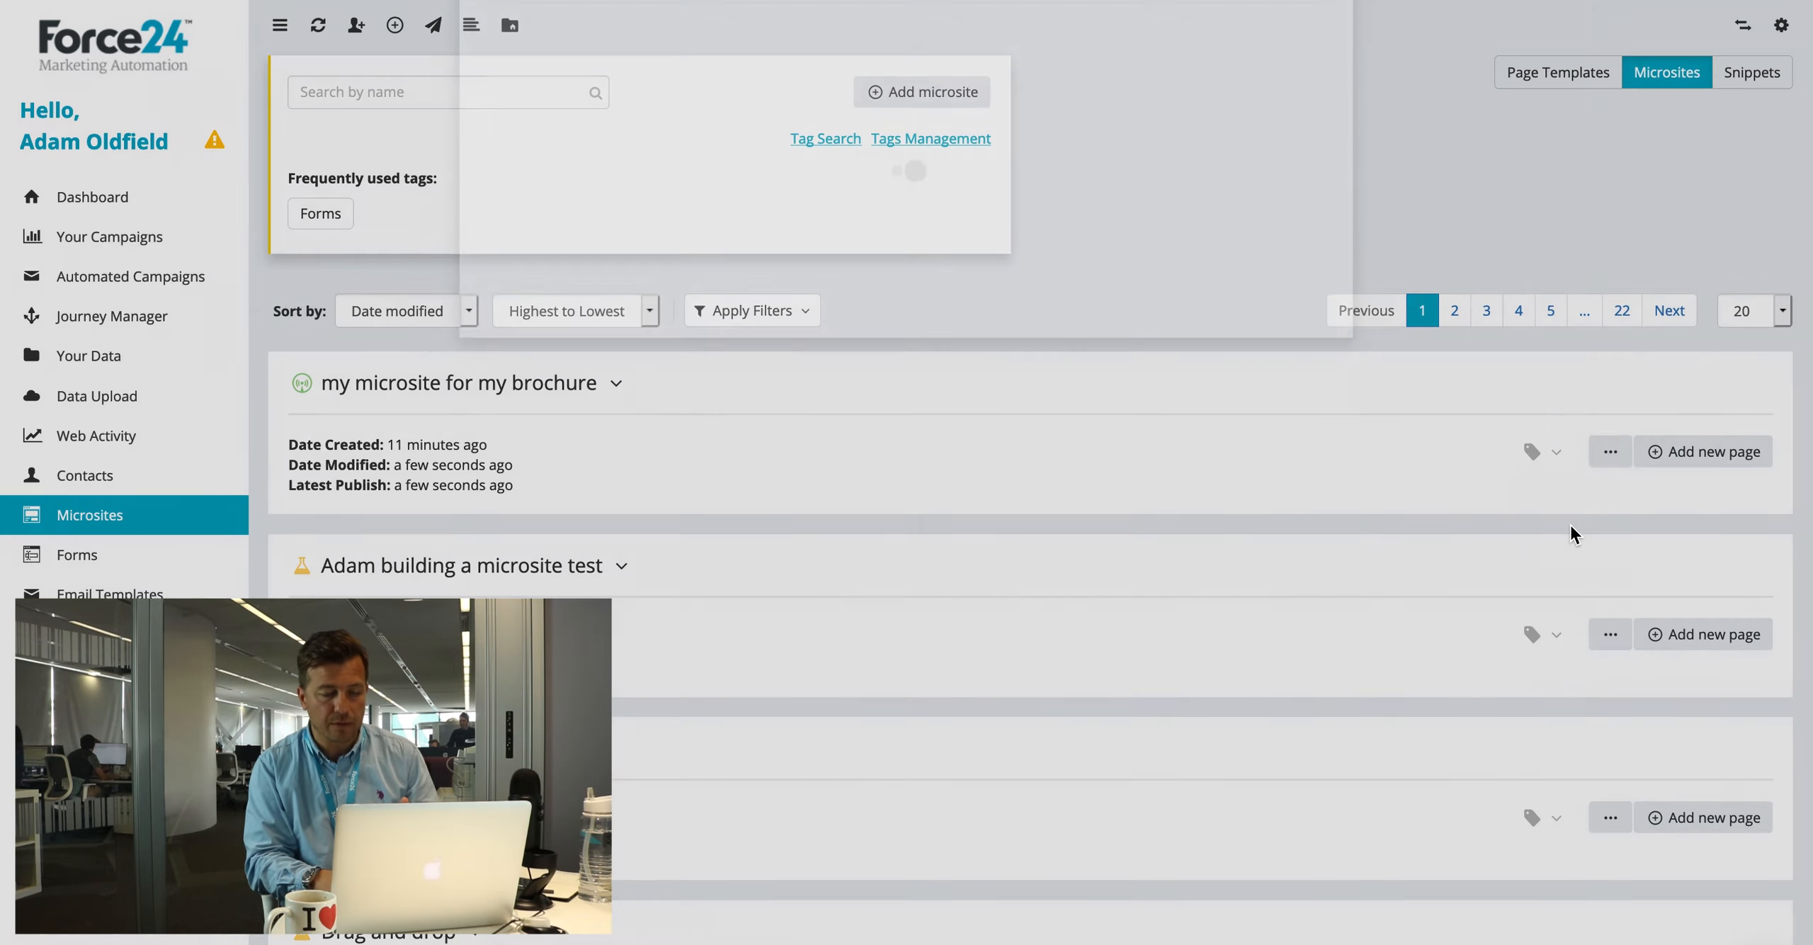
pyautogui.click(1222, 421)
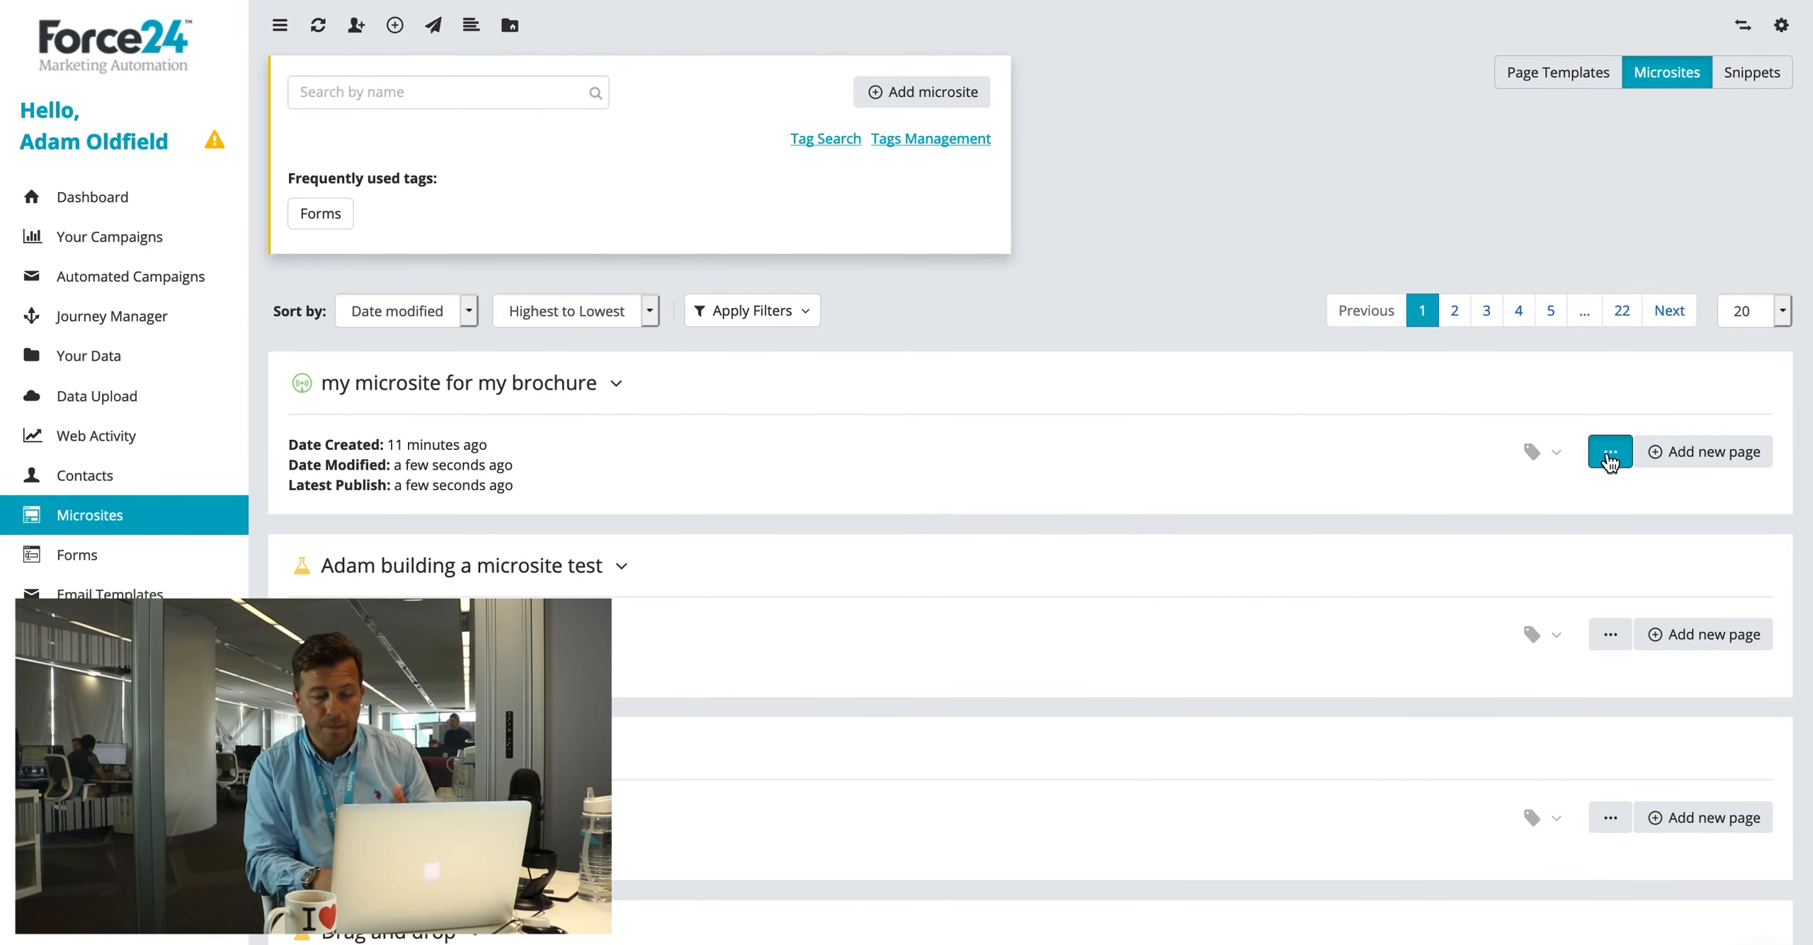
pyautogui.click(1610, 452)
pyautogui.click(1569, 540)
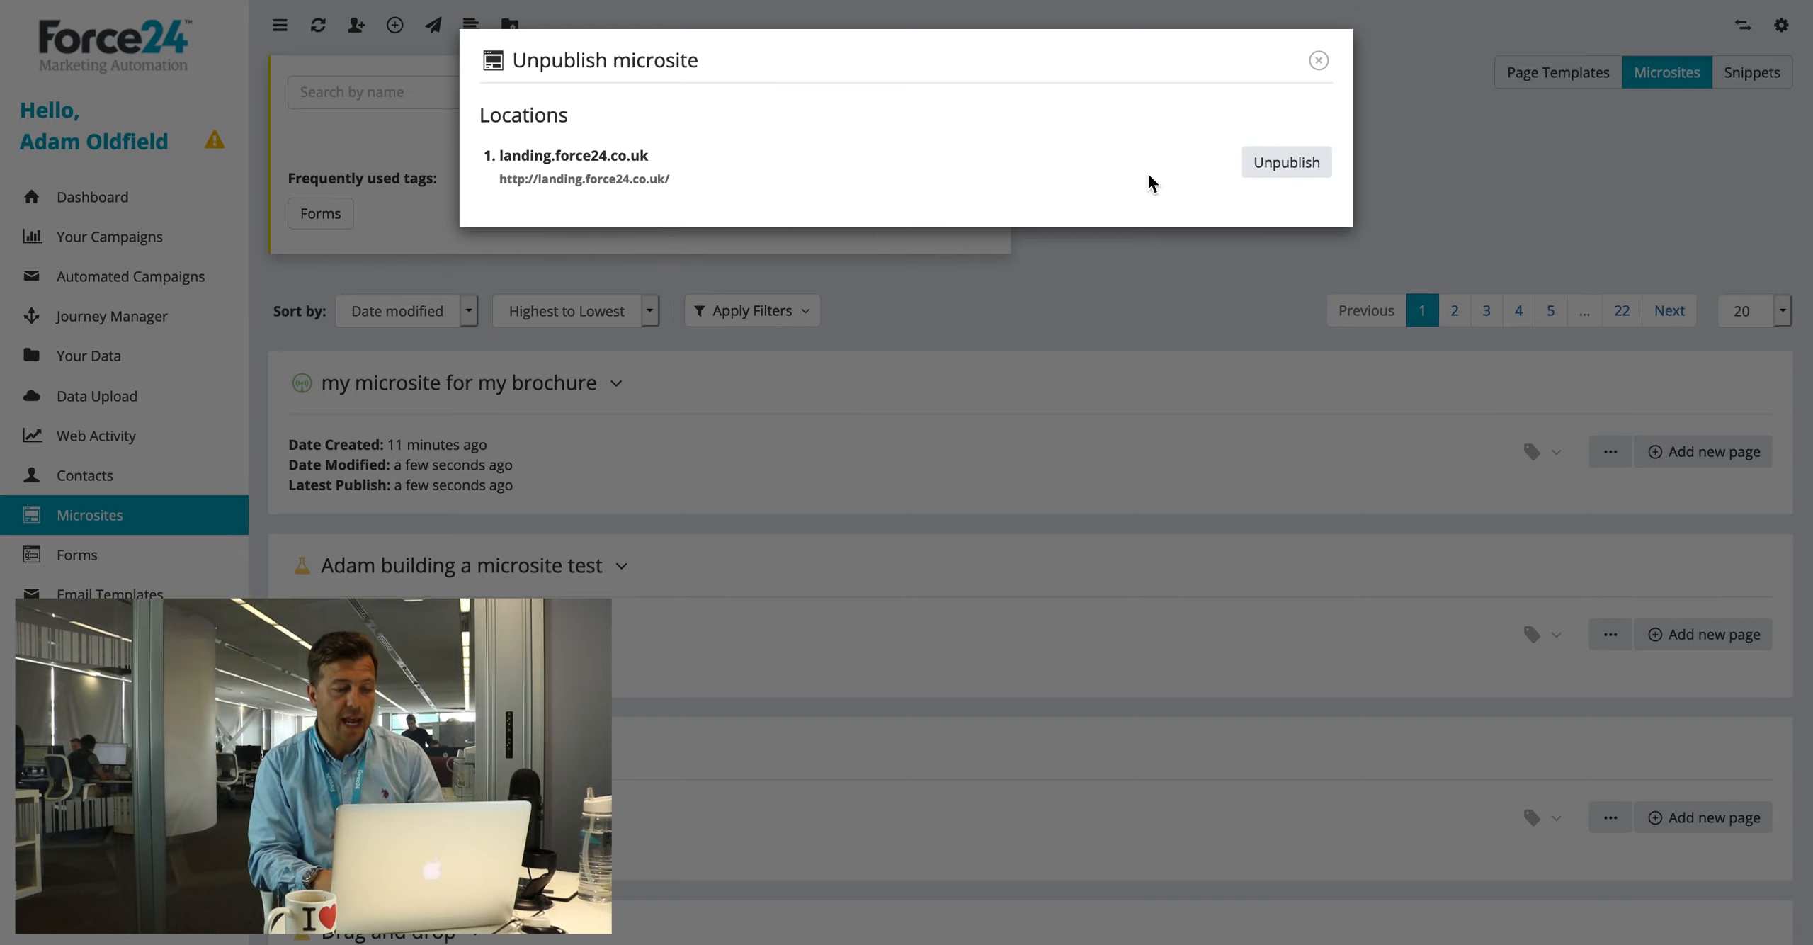
pyautogui.click(1286, 164)
pyautogui.click(918, 593)
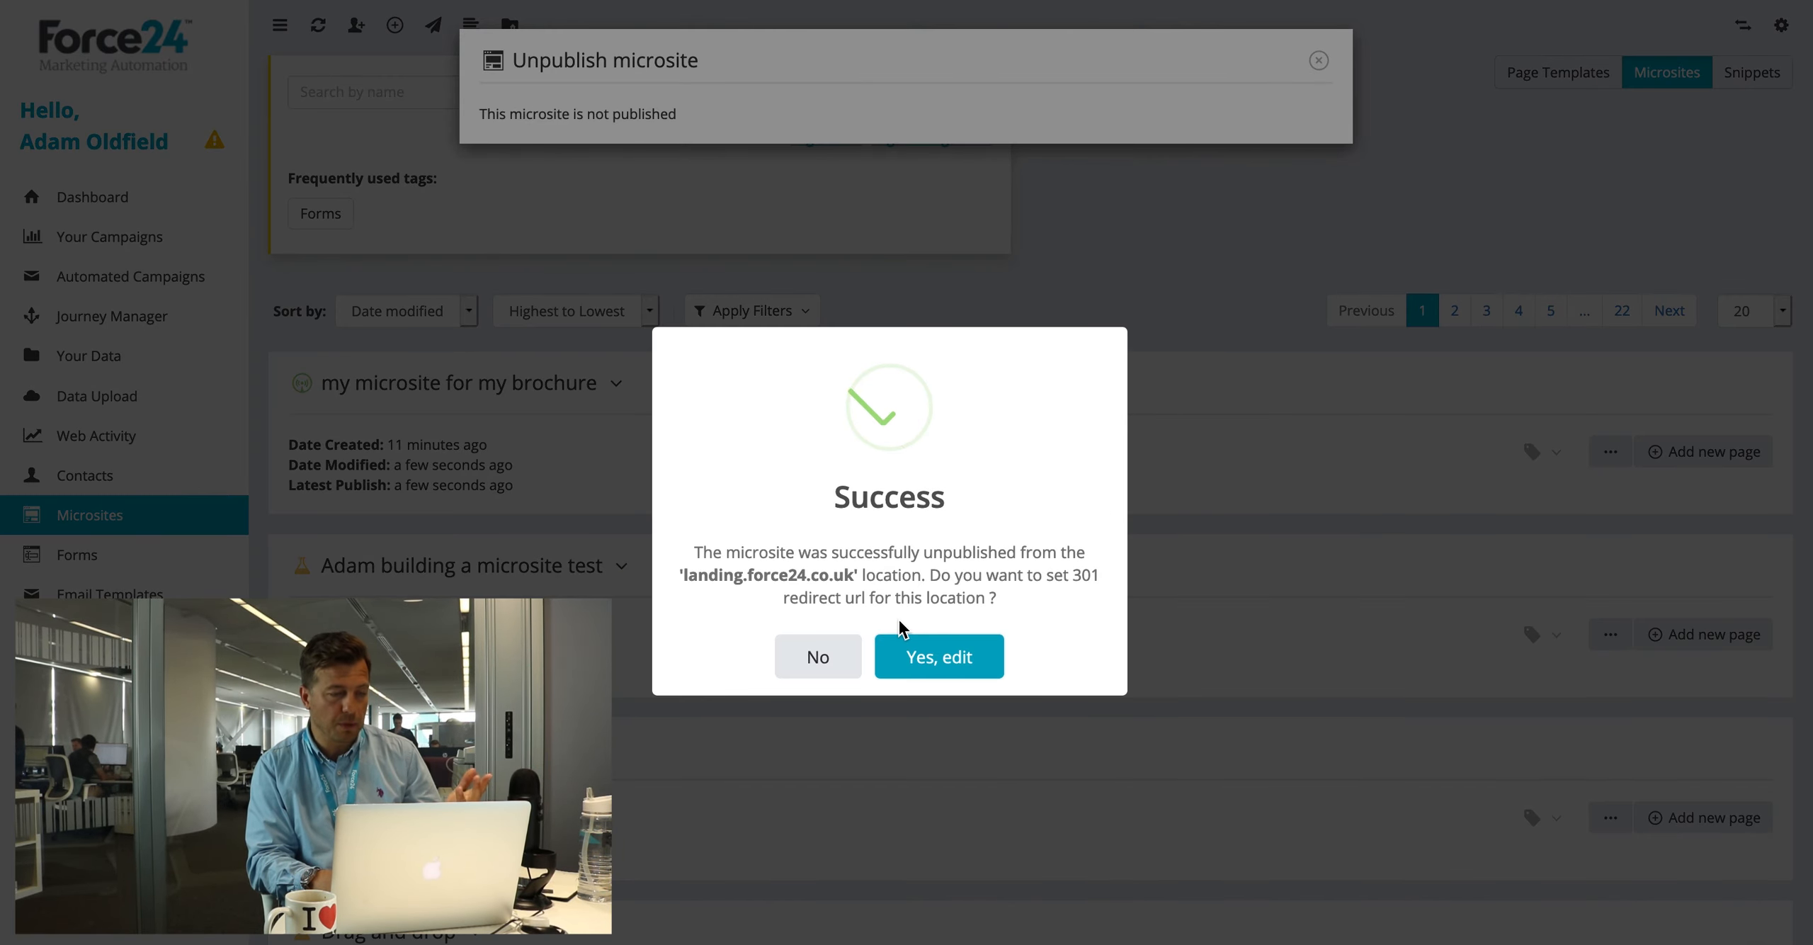
pyautogui.click(939, 654)
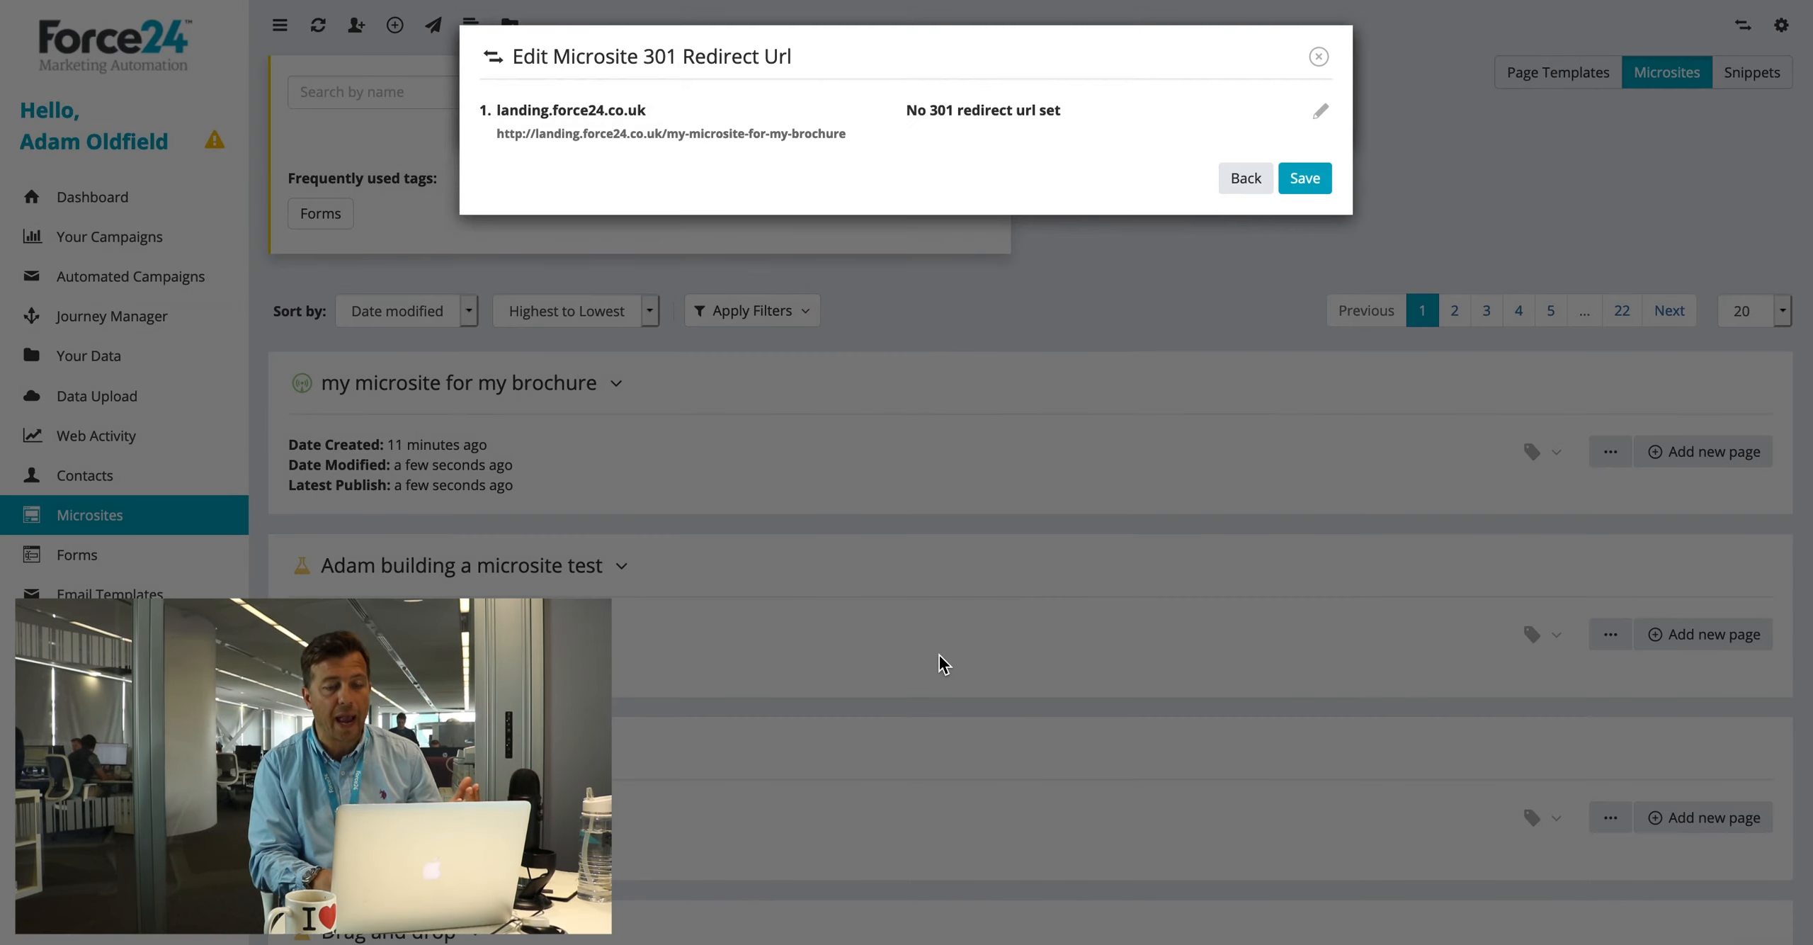
pyautogui.click(1316, 114)
pyautogui.write('http://www.force24.co.uk')
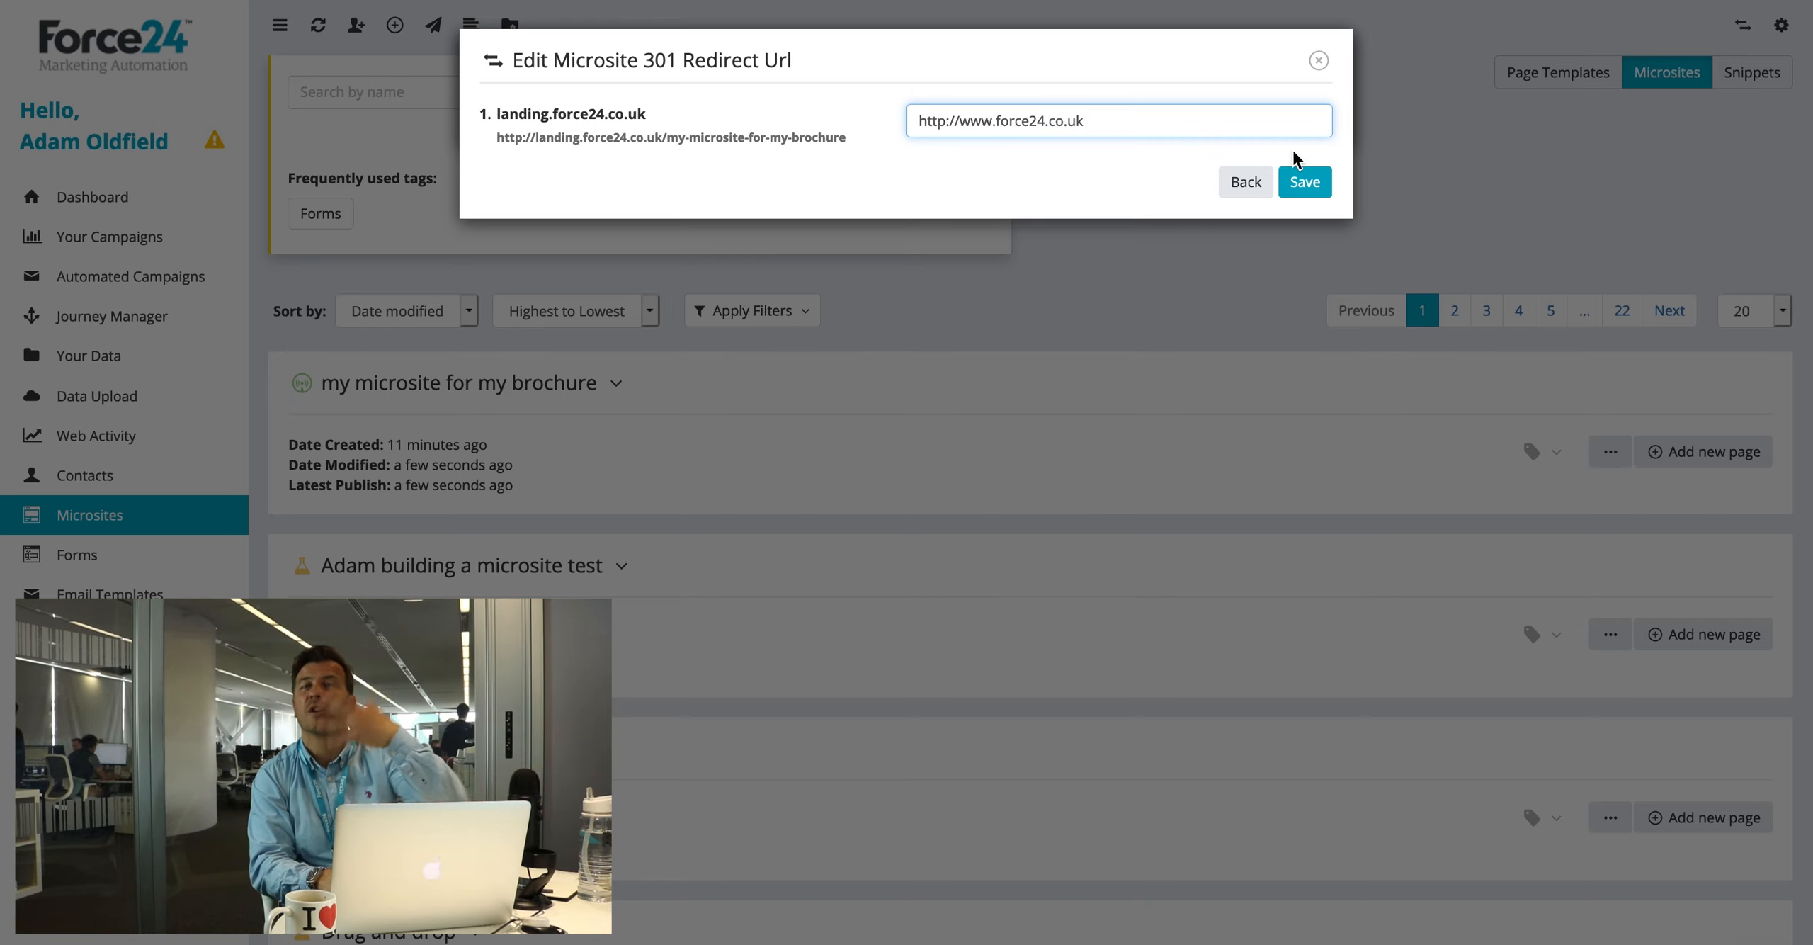
pyautogui.click(1310, 185)
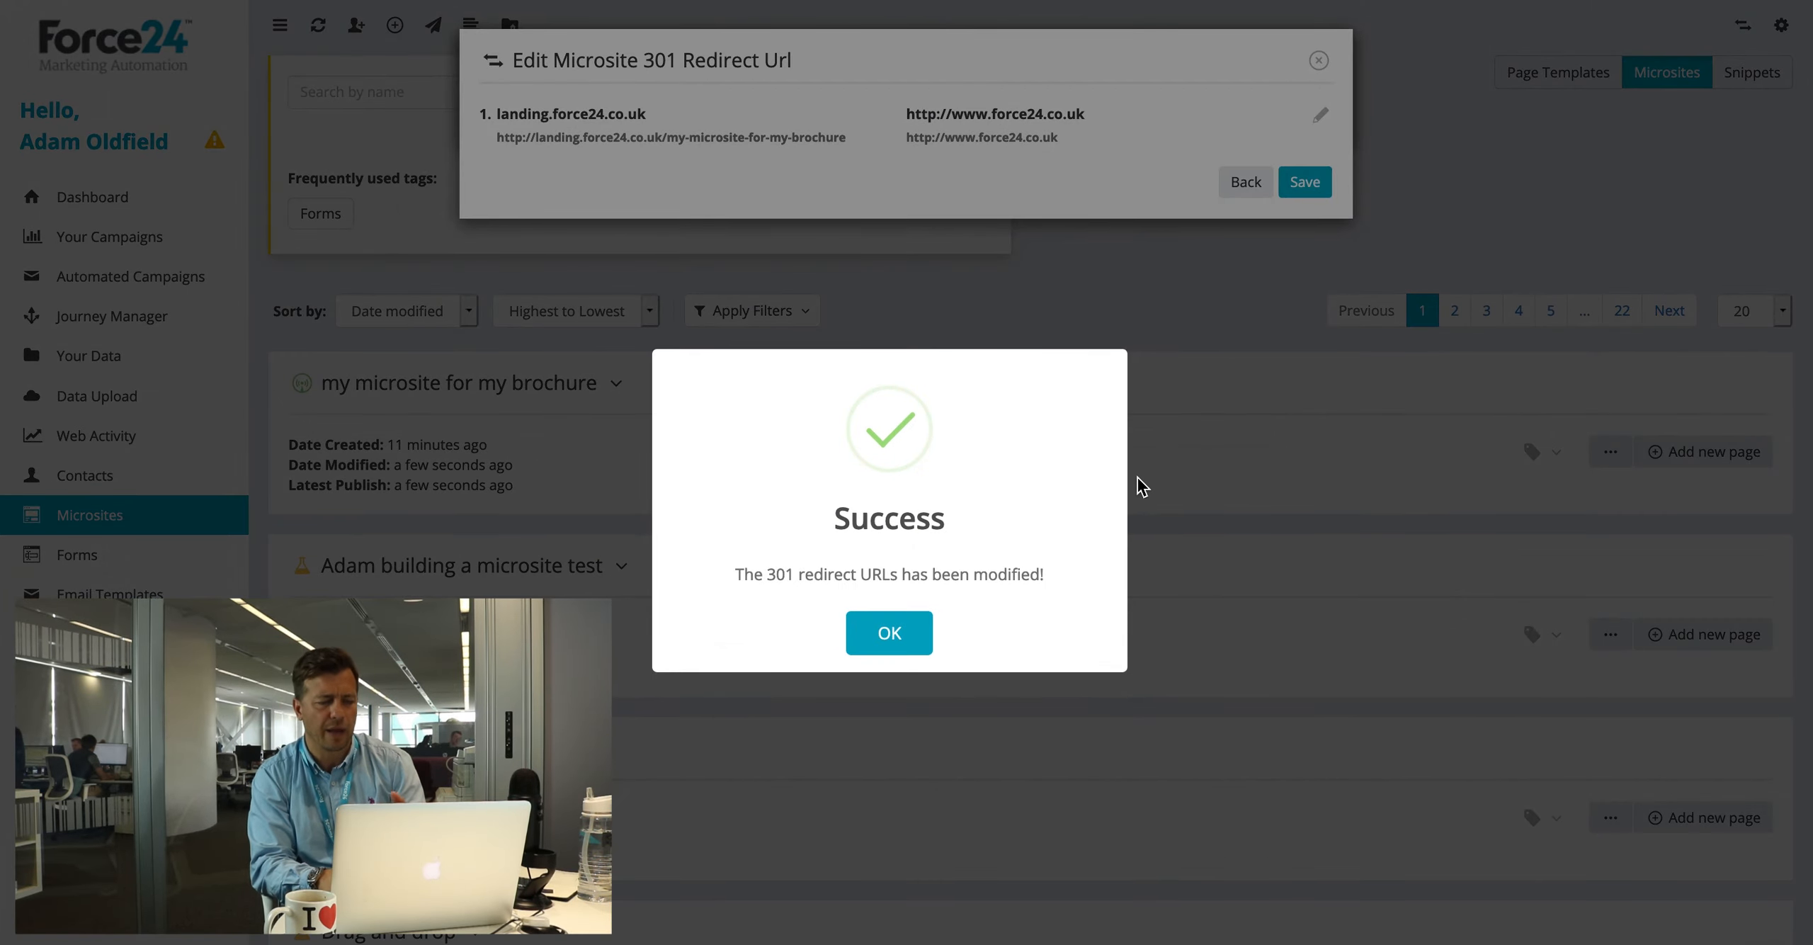
pyautogui.click(904, 635)
pyautogui.click(1317, 59)
pyautogui.click(1313, 64)
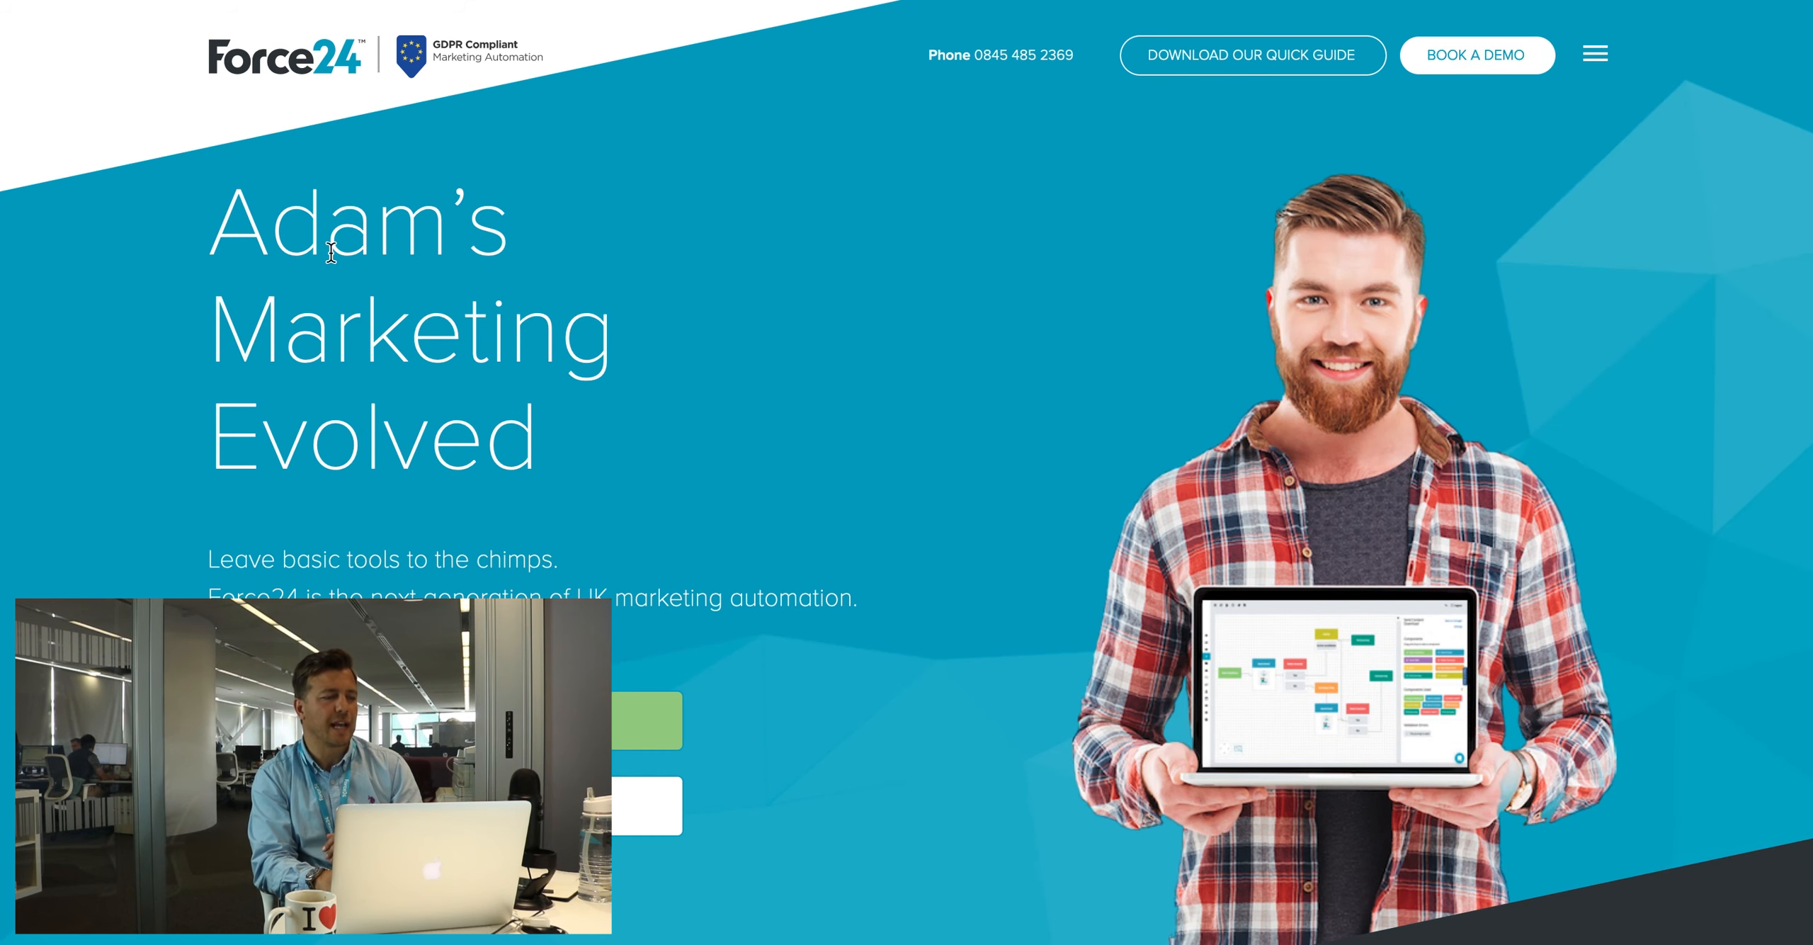
# Step: On the redirected homepage, check the personalised heading name and the pre-filled first name, company and email in the demo form
pyautogui.moveTo(294, 248); pyautogui.dragTo(459, 248)
pyautogui.click(211, 227)
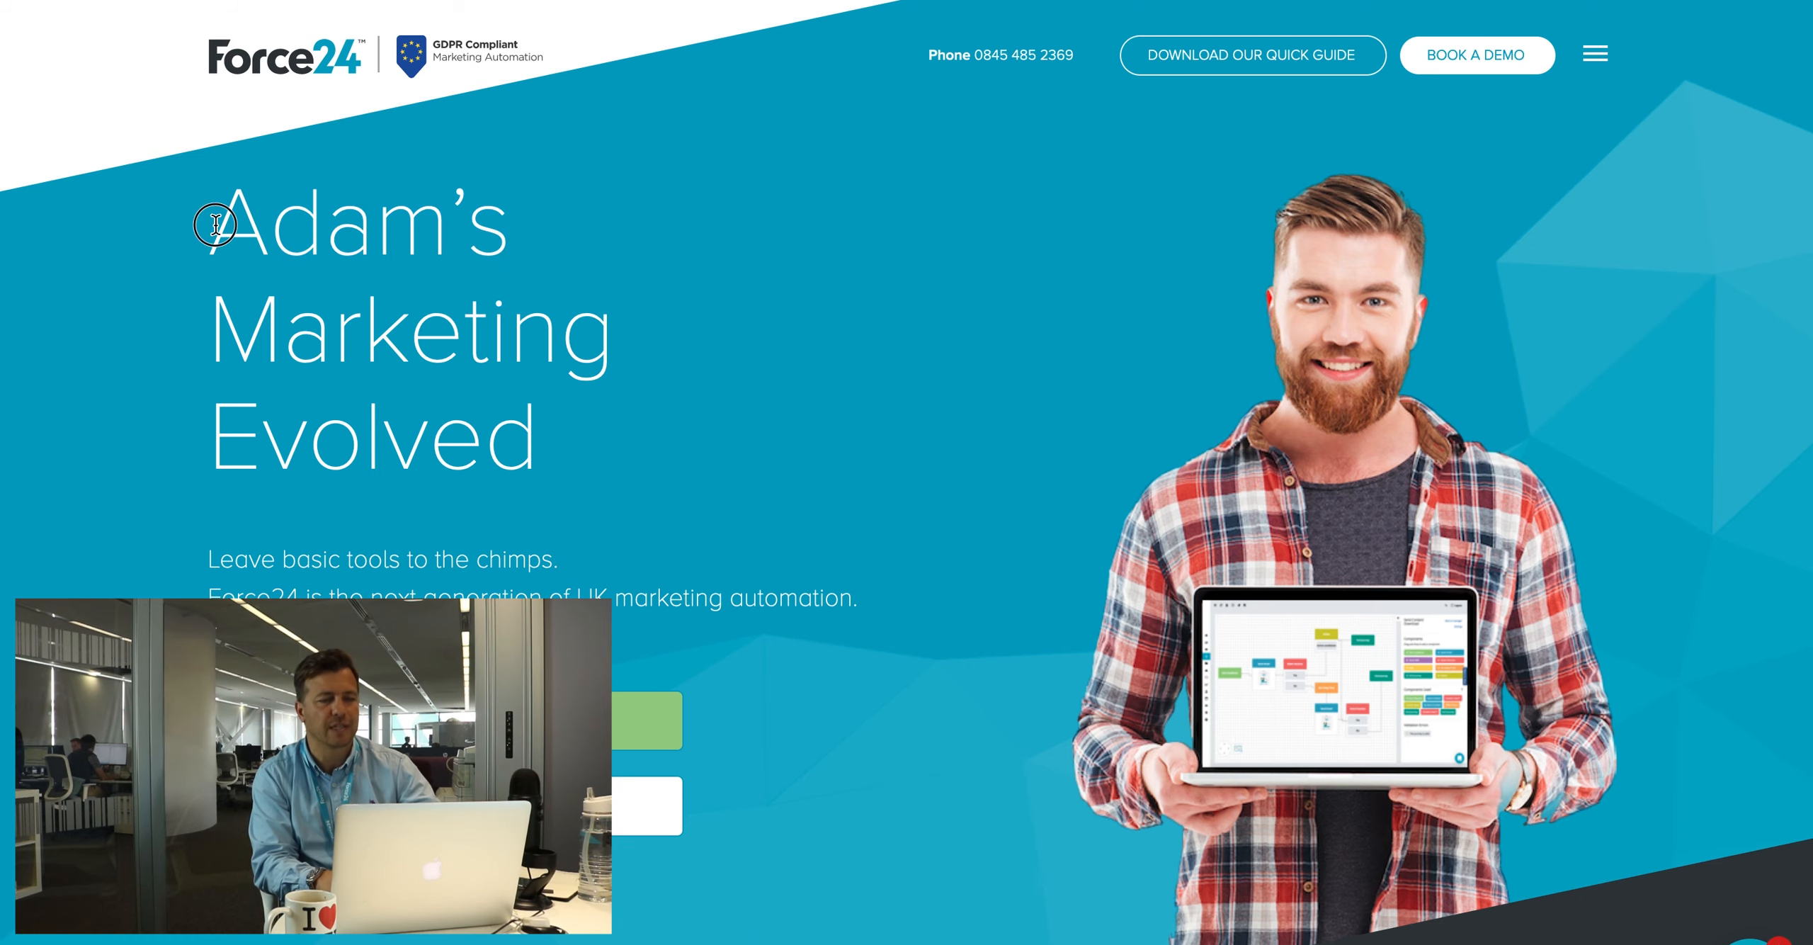
pyautogui.doubleClick(319, 225)
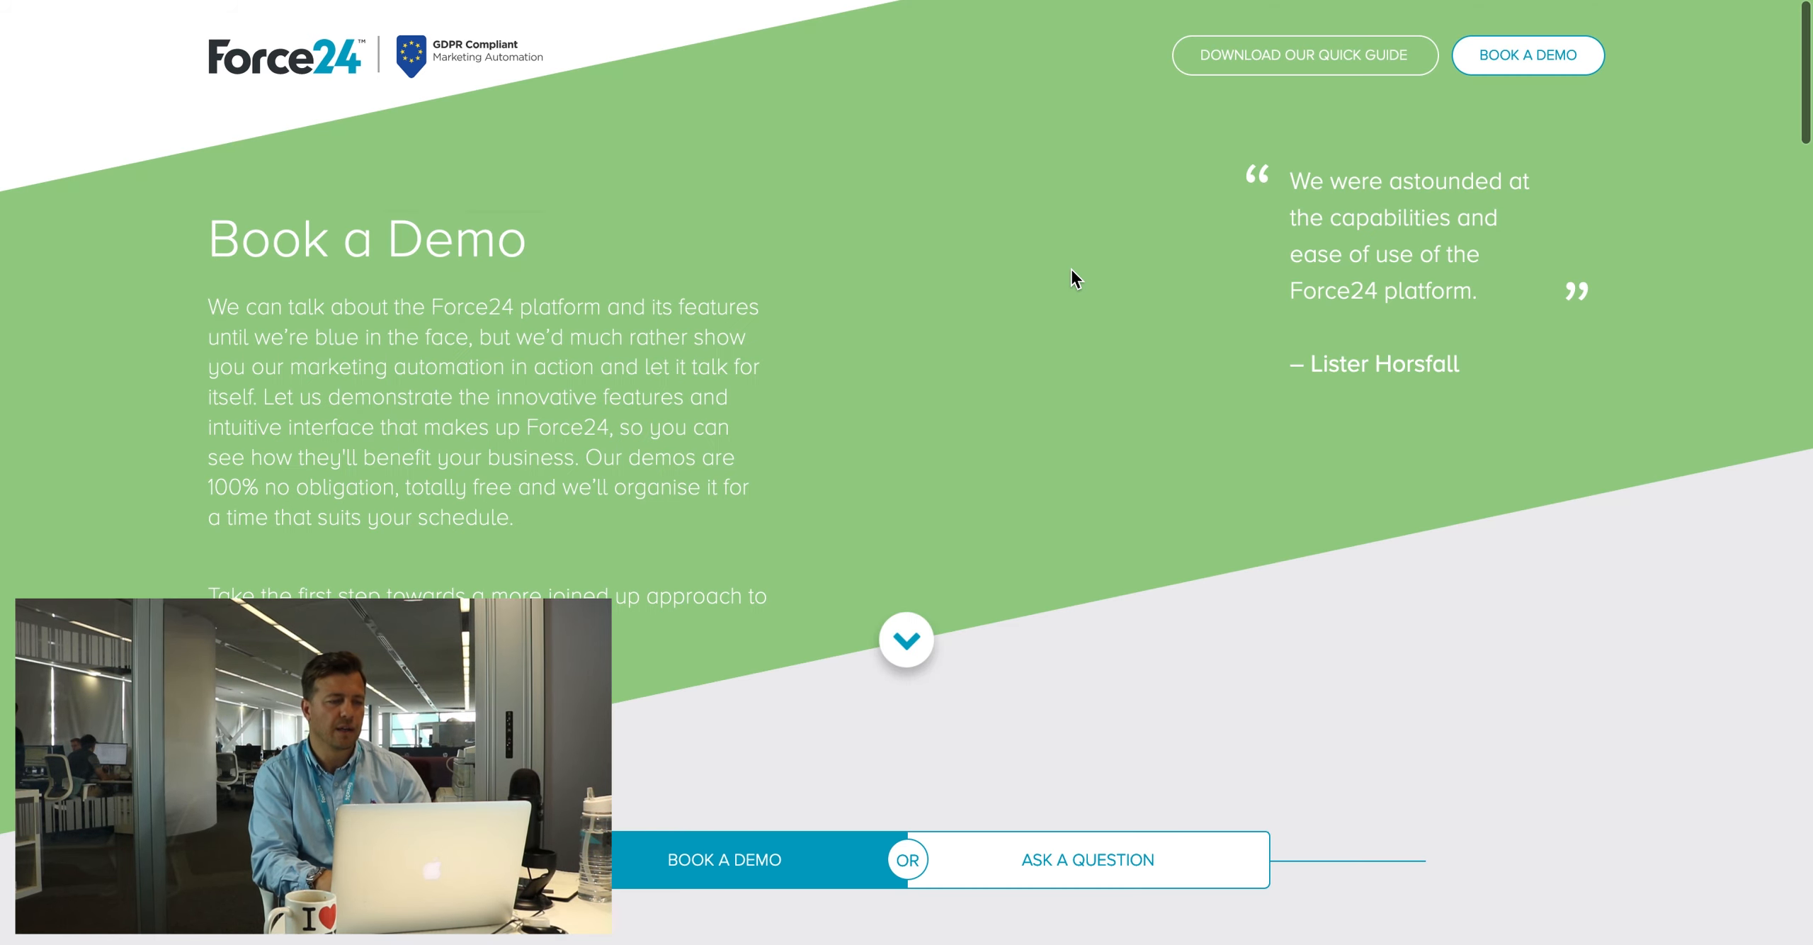
pyautogui.scroll(-10, 1071, 269)
pyautogui.click(517, 234)
pyautogui.click(560, 368)
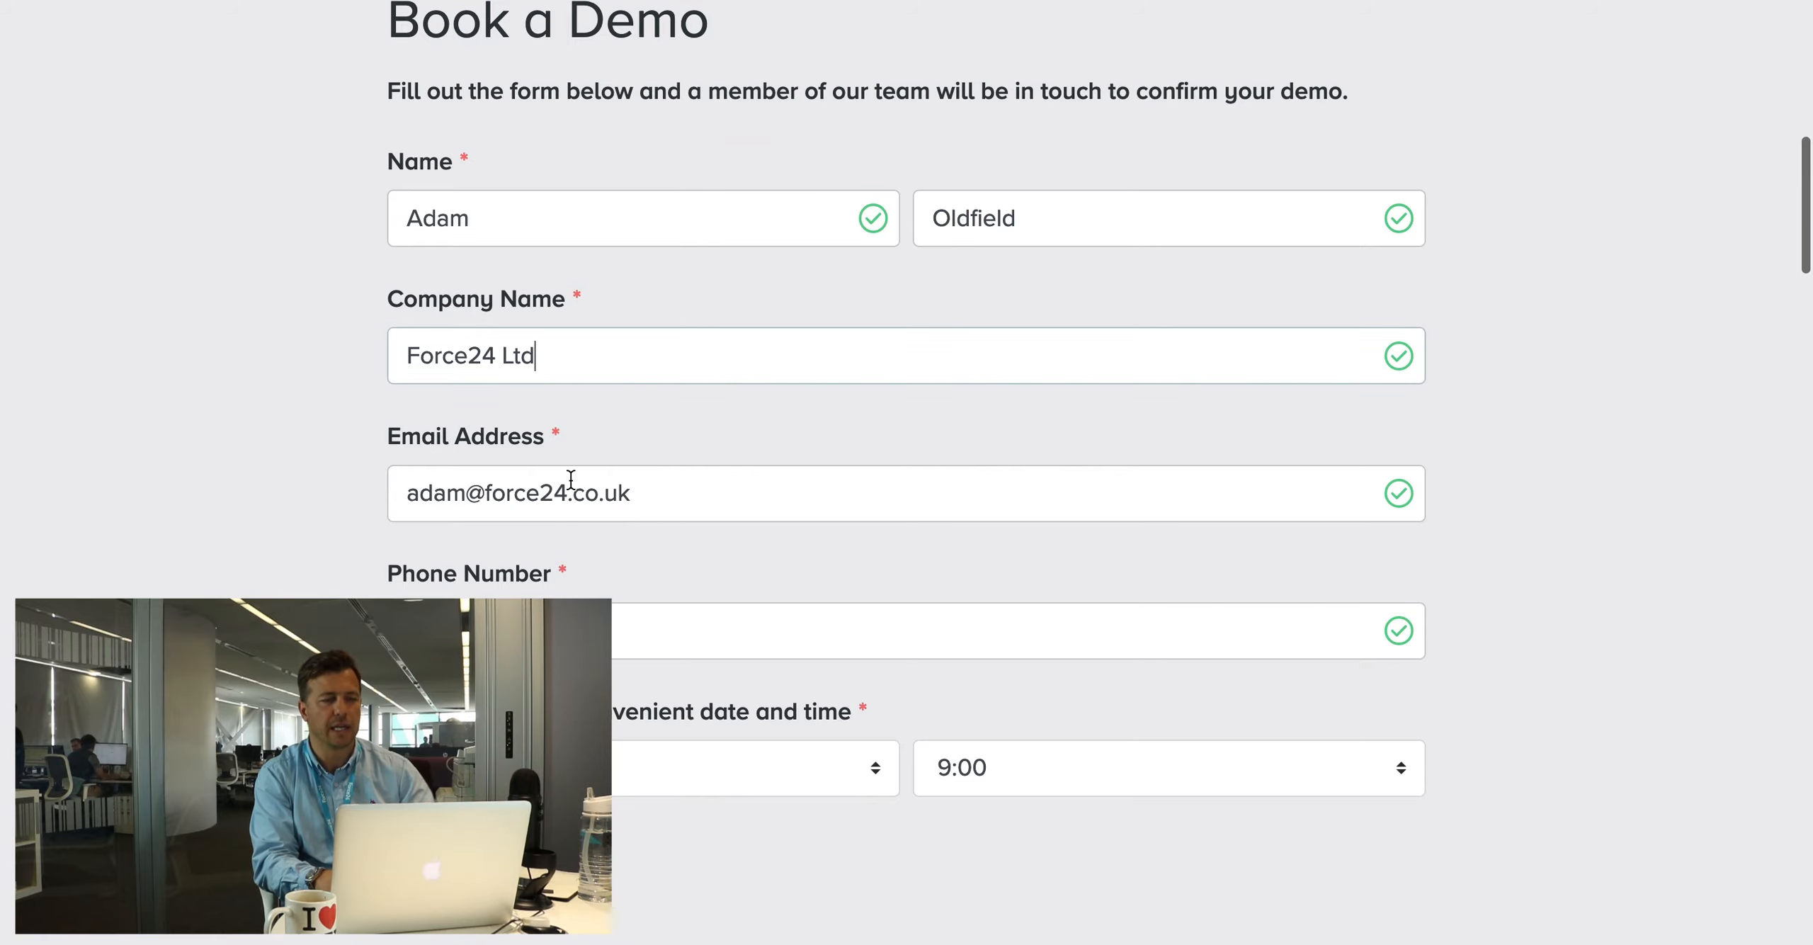
pyautogui.click(624, 499)
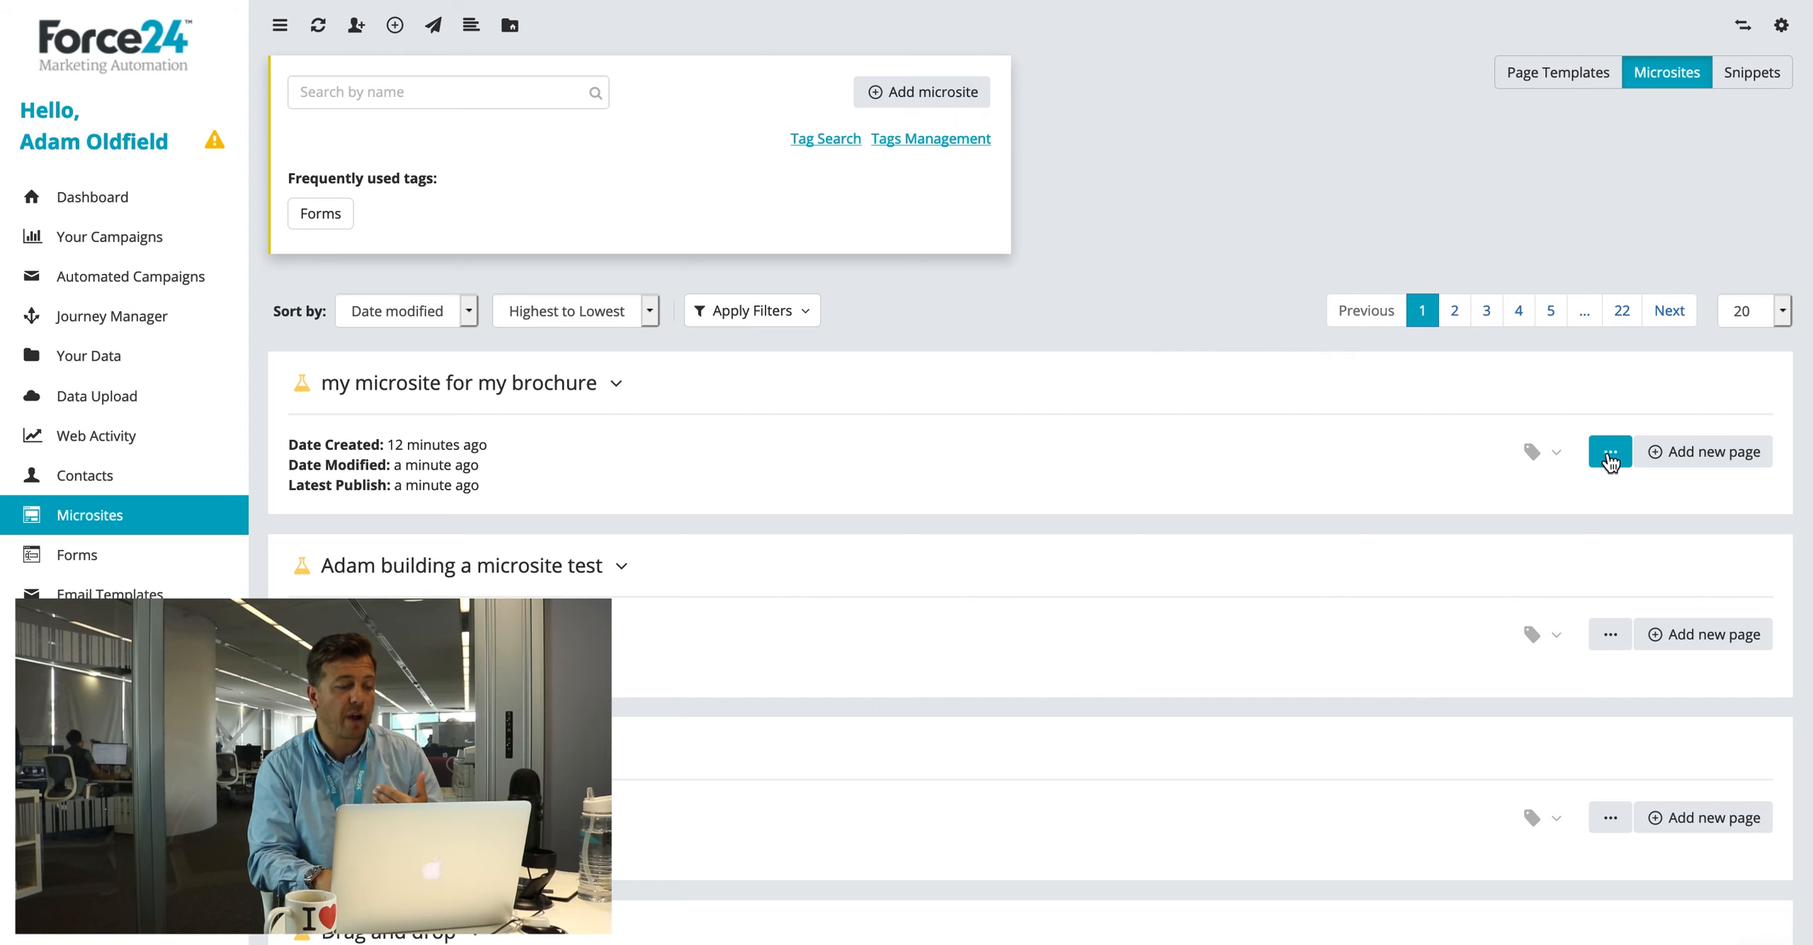
# Step: Show the hero form page's options, then open the hero-section snippet's menu in the Snippets library
pyautogui.click(615, 384)
pyautogui.scroll(-4, 617, 509)
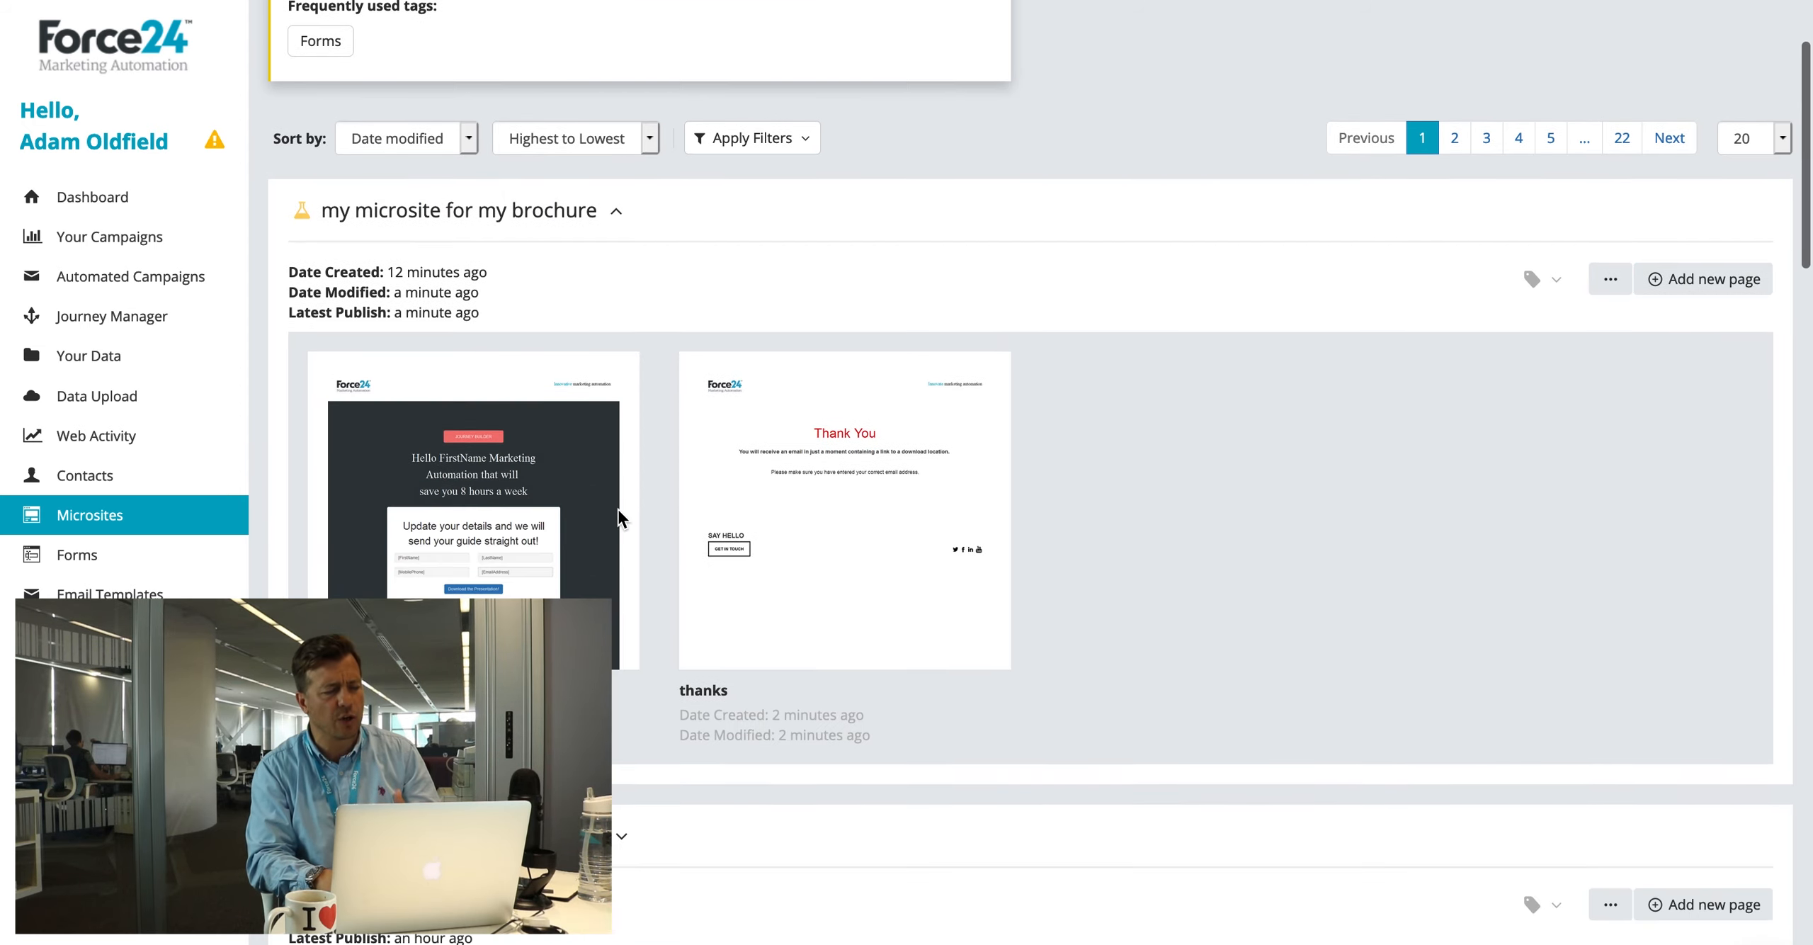
pyautogui.click(609, 263)
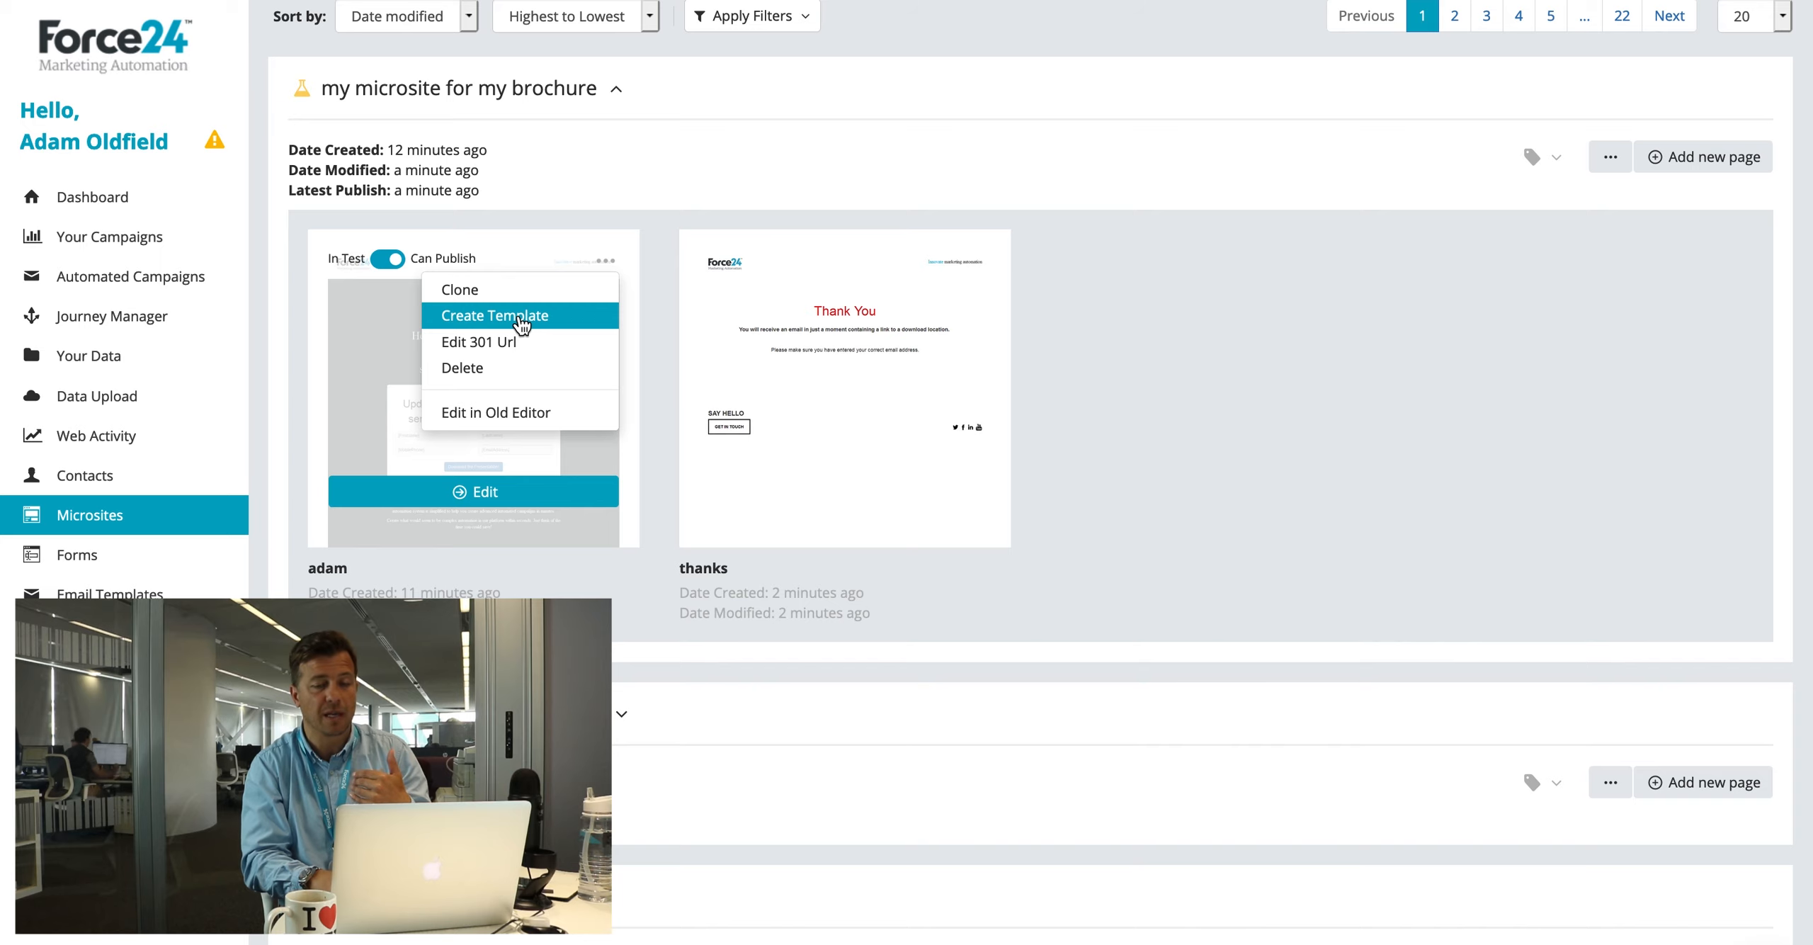
pyautogui.scroll(4, 1204, 436)
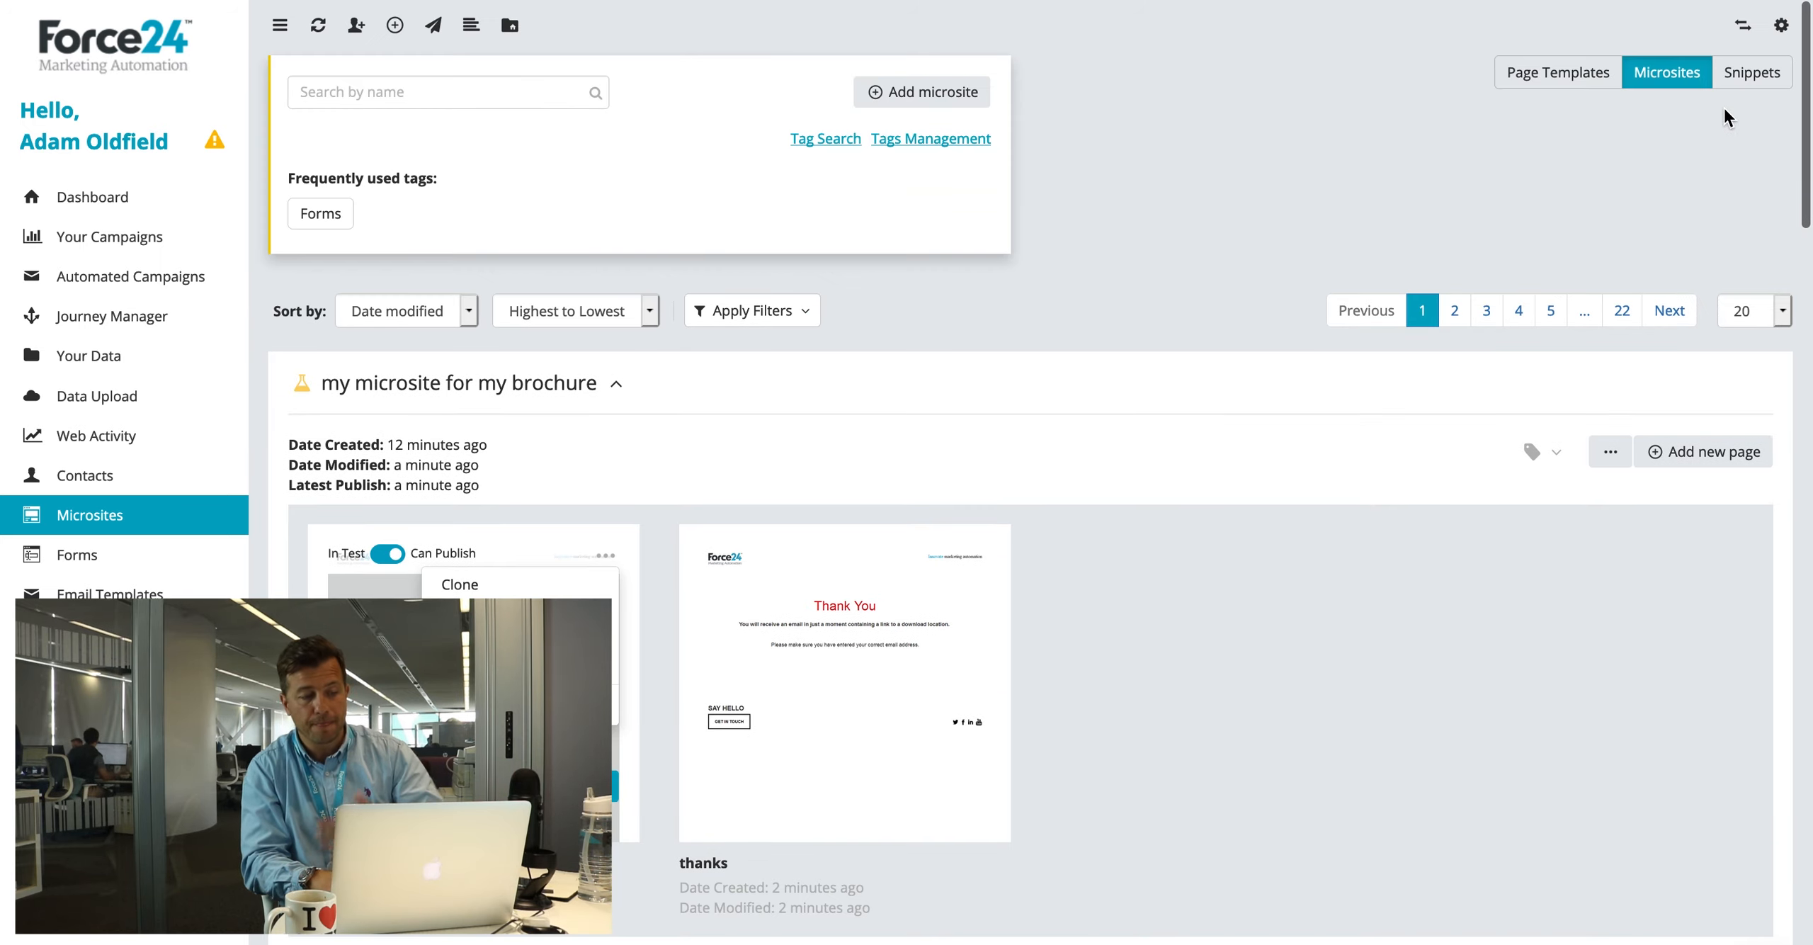
pyautogui.click(1752, 74)
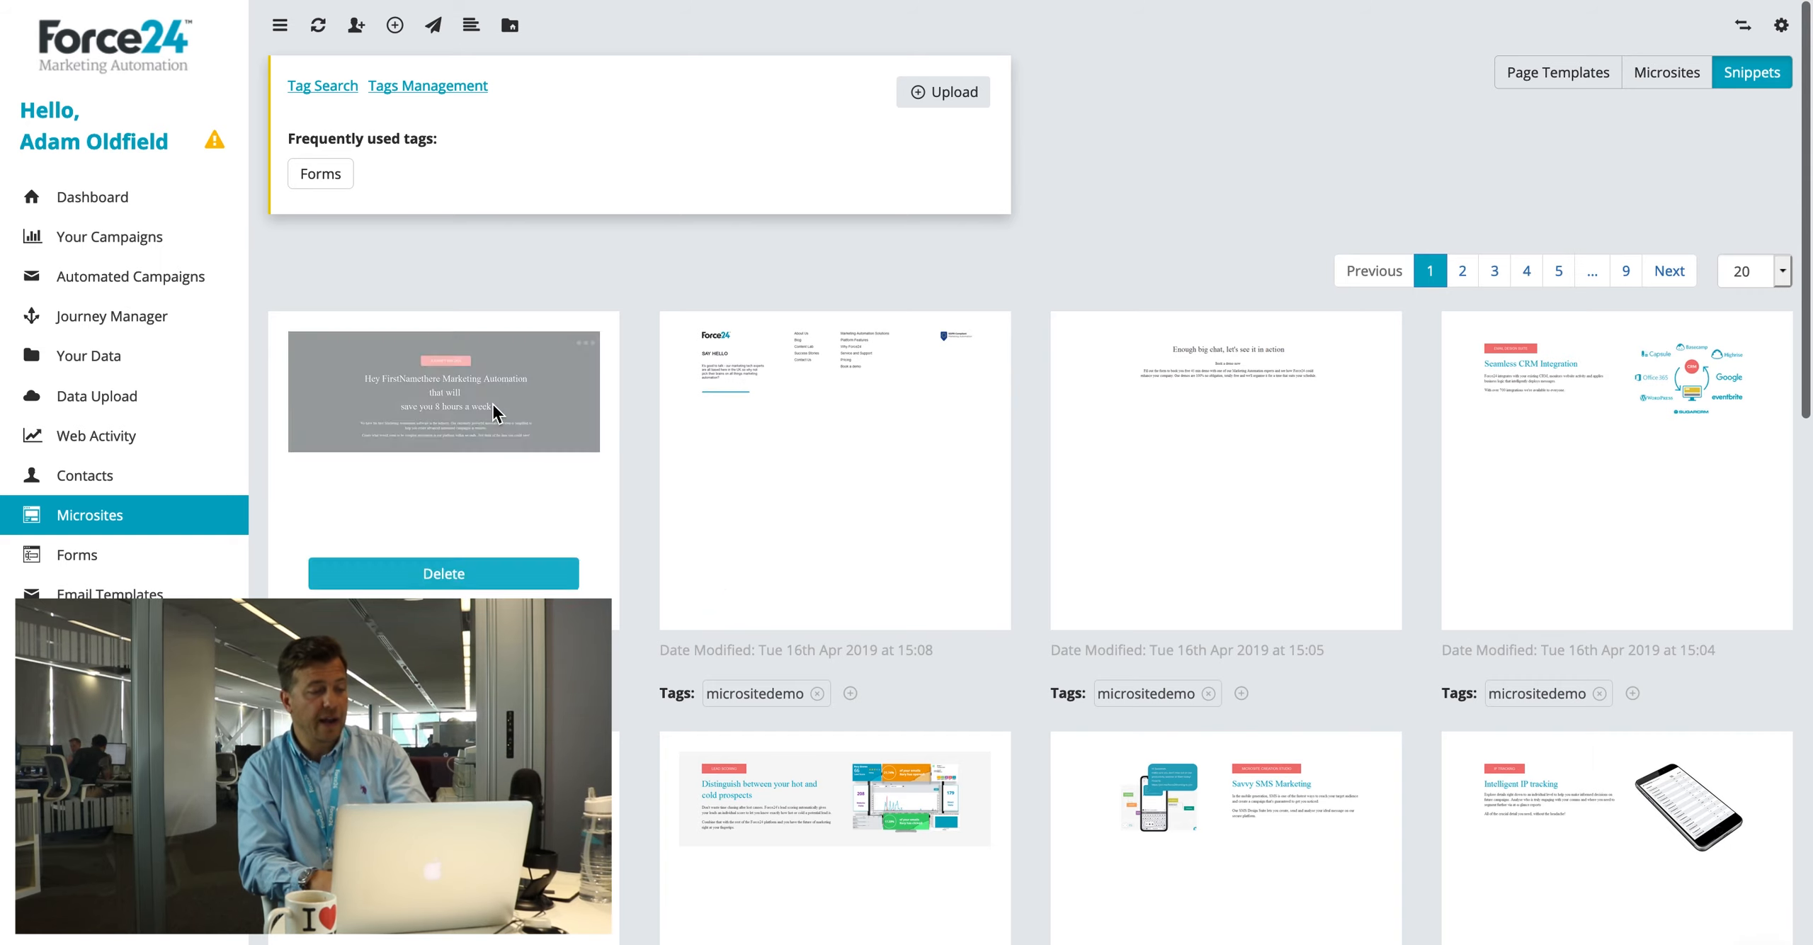
pyautogui.click(590, 344)
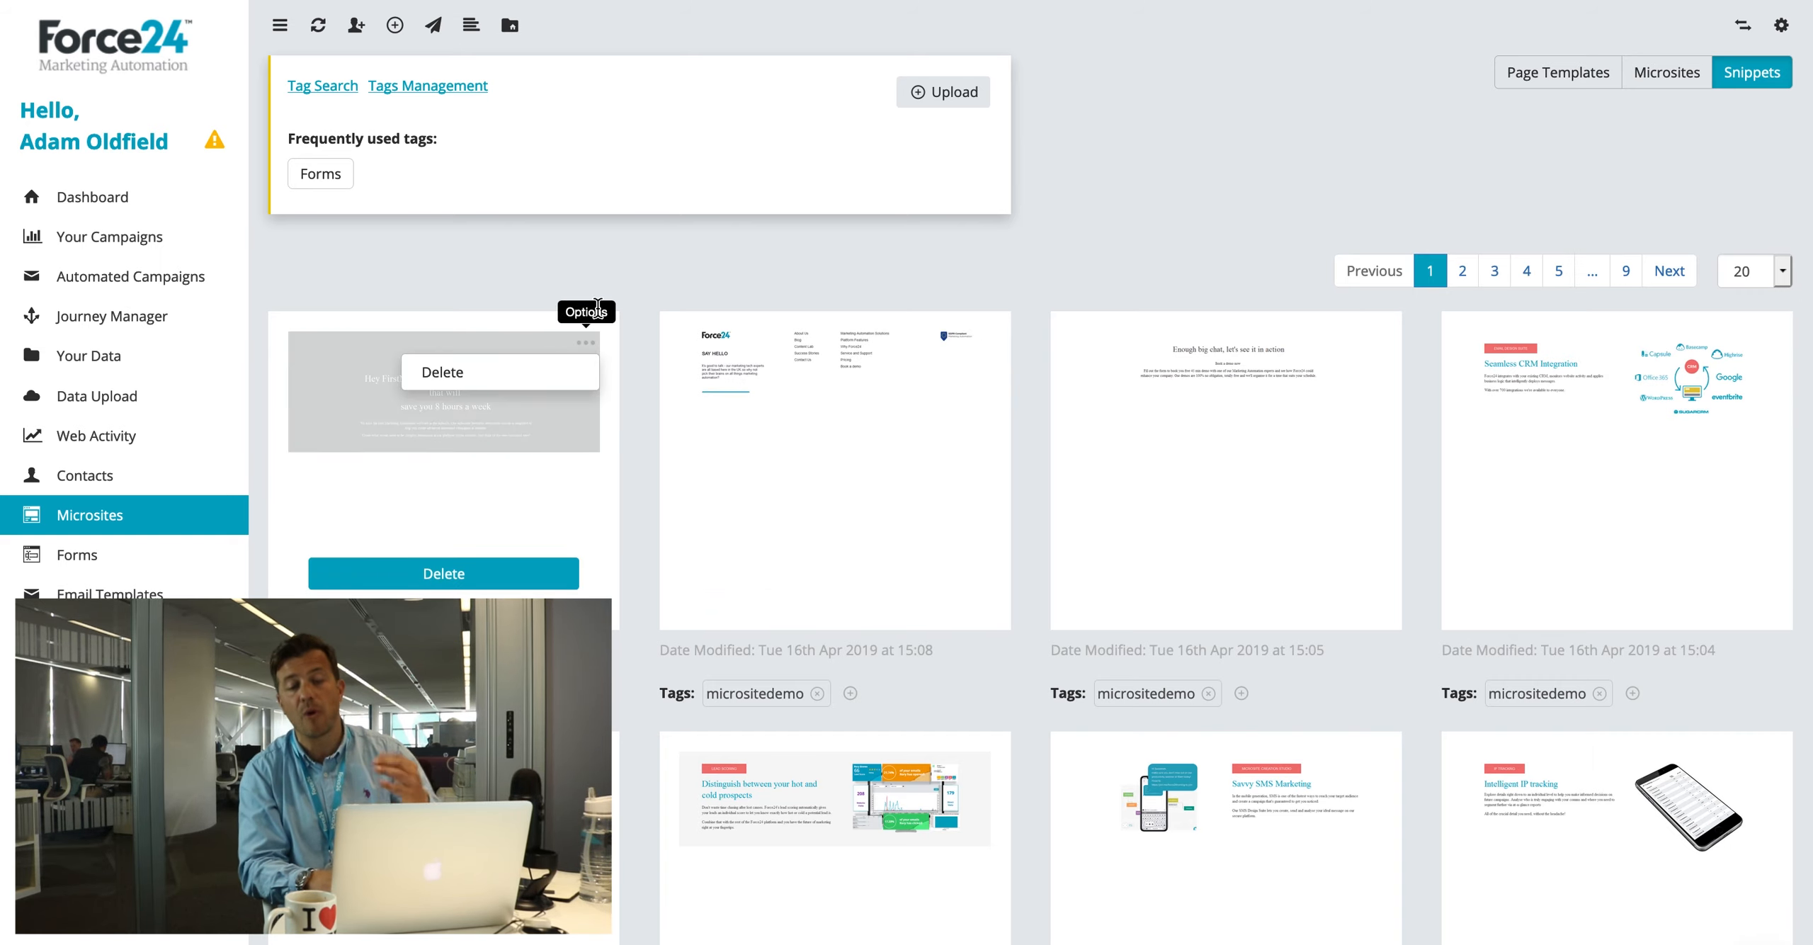